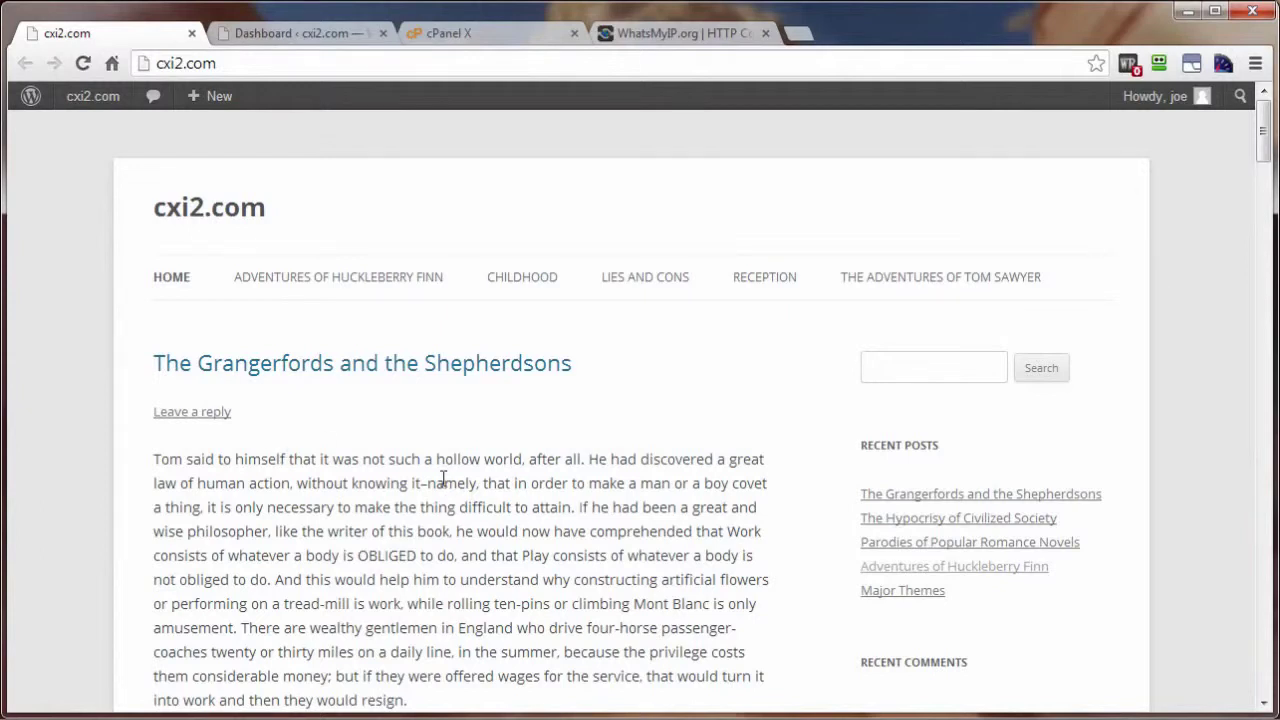
left_click(166, 67)
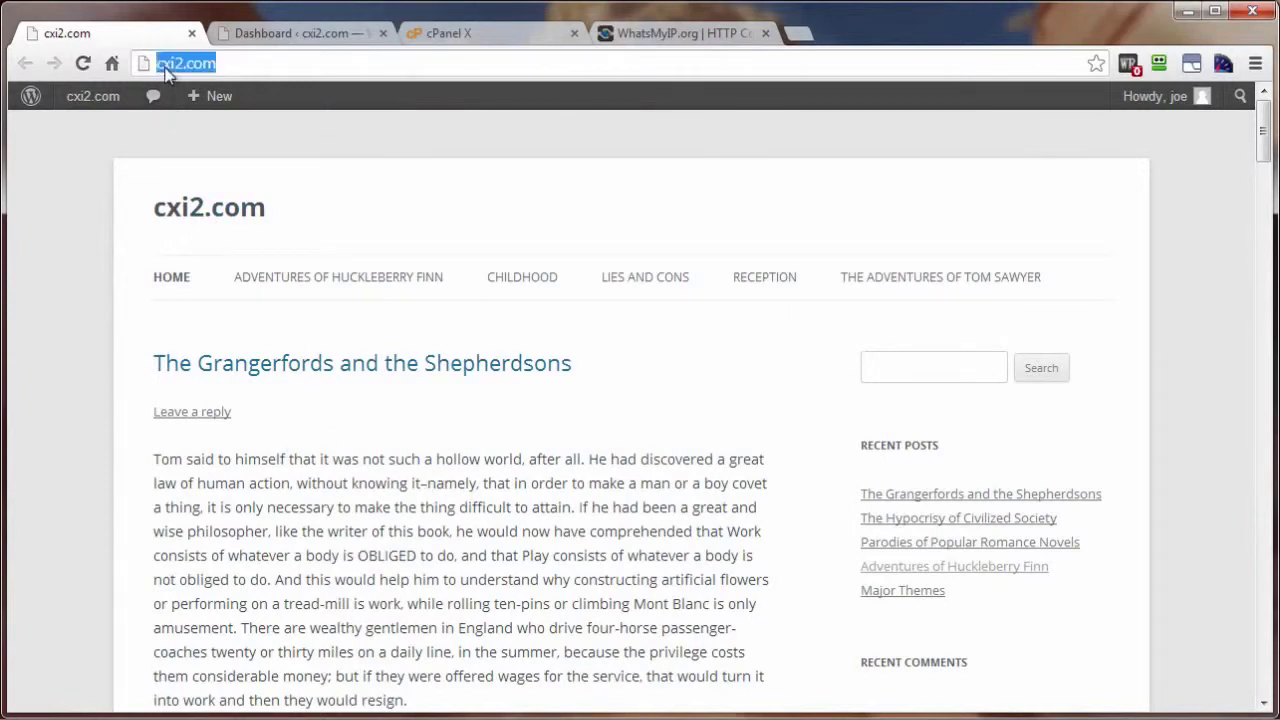
right_click(166, 70)
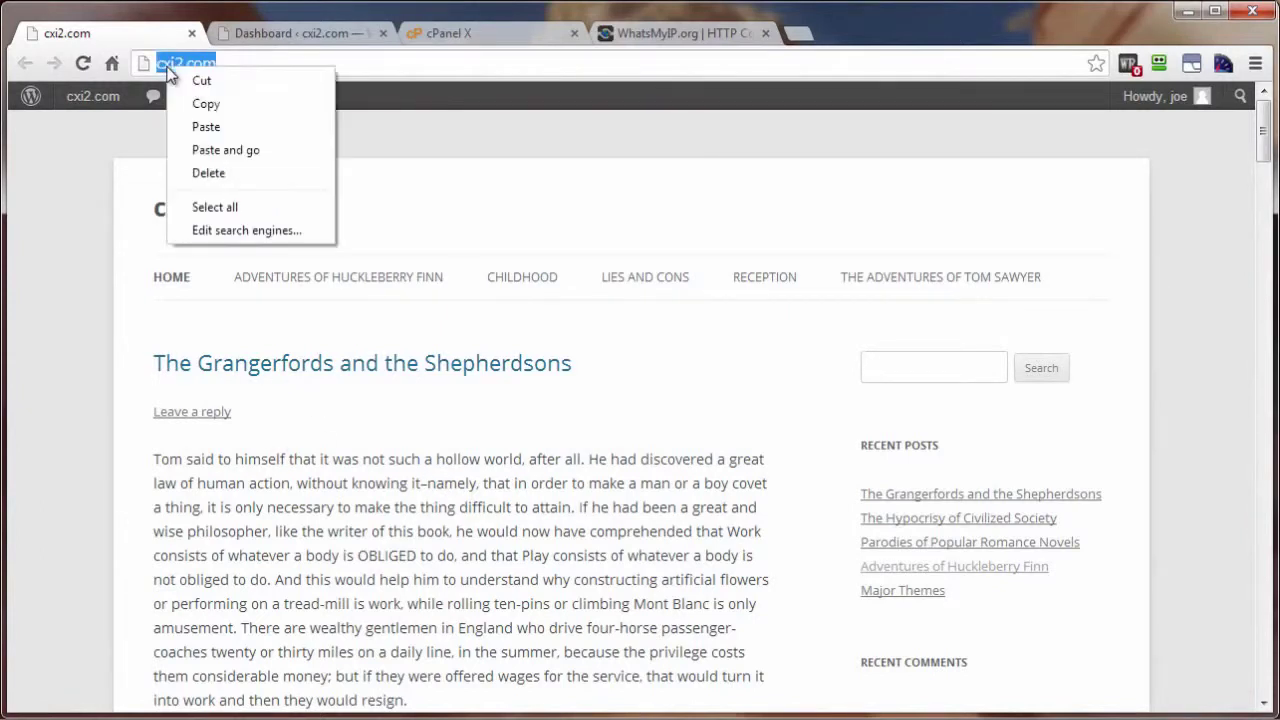
left_click(228, 107)
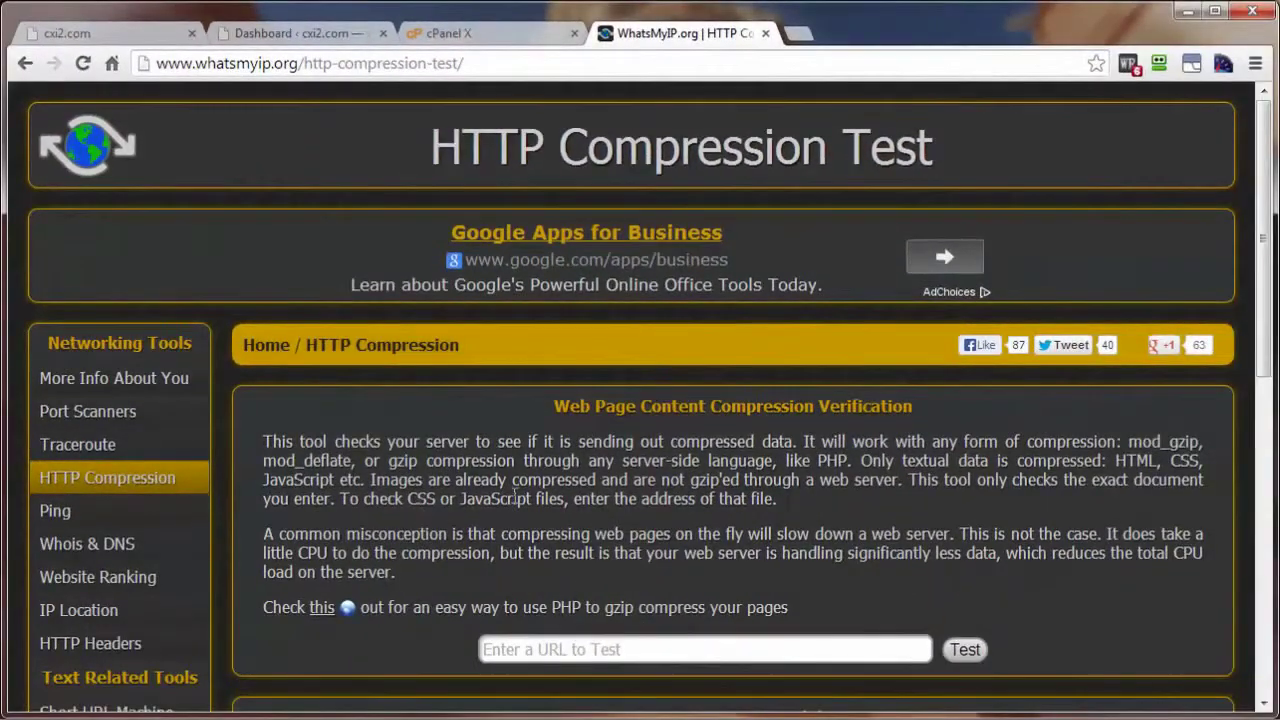
scroll(610, 623, "down", 1)
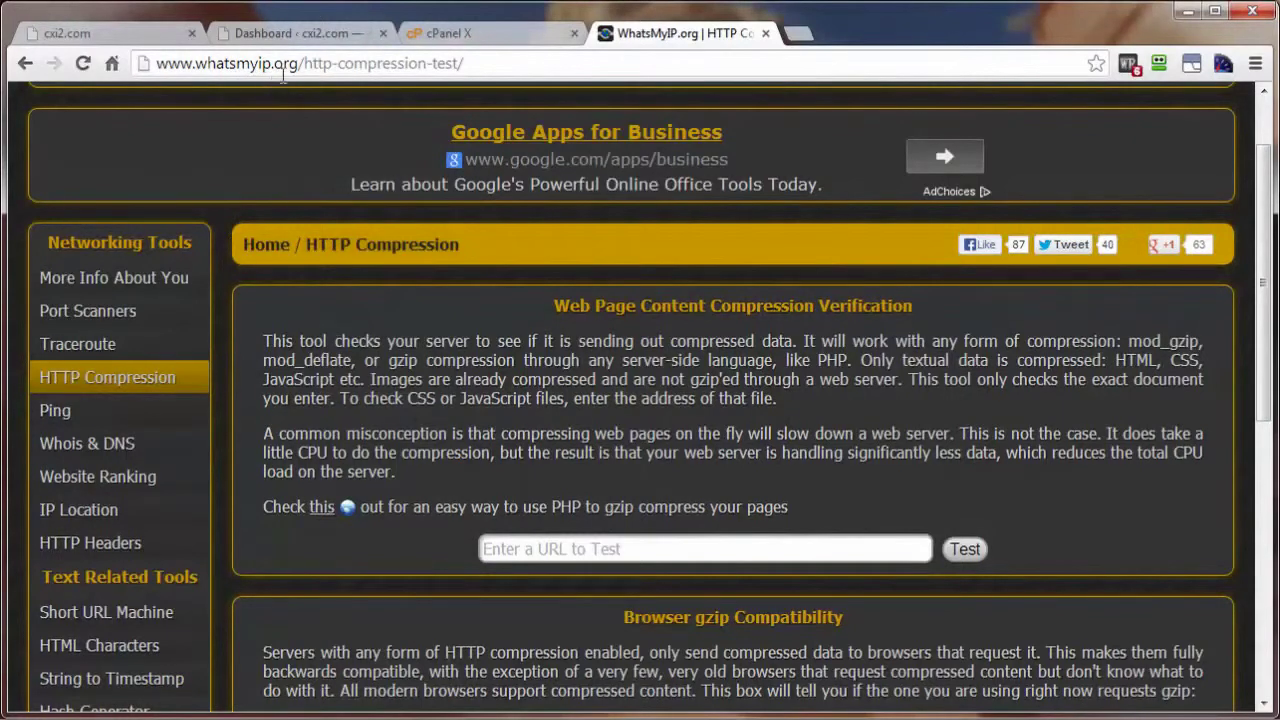
left_click(105, 389)
left_click(562, 546)
right_click(556, 545)
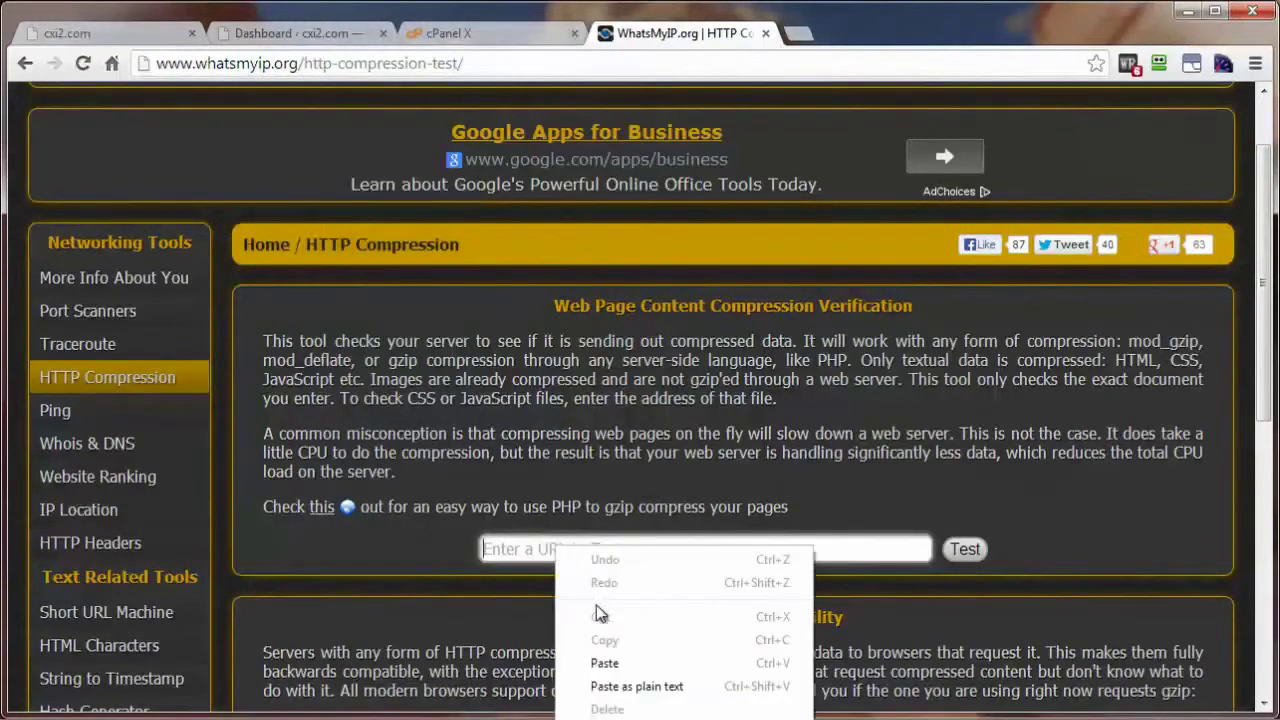
left_click(620, 663)
left_click(966, 551)
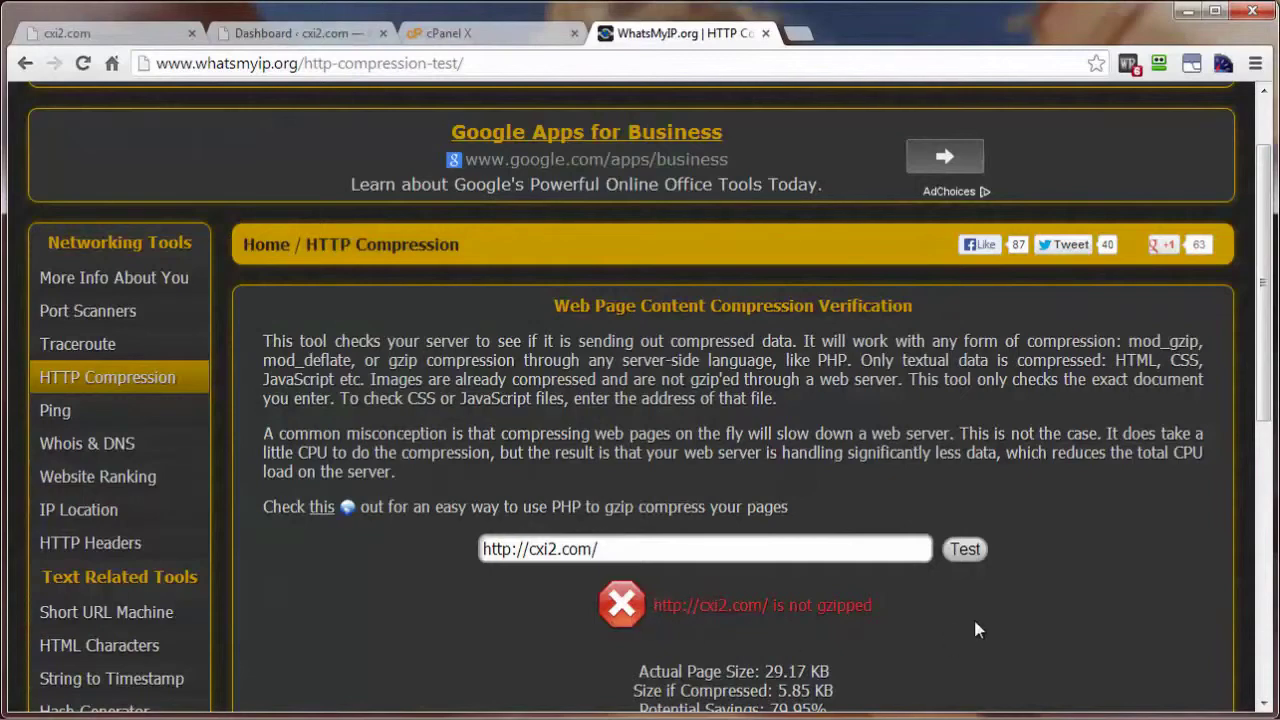
scroll(973, 616, "down", 1)
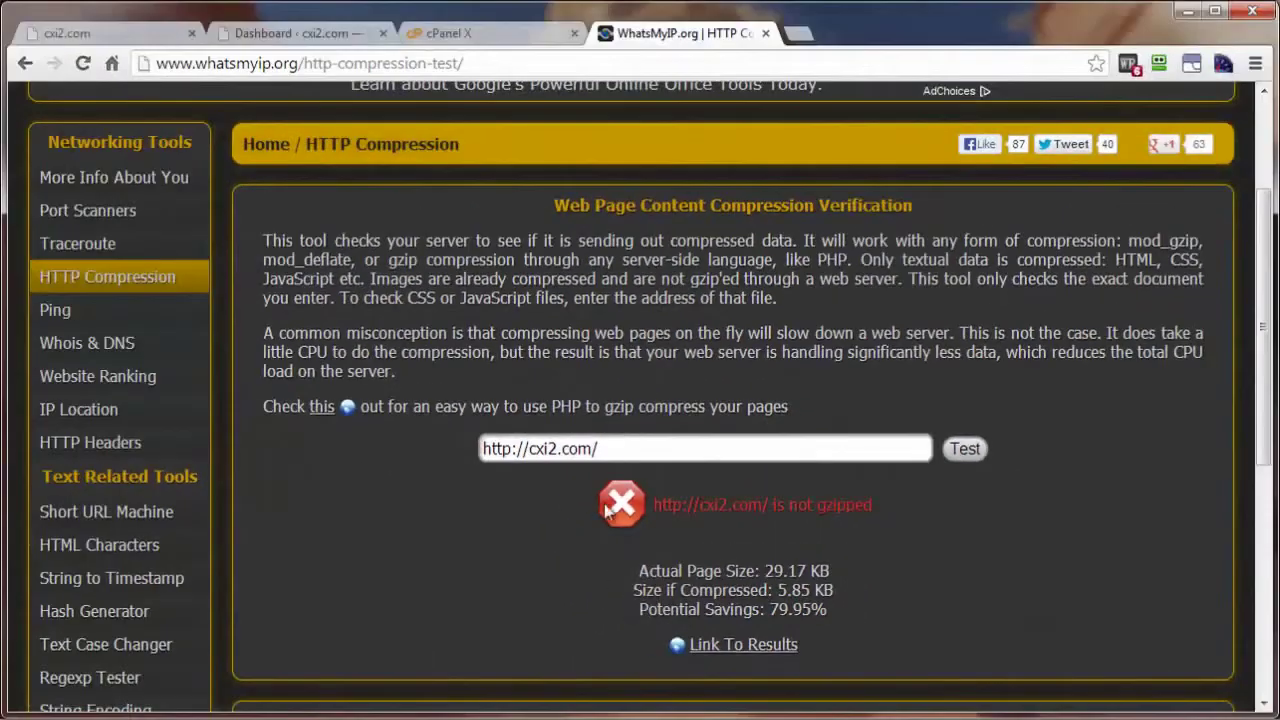
left_click_drag(630, 443, 390, 451)
key("ctrl+c")
key("BackSpace")
key("Return")
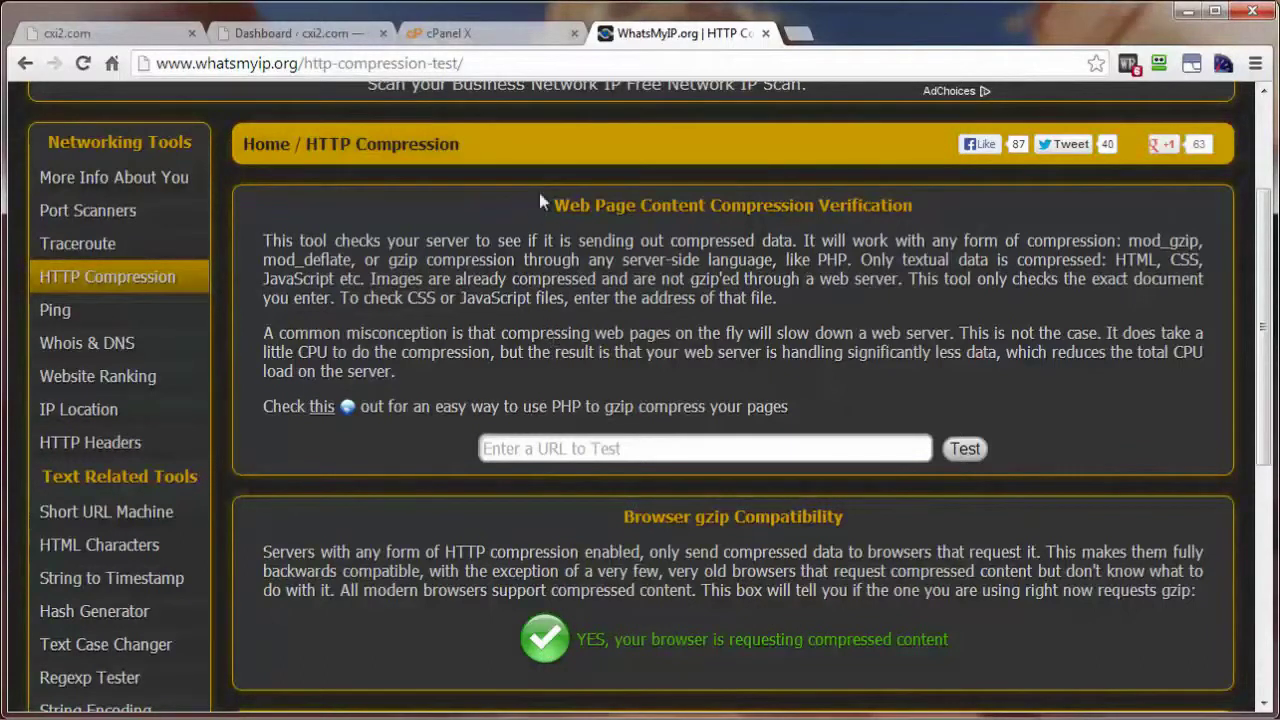
- Switch to cPanel and set Optimize Website to compress all content, saving the setting and returning to the options
left_click(506, 34)
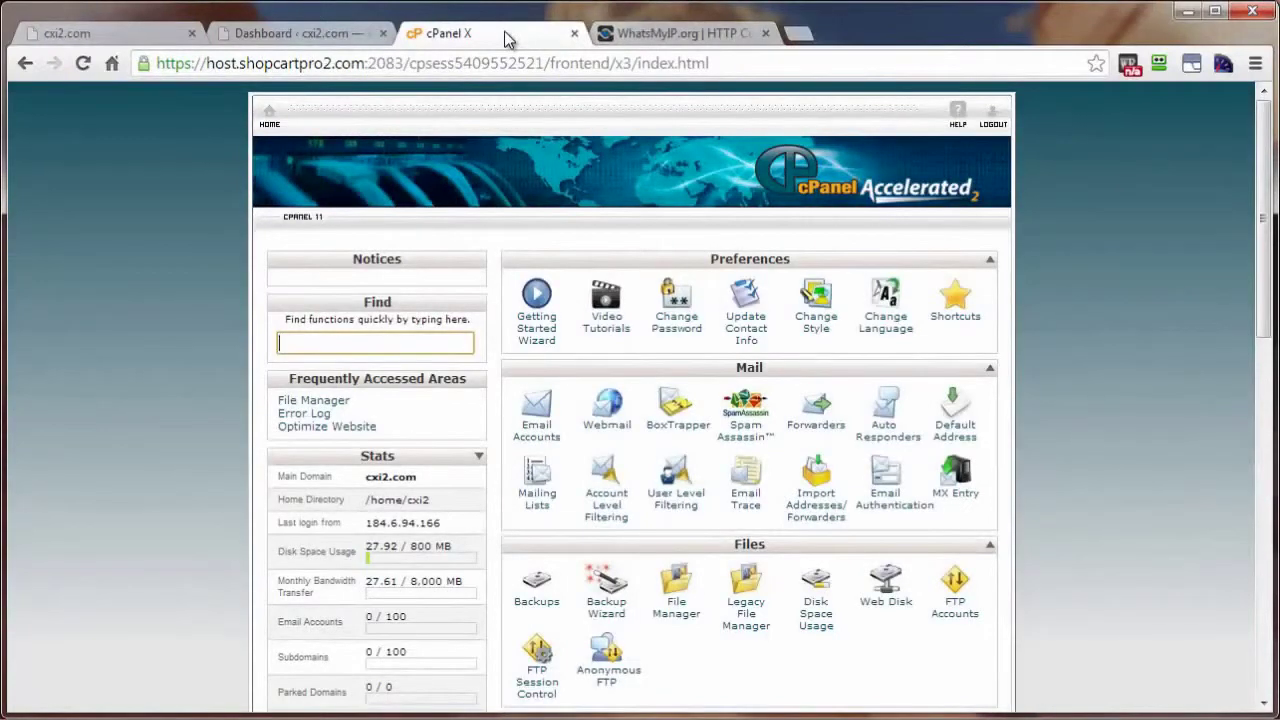
scroll(1094, 408, "down", 8)
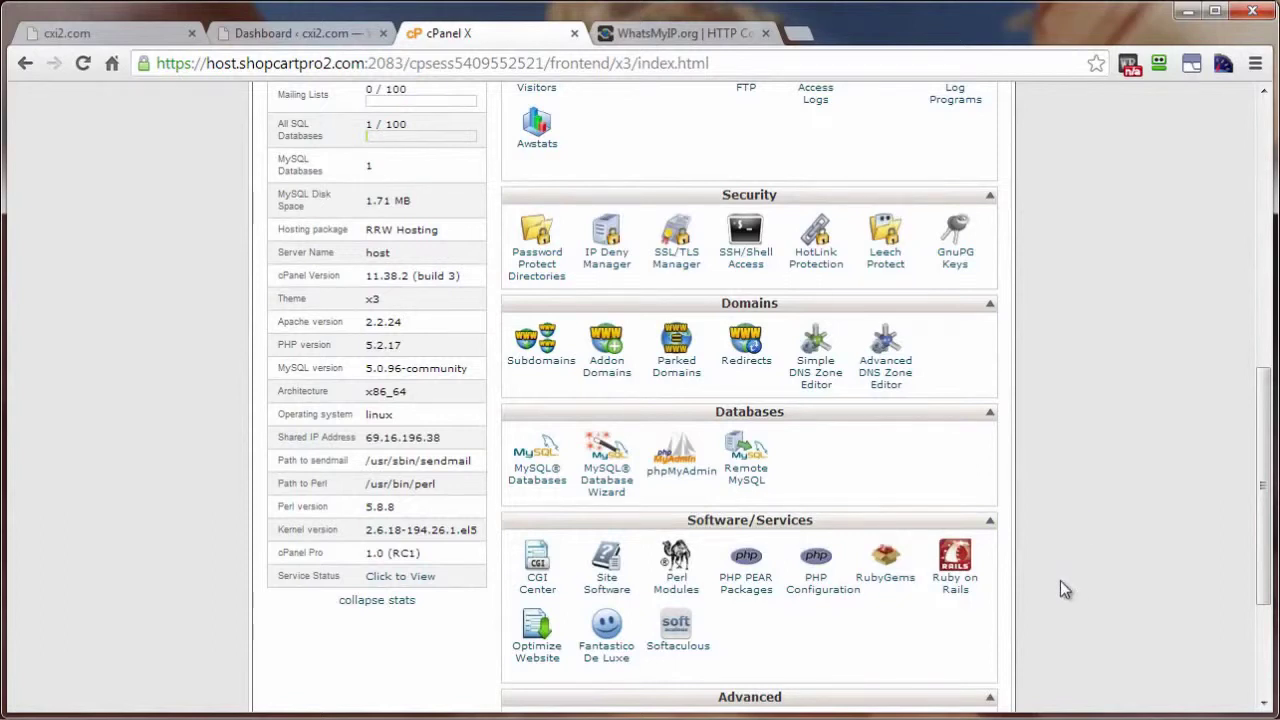
left_click(537, 652)
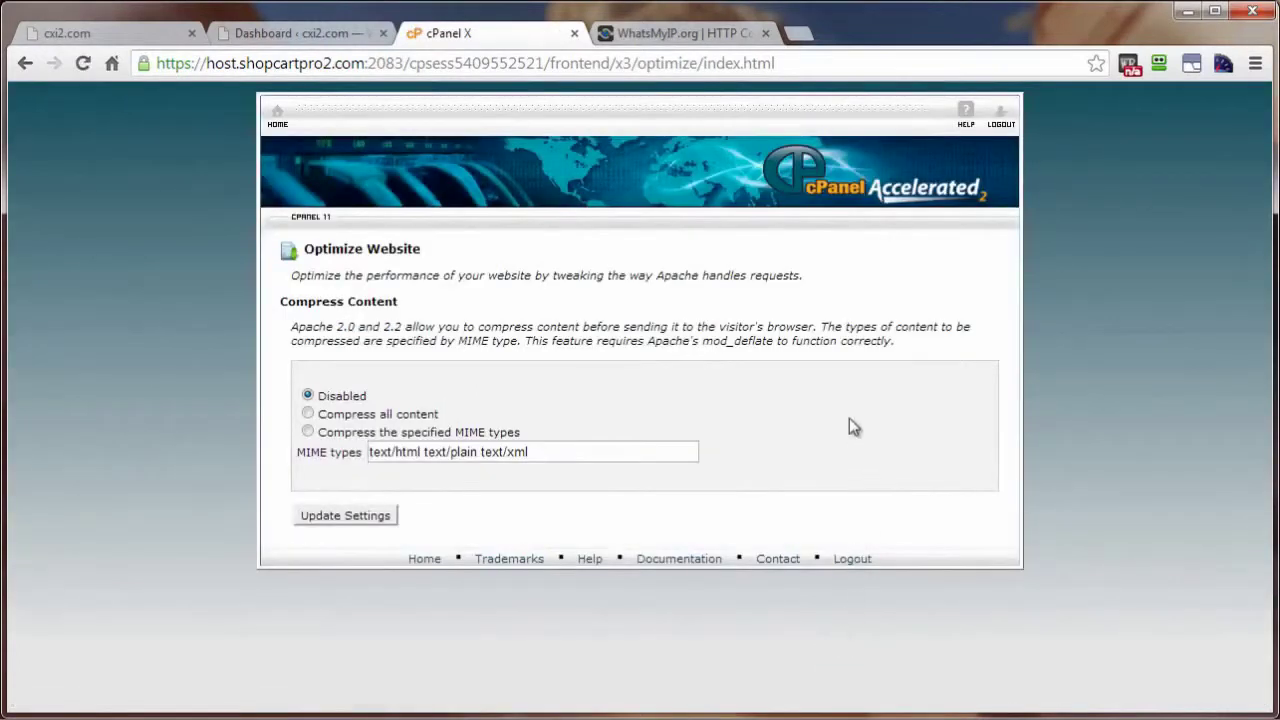
left_click(308, 413)
left_click(340, 520)
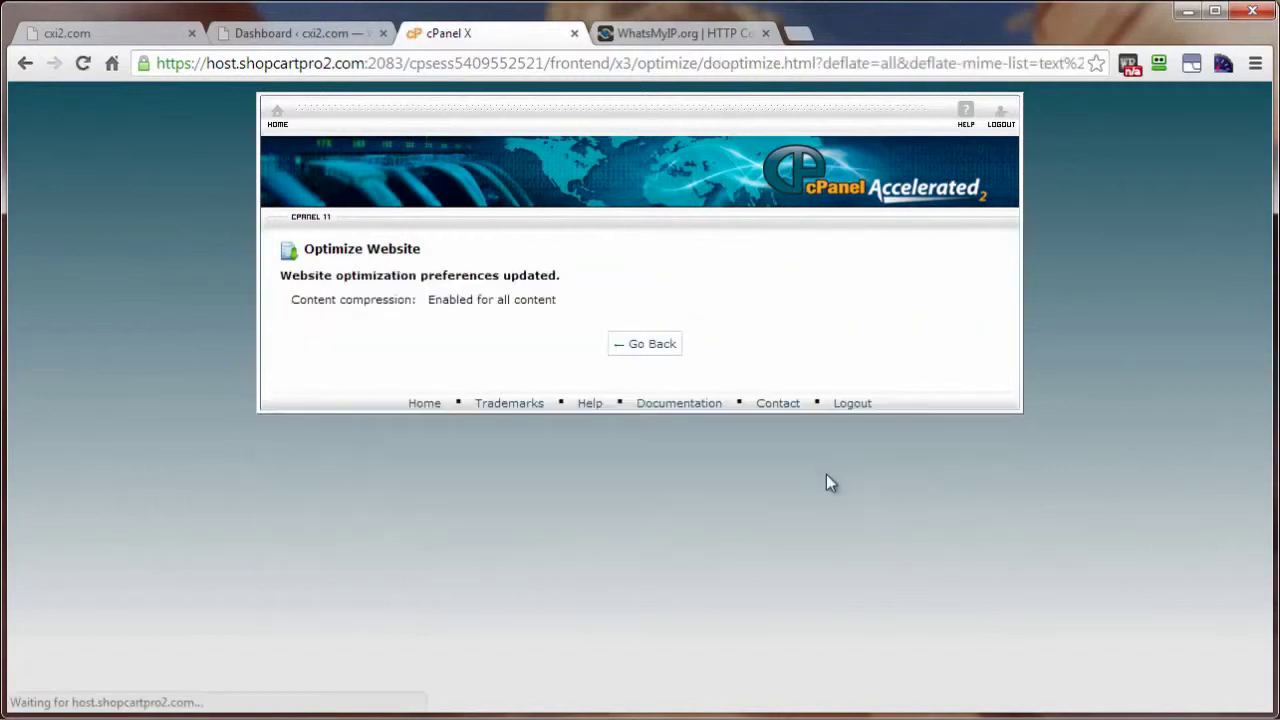
left_click(662, 347)
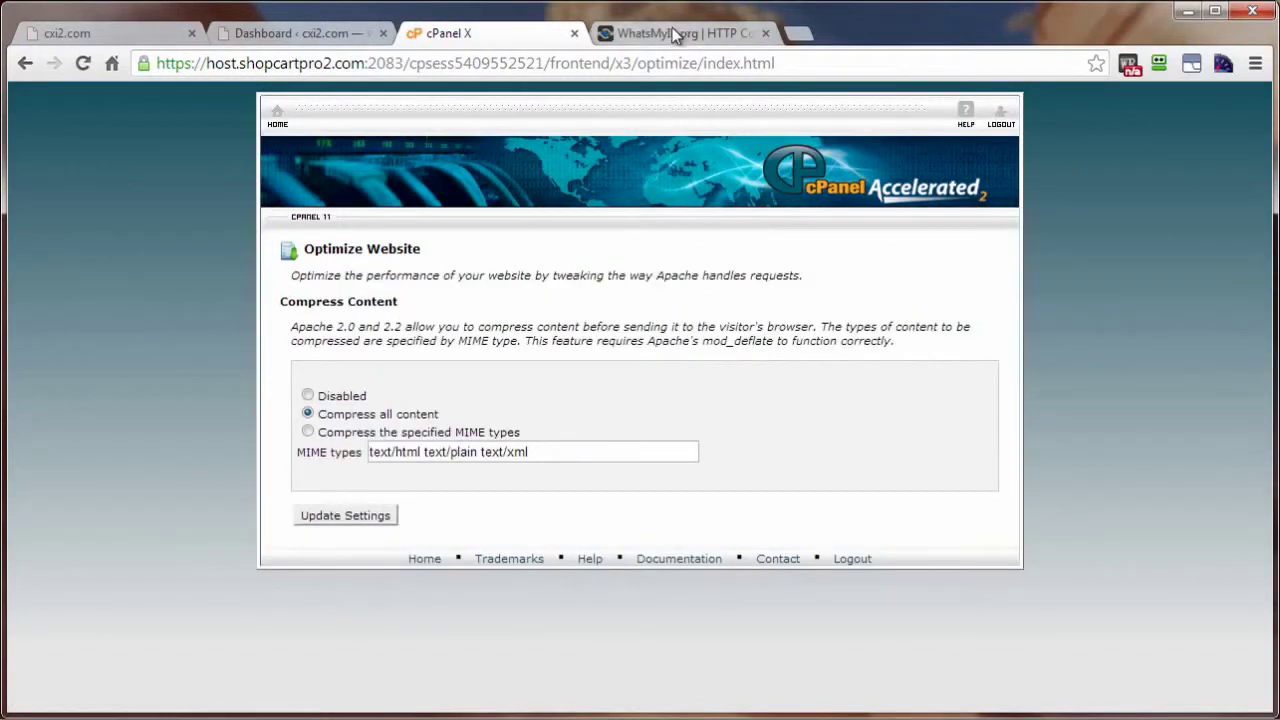
left_click(676, 36)
left_click(545, 447)
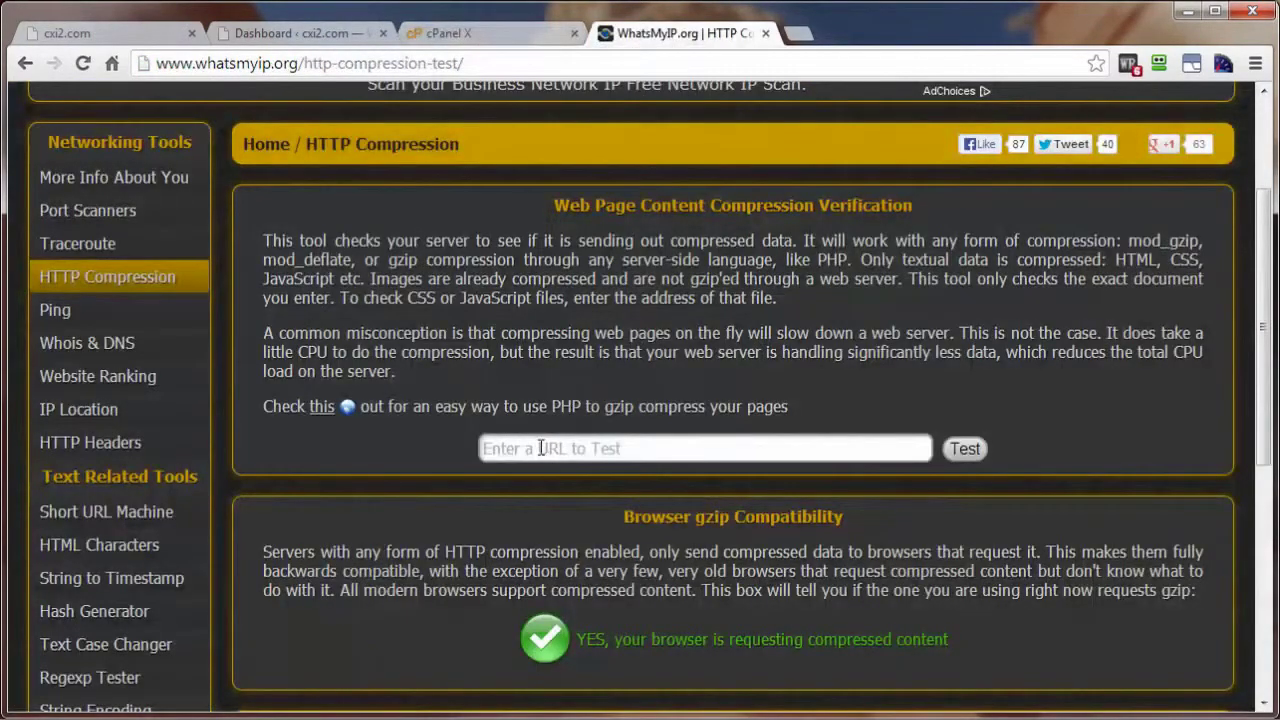
key("ctrl+v")
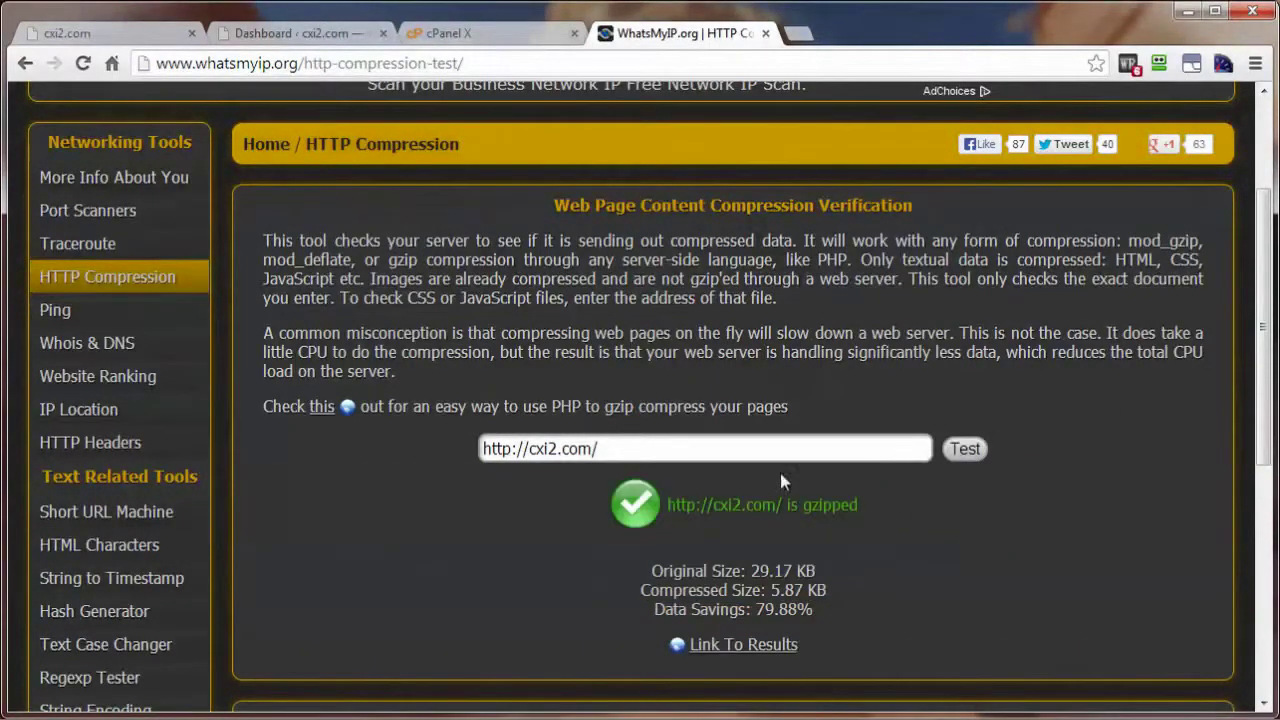
left_click(620, 449)
key("ctrl+a")
key("BackSpace")
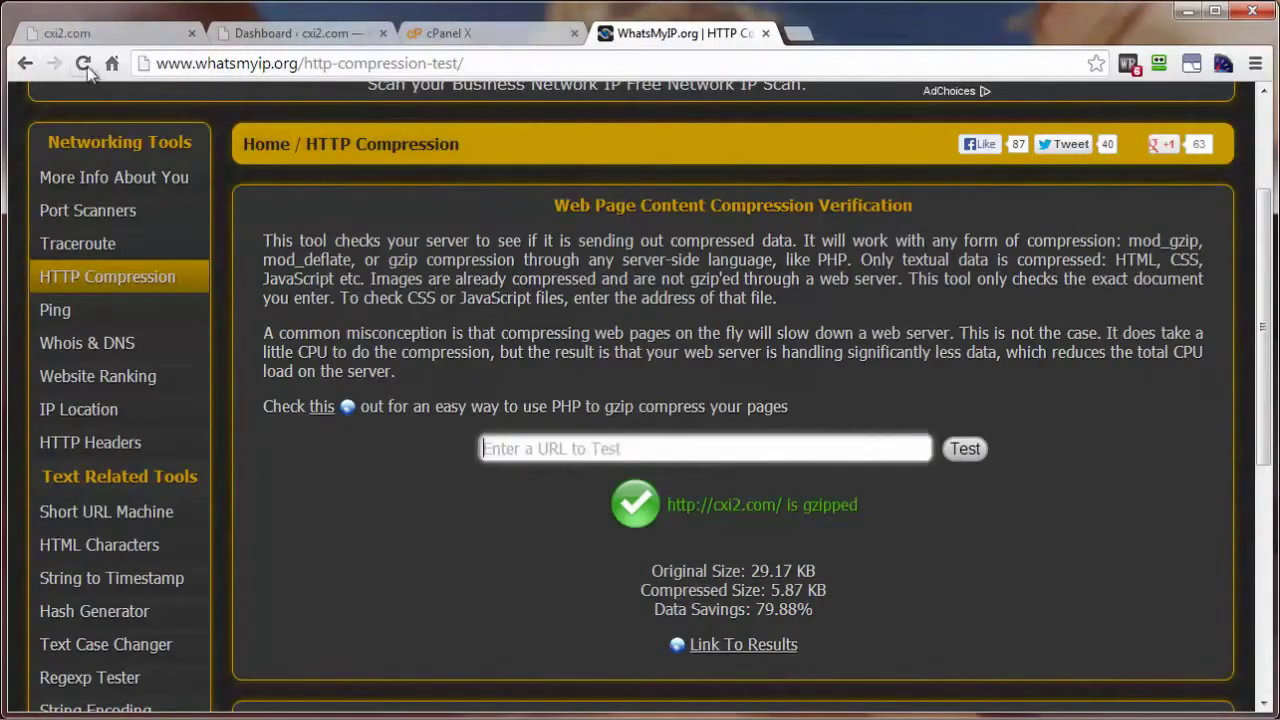
left_click(83, 63)
- Set cPanel's Optimize Website content compression back to Disabled and save the setting
left_click(450, 33)
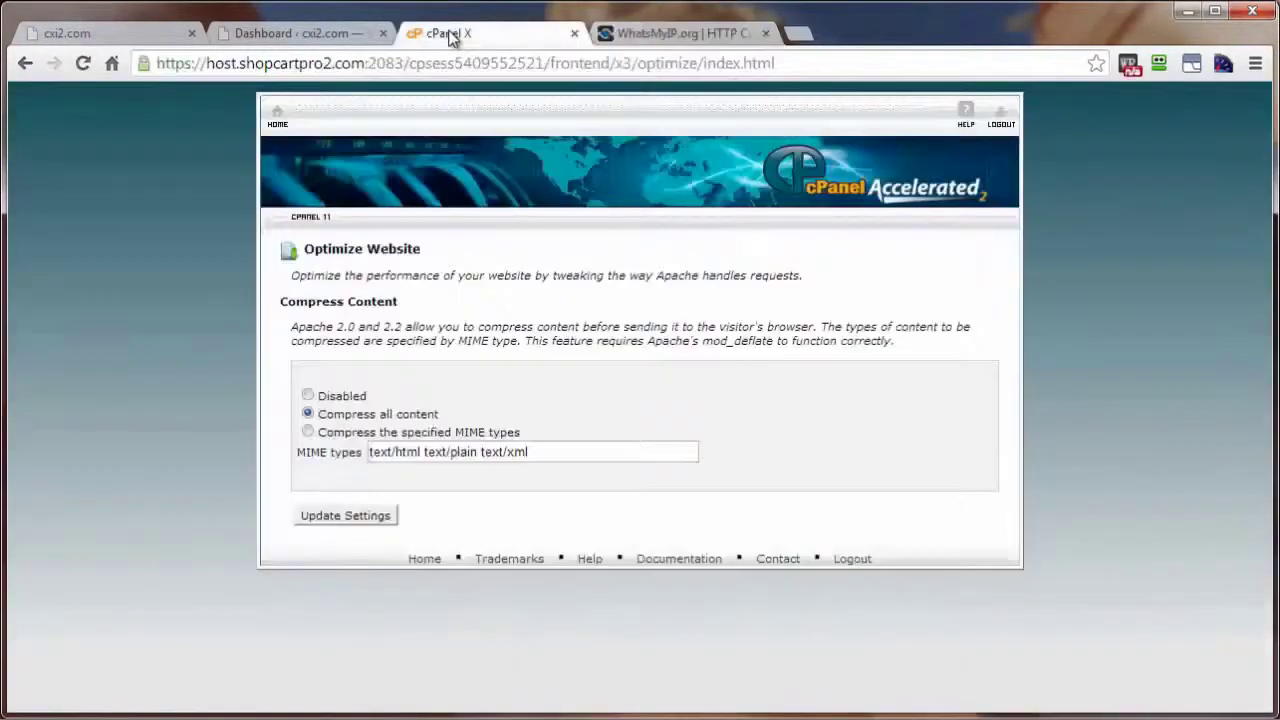
left_click(326, 515)
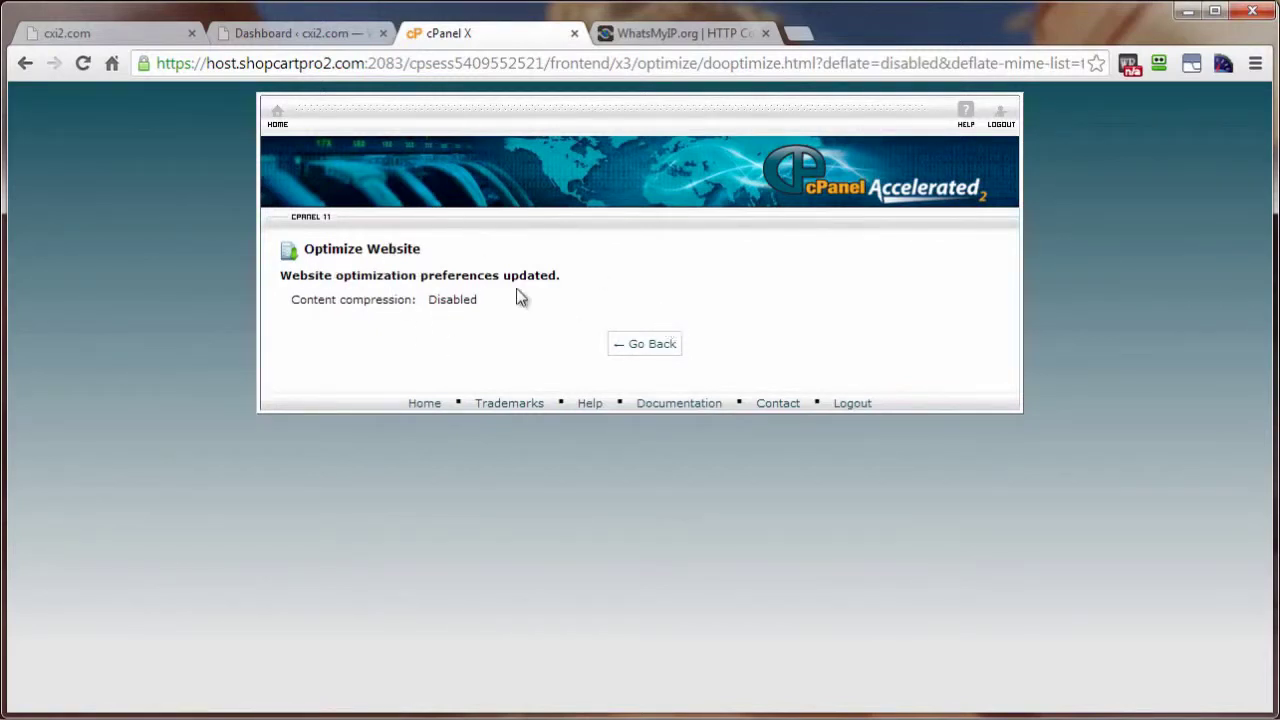
- Open public_html/.htaccess from cPanel's File Manager in the code editor with utf-8 encoding, placing the cursor on line 13 below END WordPress
left_click(284, 120)
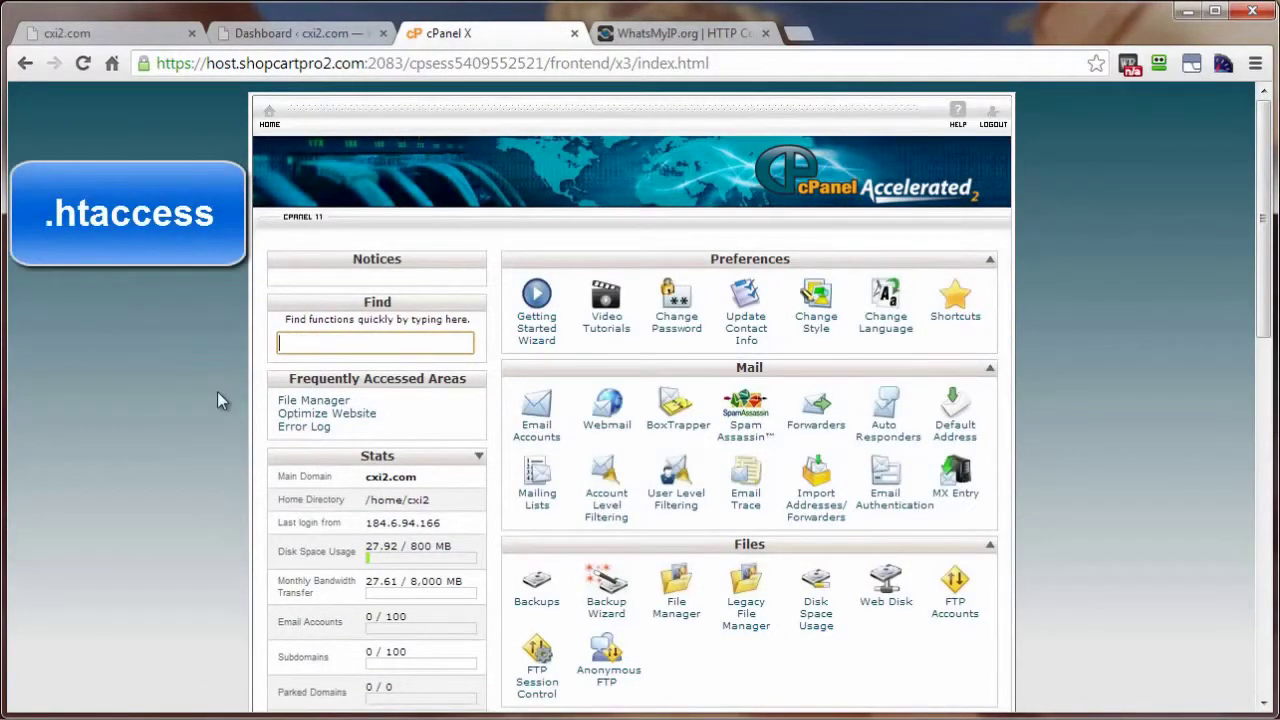
left_click(675, 618)
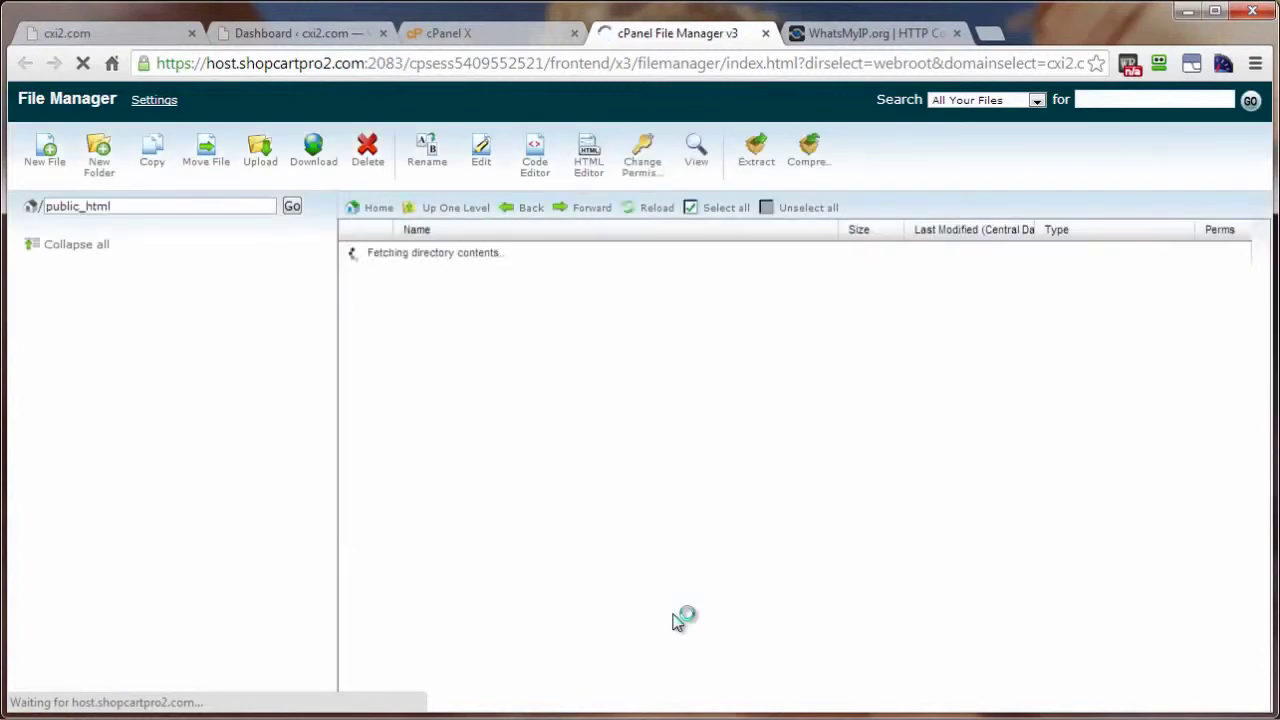
left_click(380, 445)
right_click(380, 445)
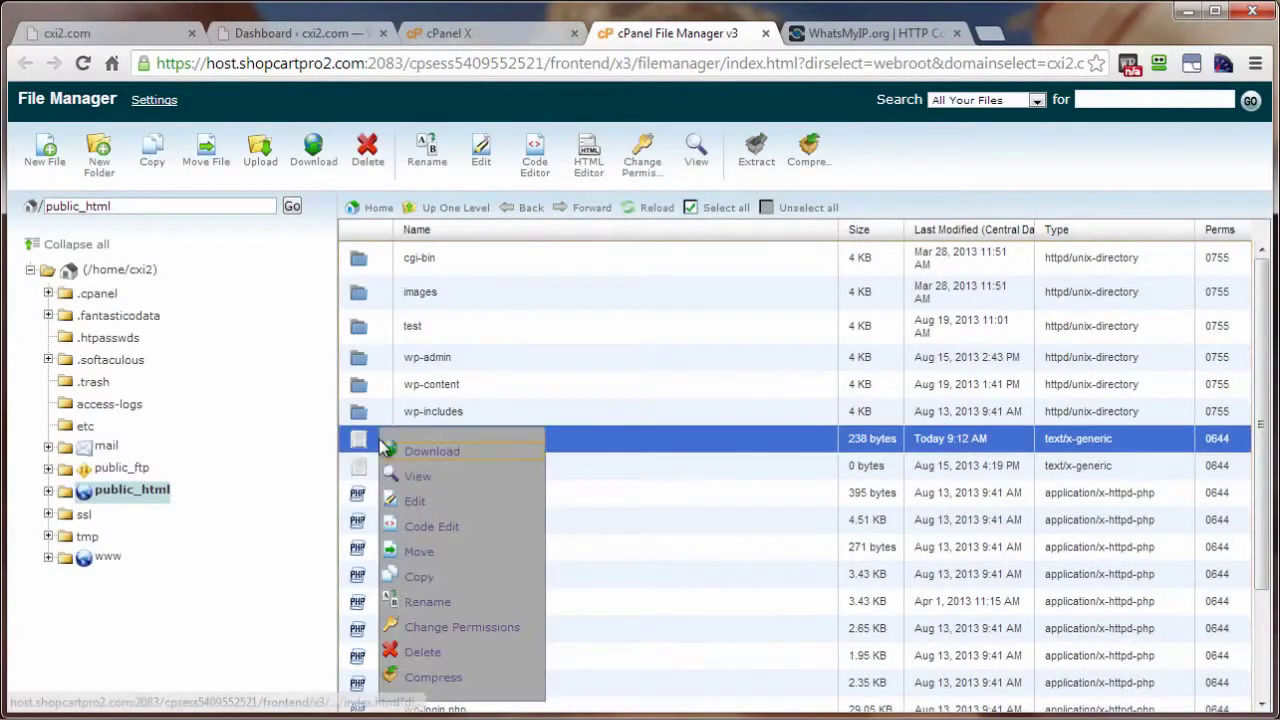
left_click(418, 508)
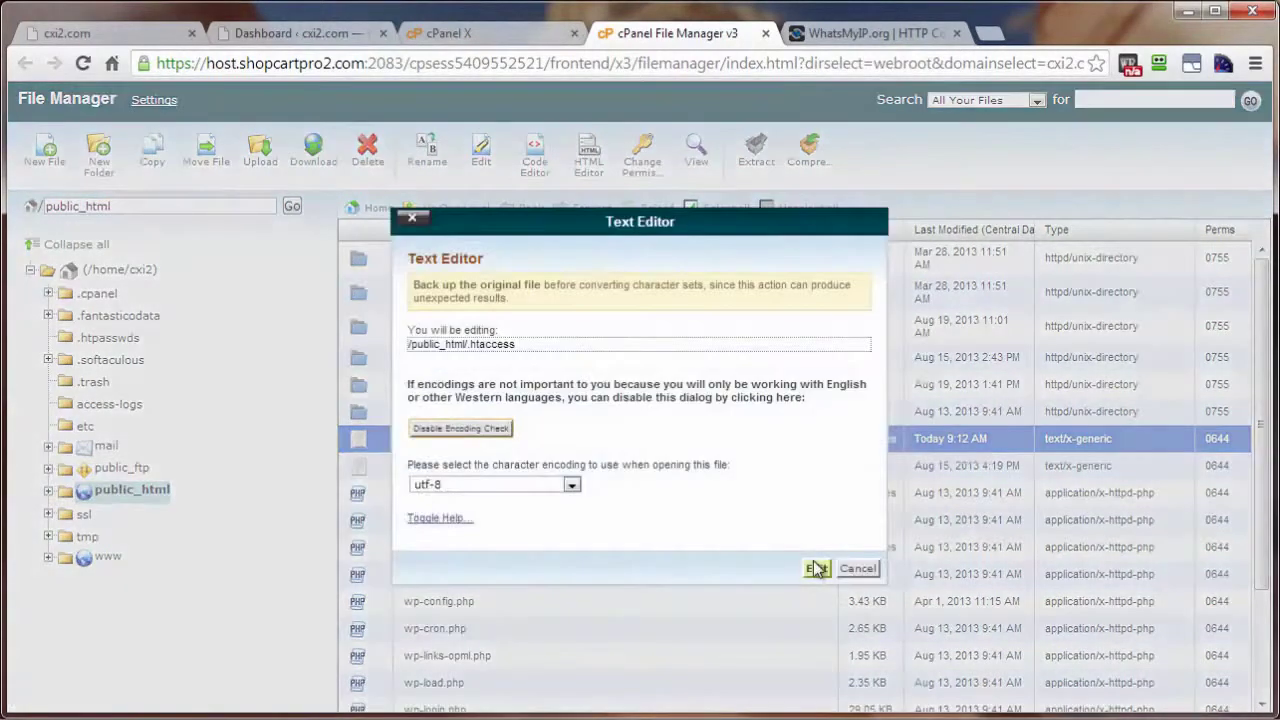
left_click(816, 569)
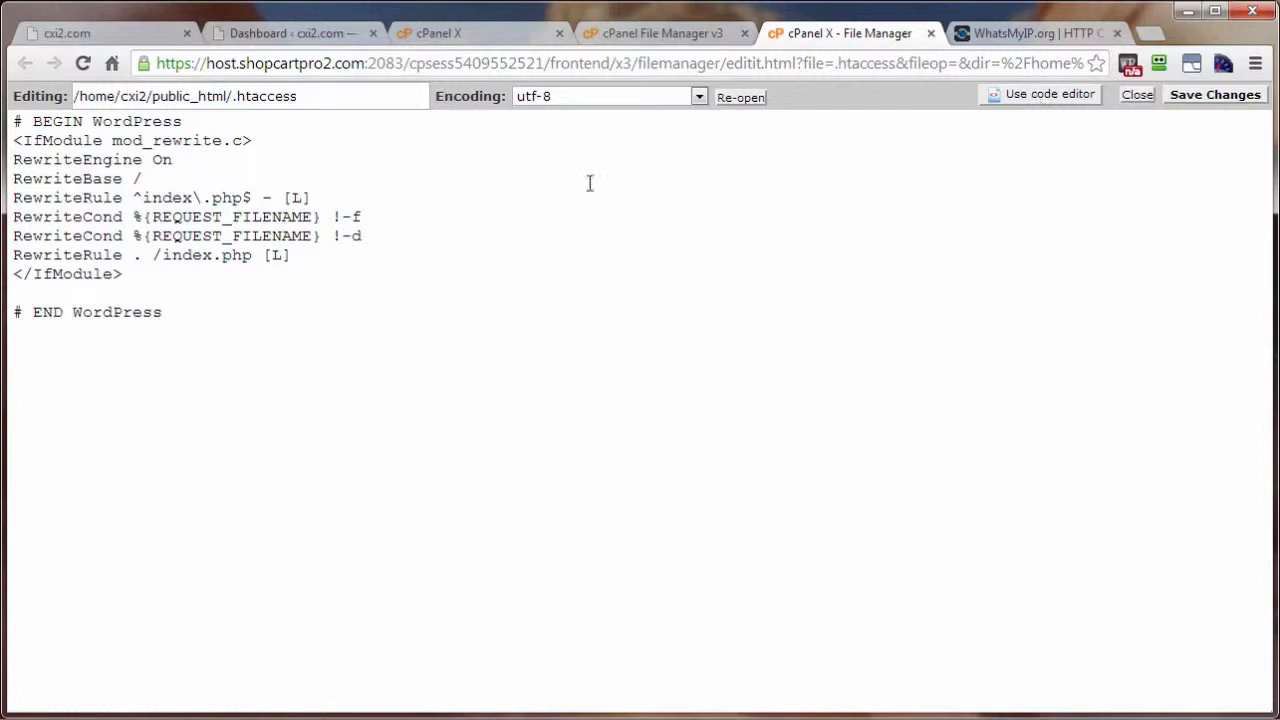
left_click(1040, 97)
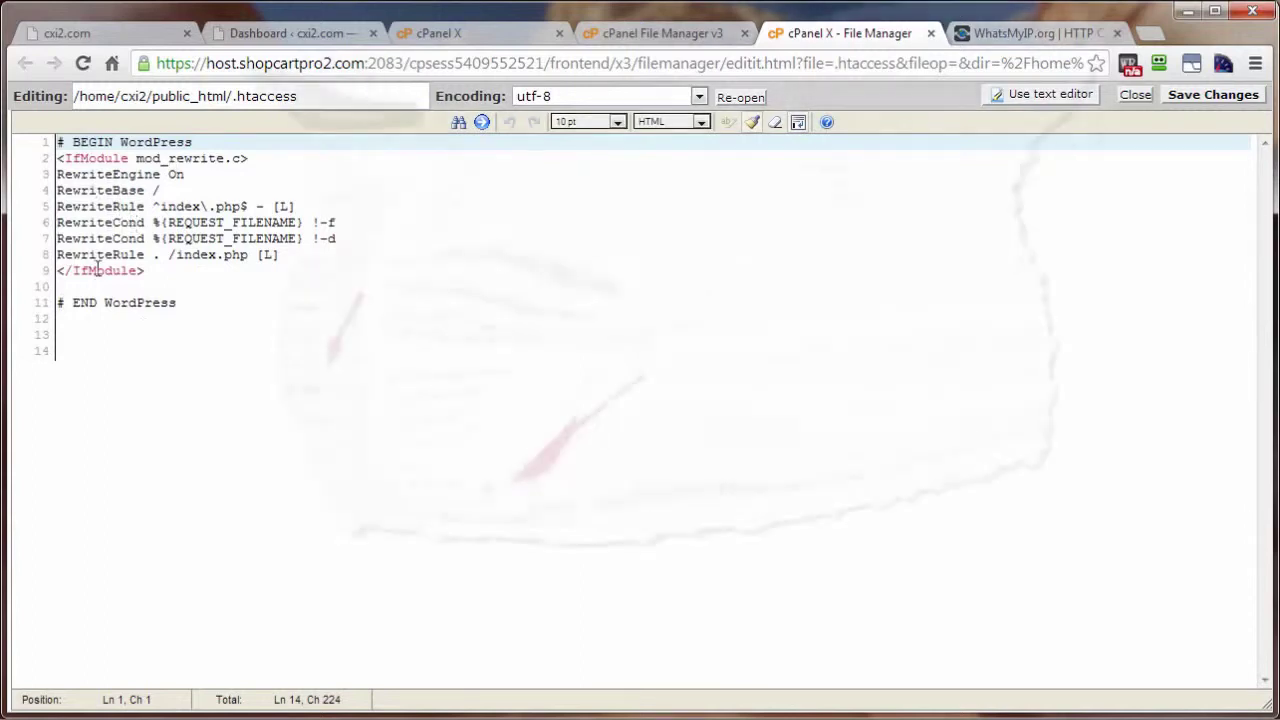
left_click(67, 340)
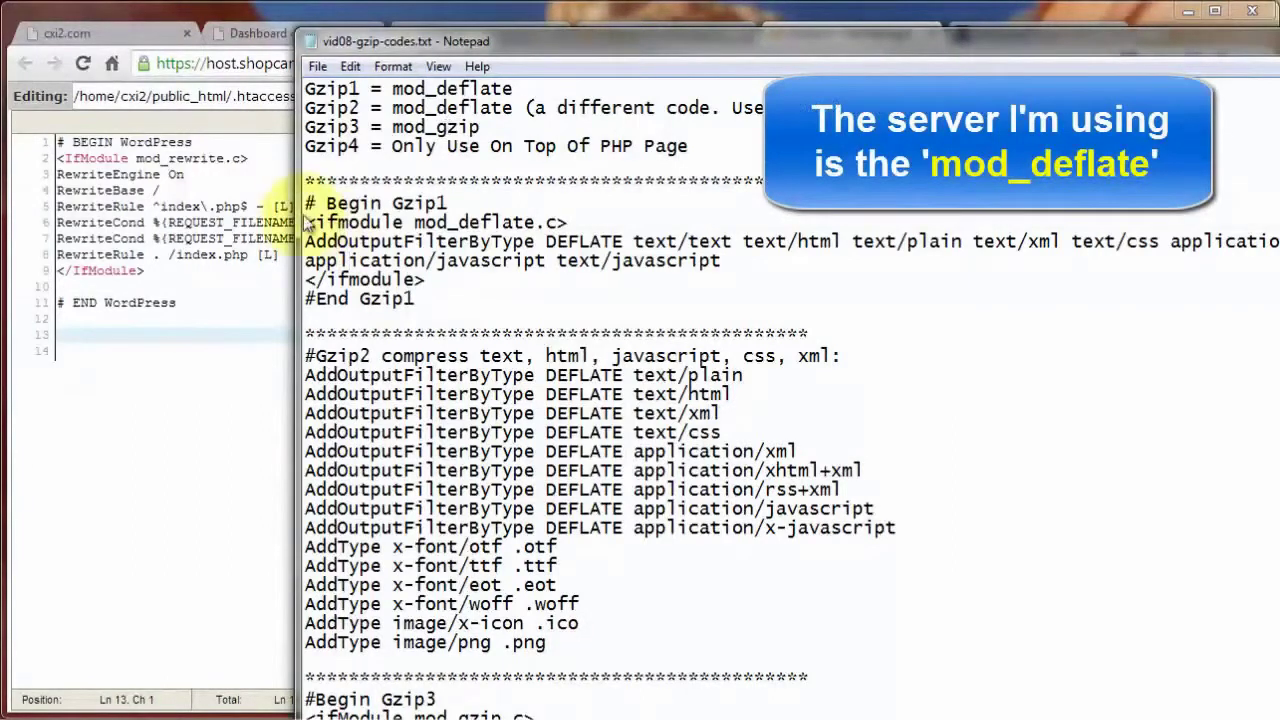
- Switch to vid08-gzip-codes.txt in Notepad and examine the Gzip1 and Gzip2 mod_deflate codes and the Gzip3 mod_gzip code
left_click_drag(306, 196, 415, 299)
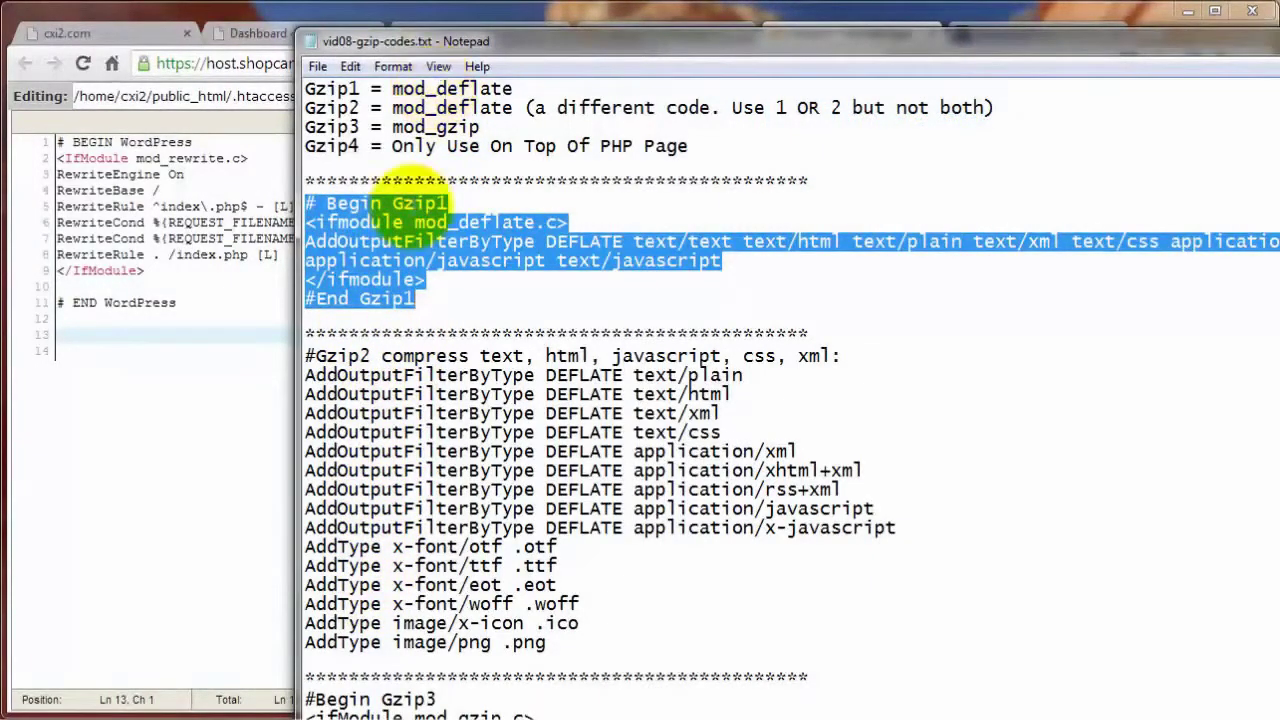
left_click(394, 489)
scroll(394, 489, "down", 5)
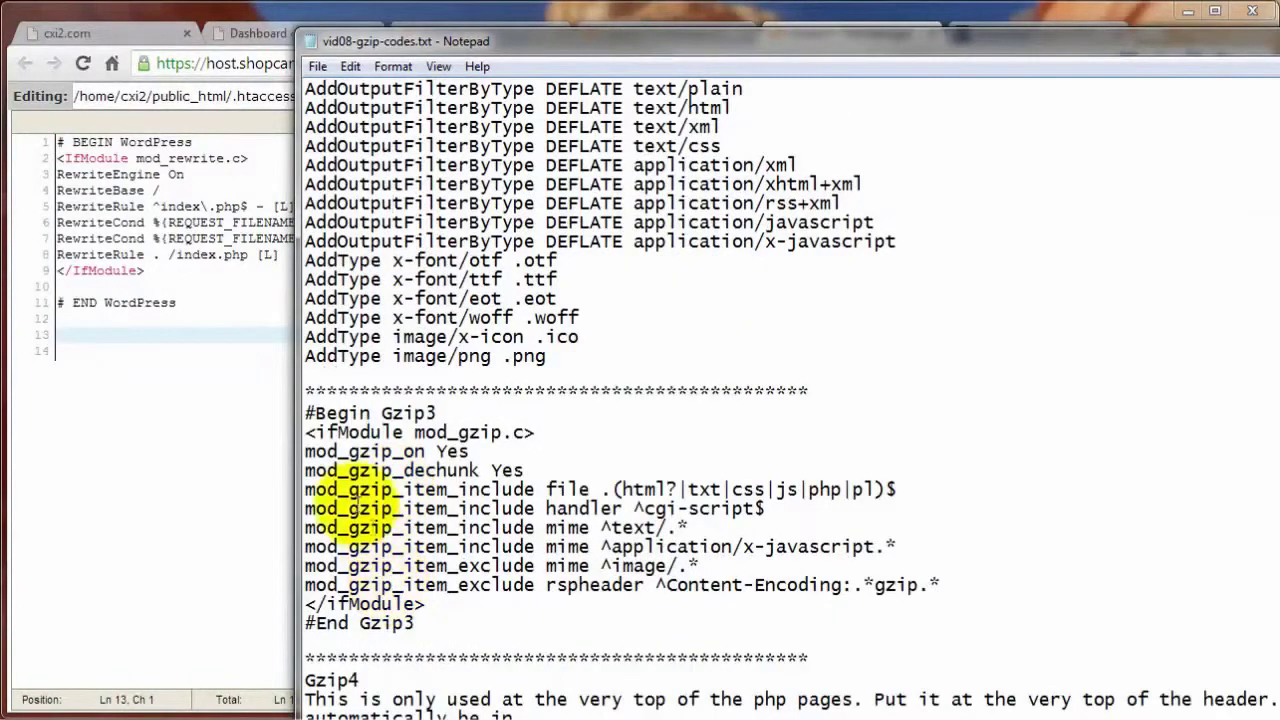
left_click_drag(306, 432, 427, 604)
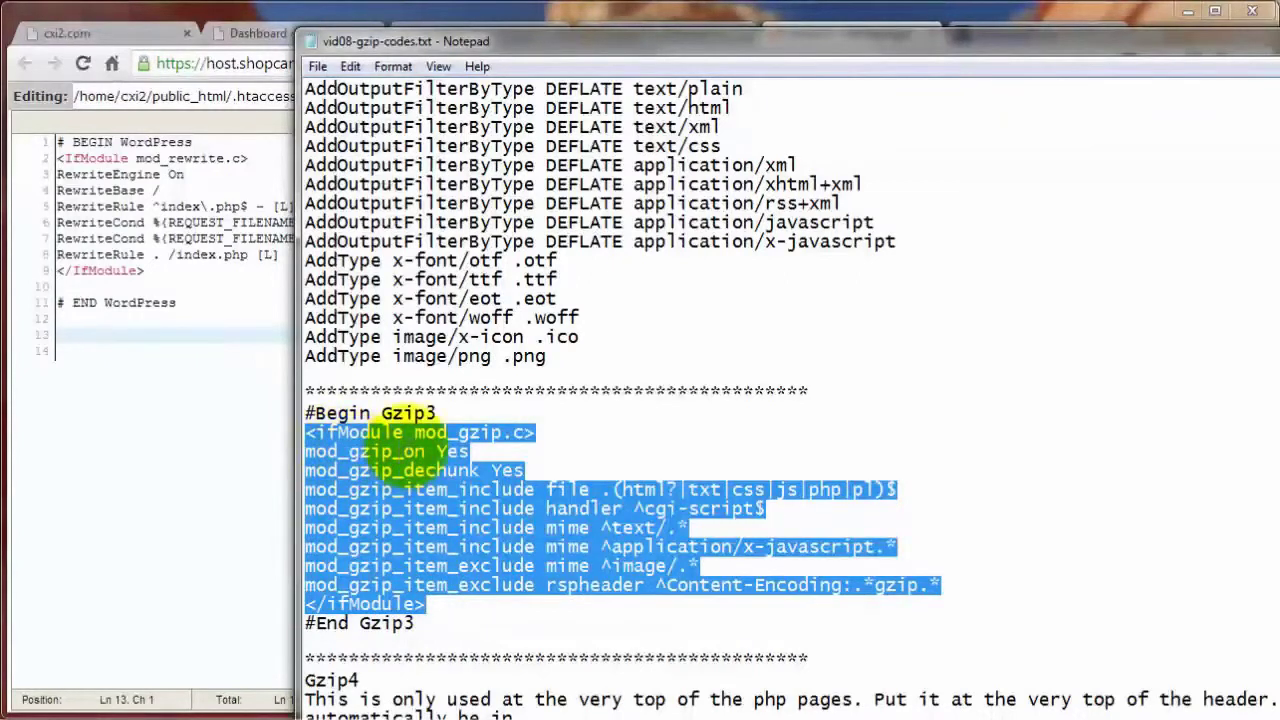
scroll(375, 280, "up", 3)
scroll(373, 280, "up", 1)
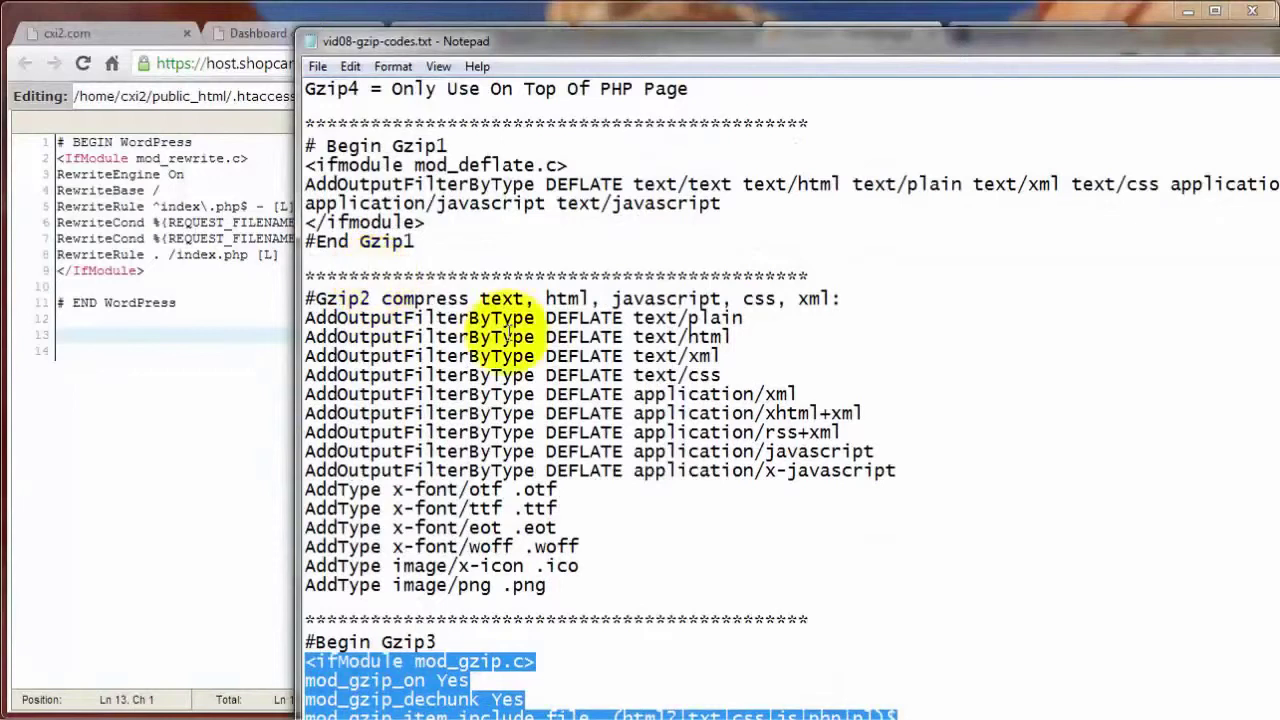
double_click(580, 317)
left_click_drag(549, 372, 560, 394)
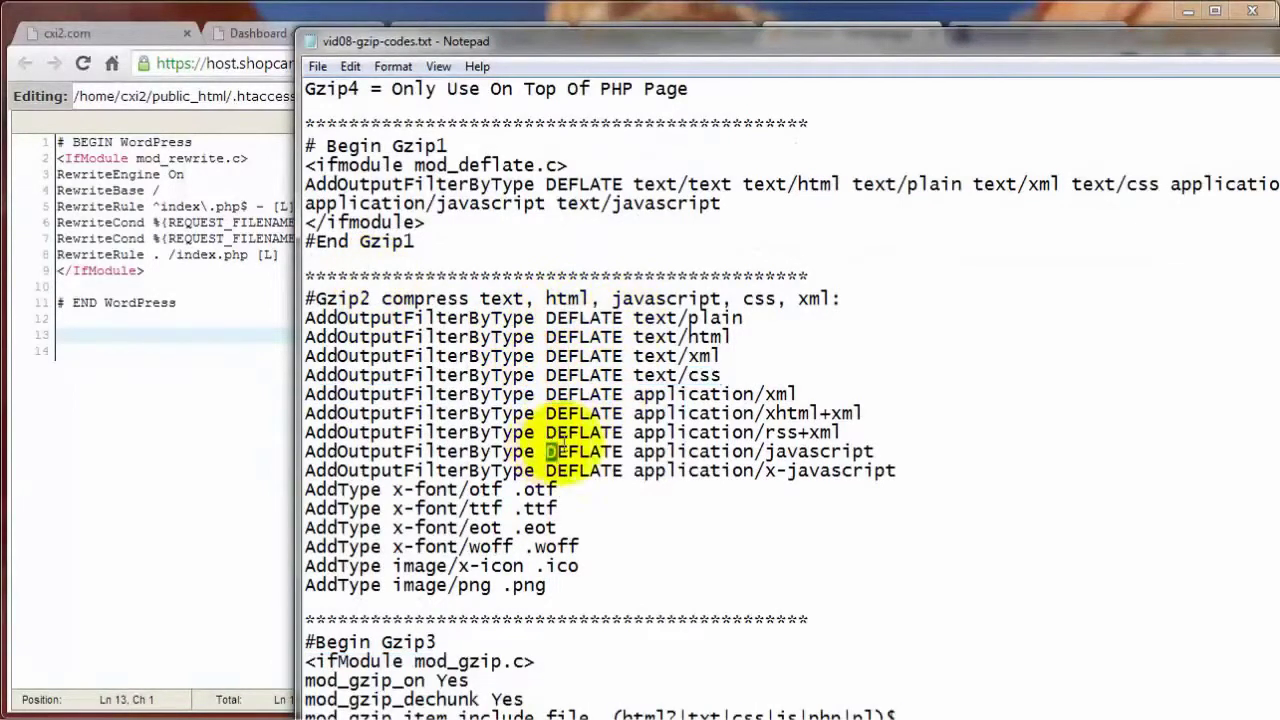
left_click_drag(545, 451, 600, 432)
left_click_drag(414, 166, 510, 166)
left_click(492, 166)
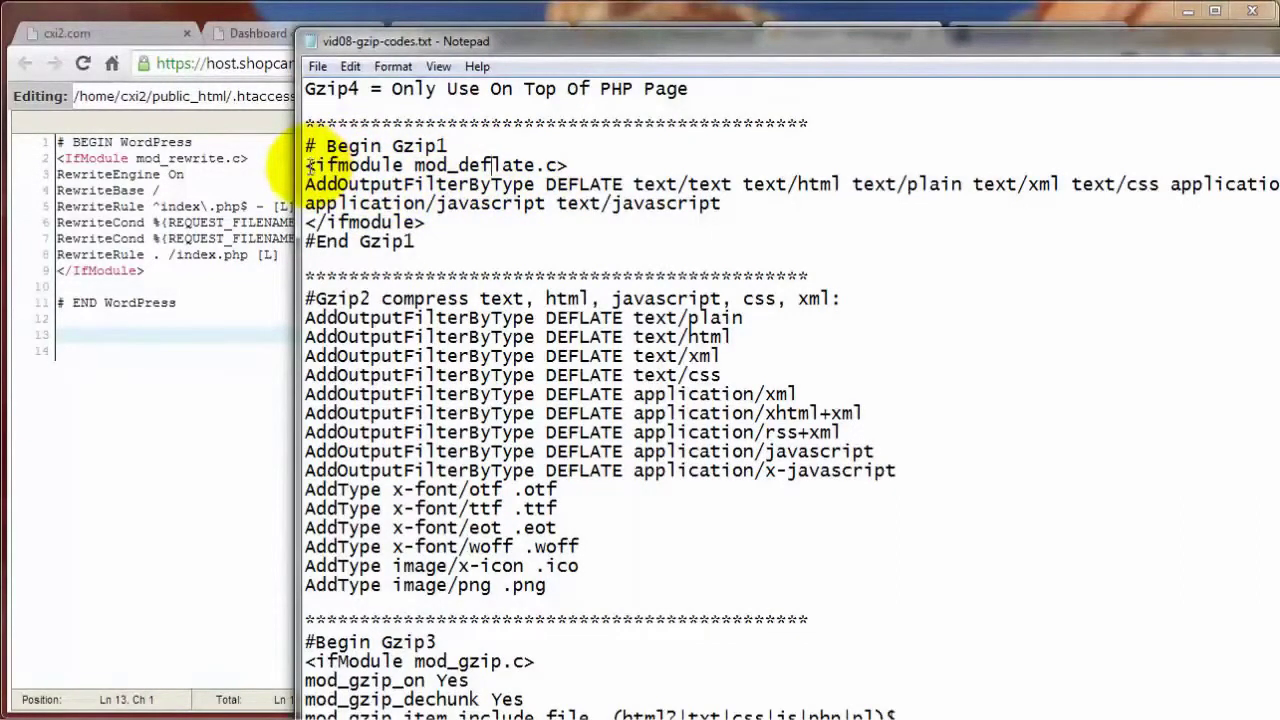
- Try copying the whole Gzip1 mod_deflate block from Notepad and pasting it at line 13 of .htaccess in the browser
left_click_drag(306, 147, 337, 237)
right_click(343, 216)
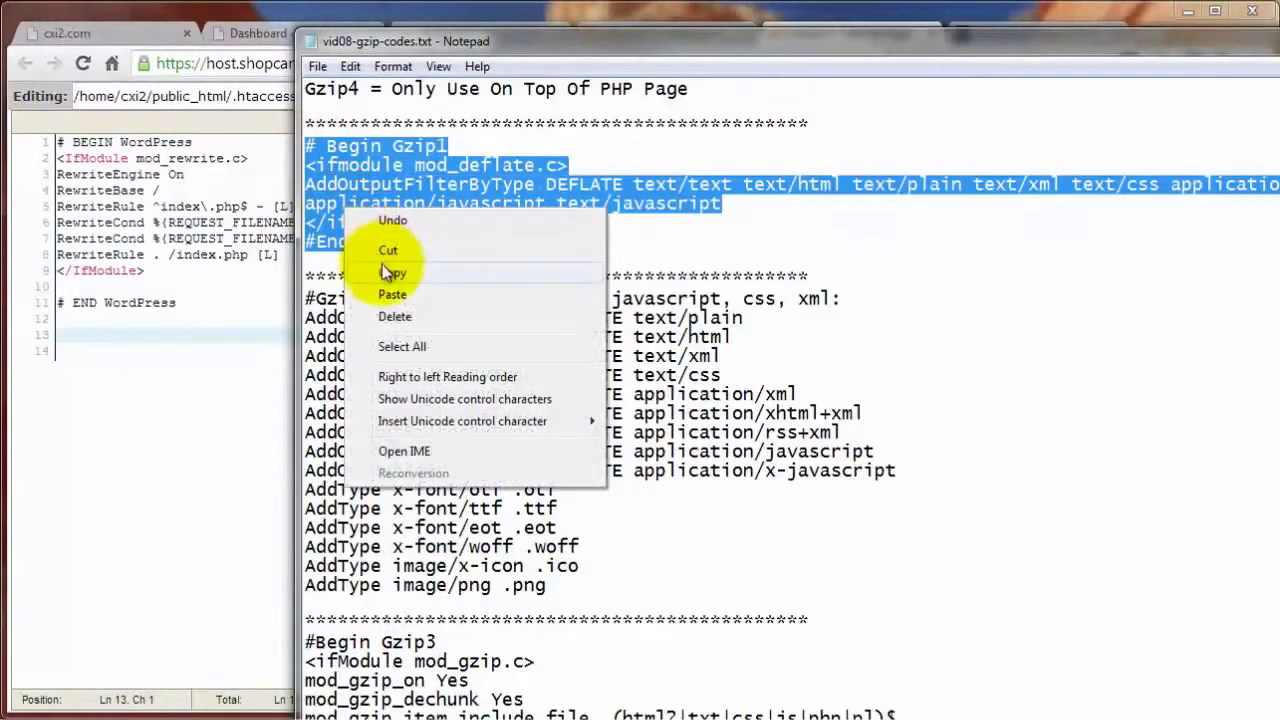
left_click(391, 271)
left_click(83, 337)
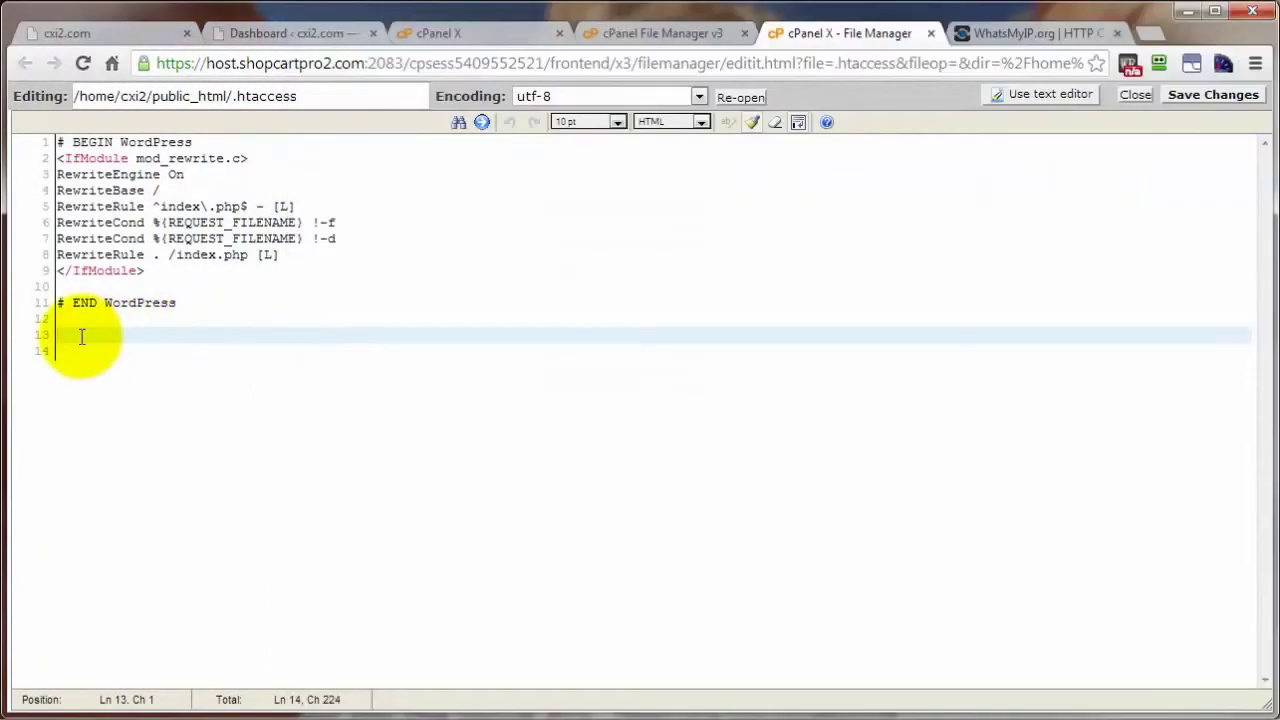
right_click(82, 337)
left_click(120, 451)
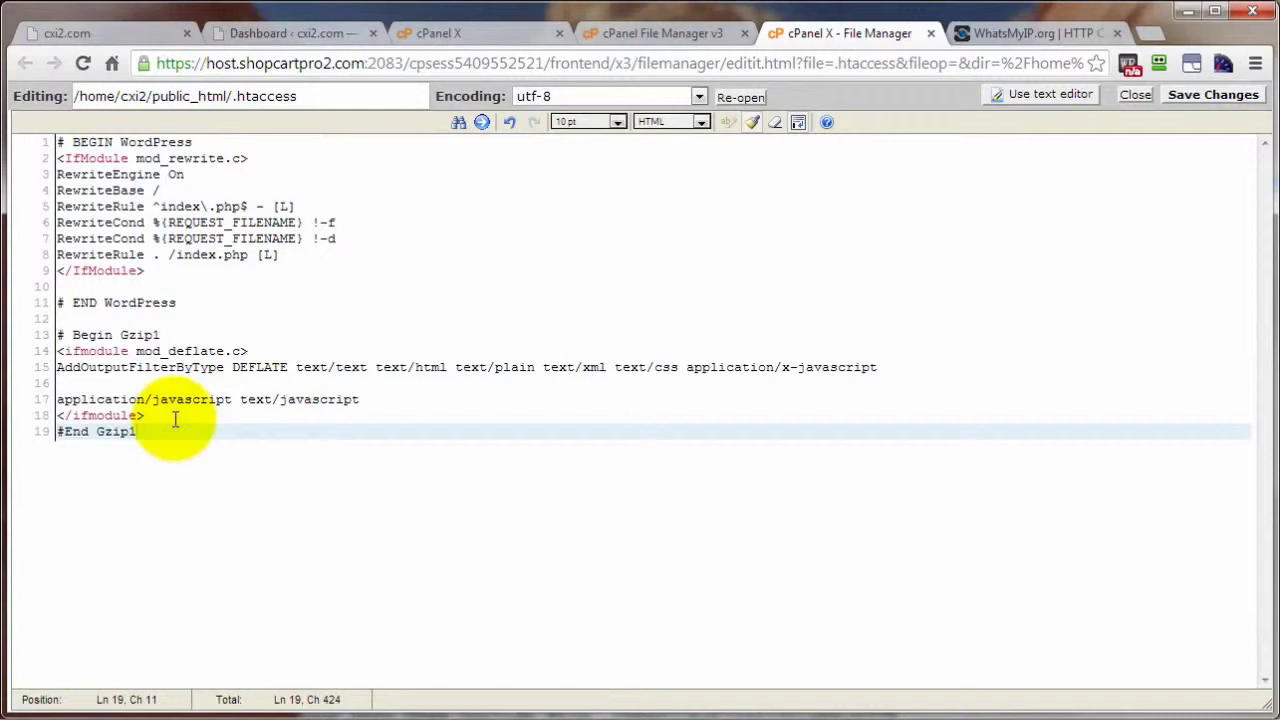
- Undo the Gzip1 paste in .htaccess and switch back to the gzip codes file in Notepad
key("ctrl+z")
key("alt+Tab")
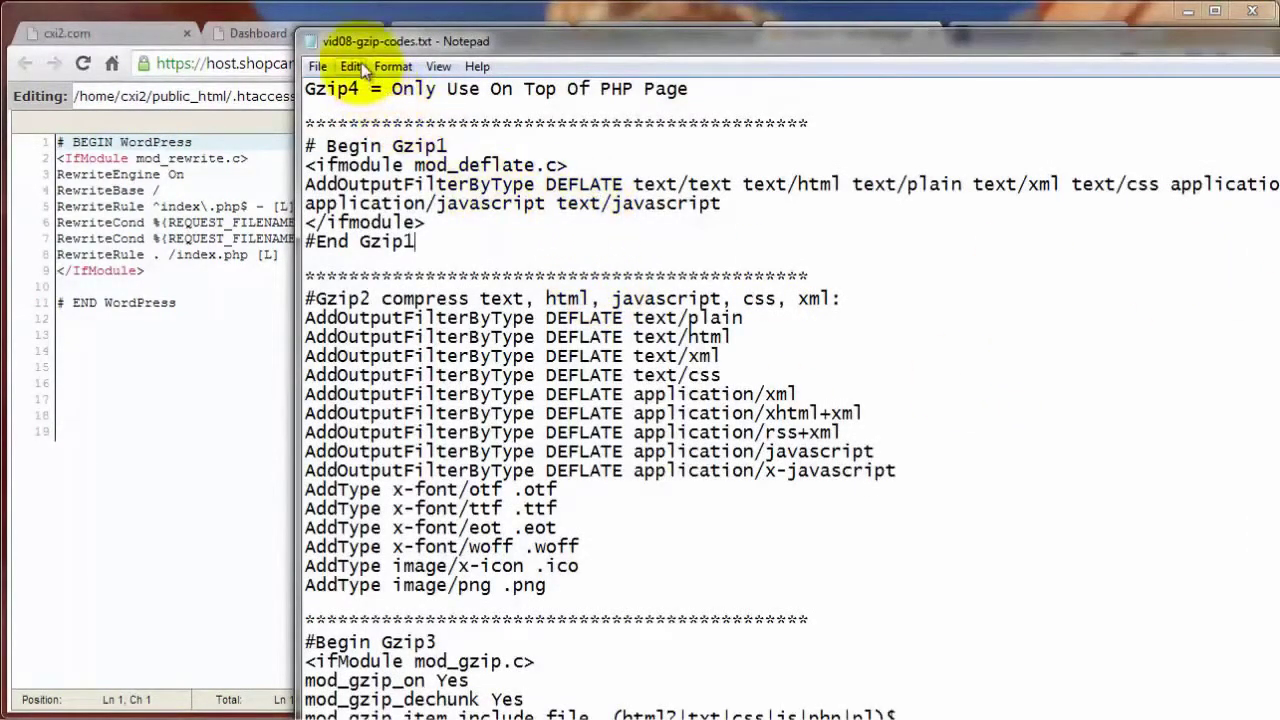
- Turn off Word Wrap in Notepad and copy the Gzip1 block from # Begin Gzip1 through #End Gzip1
left_click(391, 66)
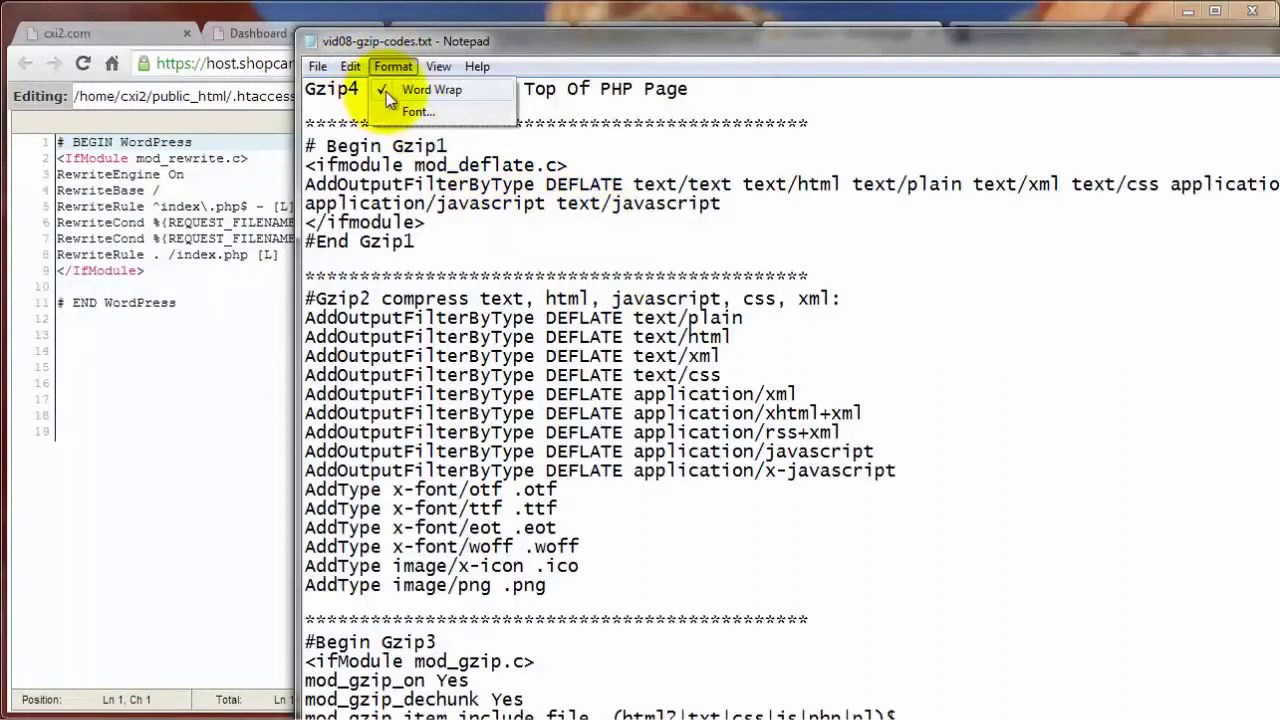
left_click(386, 90)
left_click_drag(415, 281, 305, 203)
right_click(330, 222)
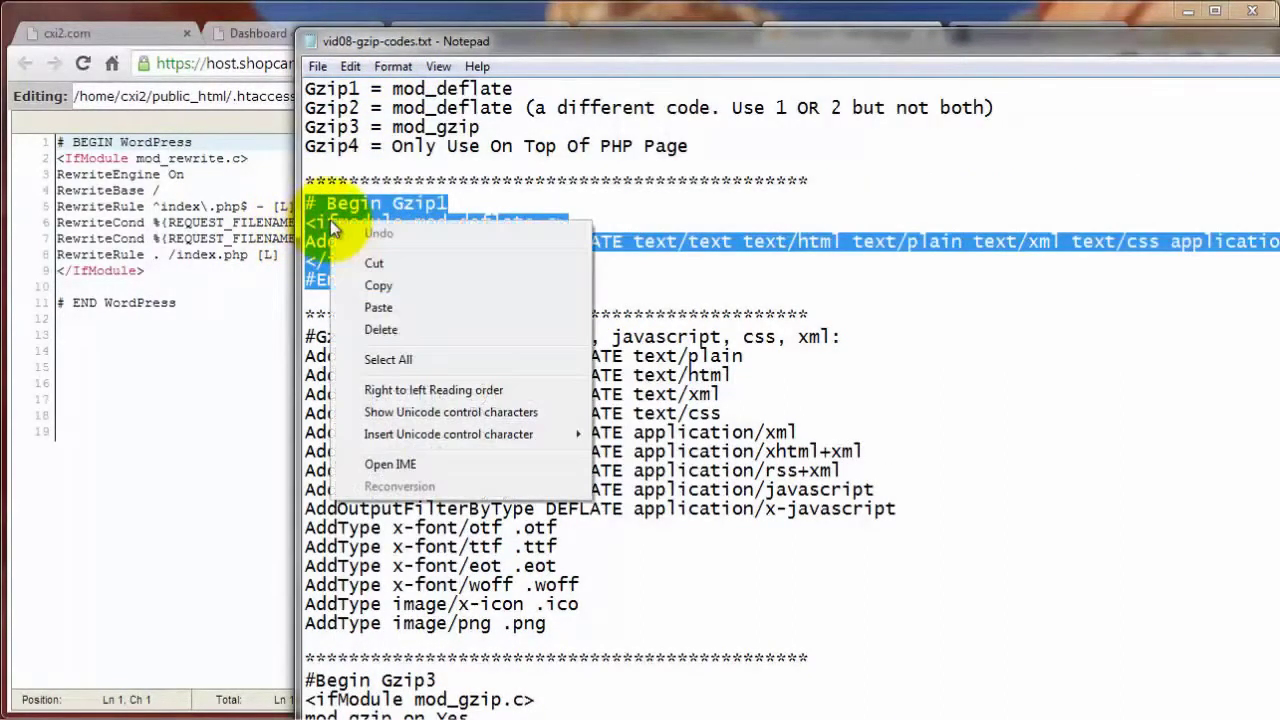
left_click(376, 287)
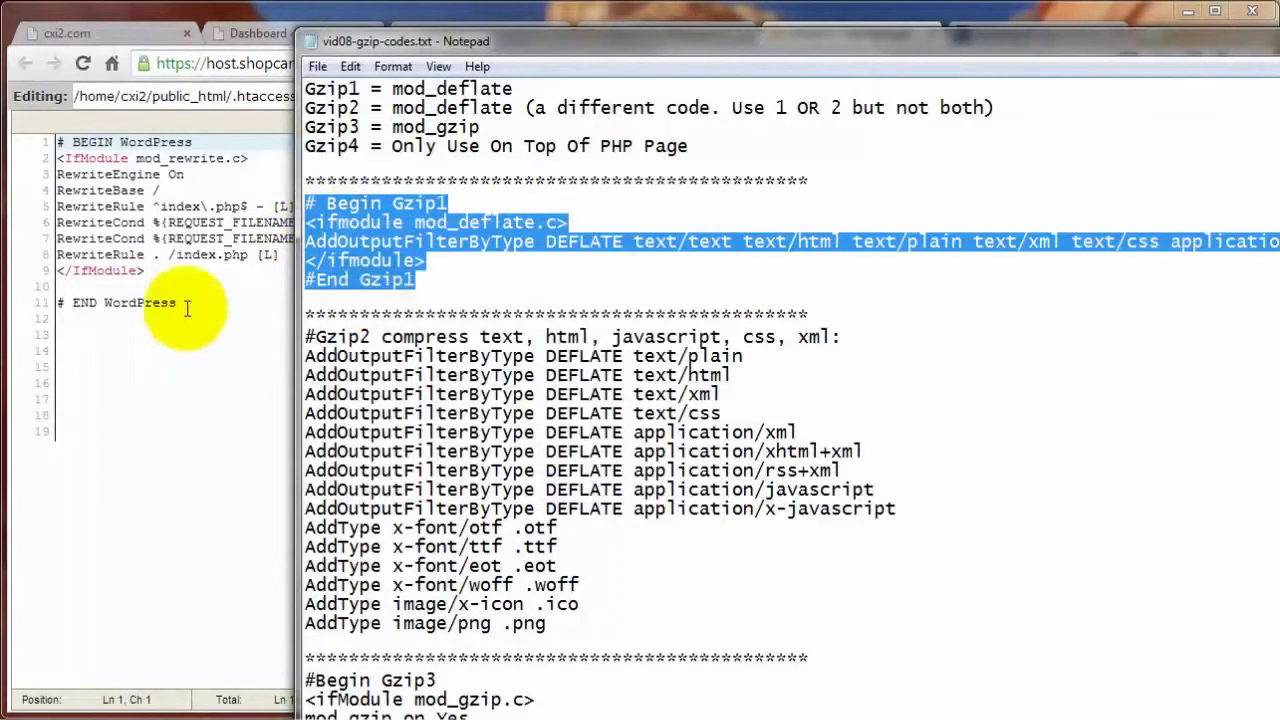
- Paste the Gzip1 block at line 14 of .htaccess in the browser and save the changes
left_click(92, 358)
right_click(79, 365)
left_click(126, 470)
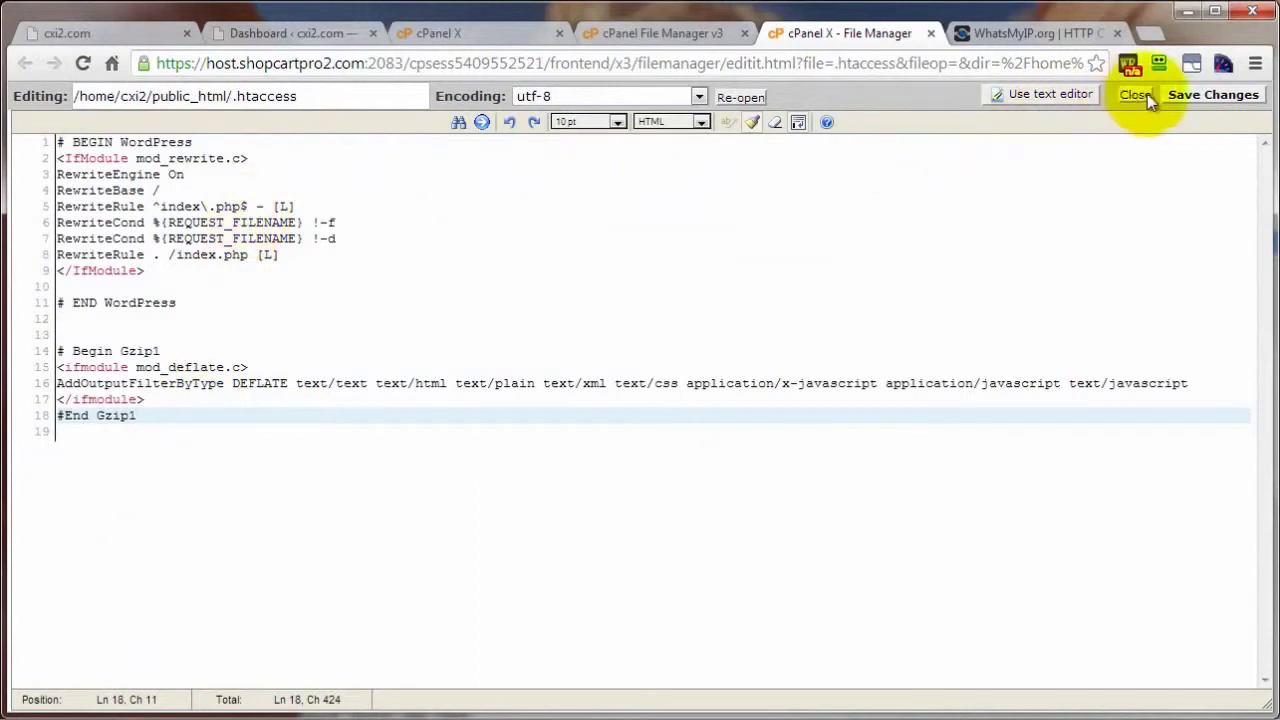
left_click(1205, 94)
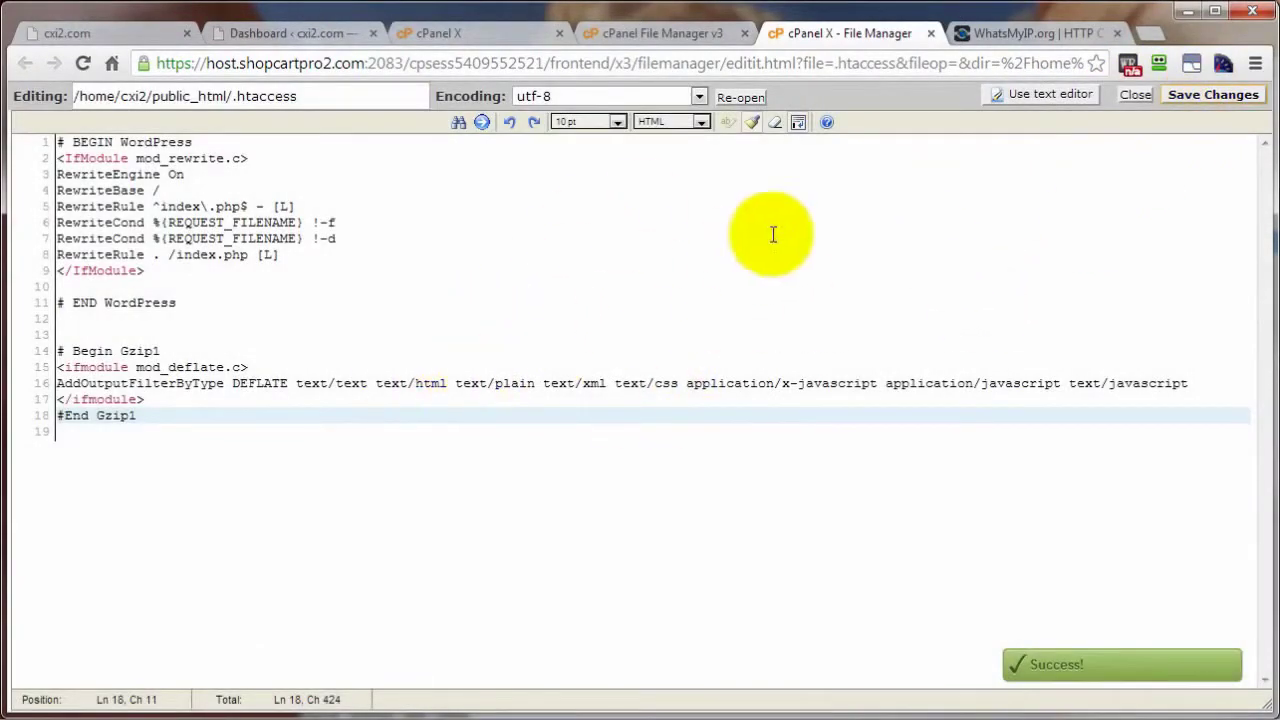
left_click(998, 32)
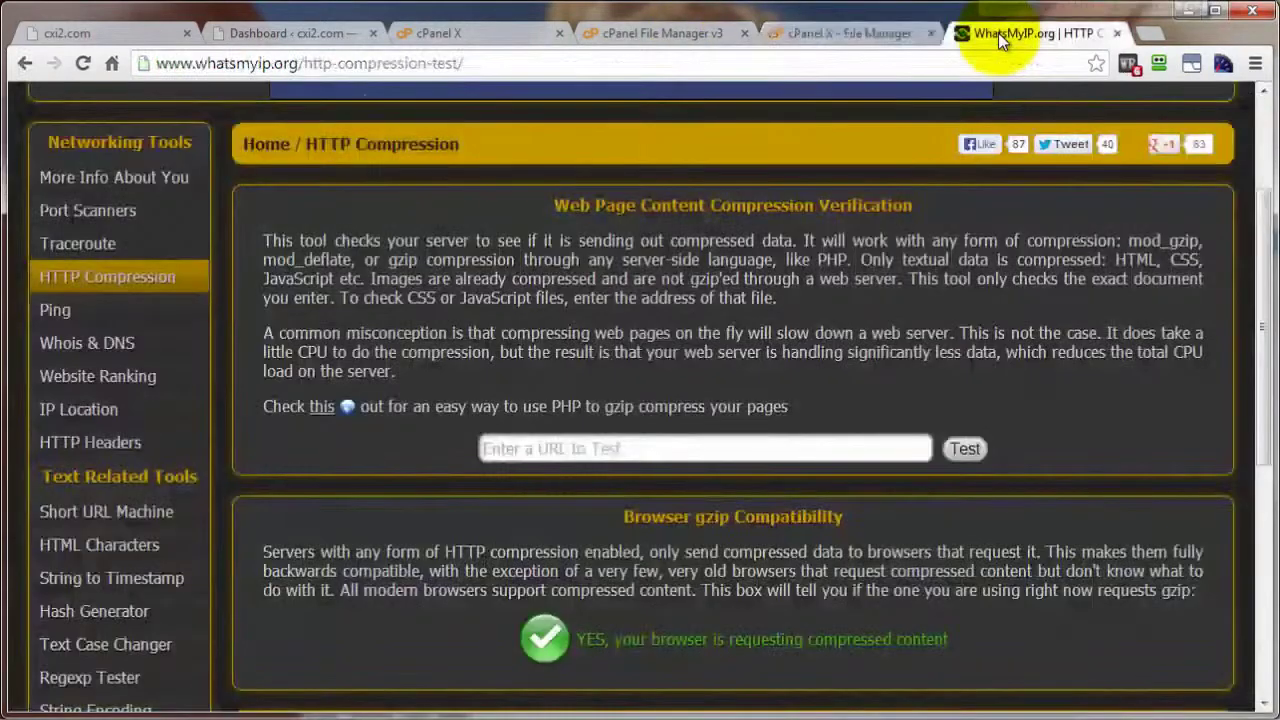
left_click(540, 450)
key("ctrl+v")
left_click(965, 449)
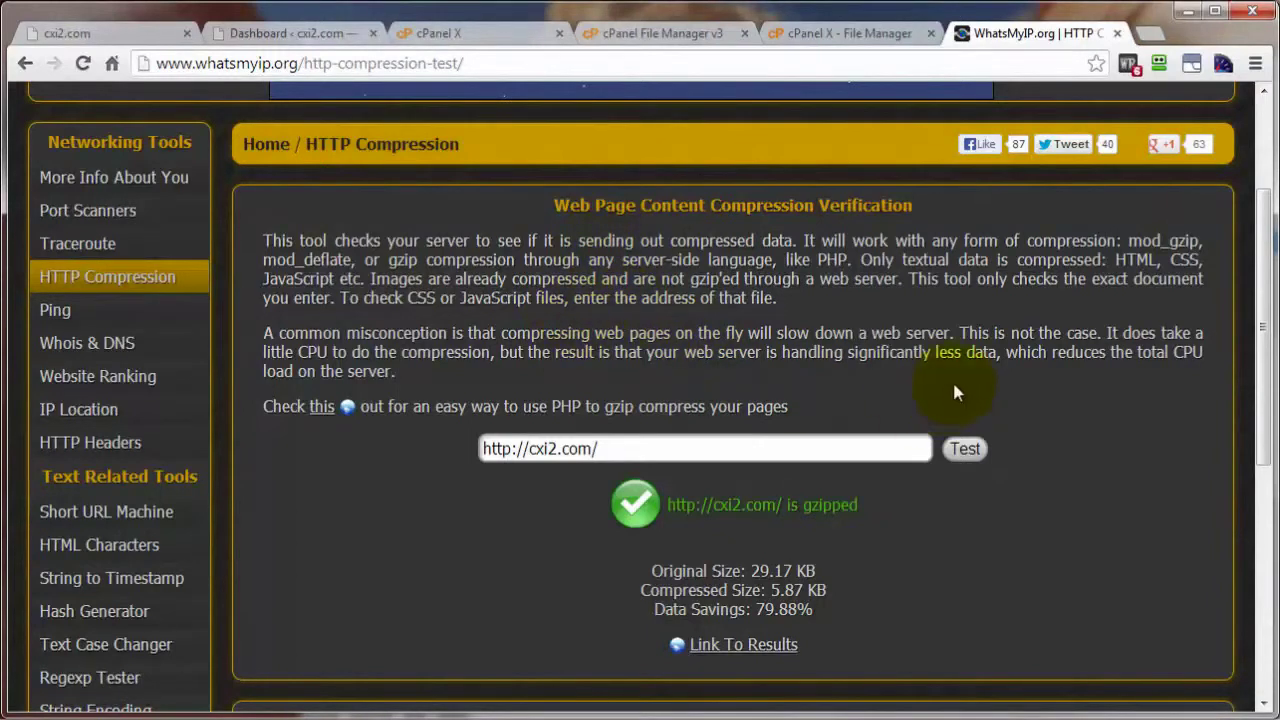
triple_click(634, 448)
key("ctrl+c")
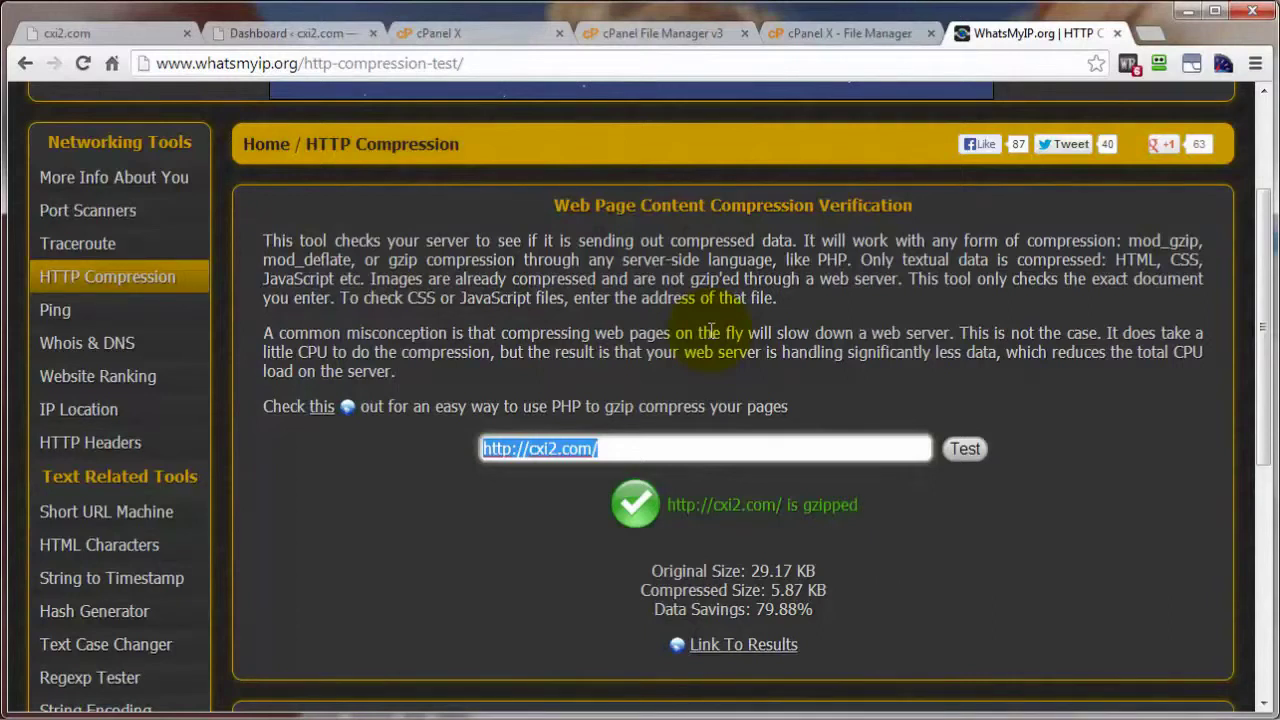
left_click(80, 61)
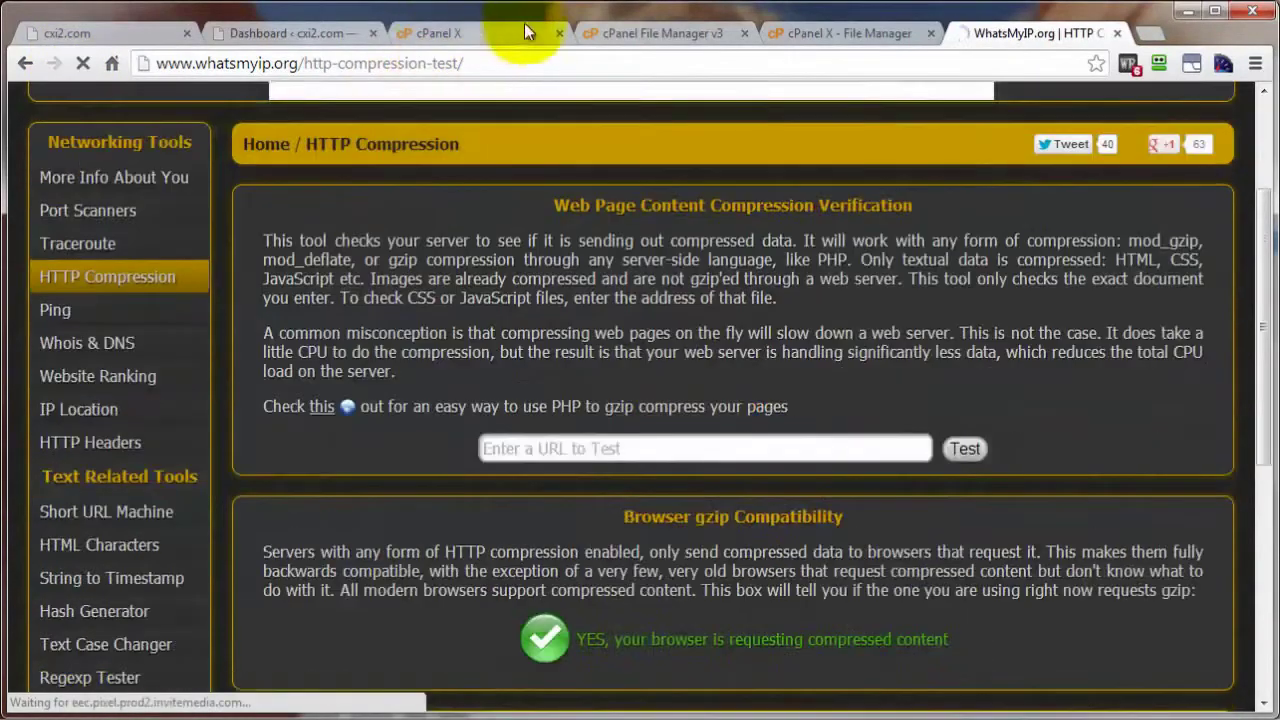
- Try deleting the Gzip1 block from .htaccess and close the editor without saving
left_click(863, 30)
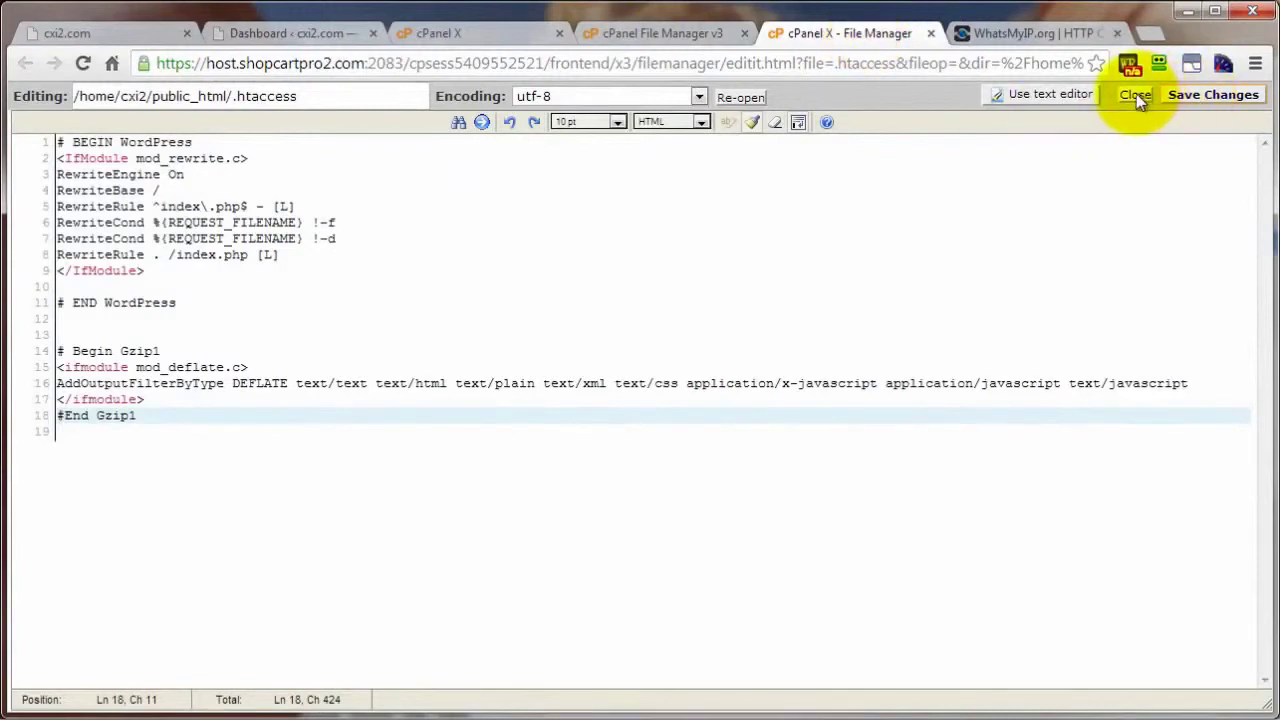
left_click_drag(140, 418, 57, 351)
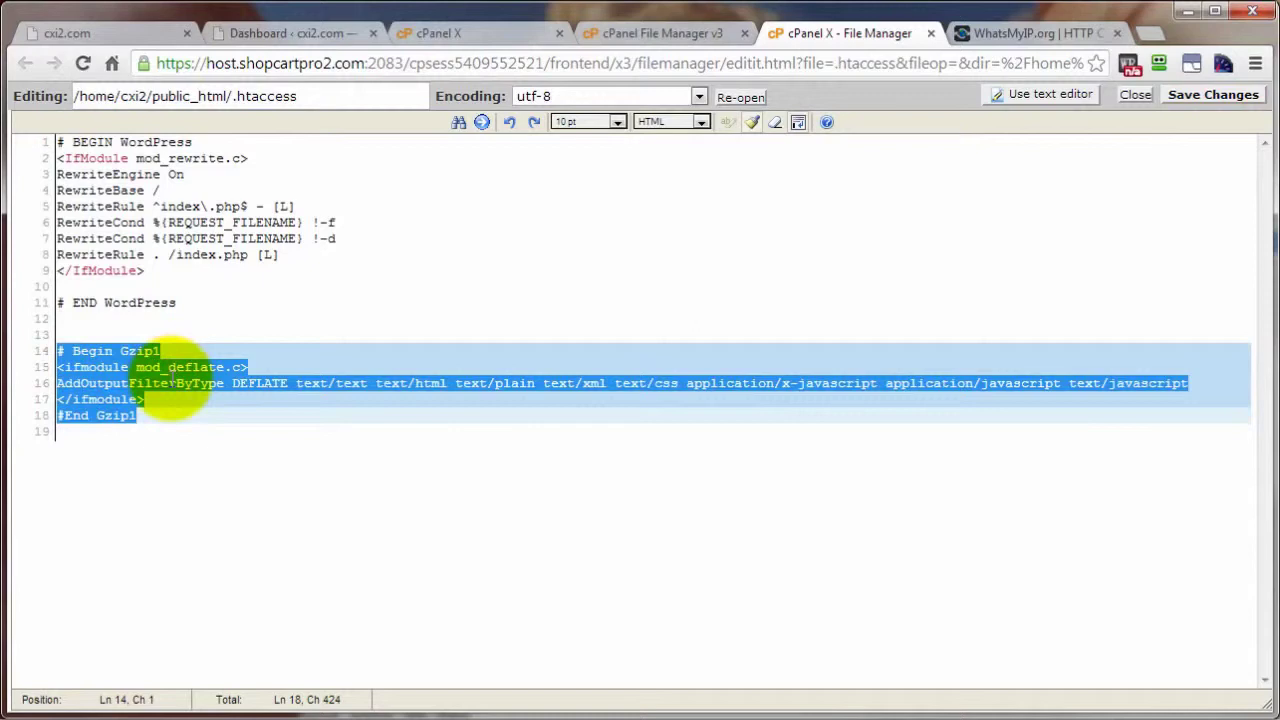
key("Delete")
left_click(1136, 96)
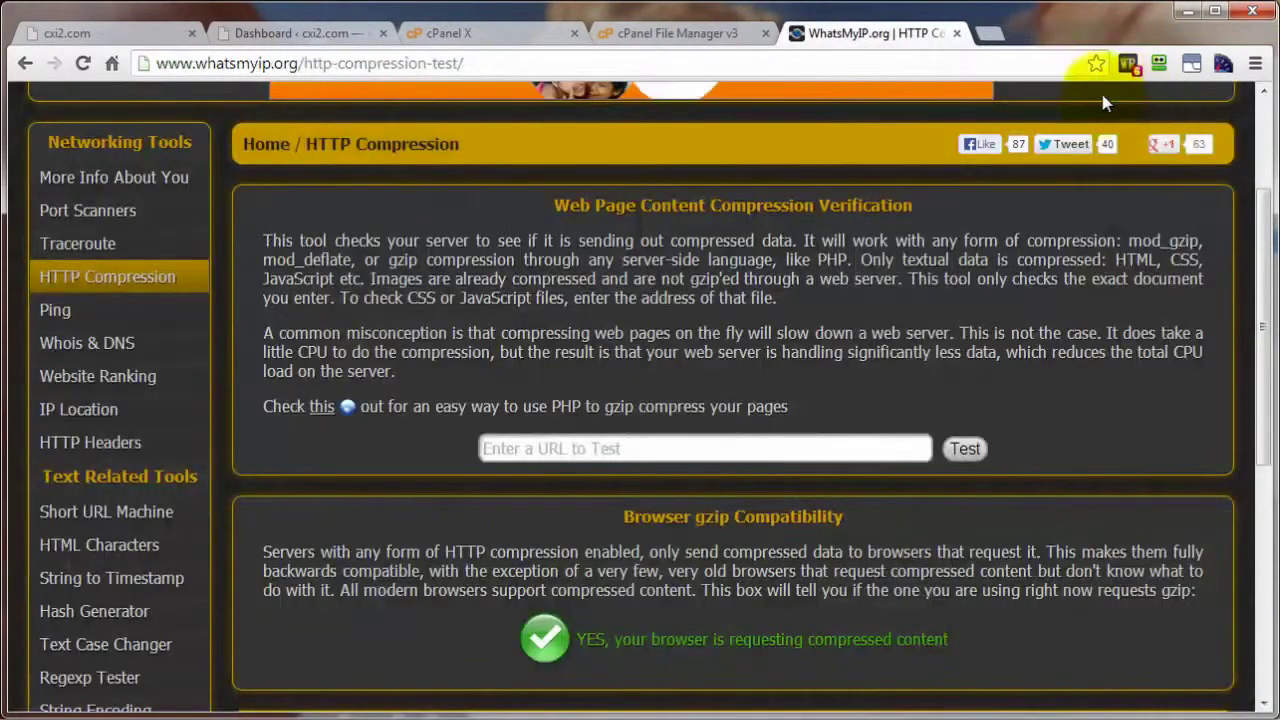
- Reopen .htaccess from File Manager in the code editor with utf-8 encoding, delete the Gzip1 block, save, and close the editor
left_click(703, 38)
right_click(368, 438)
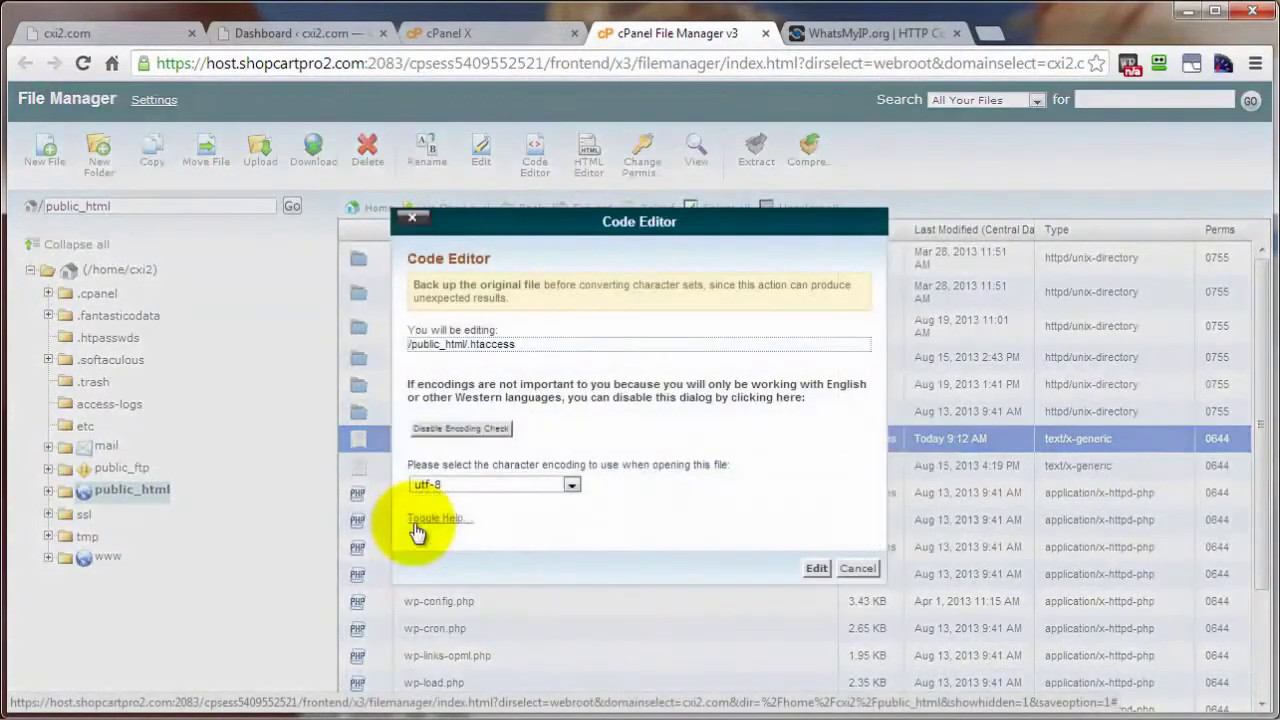
left_click(810, 568)
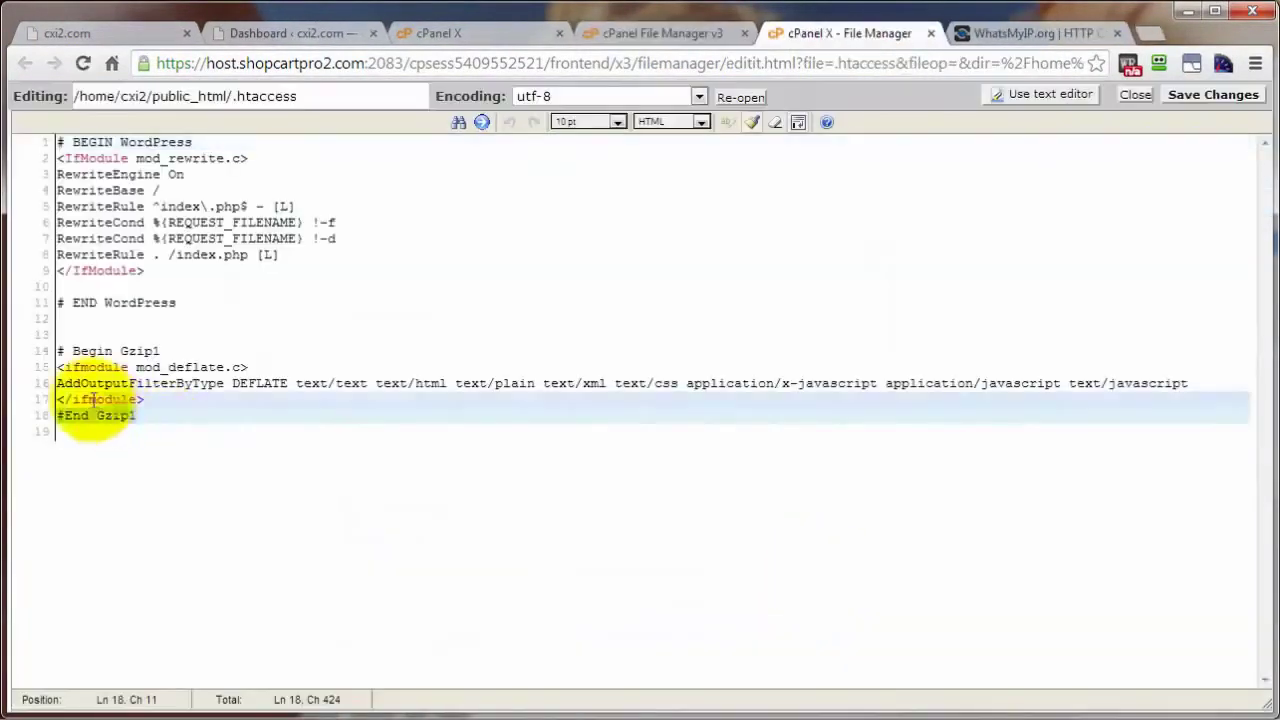
left_click_drag(137, 415, 56, 350)
key("Delete")
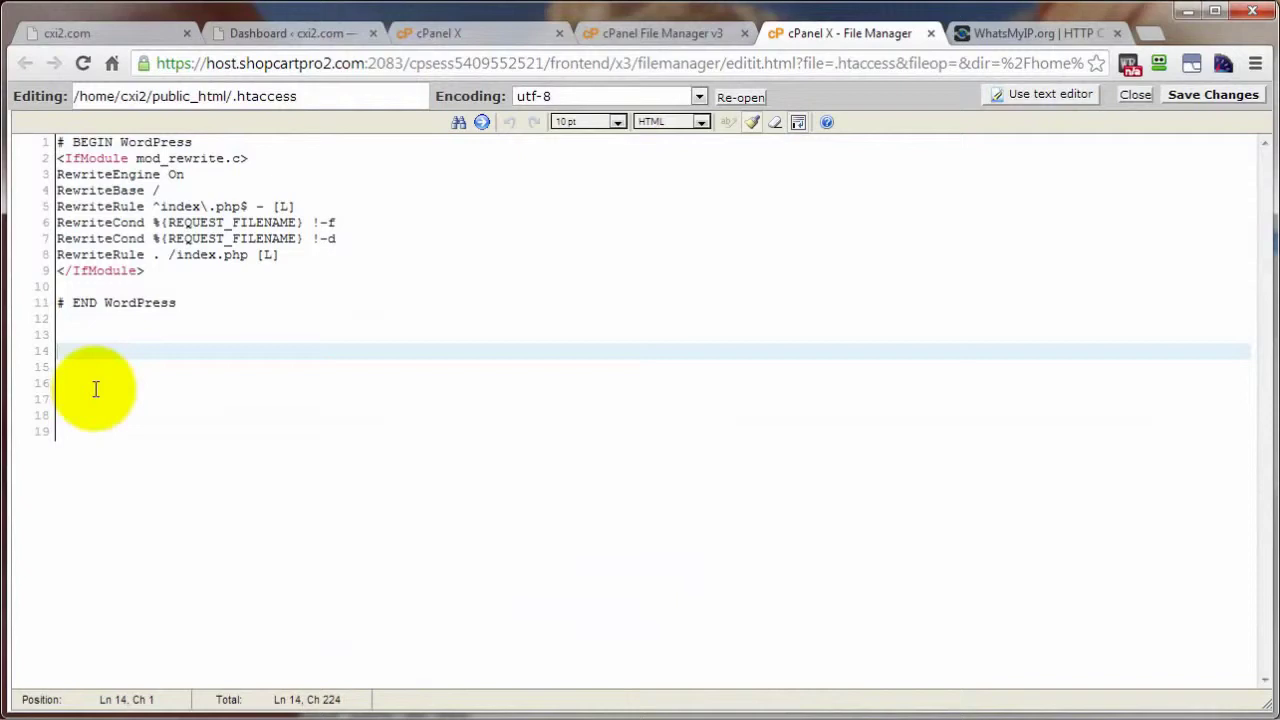
left_click(1207, 100)
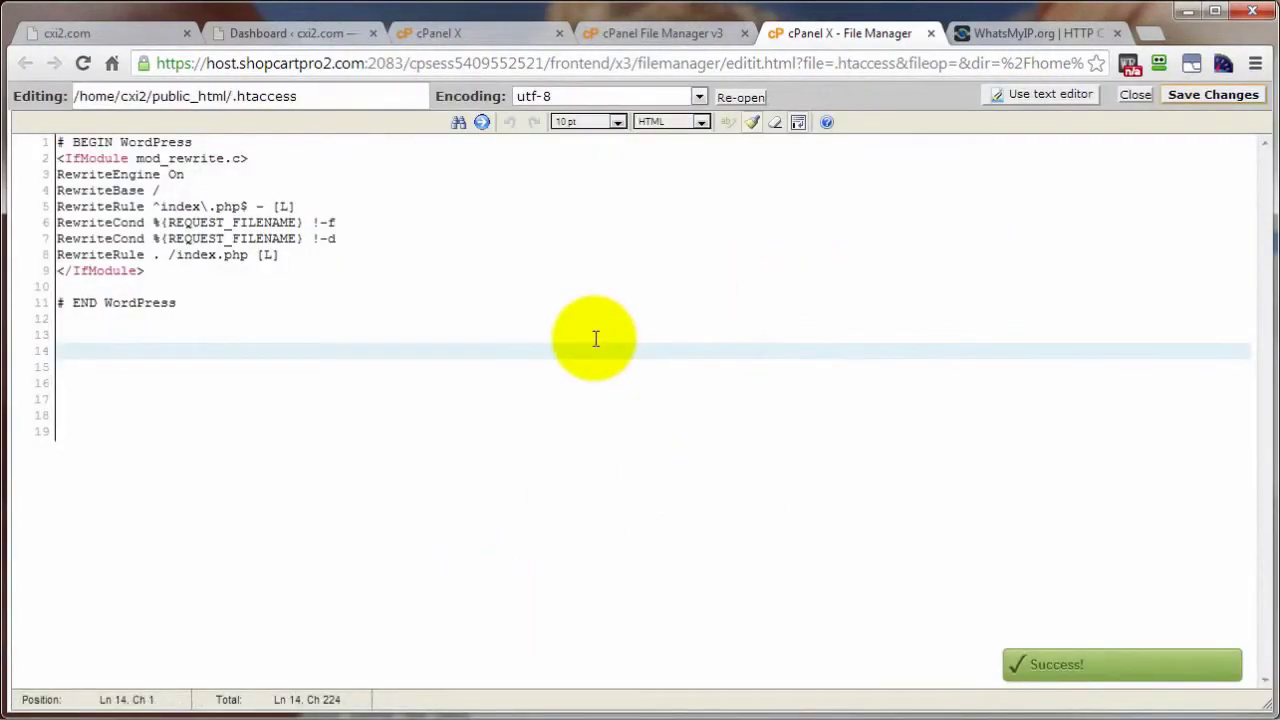
left_click(1135, 93)
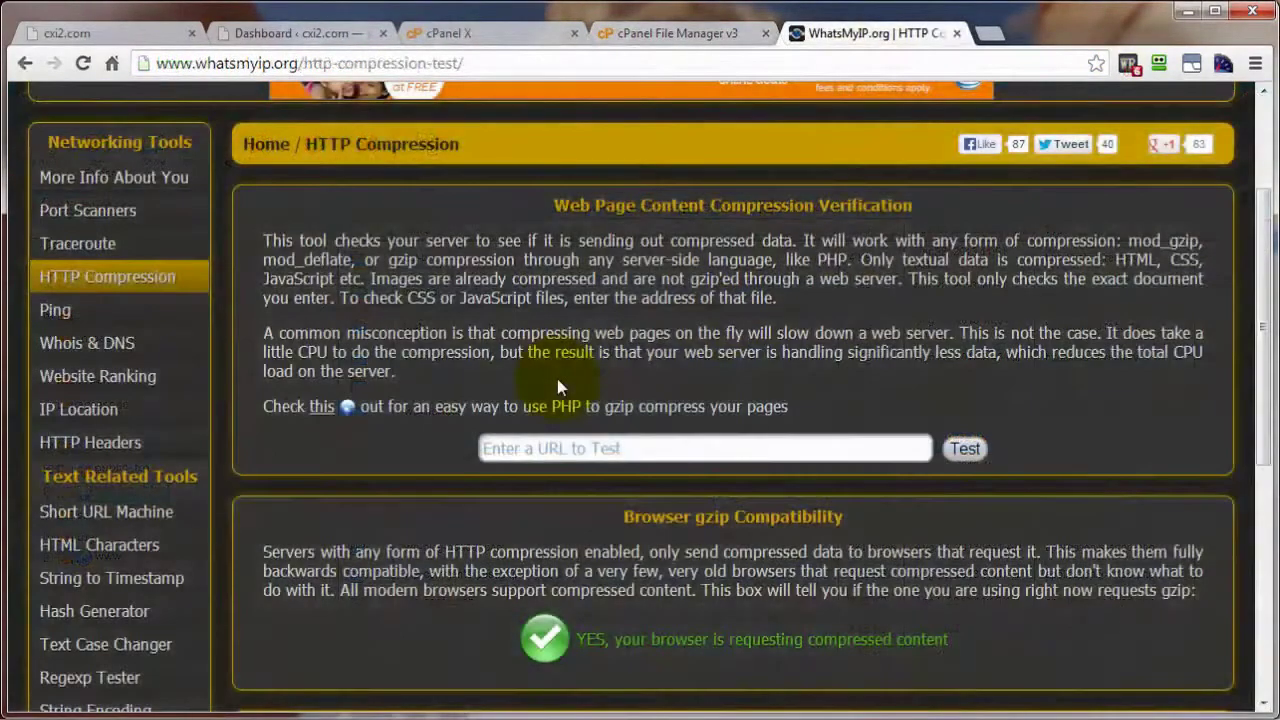
left_click(528, 448)
key("ctrl+v")
left_click(962, 451)
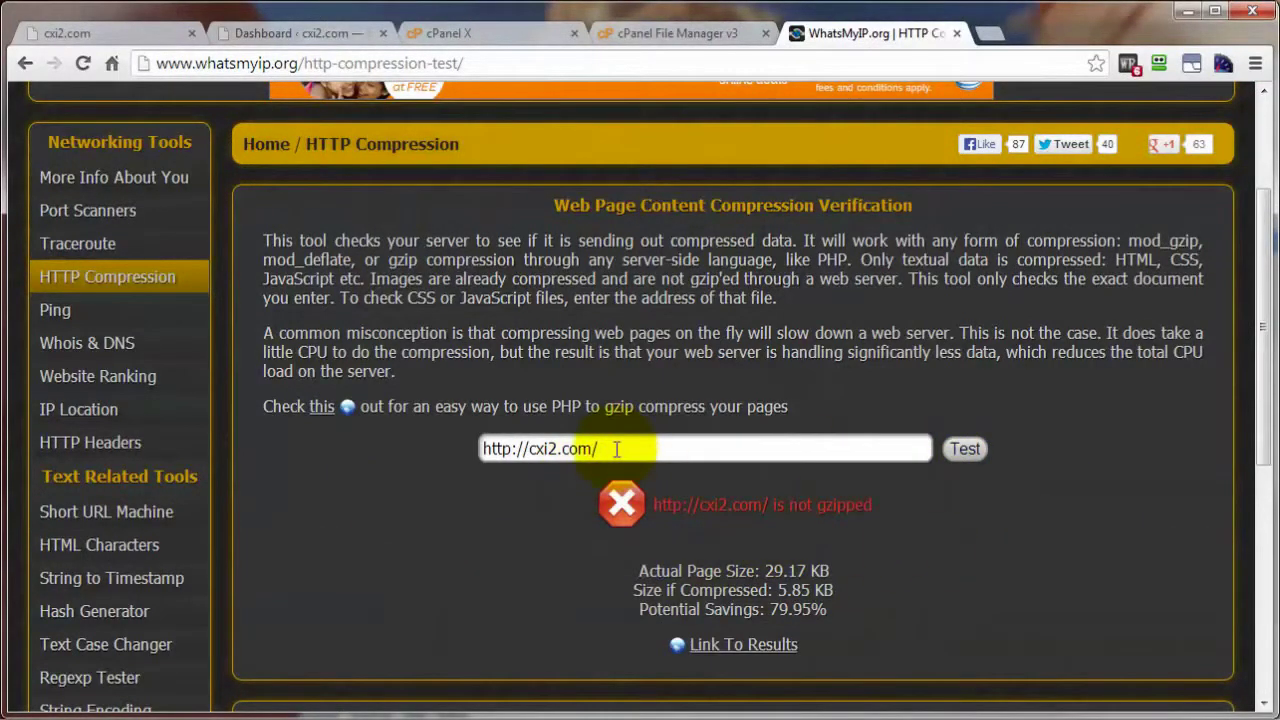
left_click(83, 63)
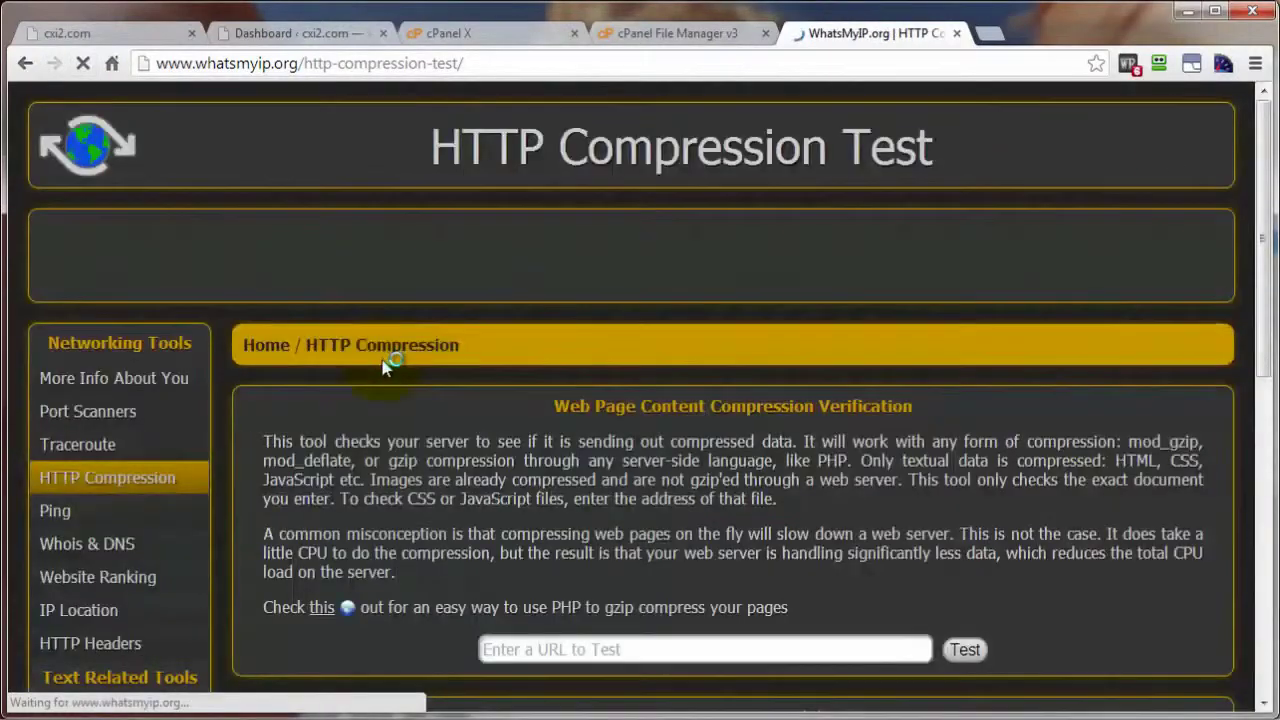
- Close the cPanel File Manager and log out of cPanel
left_click(657, 30)
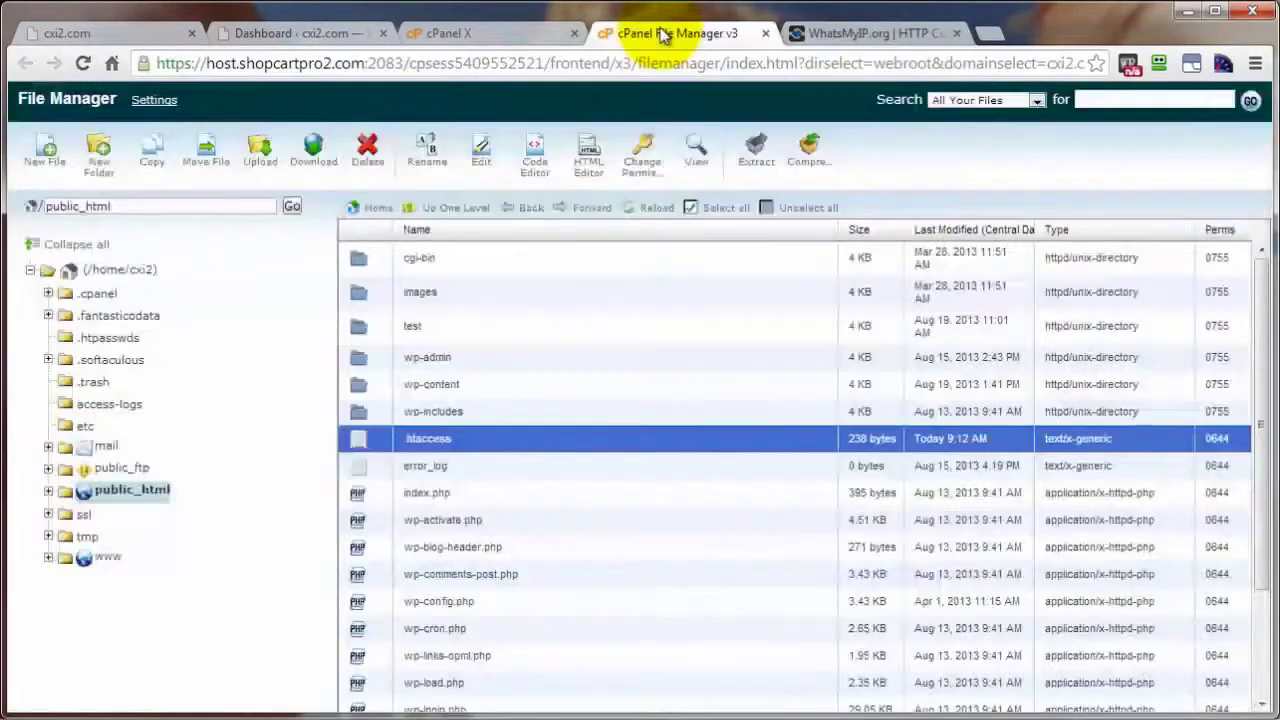
left_click(765, 33)
left_click(479, 36)
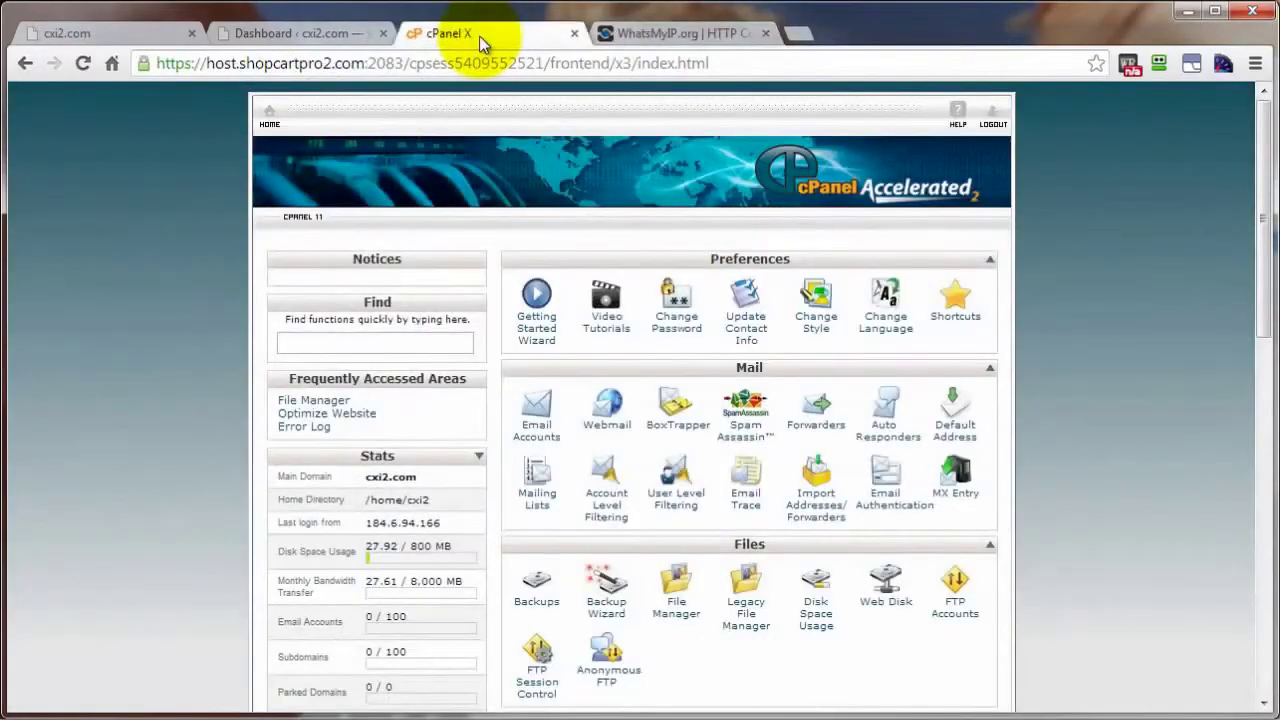
left_click(992, 125)
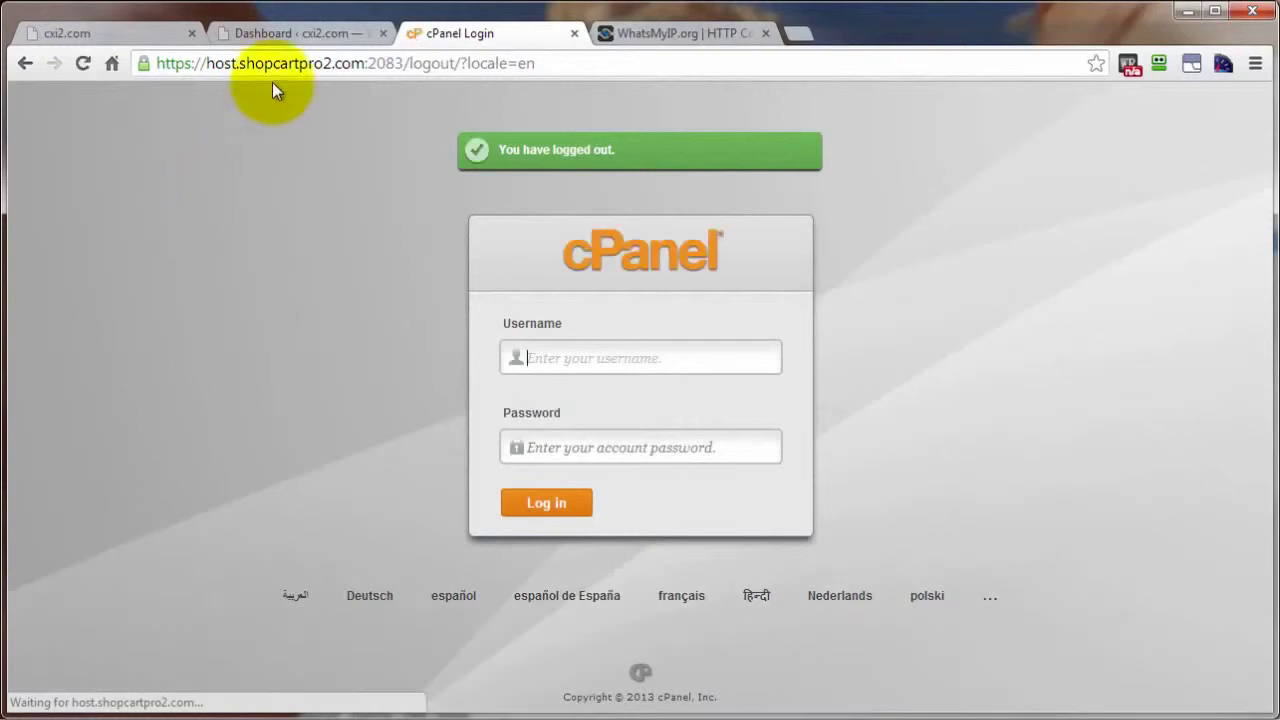
- Switch to the WordPress dashboard, open the theme editor for Twenty Twelve, and locate header.php among the templates
left_click(276, 32)
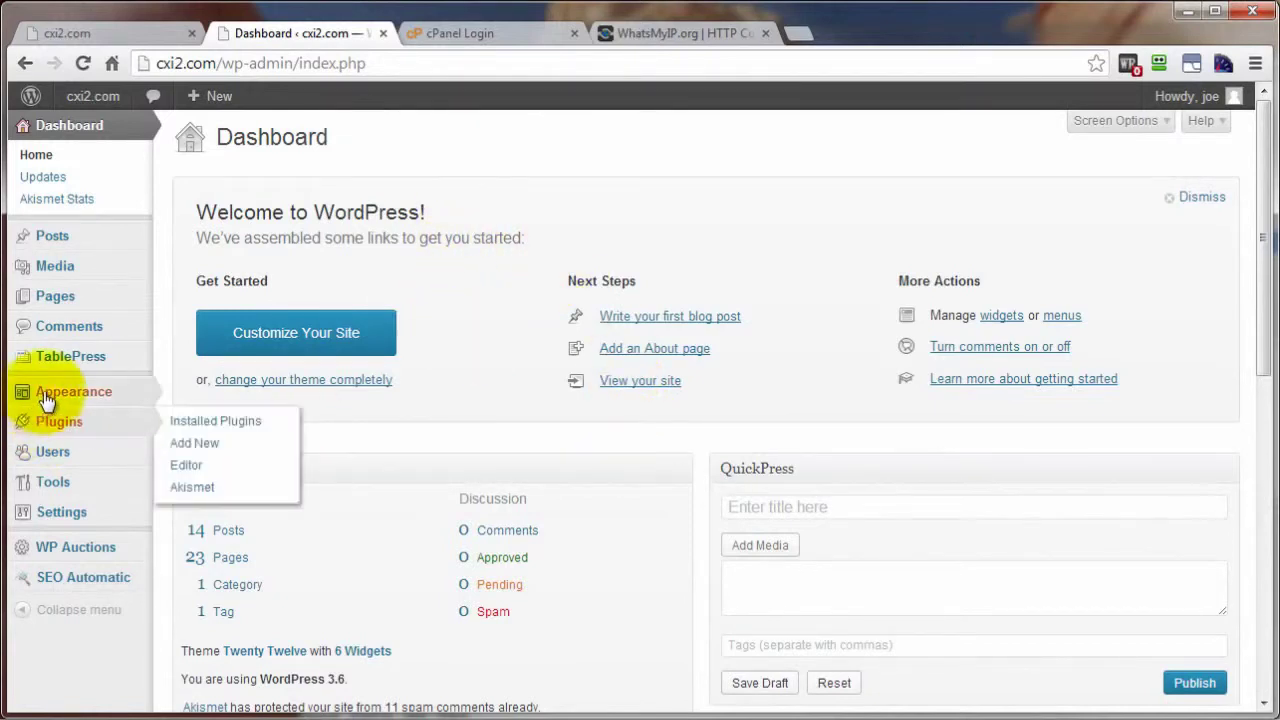
mouse_move(75, 392)
left_click(184, 528)
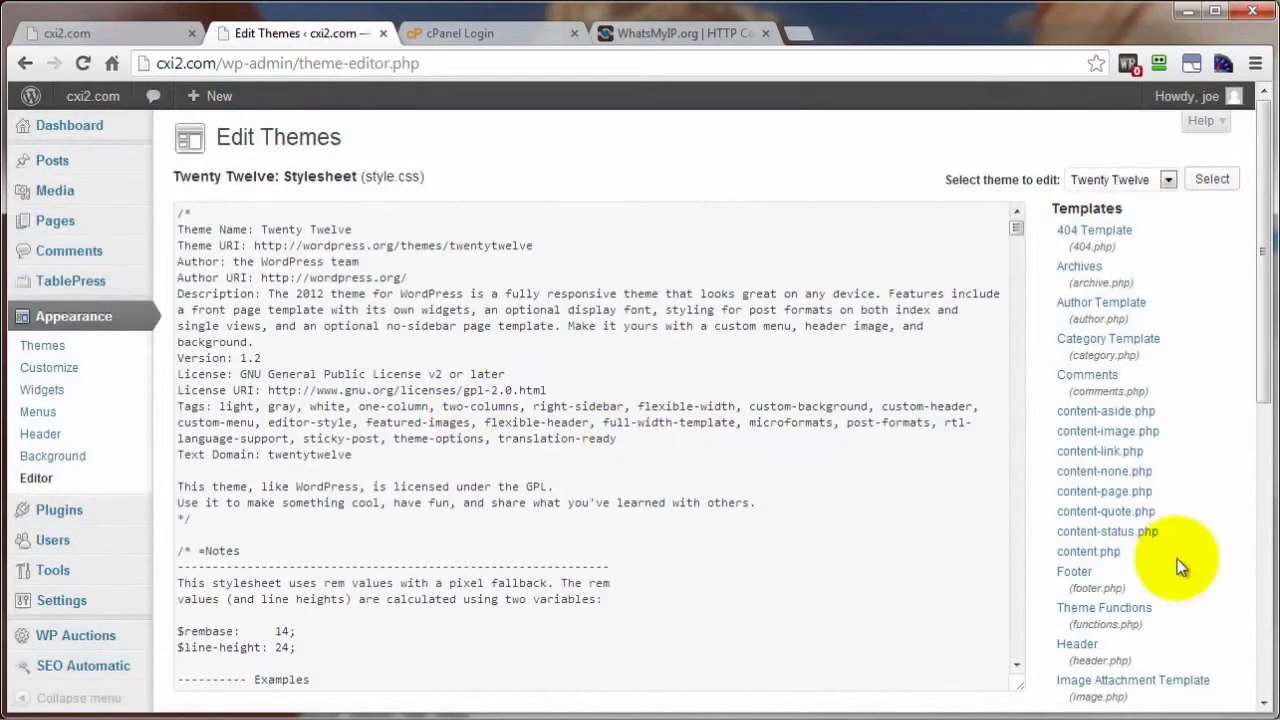
left_click(1100, 666)
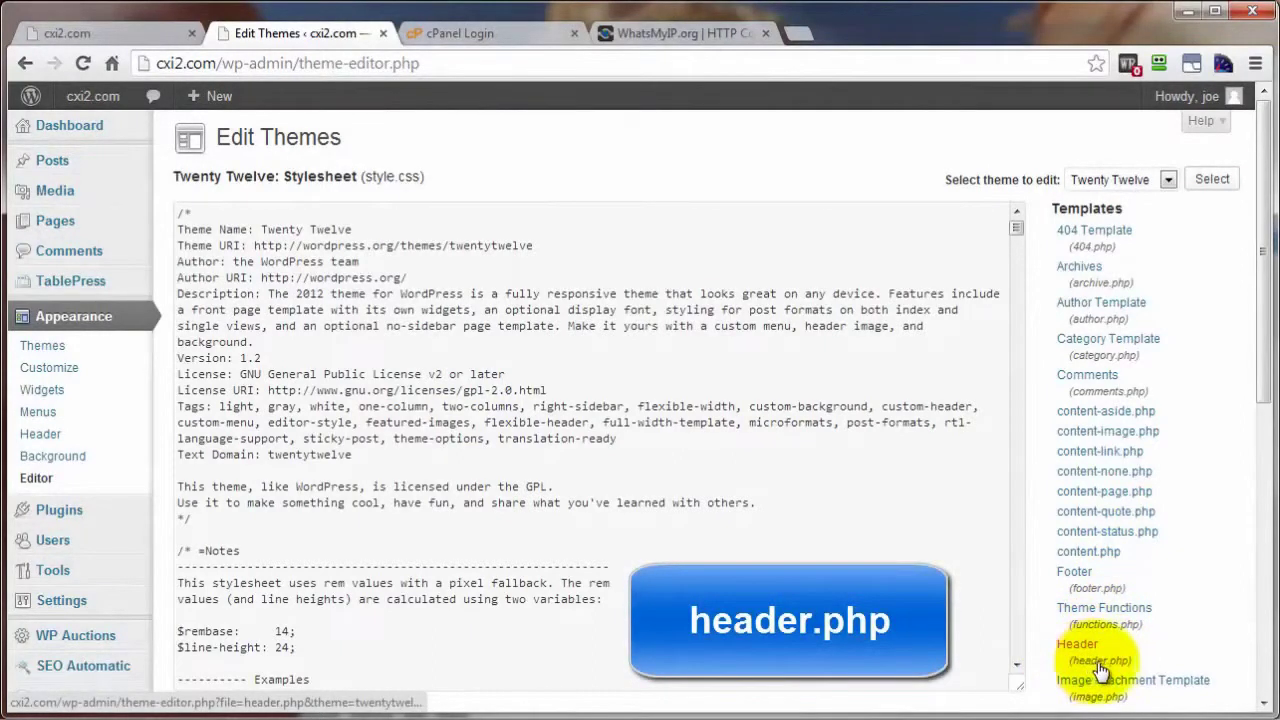
- Switch to the gzip codes file in Notepad and copy the Gzip4 line <? ob_start("ob_gzhandler"); ?>
key("alt+Tab")
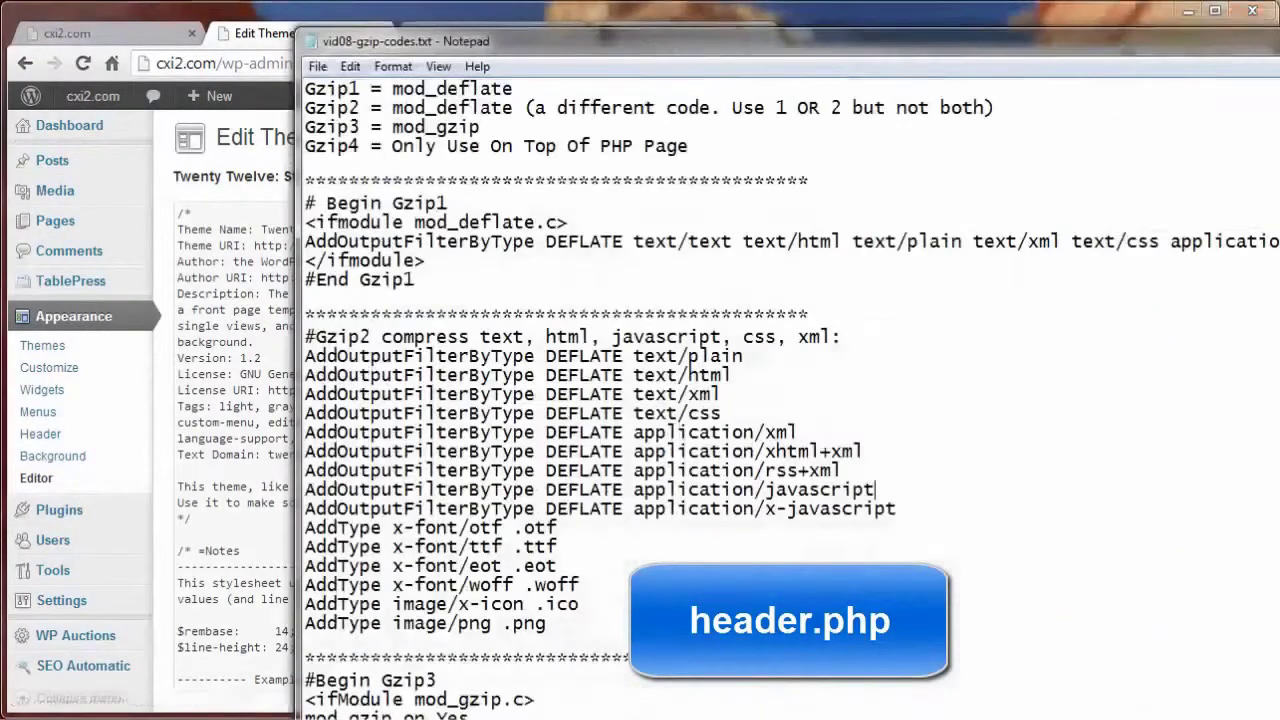
scroll(540, 450, "down", 5)
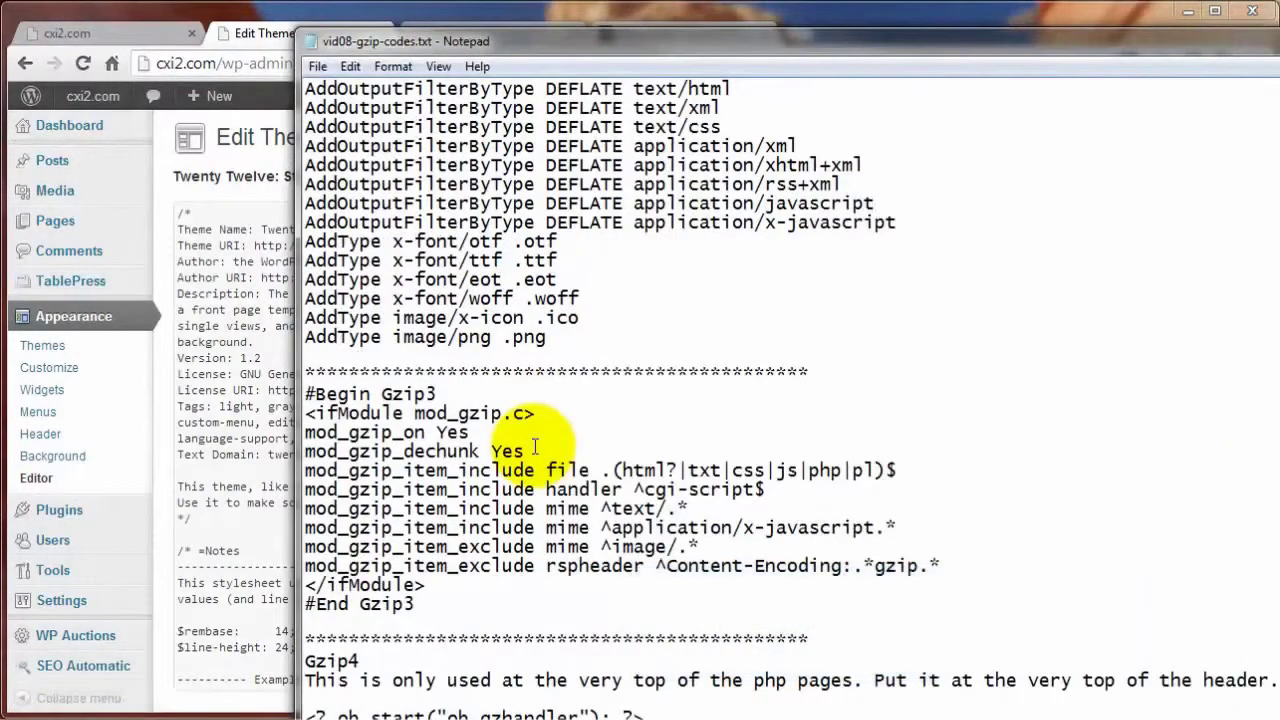
left_click_drag(548, 41, 568, 8)
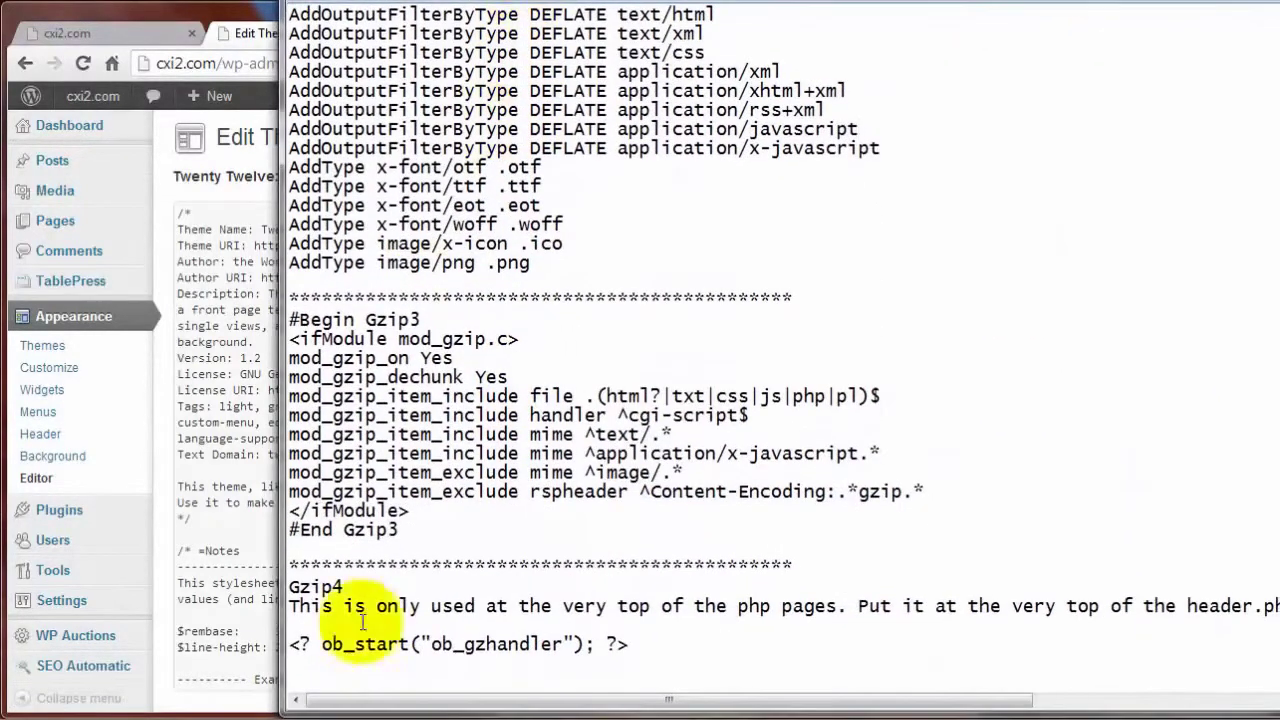
left_click_drag(291, 644, 630, 644)
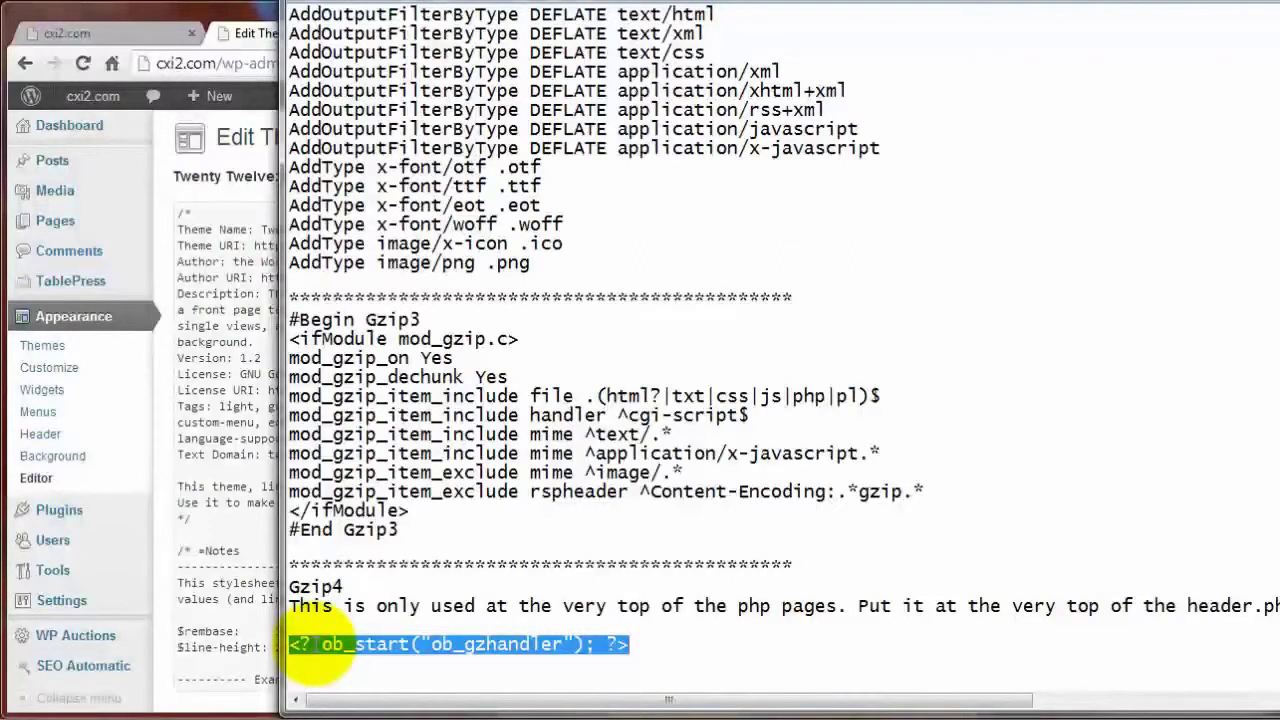
right_click(320, 648)
left_click(358, 703)
- Return to the WordPress theme editor and open Twenty Twelve's Header template (header.php)
left_click(921, 373)
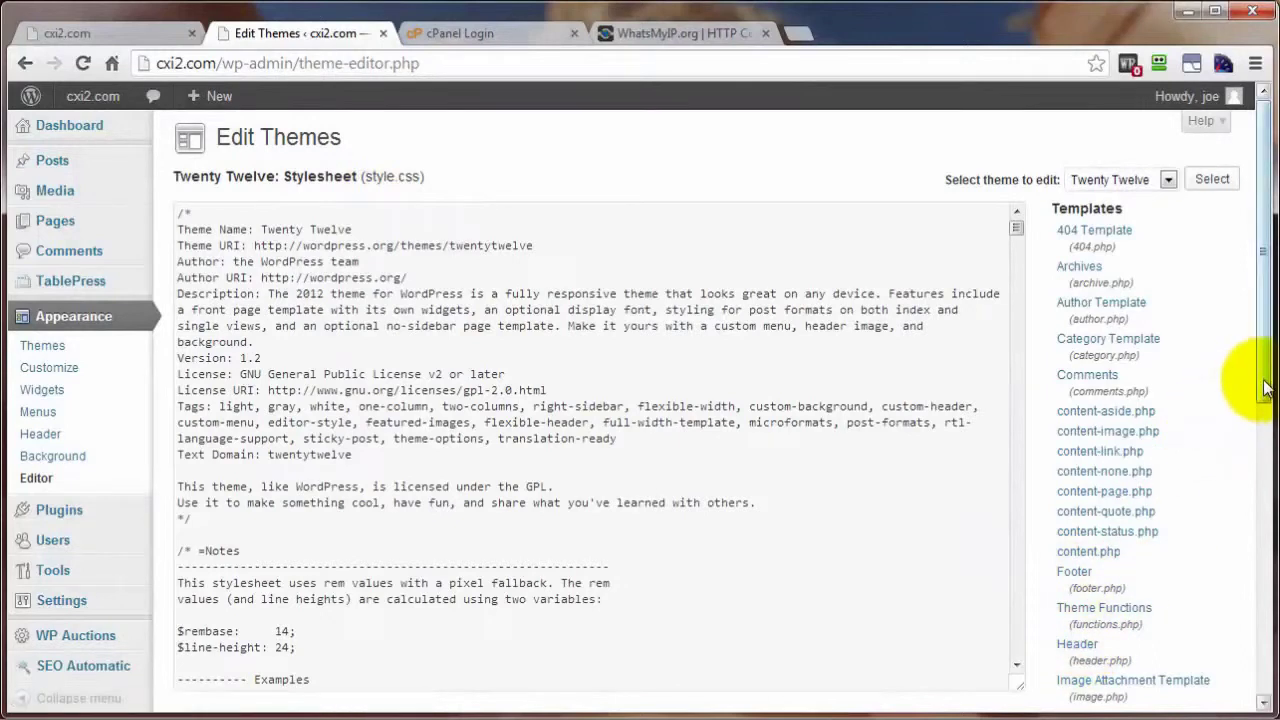
scroll(1266, 388, "down", 3)
left_click(1077, 371)
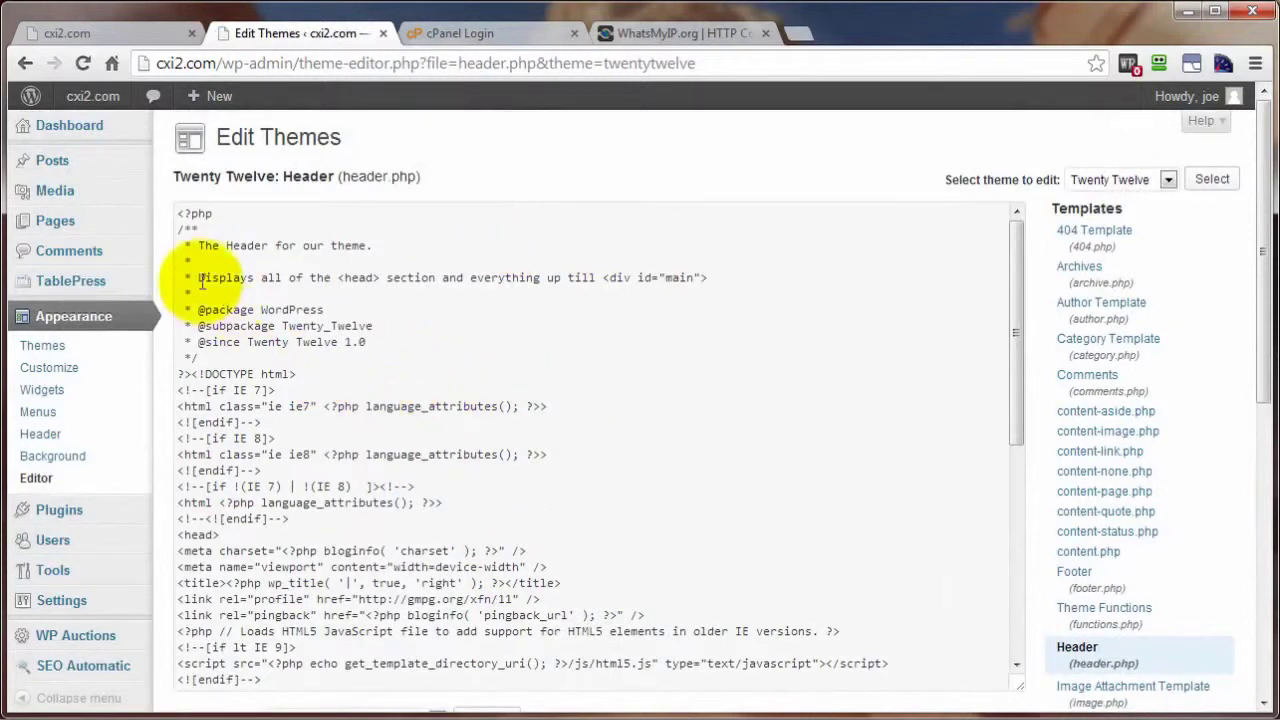
- Insert the line <? ob_start("ob_gzhandler"); ?> above the opening <?php of header.php and save the file
left_click(178, 213)
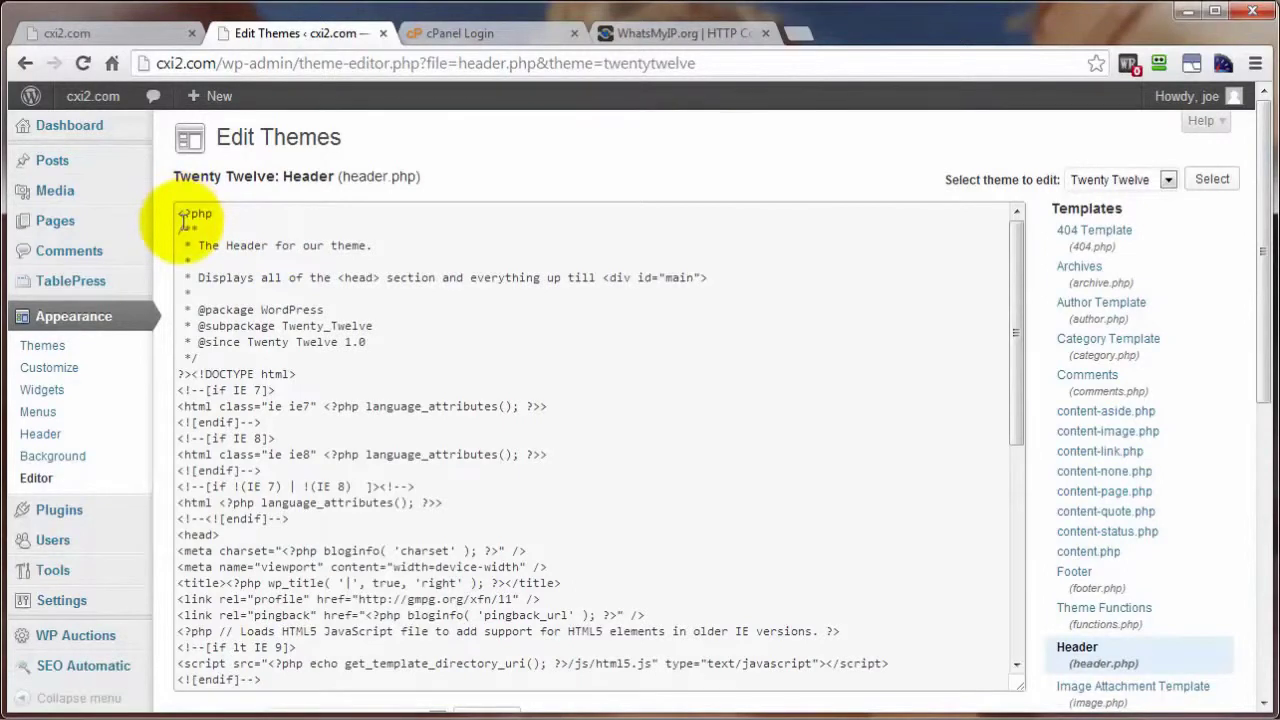
key("Return")
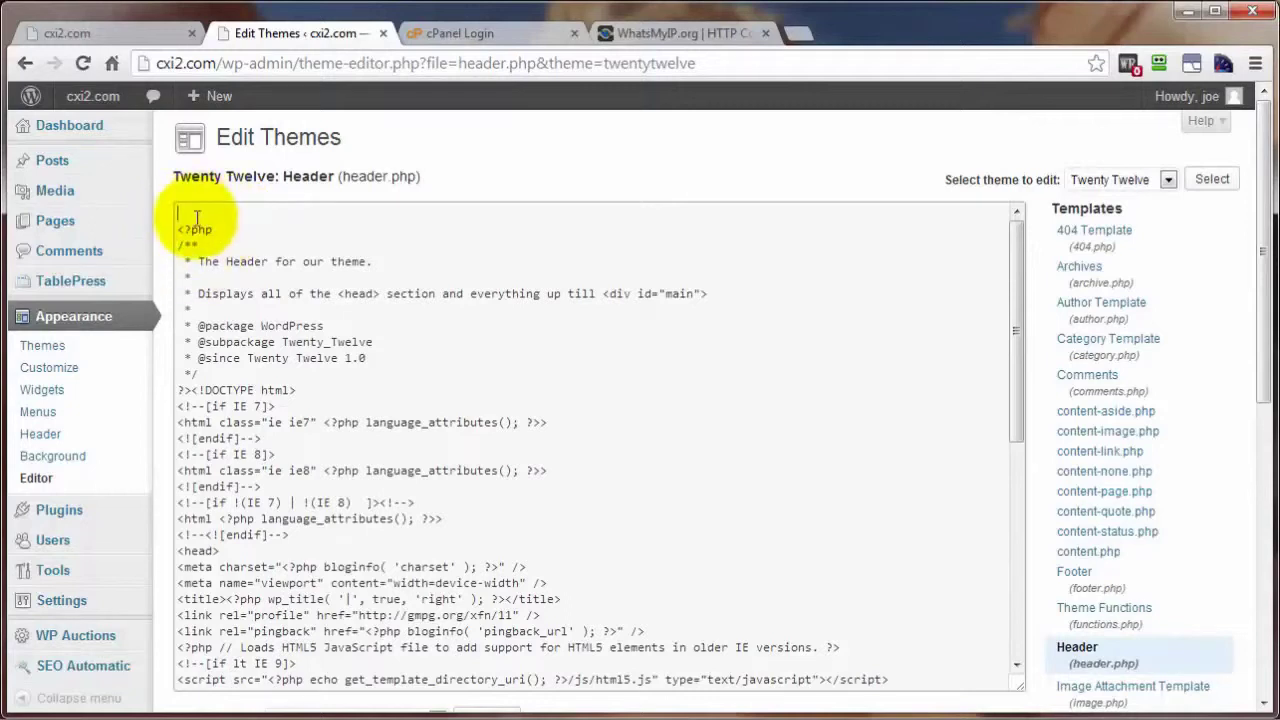
right_click(189, 214)
left_click(256, 331)
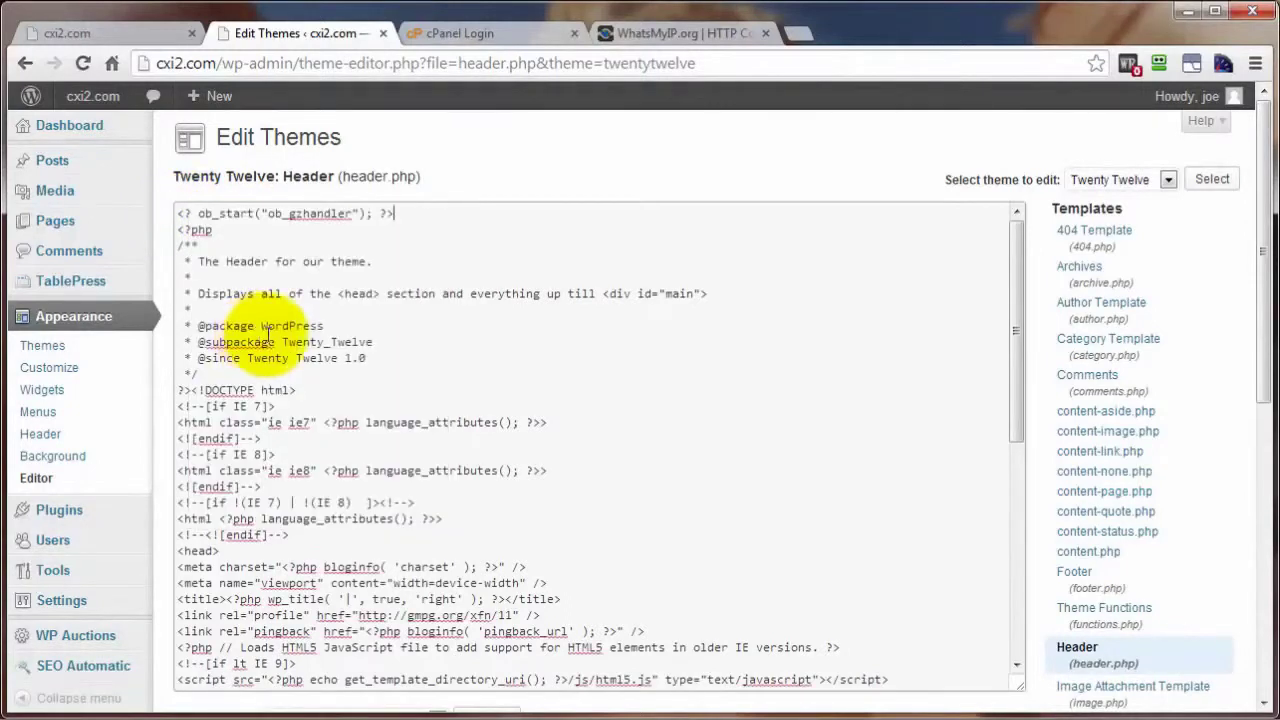
scroll(171, 557, "down", 7)
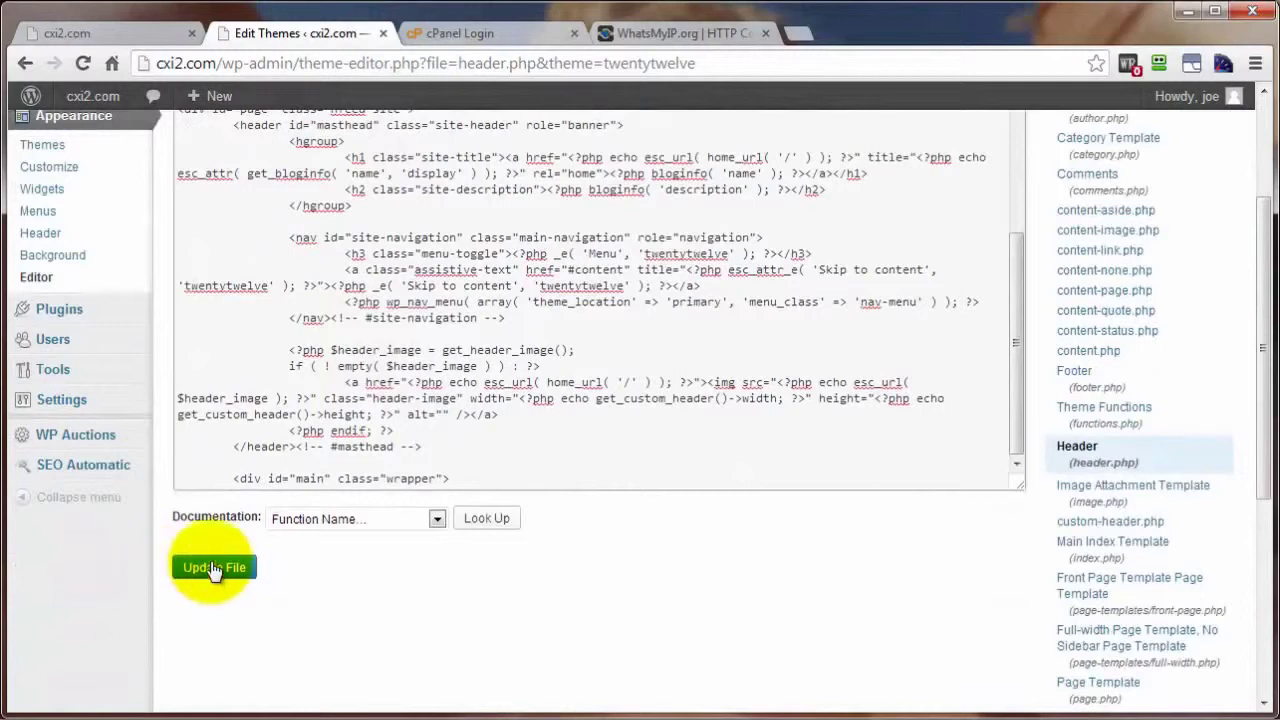
left_click(212, 568)
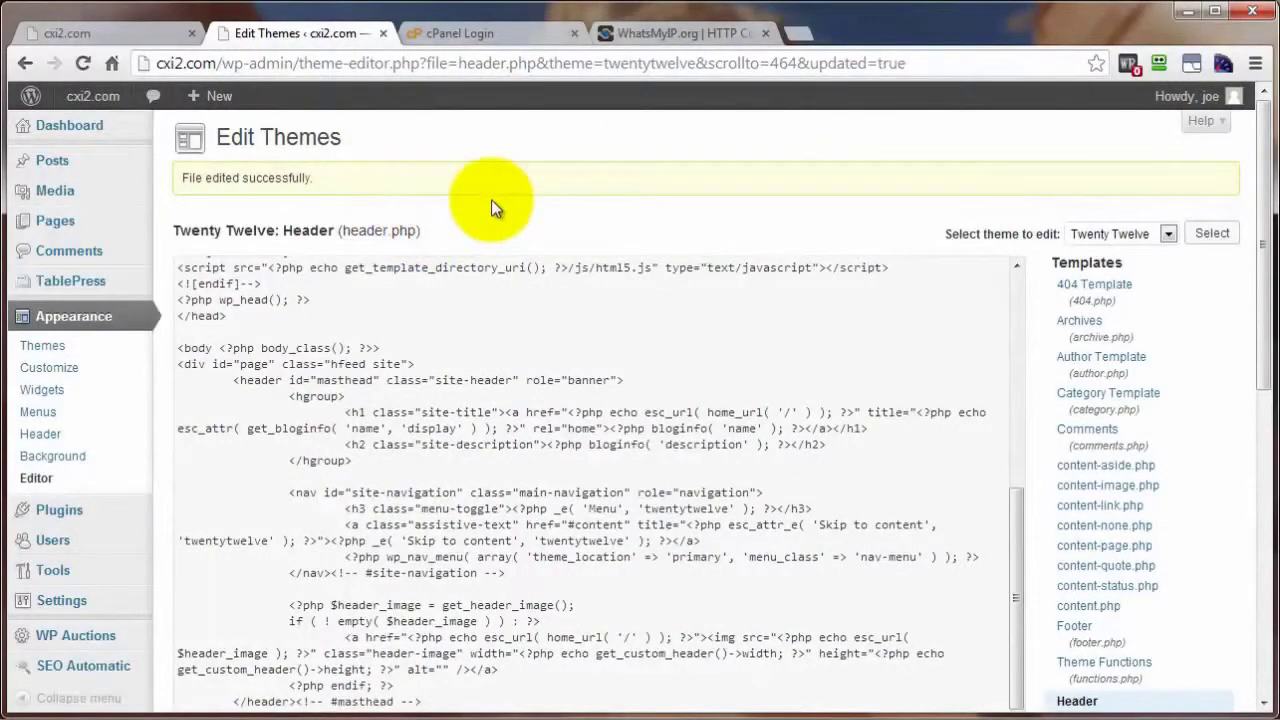
left_click(545, 375)
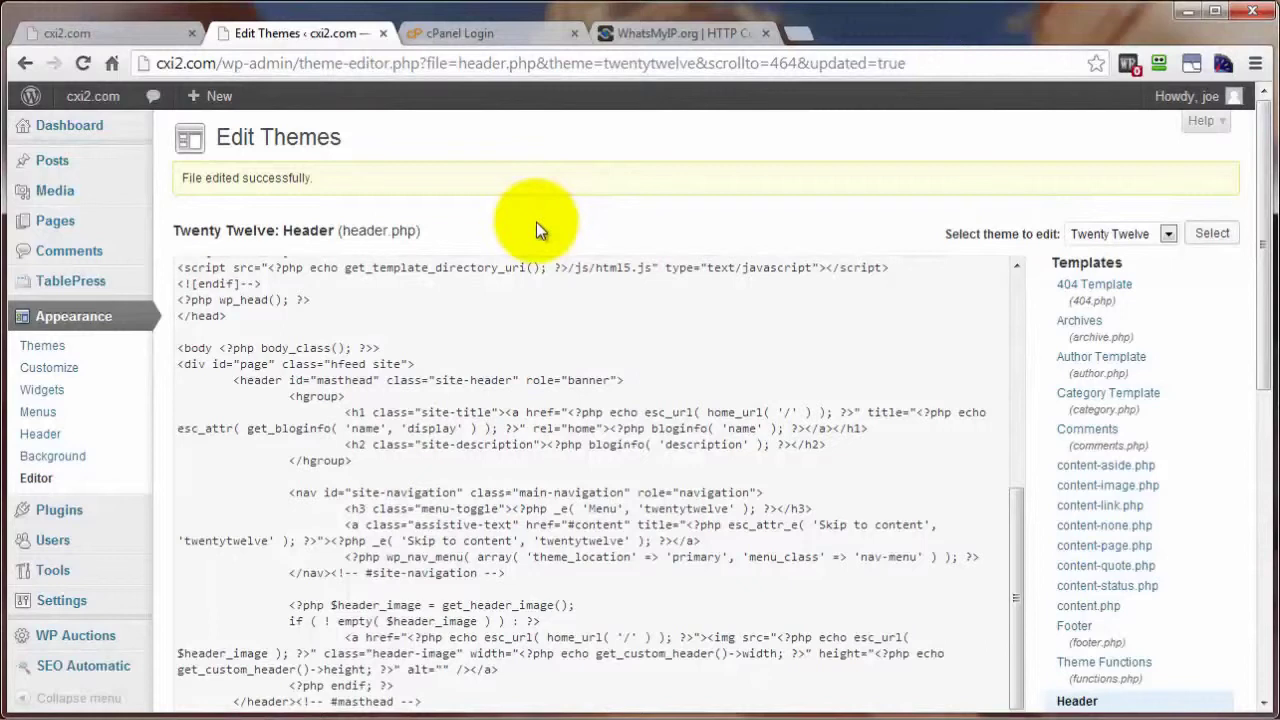
- Switch to the WhatsMyIP HTTP compression test and paste the site's address as the URL to test
scroll(1088, 660, "down", 1)
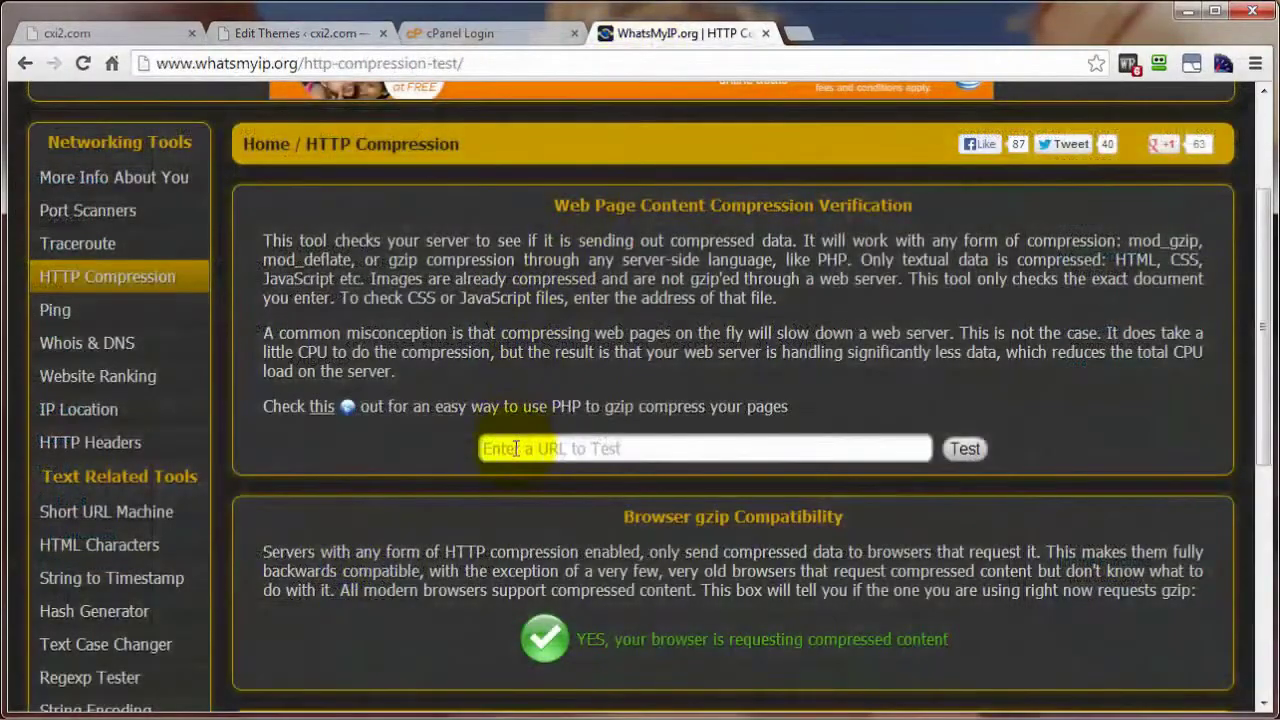
left_click(516, 448)
key("ctrl+v")
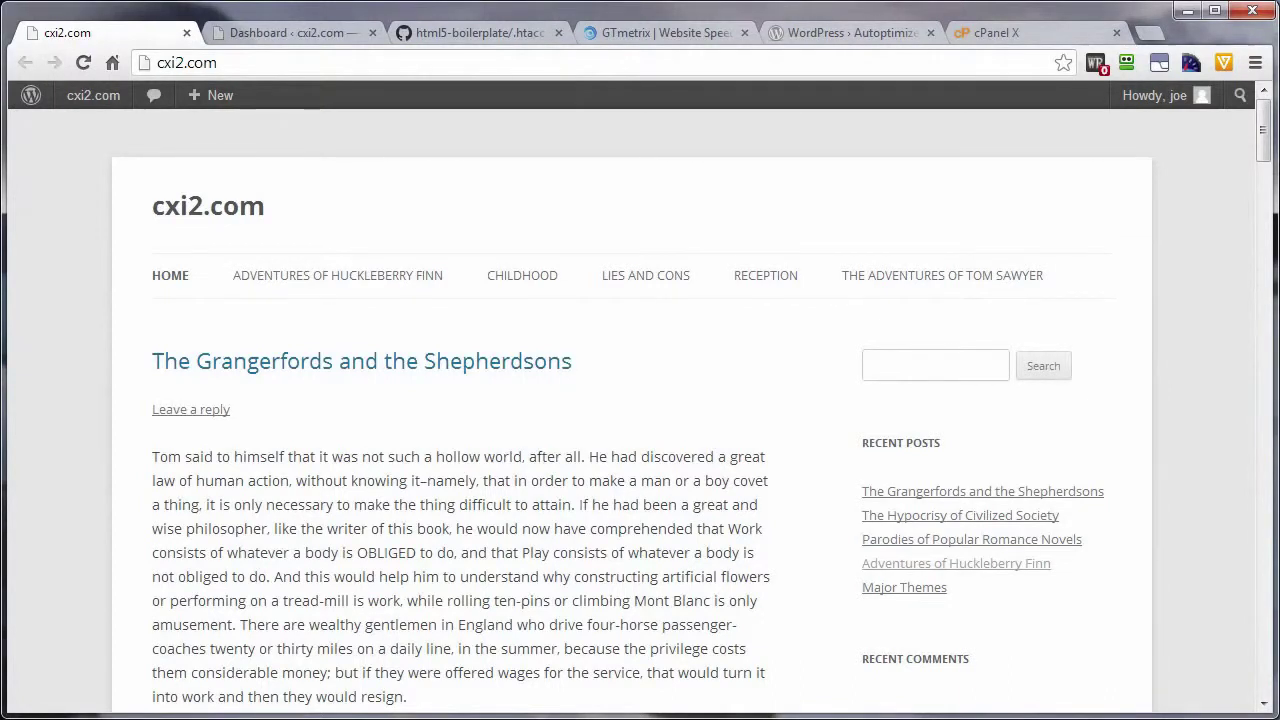
- Copy the cxi2.com address from the site's page and run a GTmetrix performance analysis on it
left_click(672, 36)
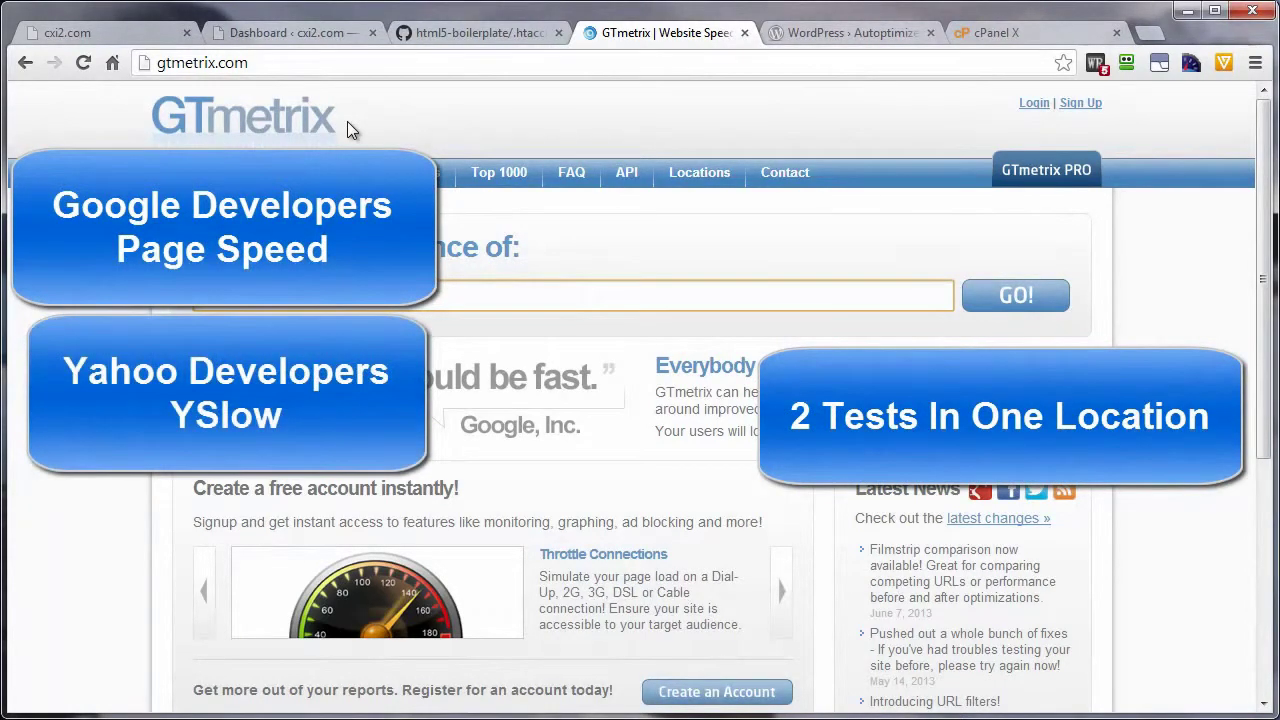
left_click(67, 32)
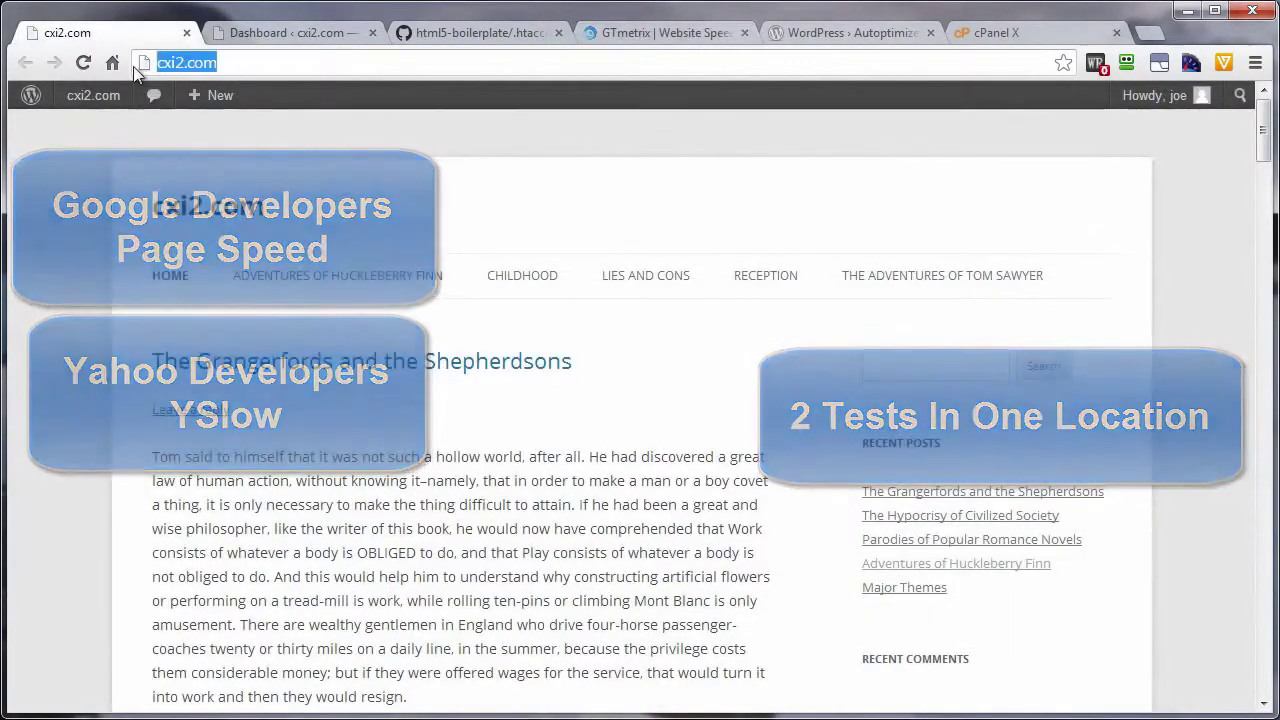
right_click(177, 61)
left_click(210, 97)
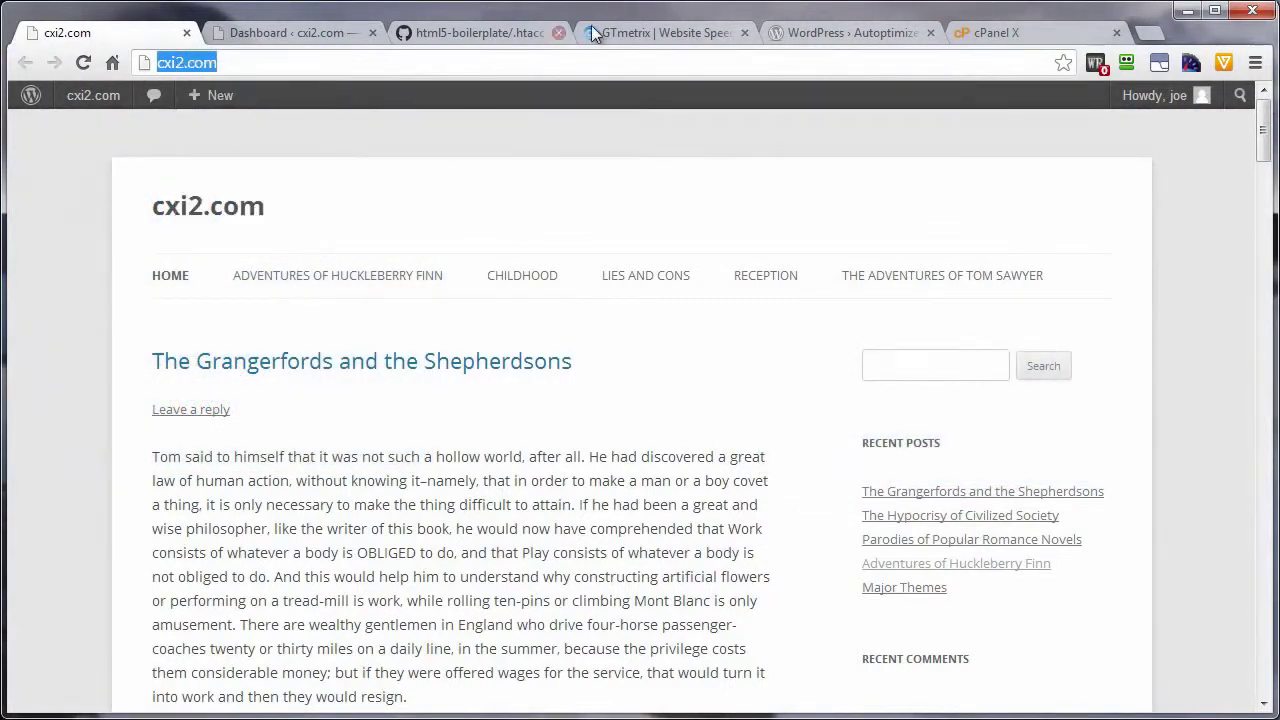
left_click(633, 35)
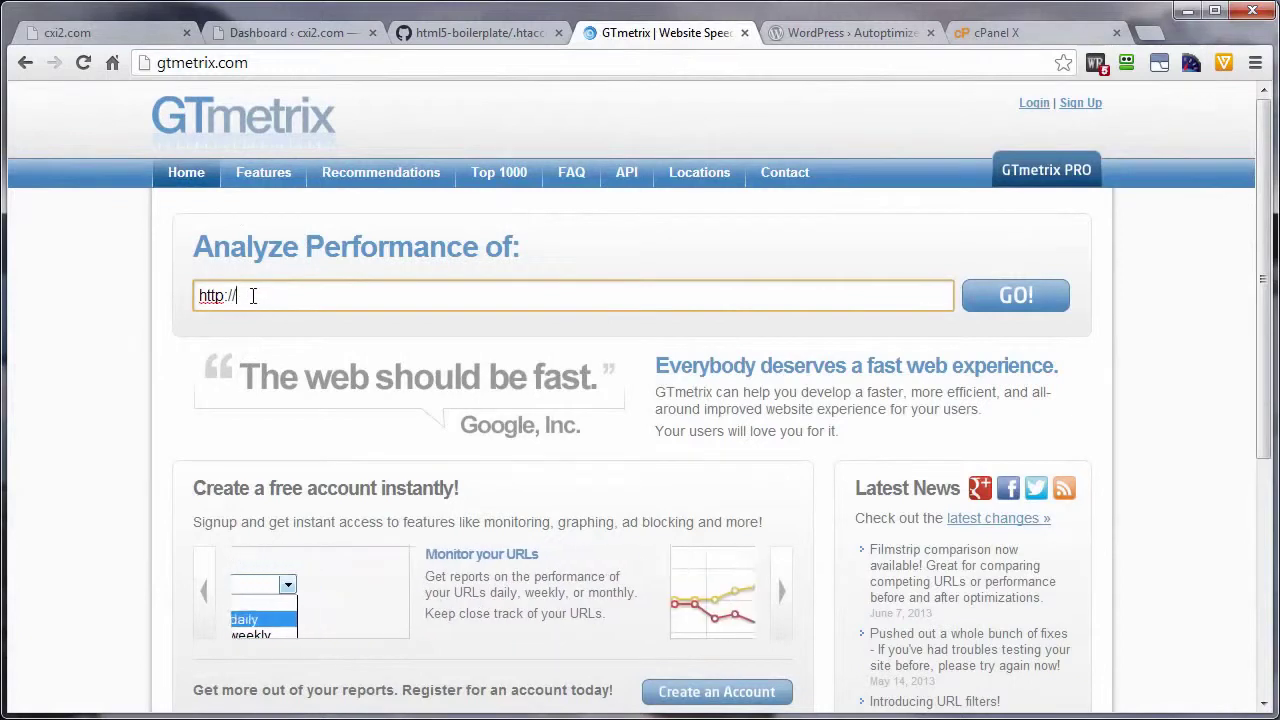
key("ctrl+v")
left_click(1010, 300)
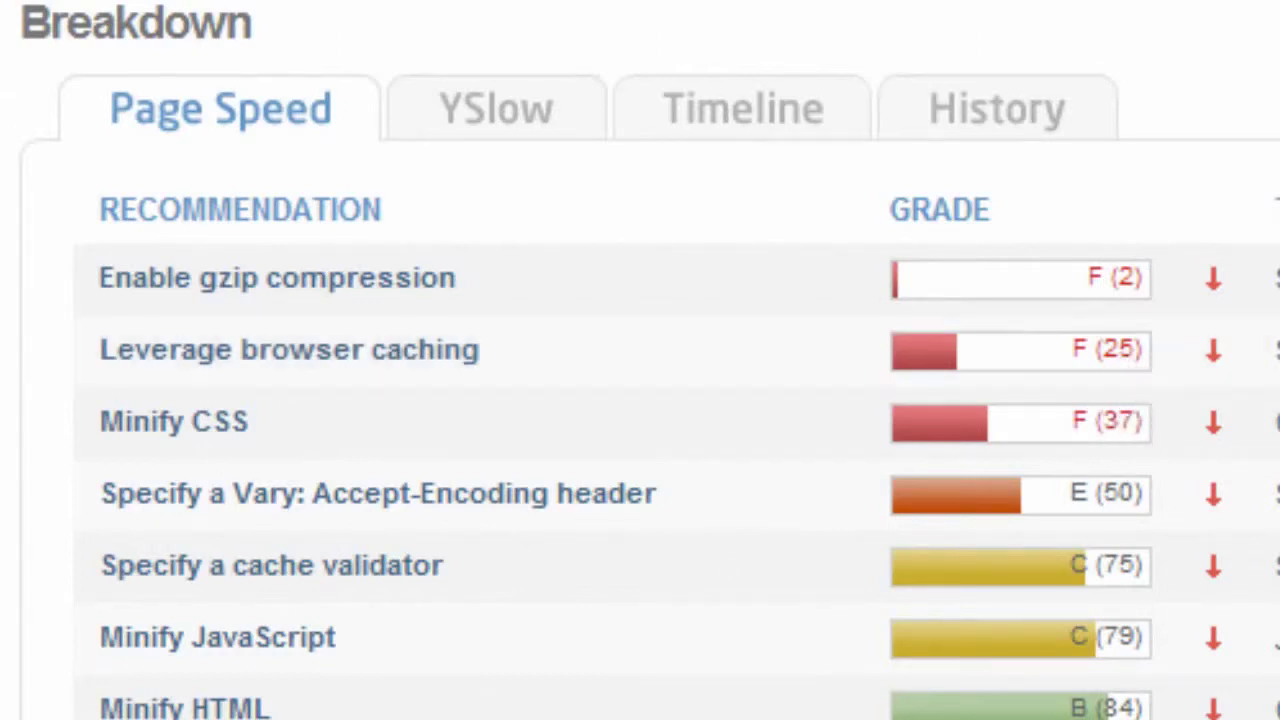
- Compare the Page Speed and YSlow recommendation breakdowns in the GTmetrix report
left_click(492, 125)
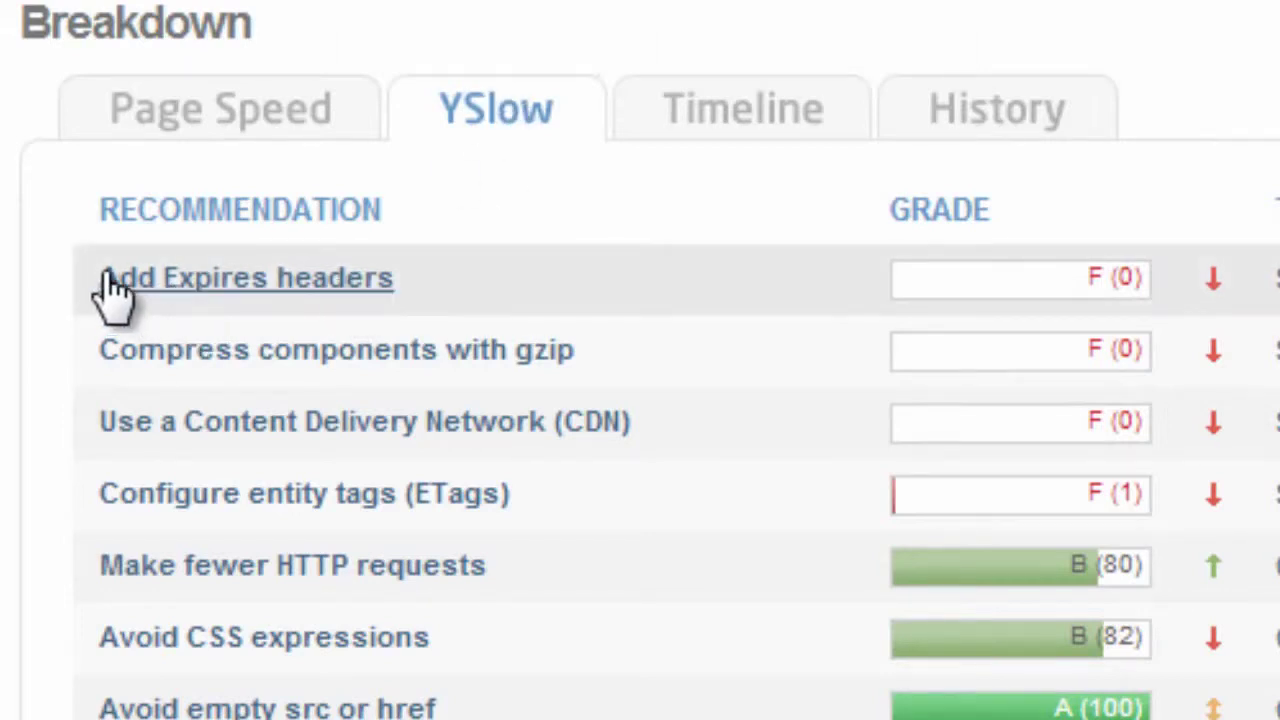
left_click(357, 125)
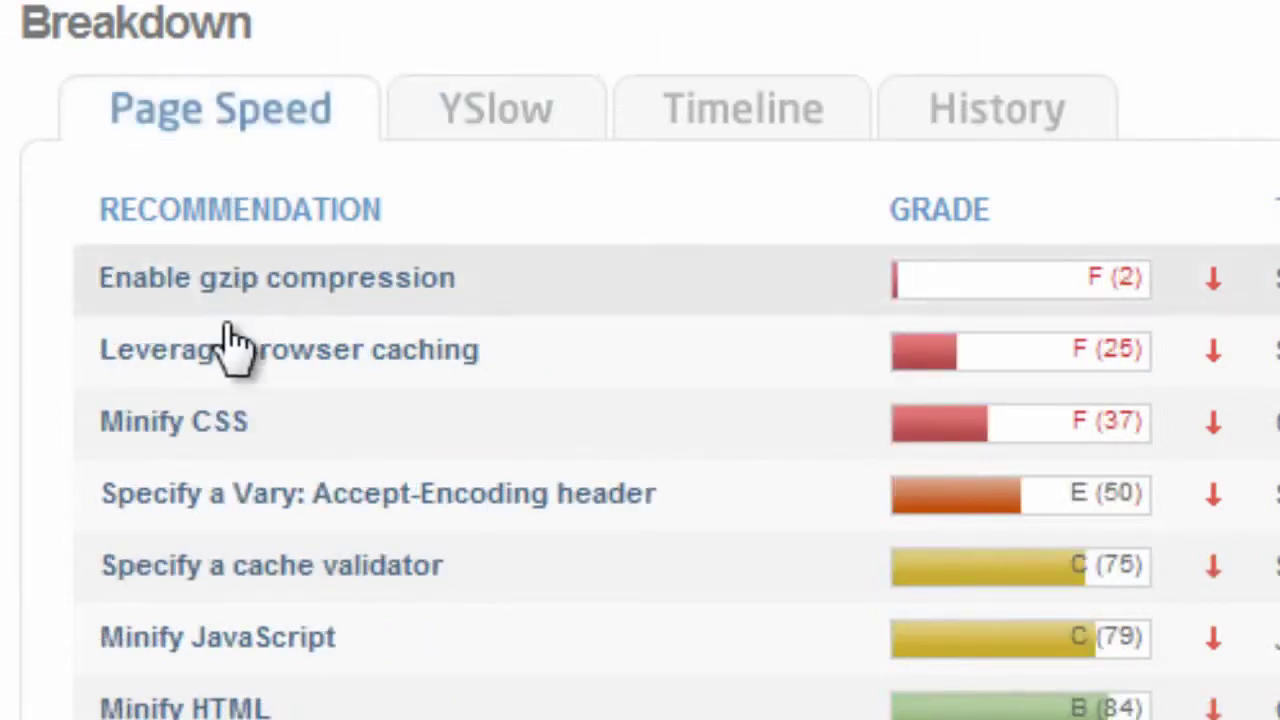
left_click(483, 130)
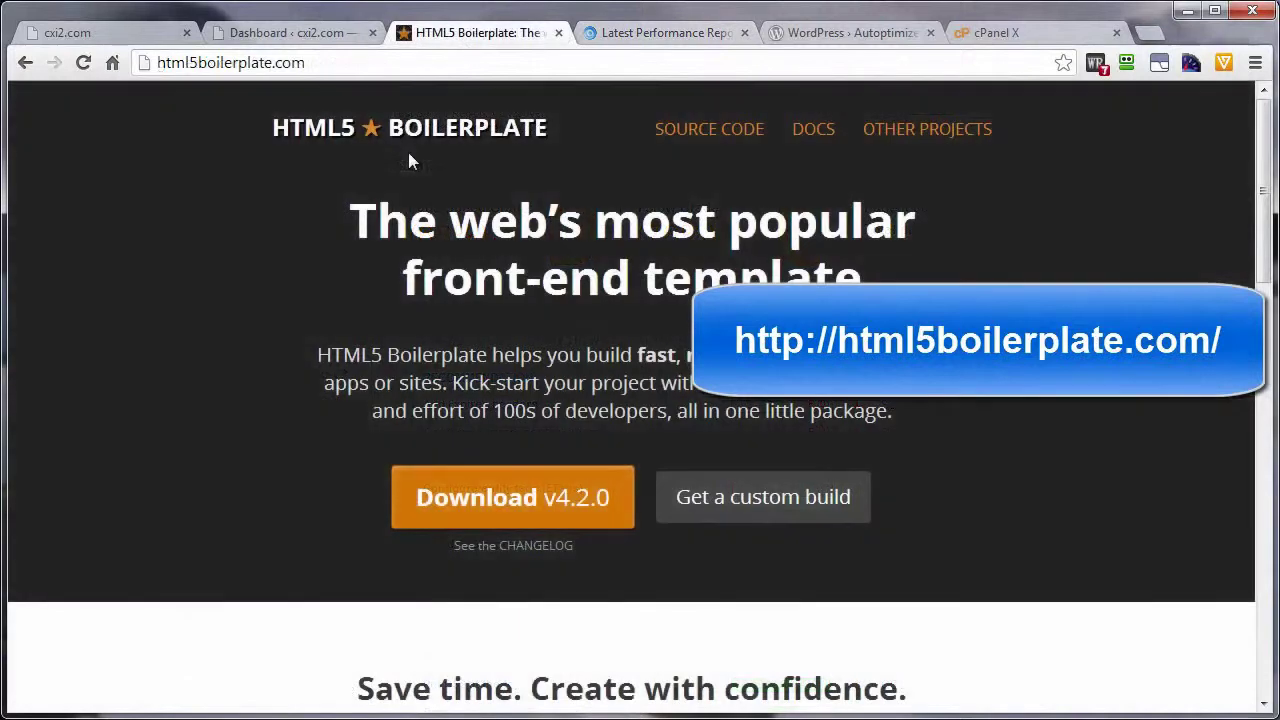
- From html5boilerplate.com, open the project's source code on GitHub and view its .htaccess file
left_click(706, 132)
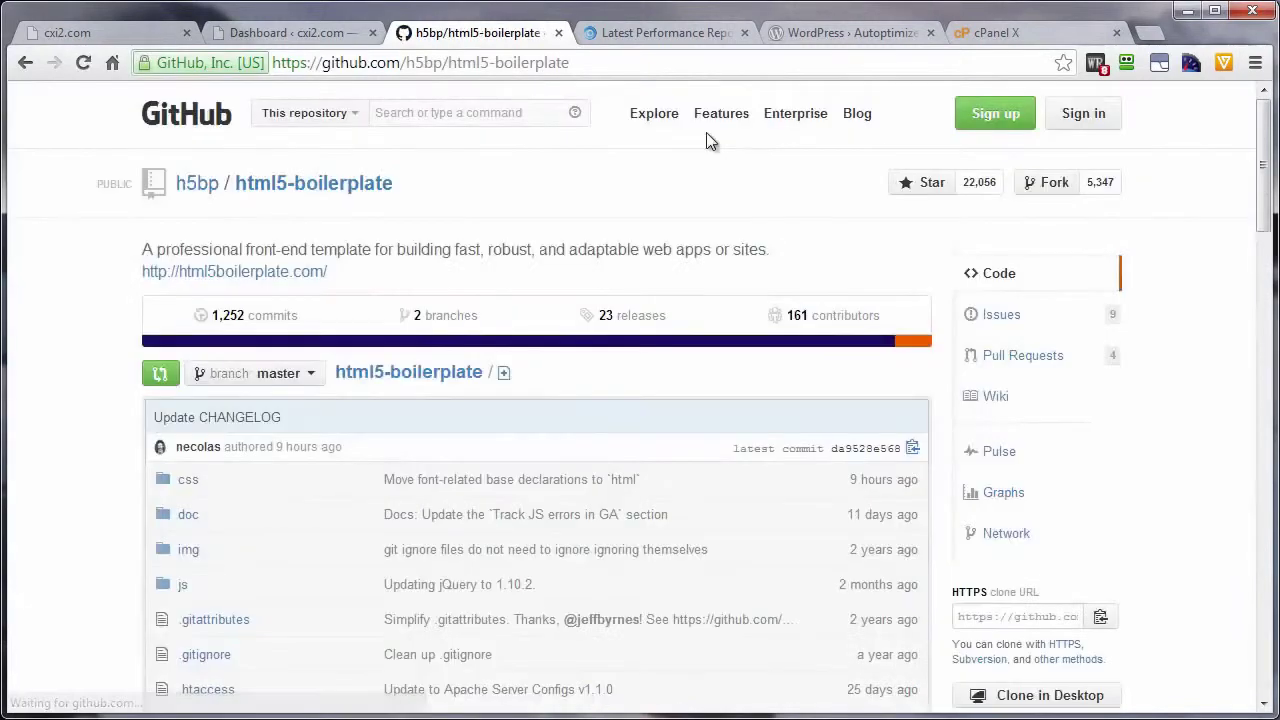
scroll(322, 391, "down", 3)
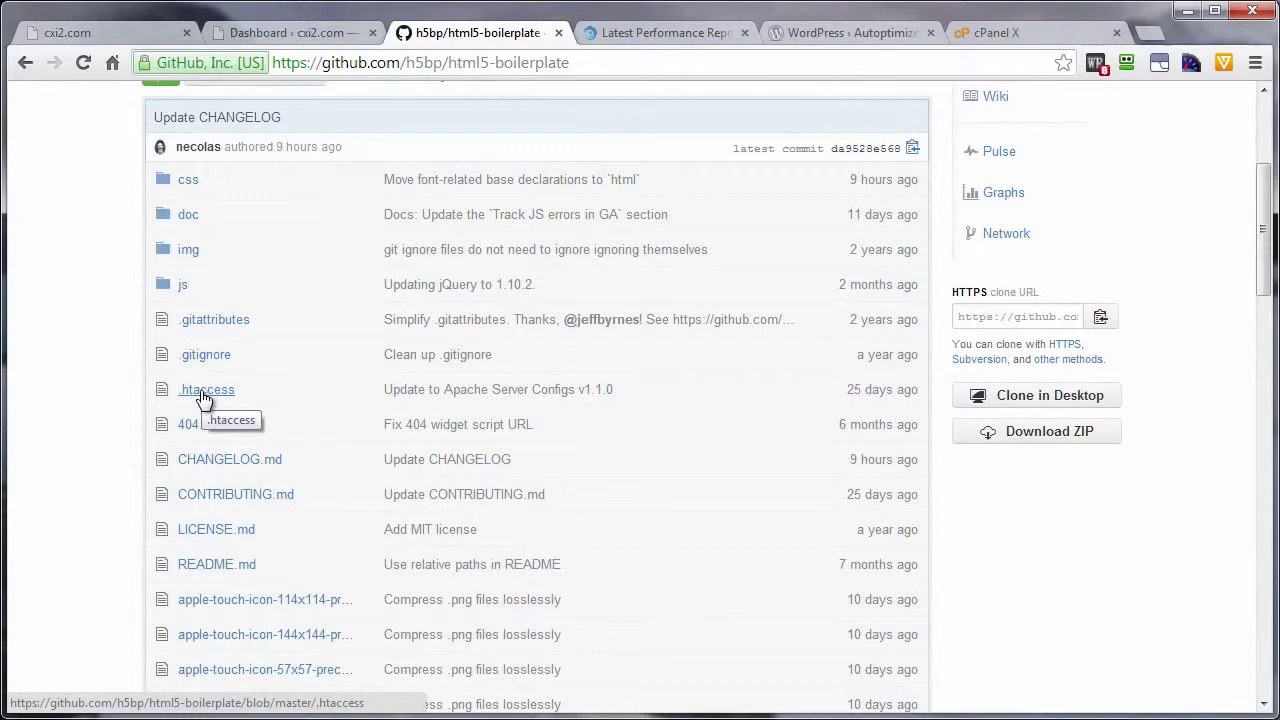
left_click(203, 397)
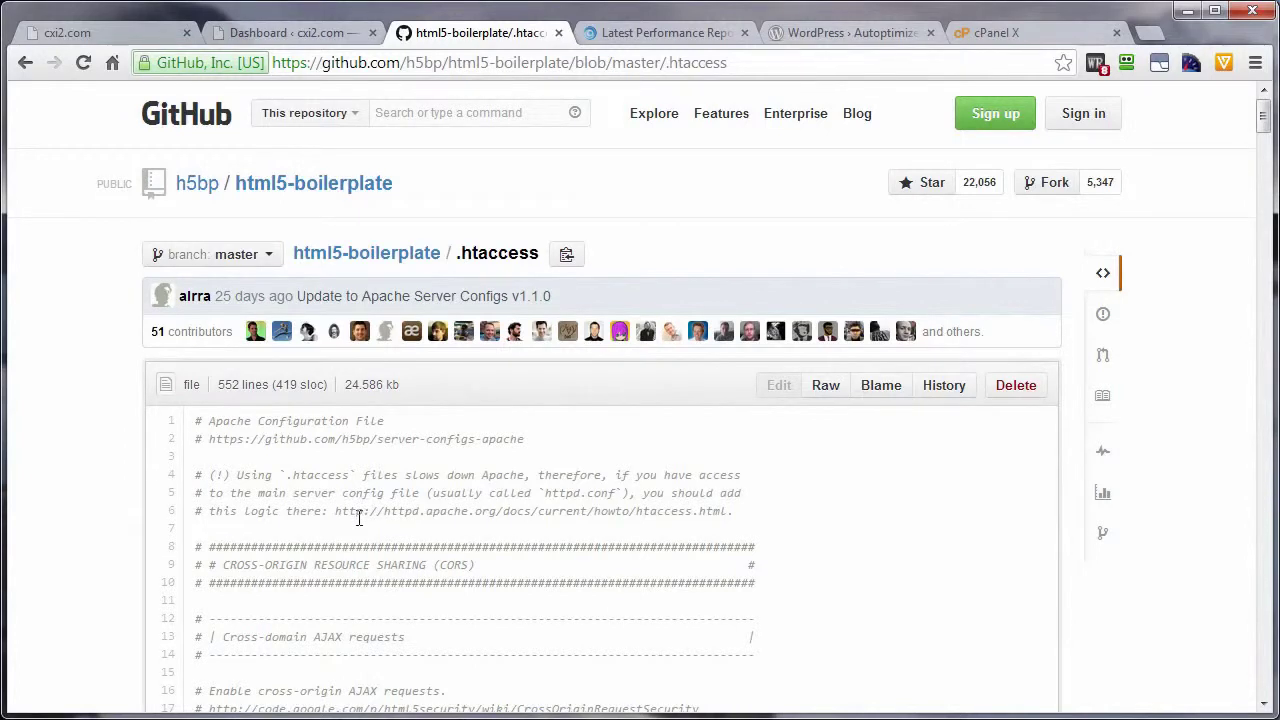
- Look through the sections of the HTML5 Boilerplate .htaccess file to find the Expires headers section
scroll(350, 518, "down", 10)
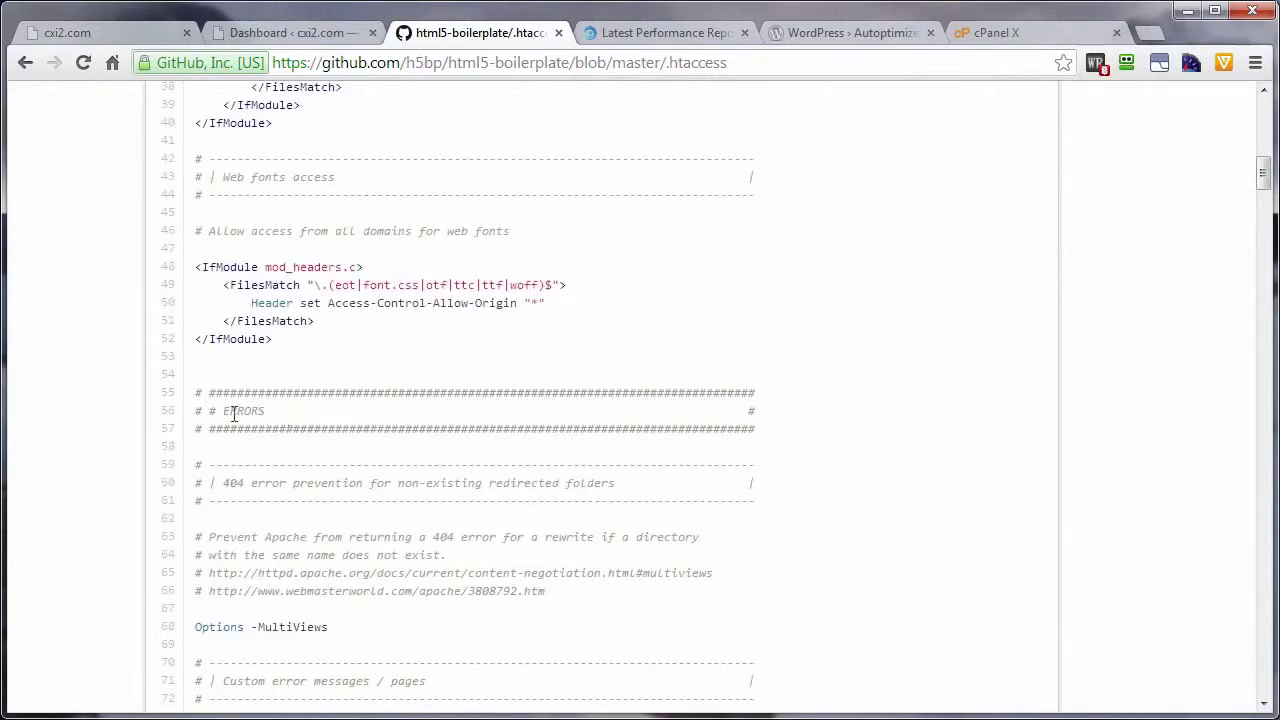
scroll(225, 495, "down", 5)
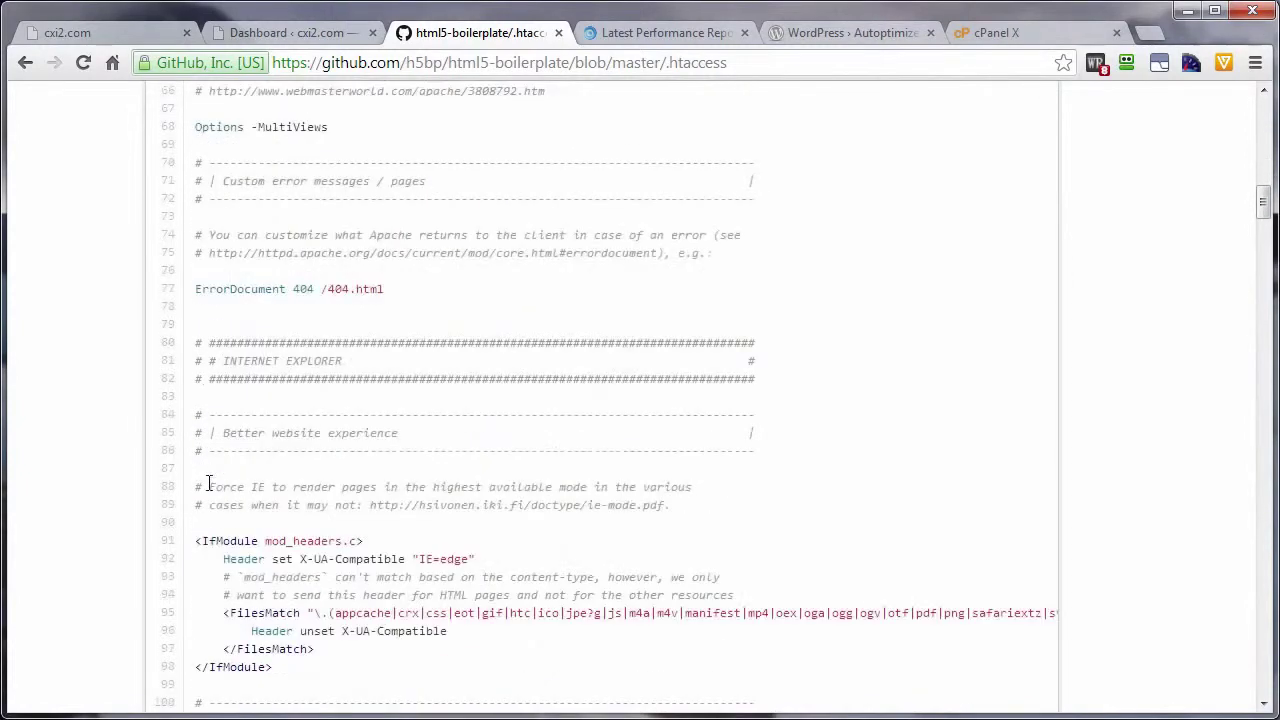
scroll(303, 373, "down", 4)
scroll(305, 375, "down", 6)
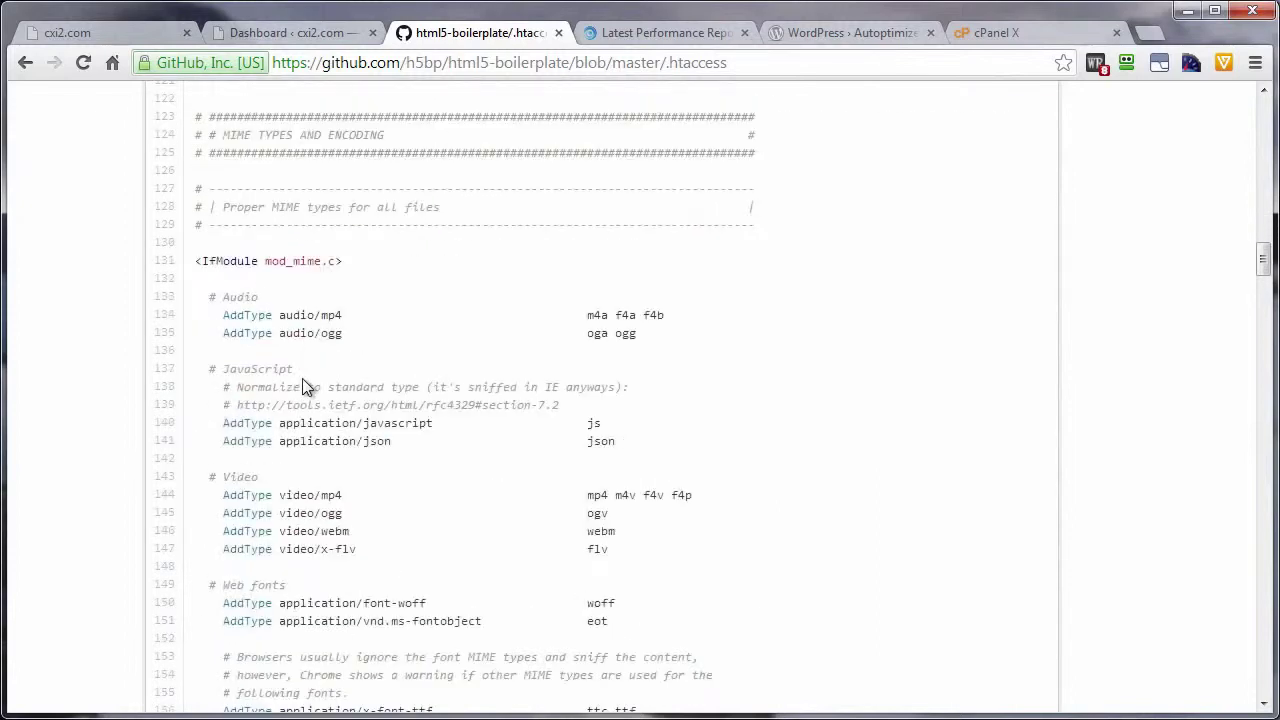
scroll(303, 381, "down", 9)
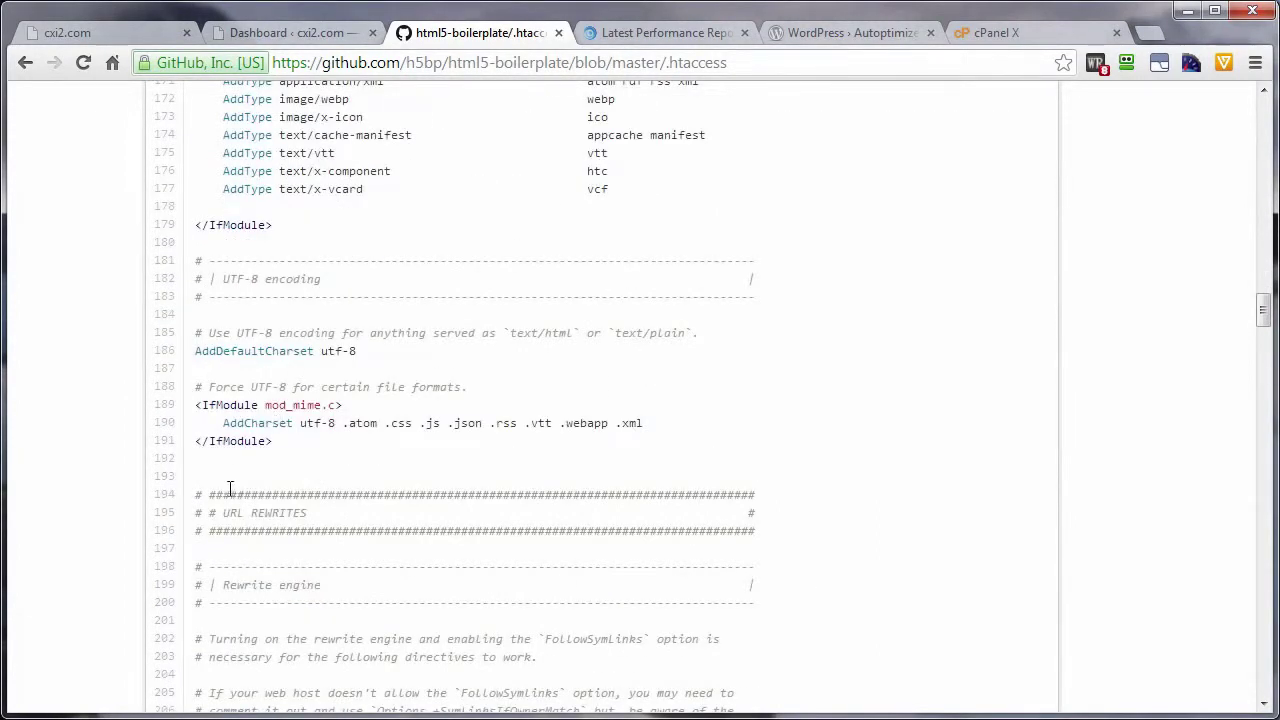
scroll(248, 490, "down", 6)
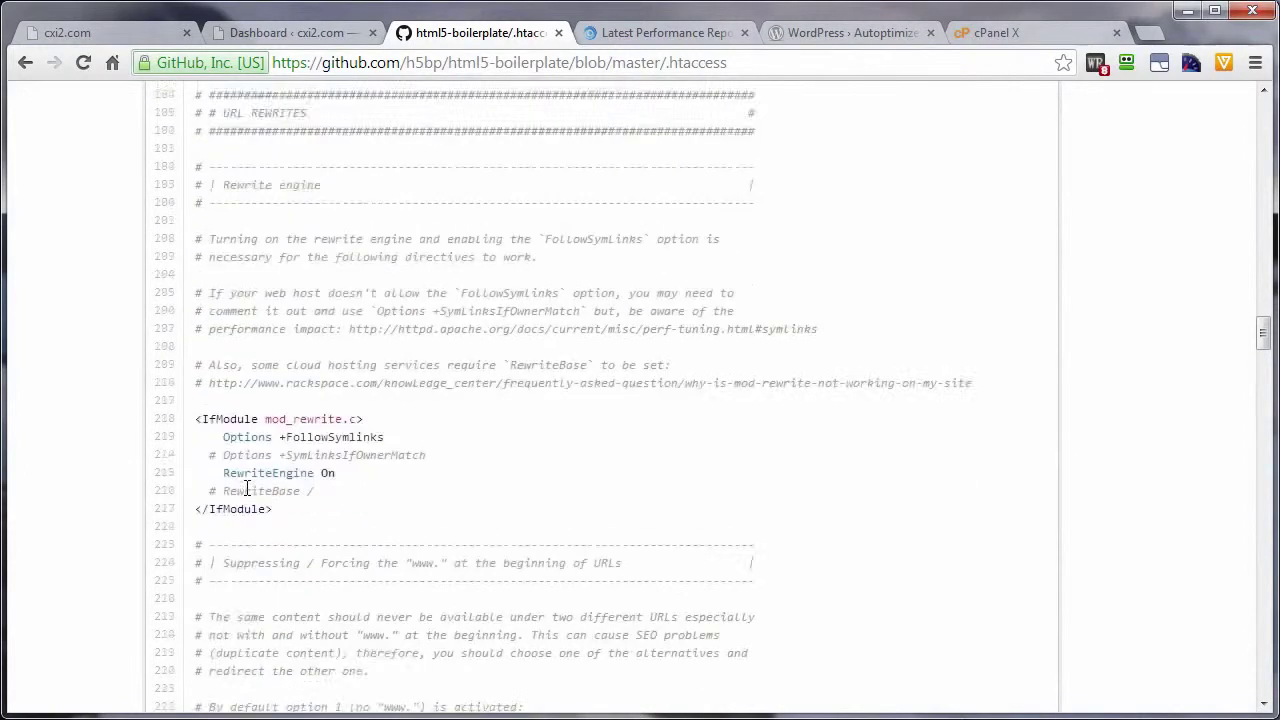
scroll(248, 495, "down", 4)
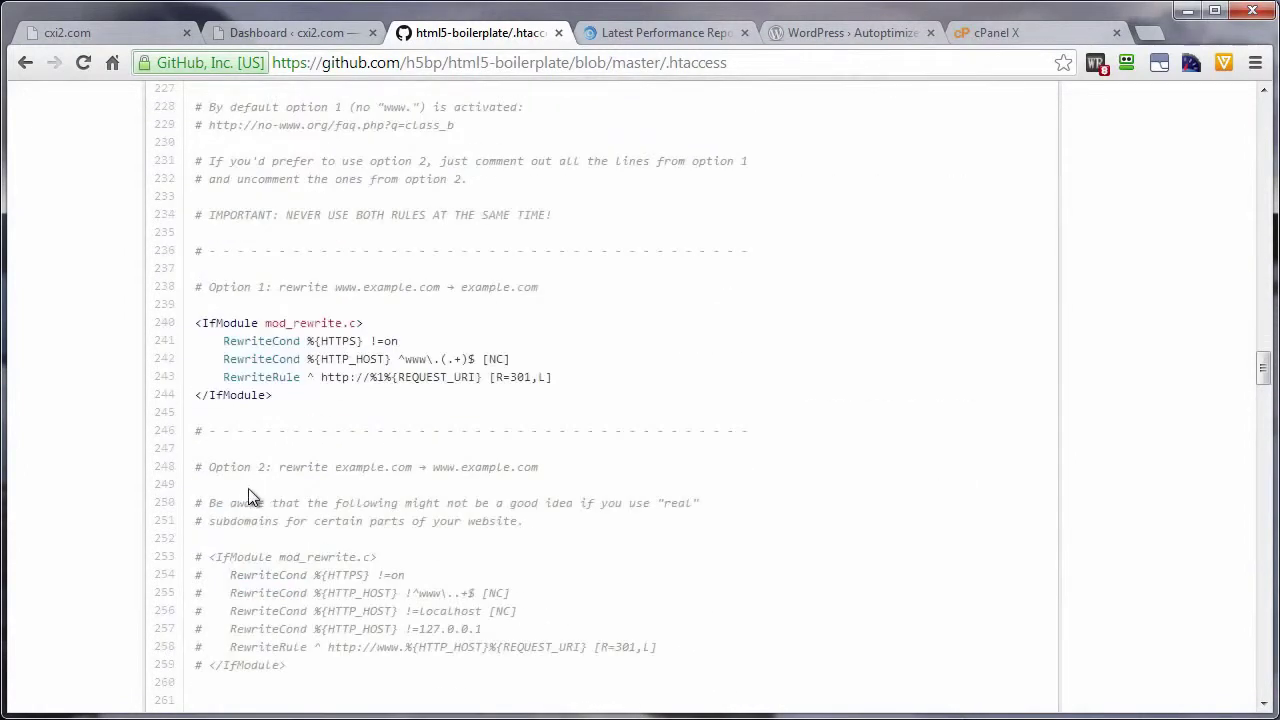
scroll(248, 495, "down", 5)
scroll(248, 478, "down", 8)
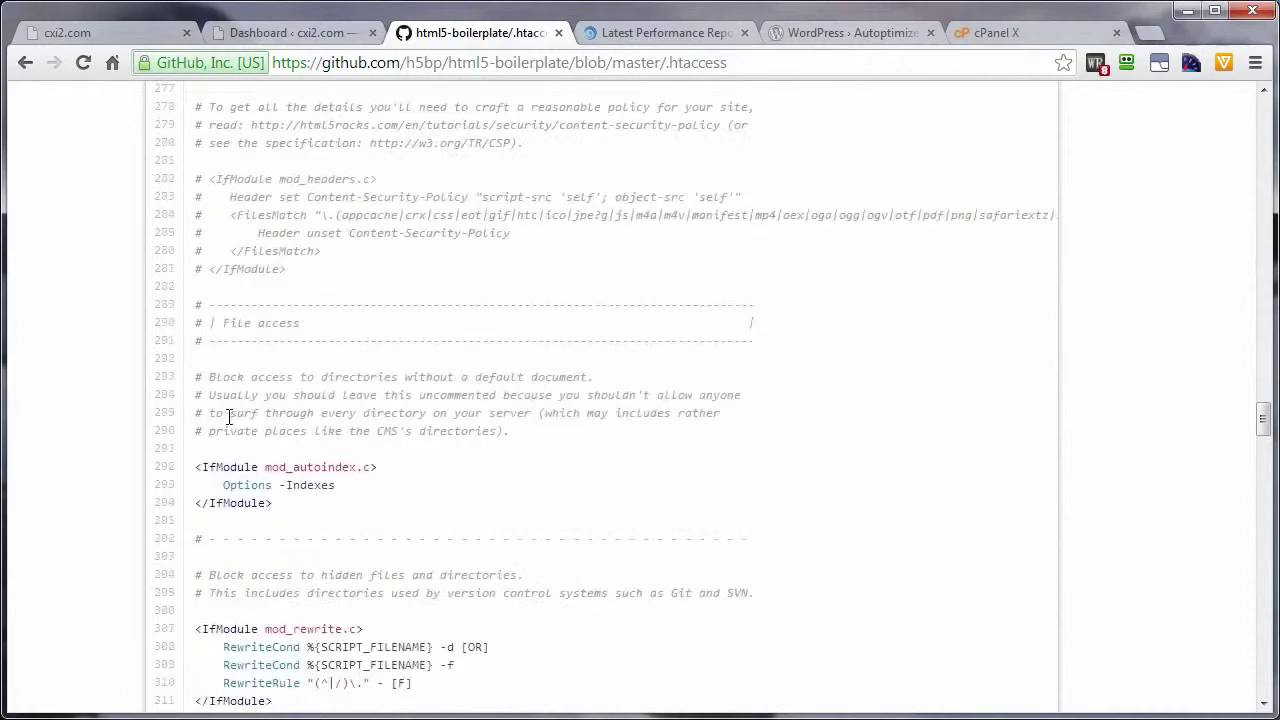
scroll(138, 416, "down", 4)
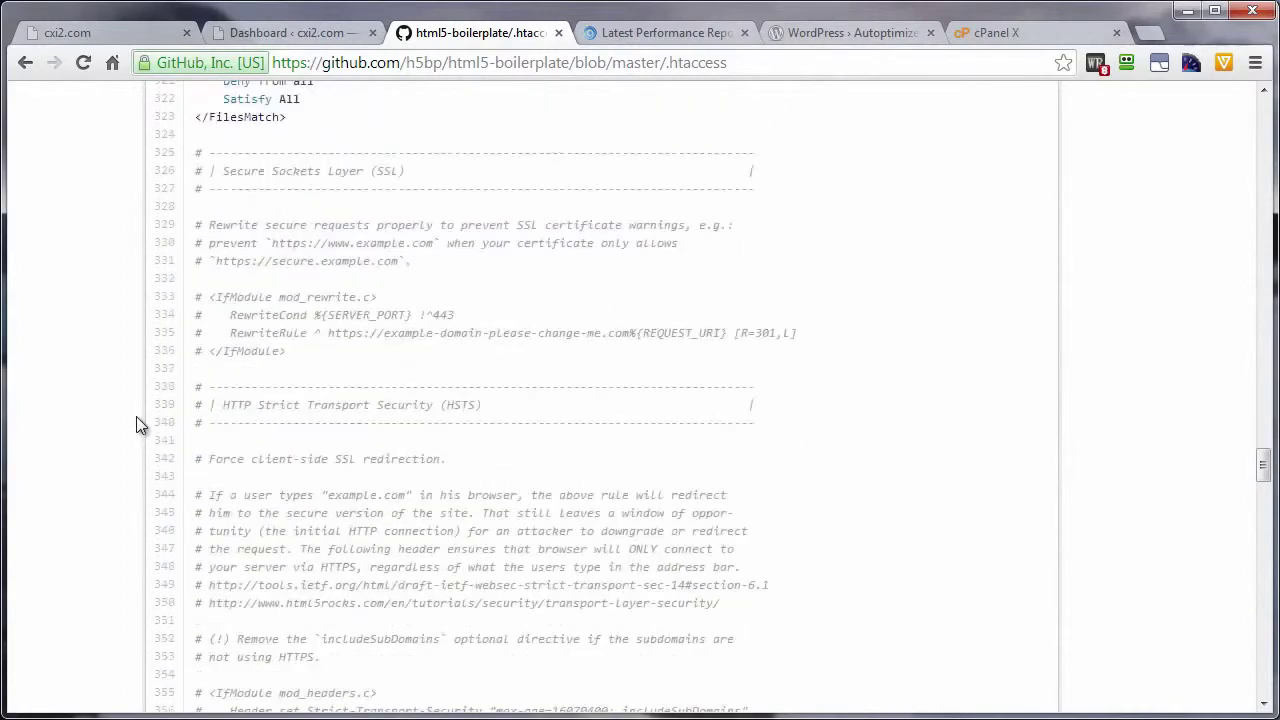
scroll(136, 416, "down", 5)
scroll(131, 420, "down", 5)
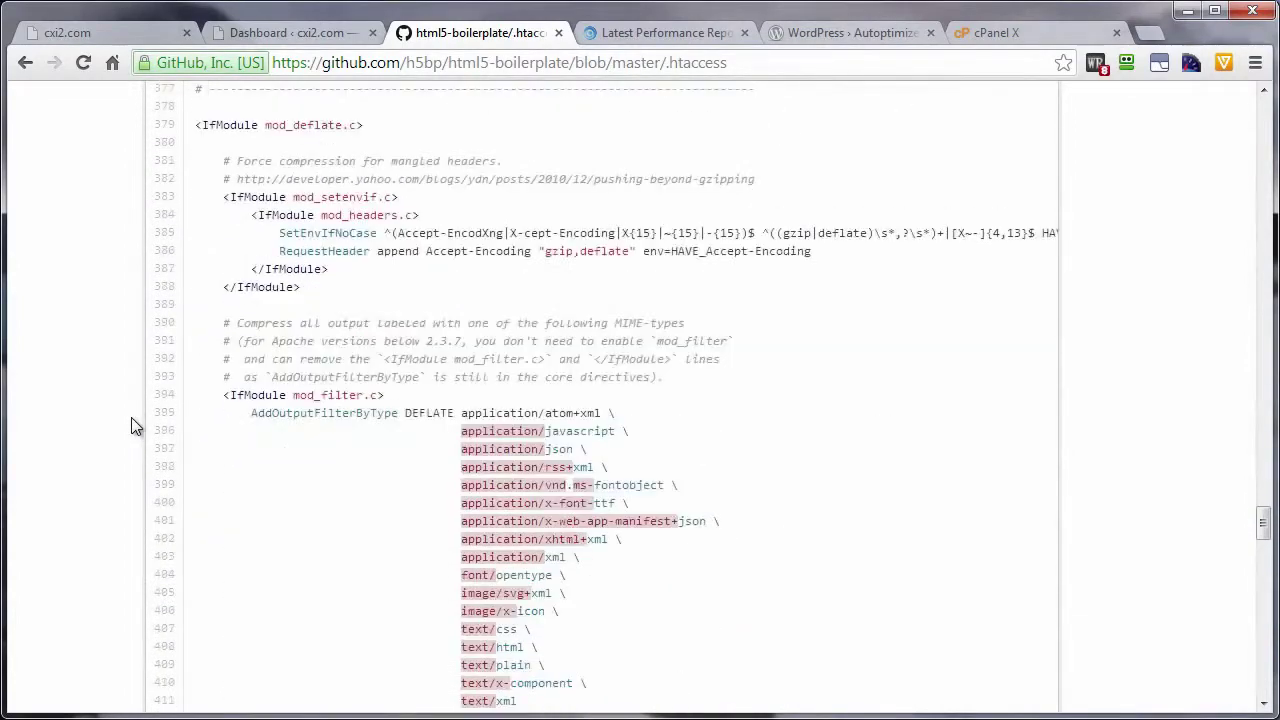
scroll(131, 418, "down", 5)
scroll(131, 418, "down", 3)
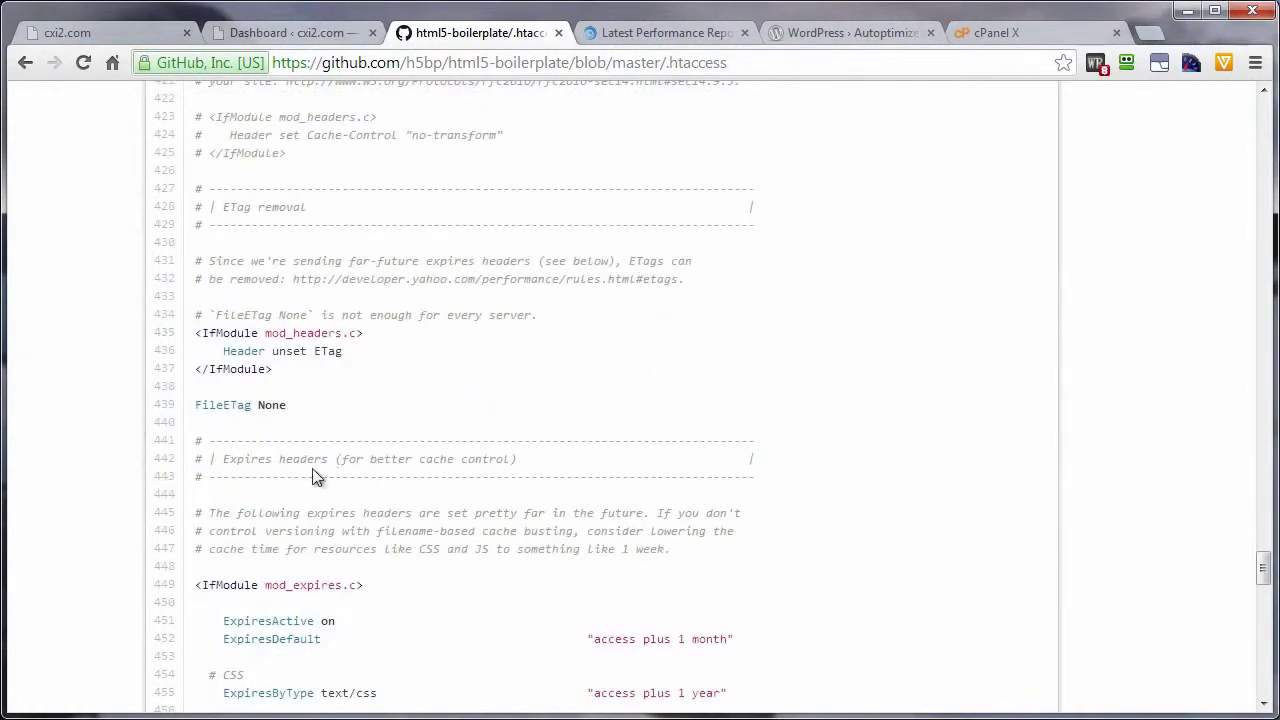
scroll(257, 462, "down", 2)
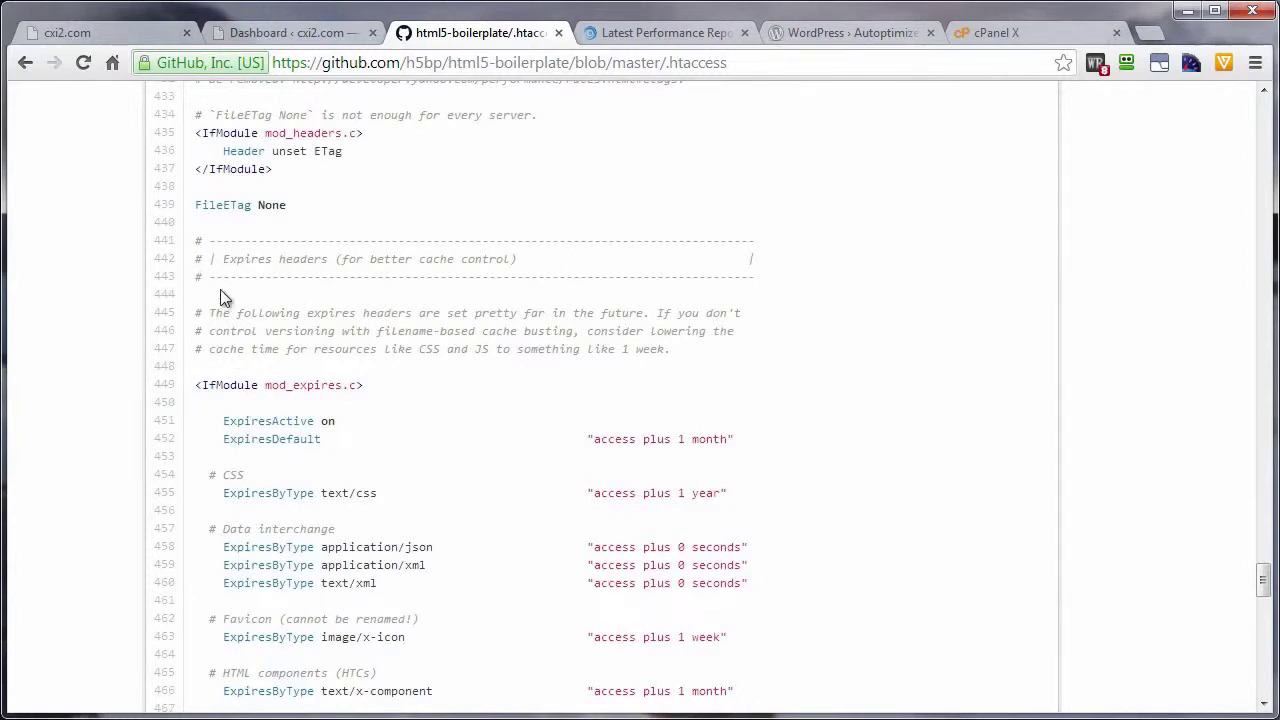
- Copy the entire <IfModule mod_expires.c> block from the Expires headers section of the HTML5 Boilerplate .htaccess file
scroll(245, 272, "down", 10)
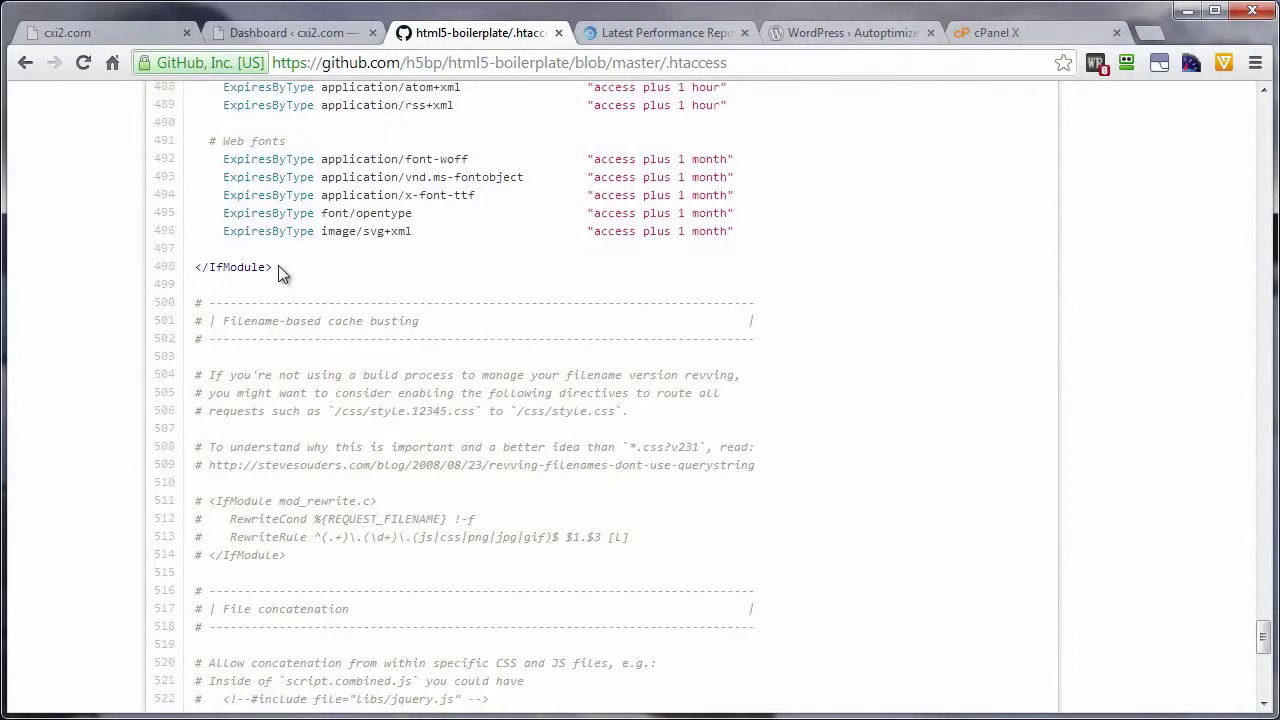
left_click_drag(278, 268, 200, 317)
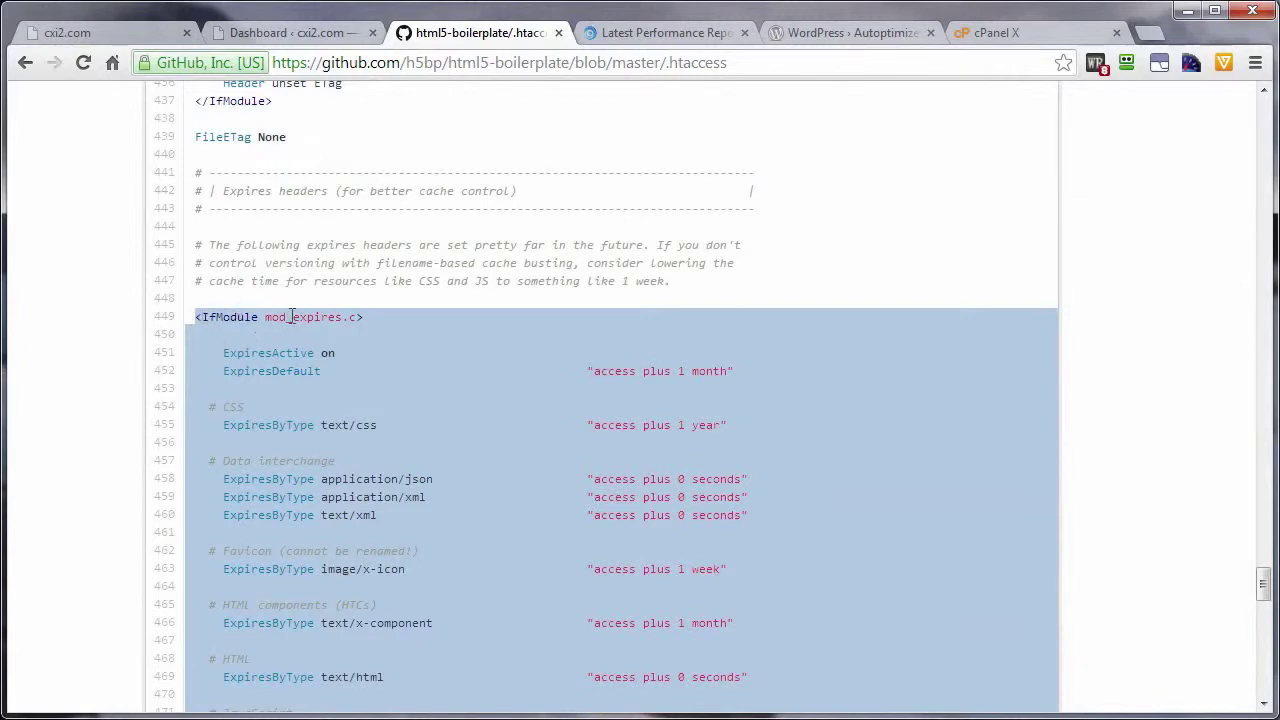
scroll(292, 320, "down", 8)
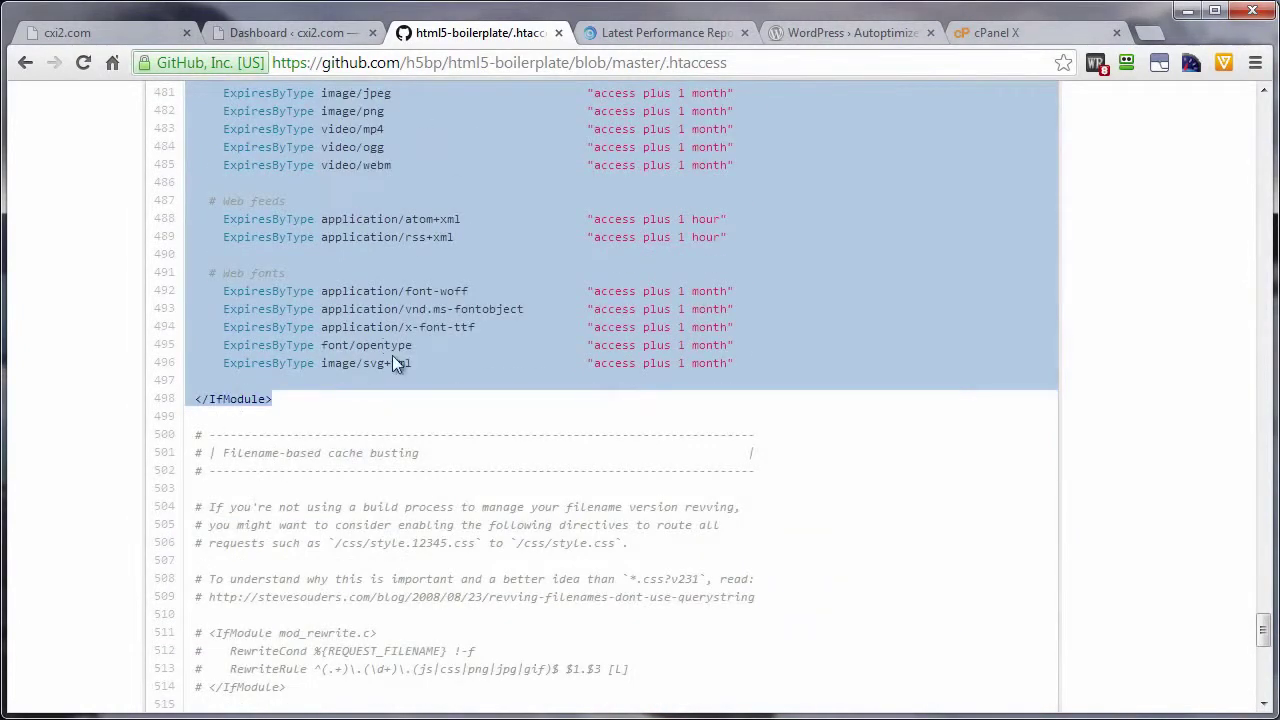
scroll(360, 340, "up", 4)
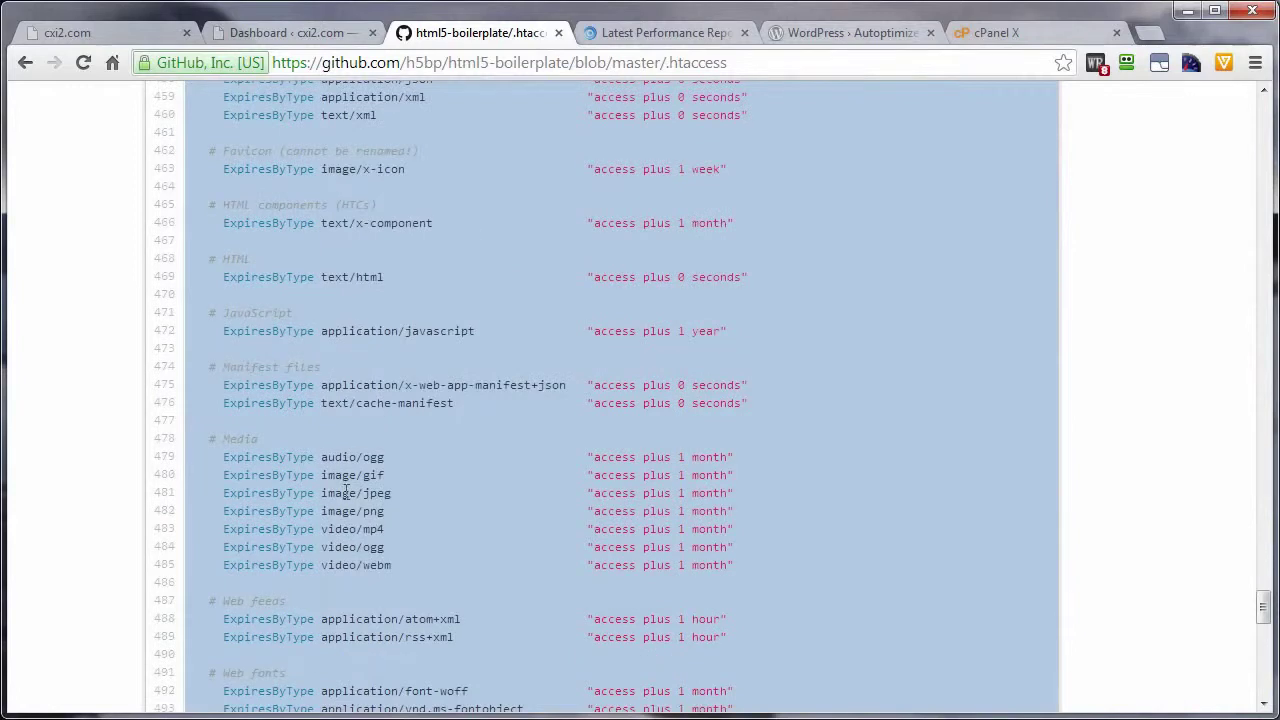
scroll(346, 491, "up", 4)
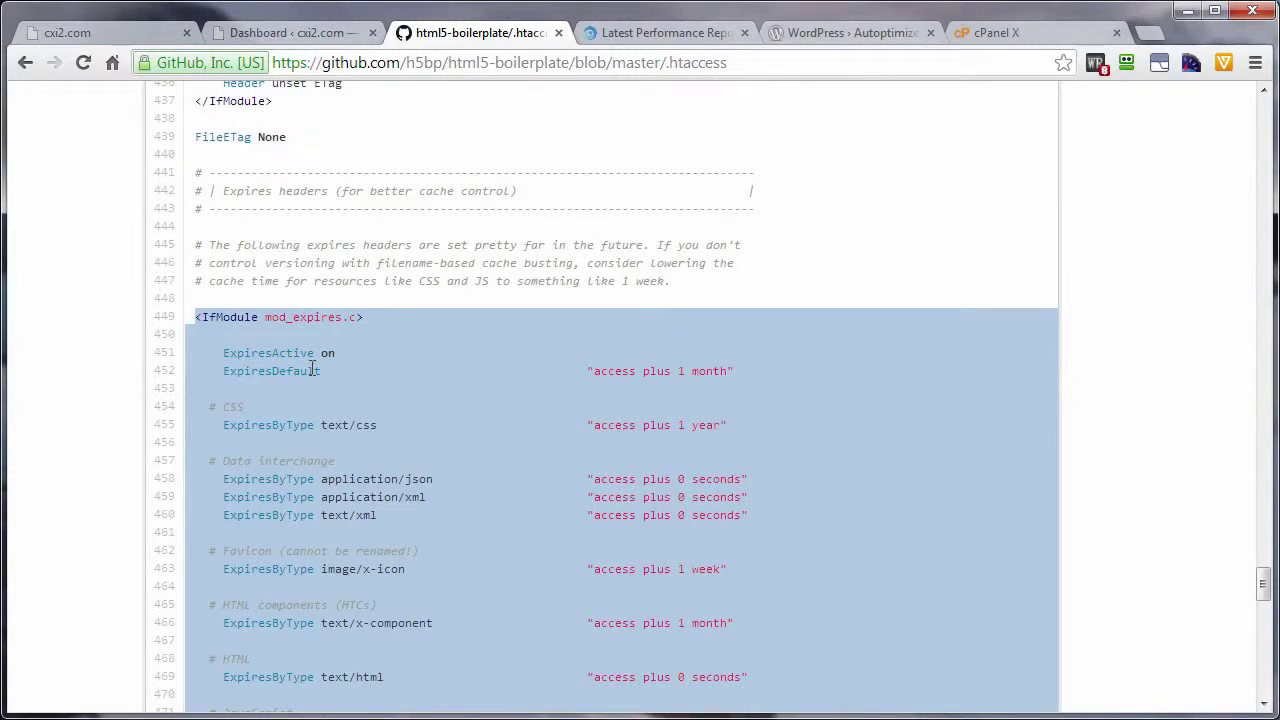
scroll(294, 477, "down", 2)
scroll(294, 477, "down", 1)
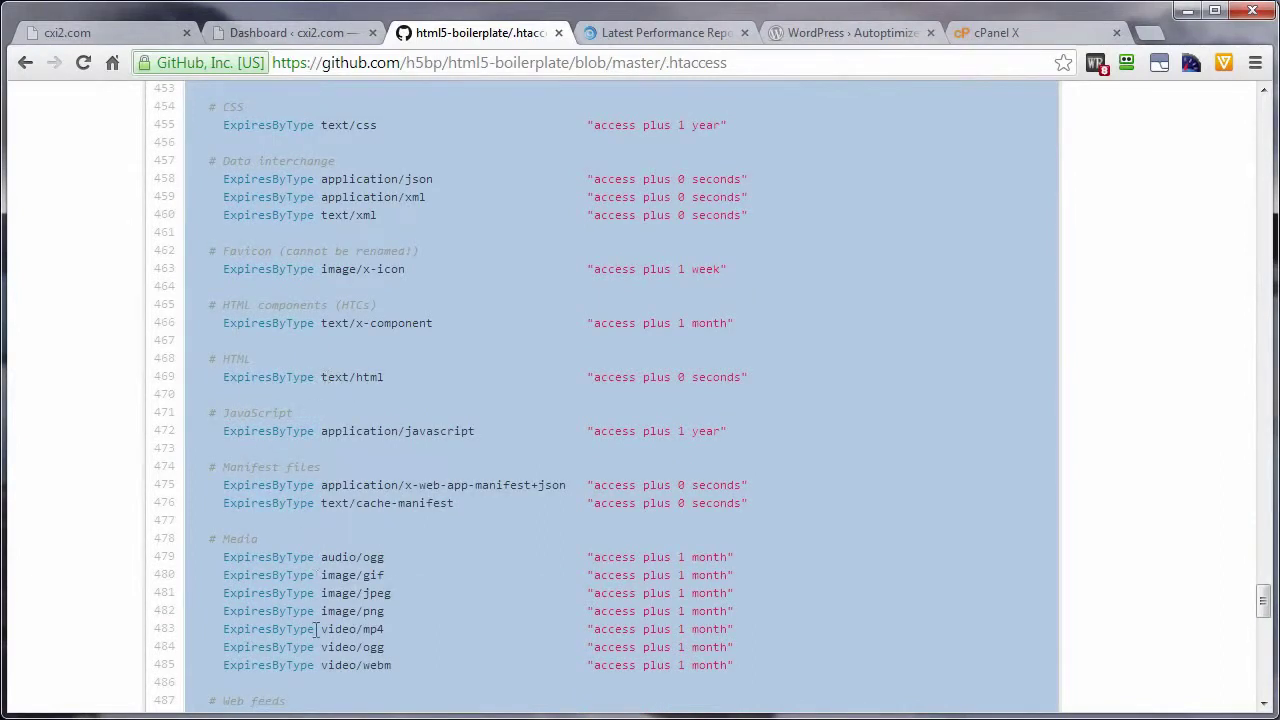
scroll(340, 625, "up", 6)
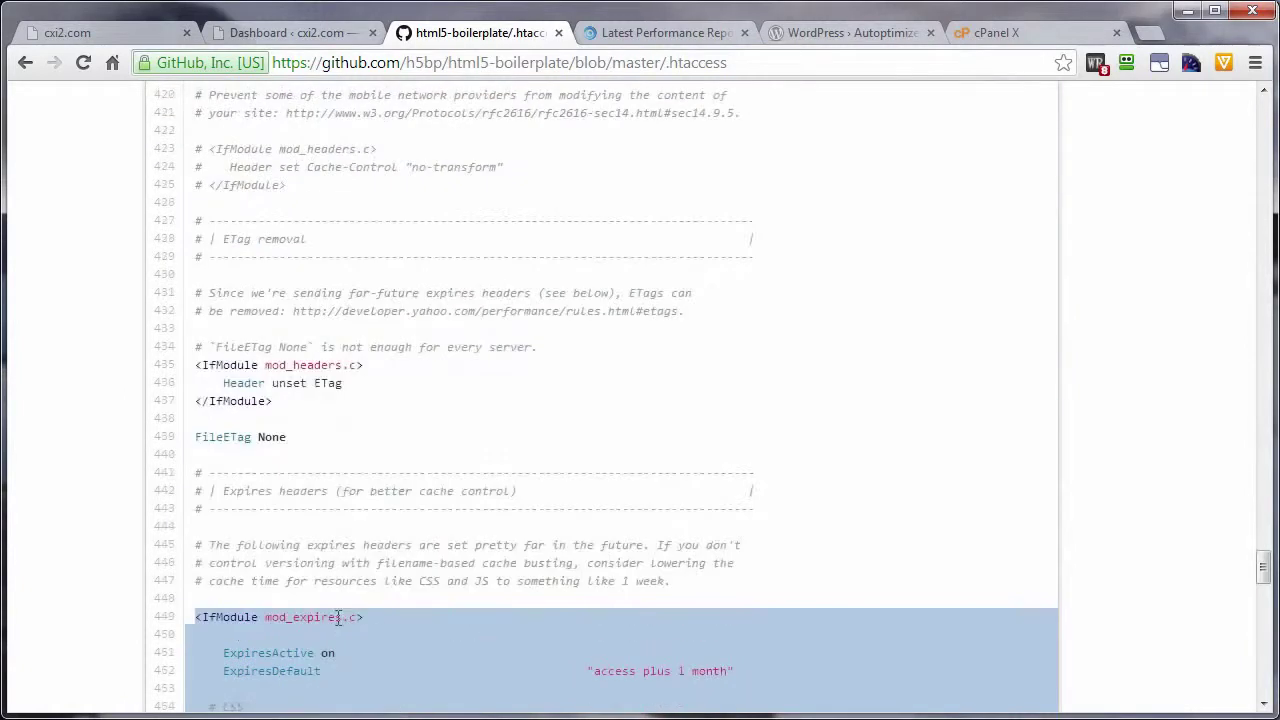
scroll(327, 591, "down", 3)
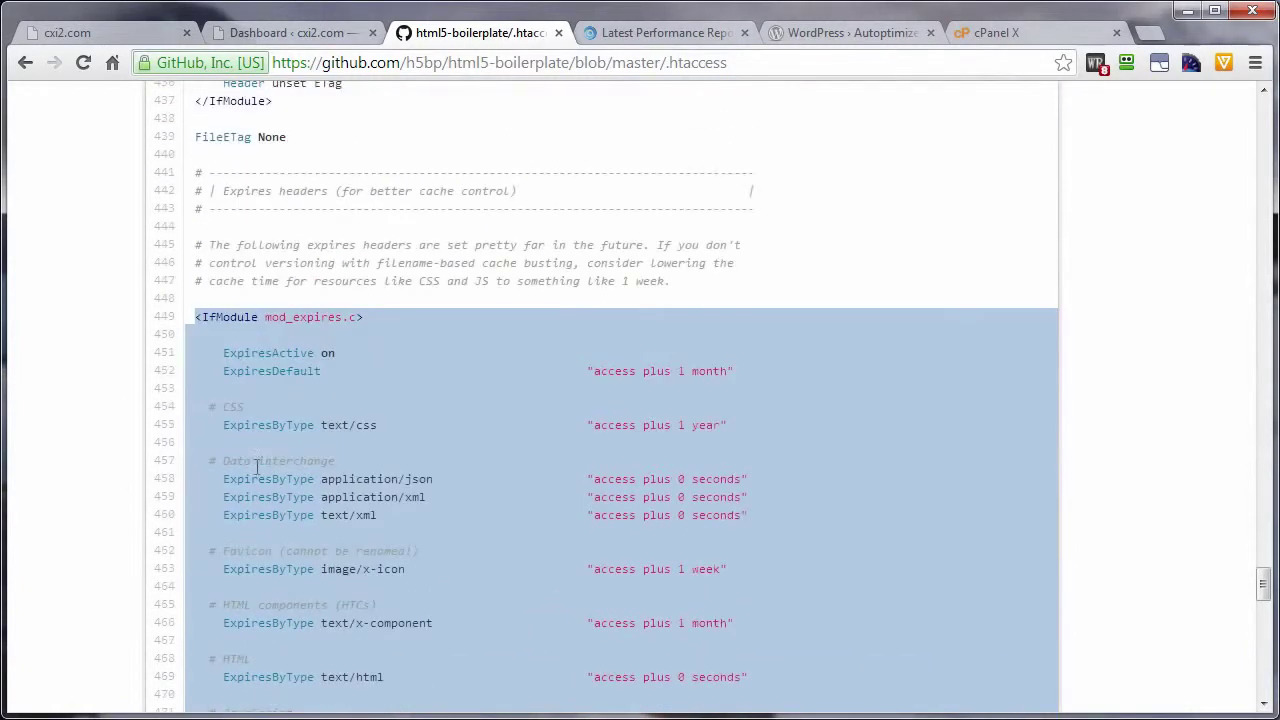
right_click(351, 382)
left_click(405, 400)
- In cPanel's File Manager, open the .htaccess file from public_html in the Code Editor with utf-8 encoding
left_click(1000, 28)
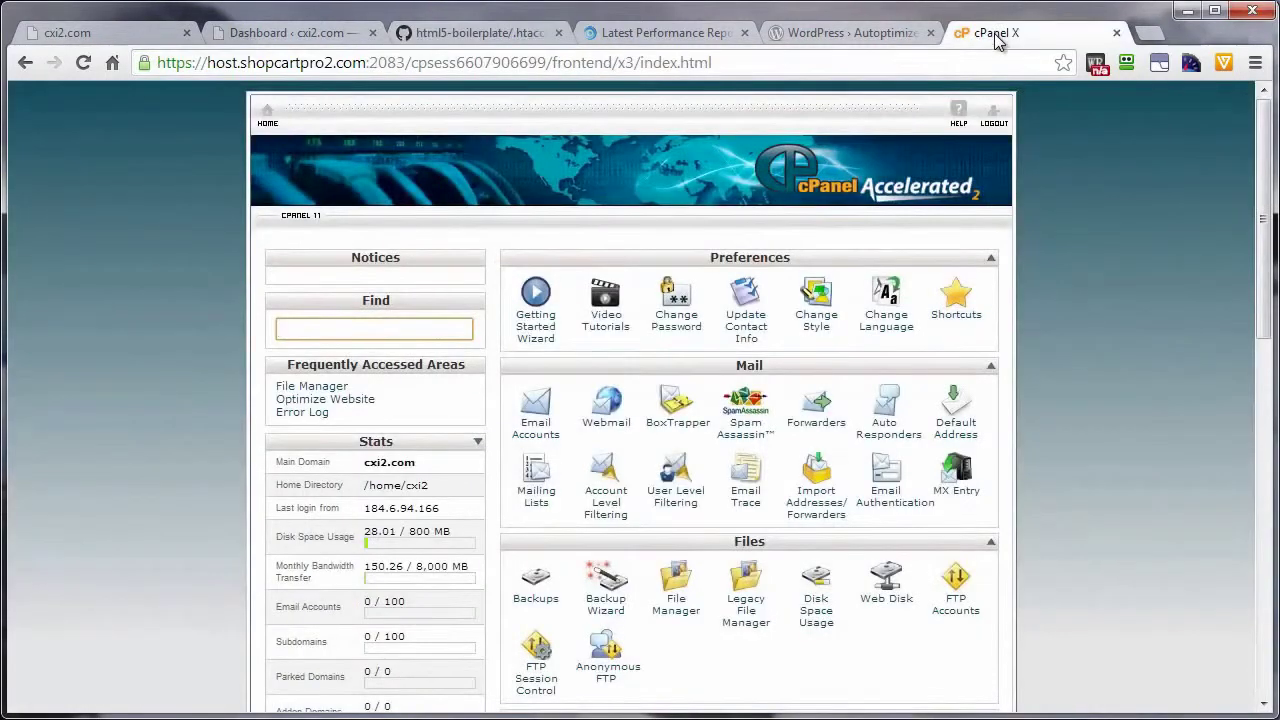
left_click(678, 617)
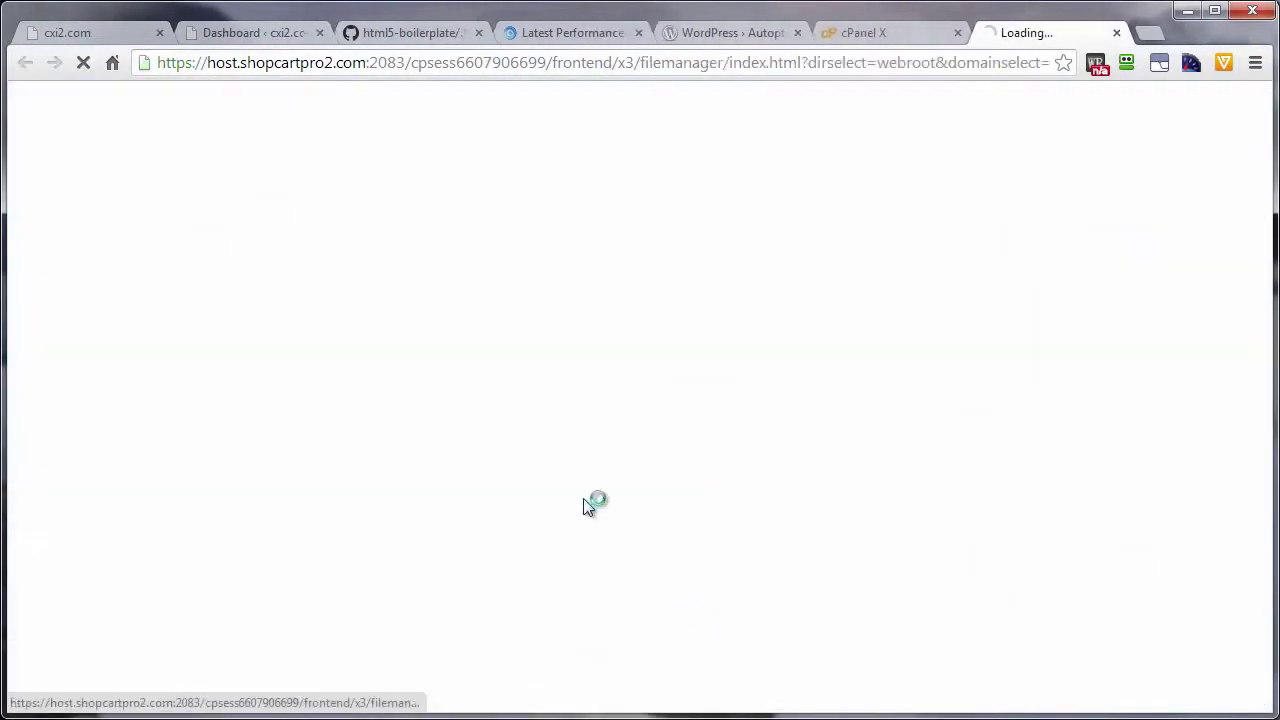
scroll(490, 358, "down", 2)
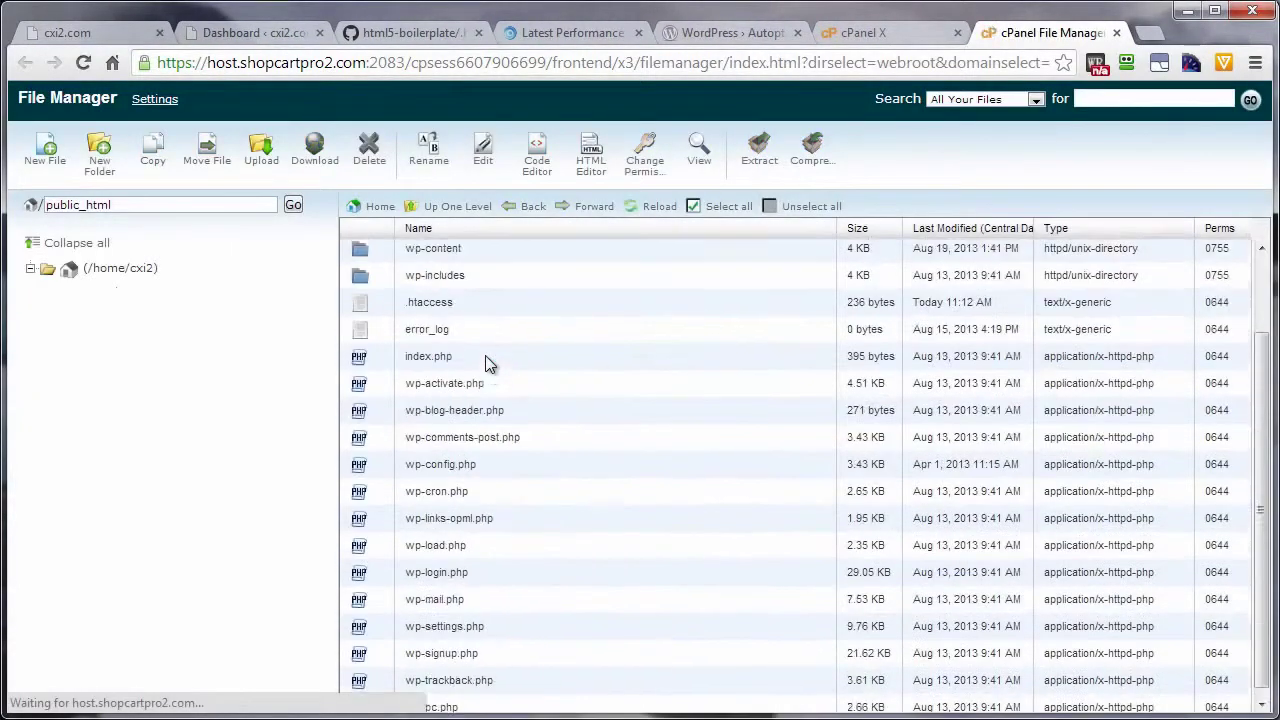
scroll(490, 363, "up", 2)
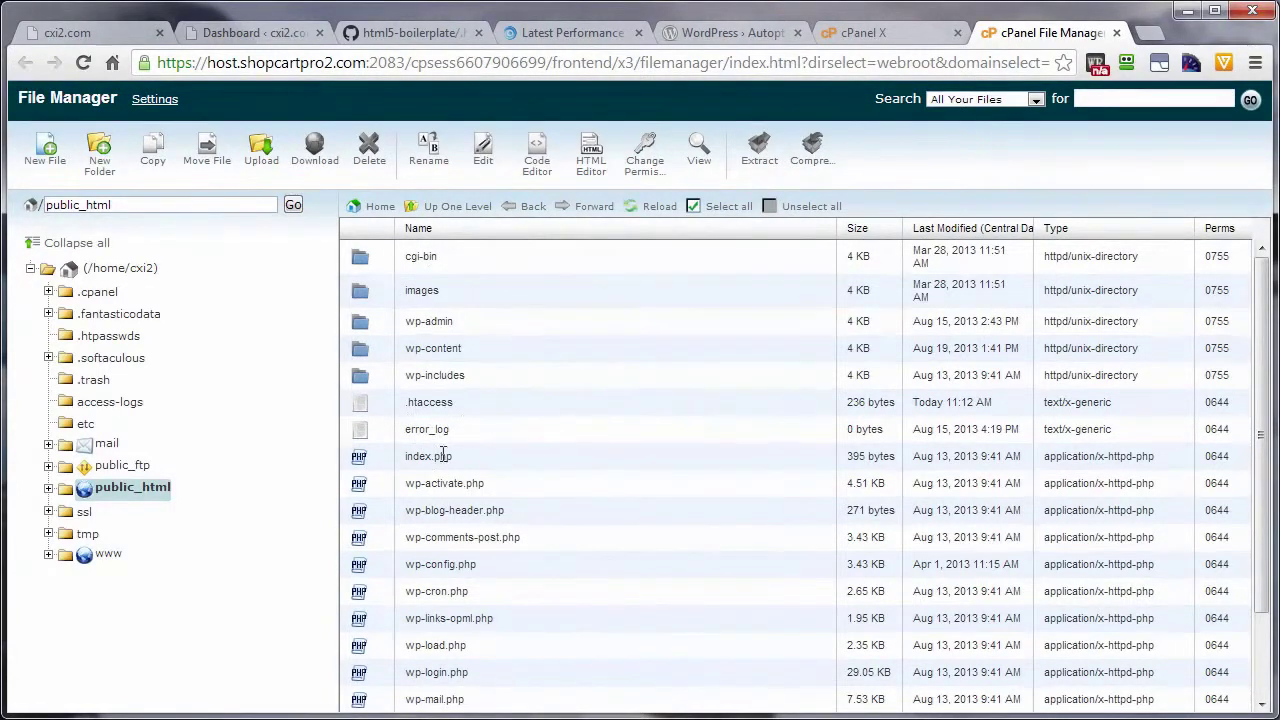
left_click(383, 412)
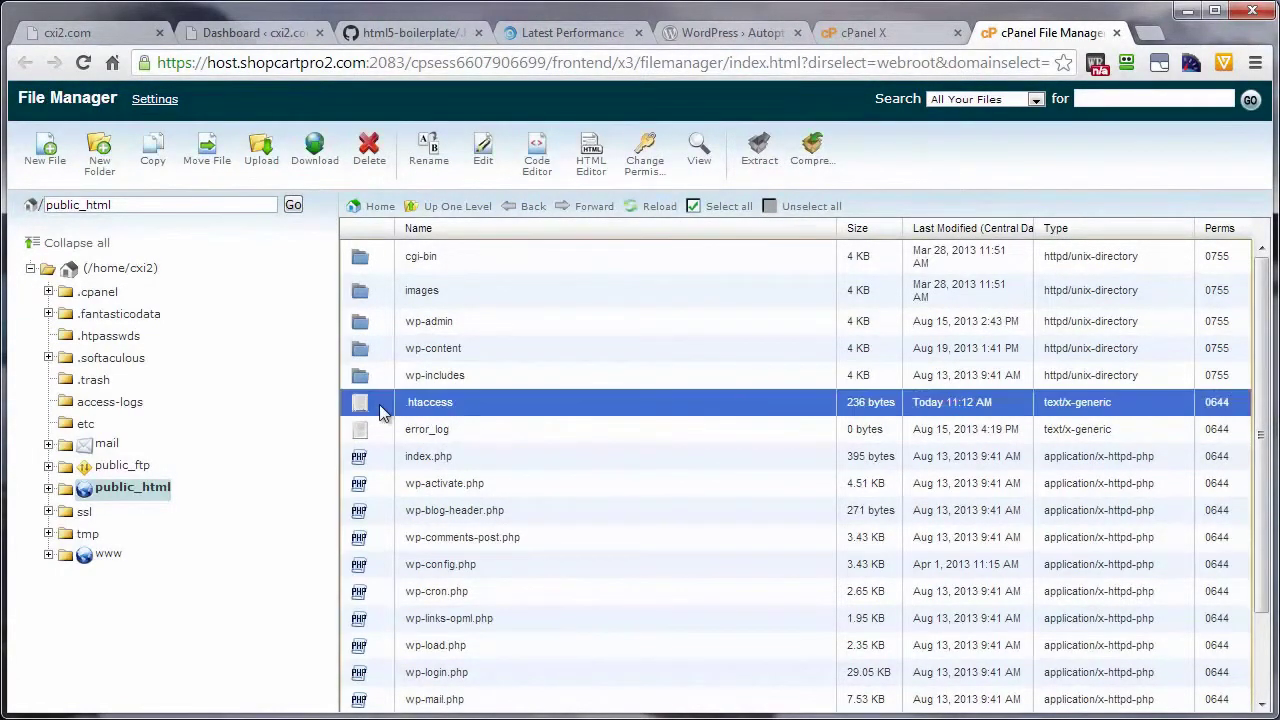
right_click(380, 404)
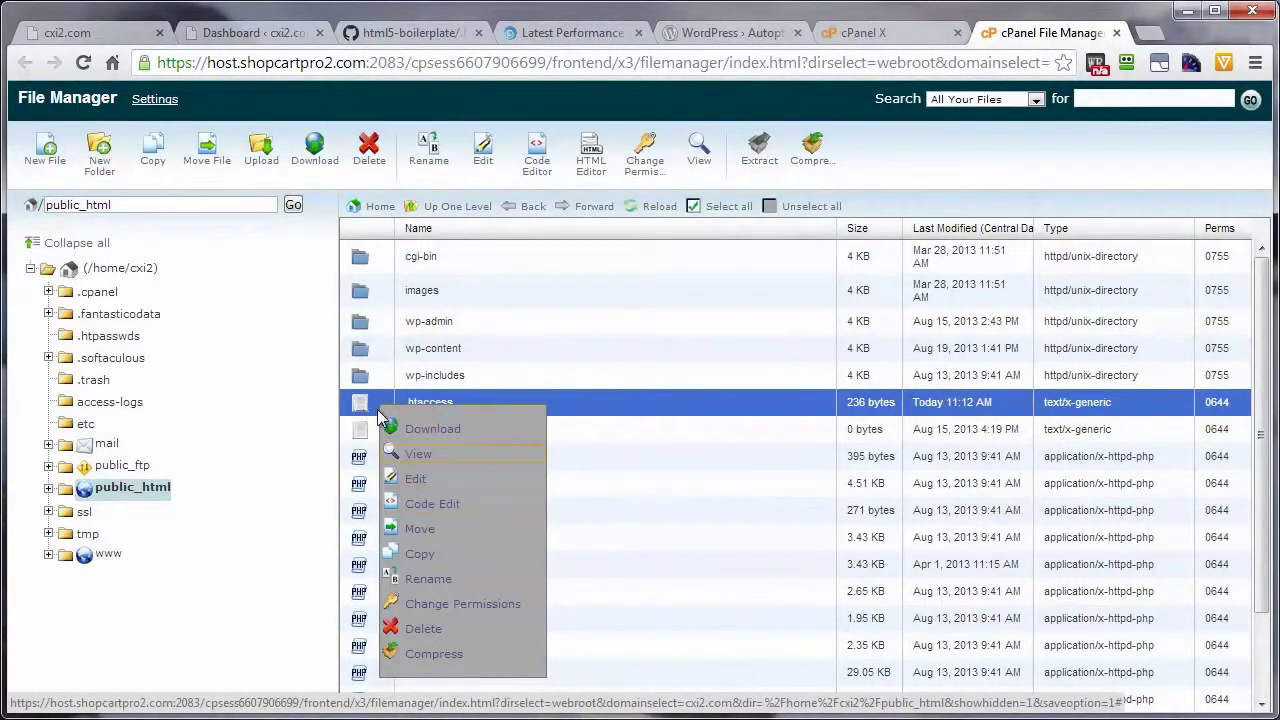
left_click(537, 170)
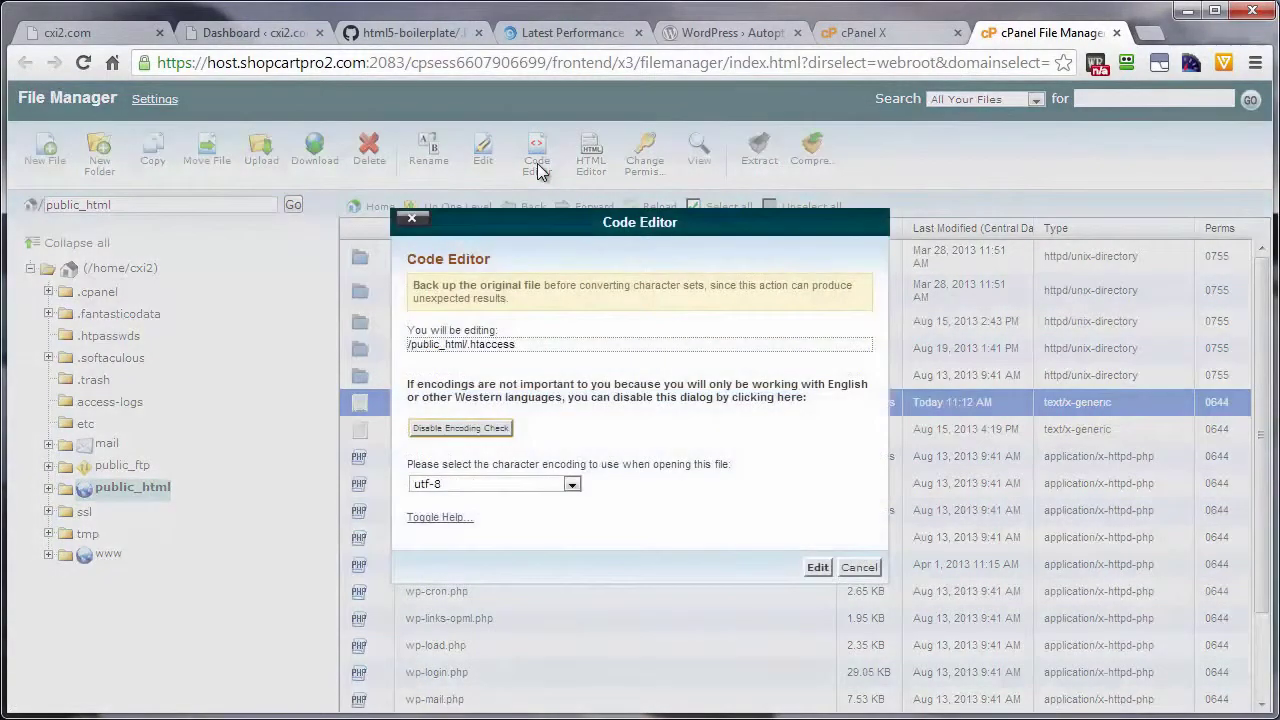
left_click(818, 567)
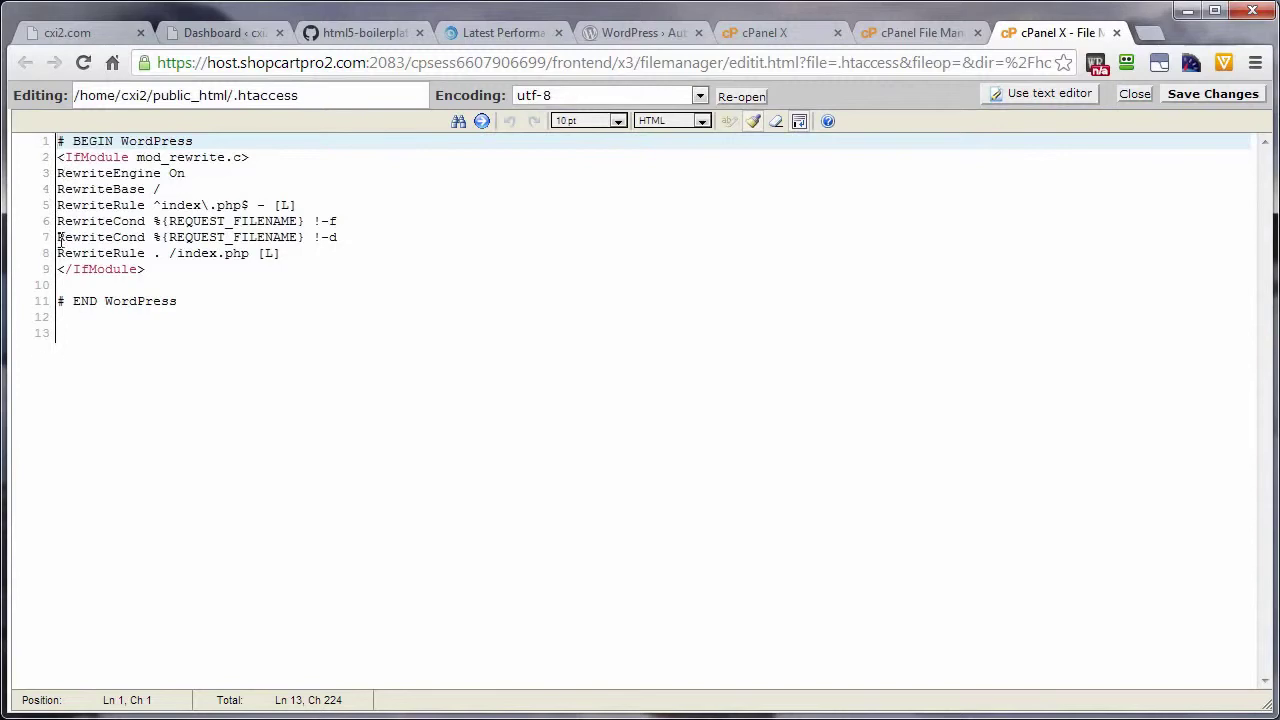
- Paste the copied mod_expires.c block below the # END WordPress line and check its opening directives
right_click(68, 333)
left_click(114, 449)
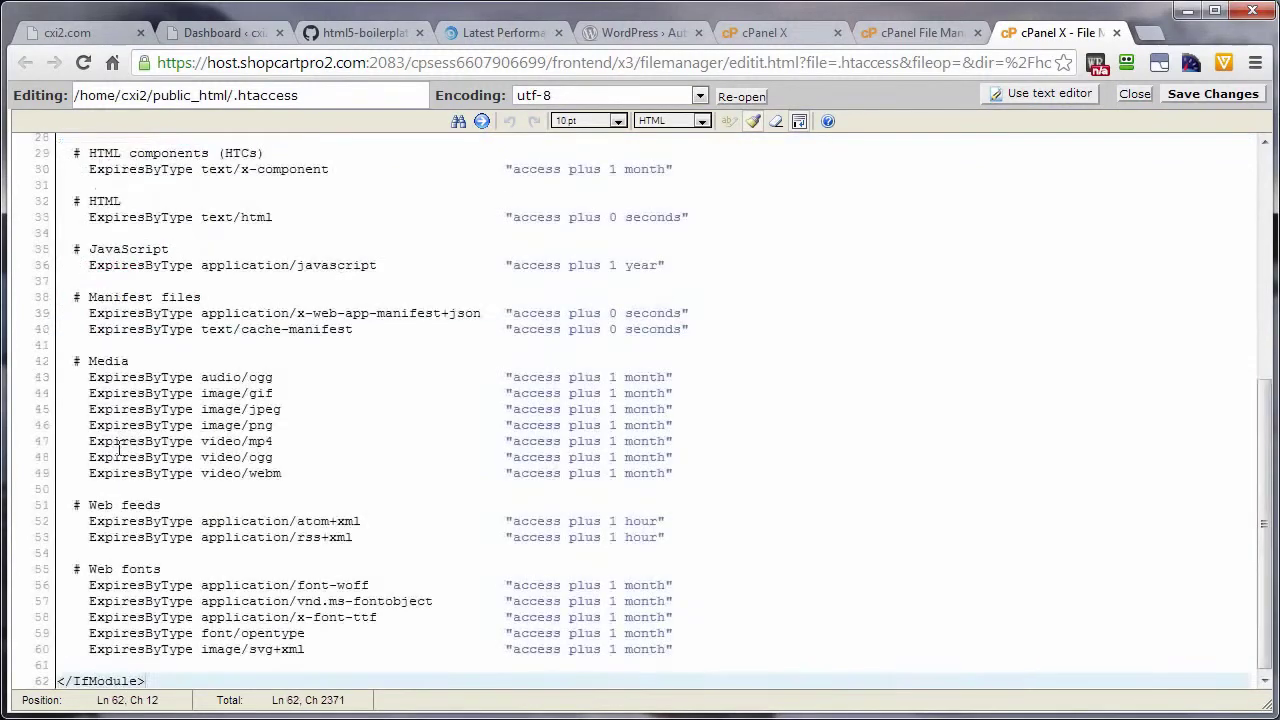
scroll(304, 477, "up", 5)
scroll(303, 479, "down", 1)
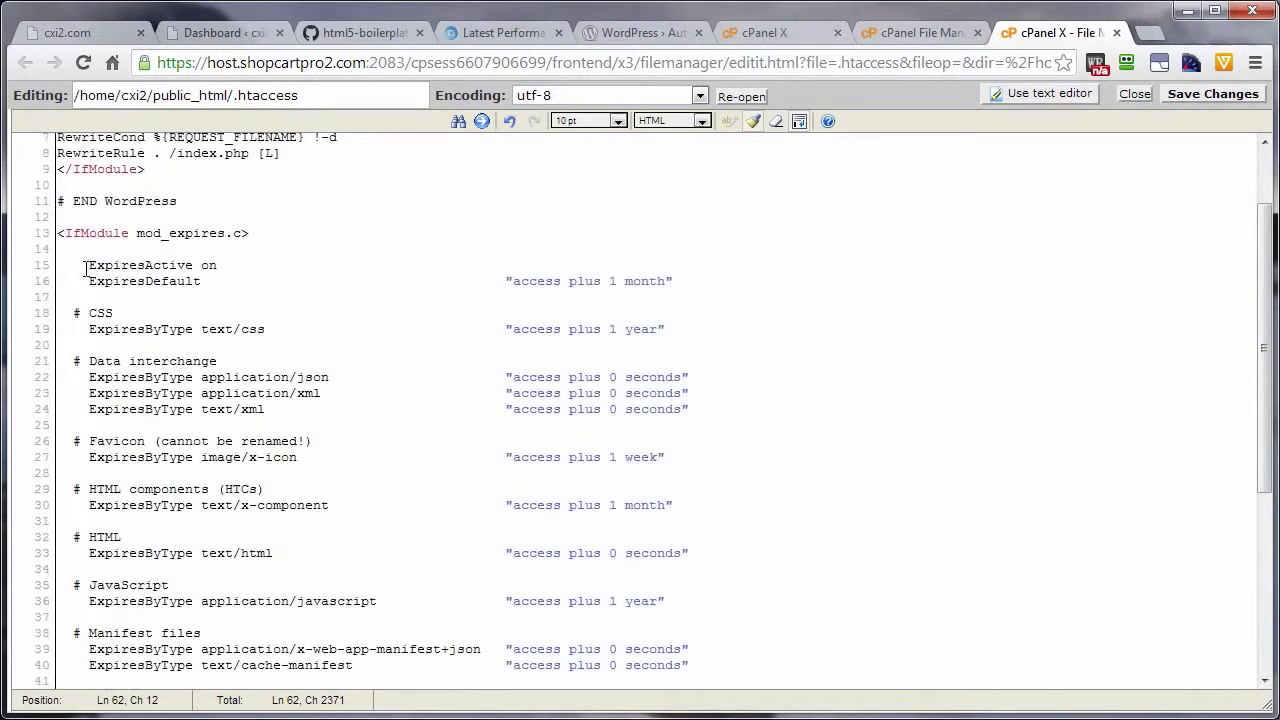
left_click_drag(88, 279, 220, 288)
left_click(220, 288)
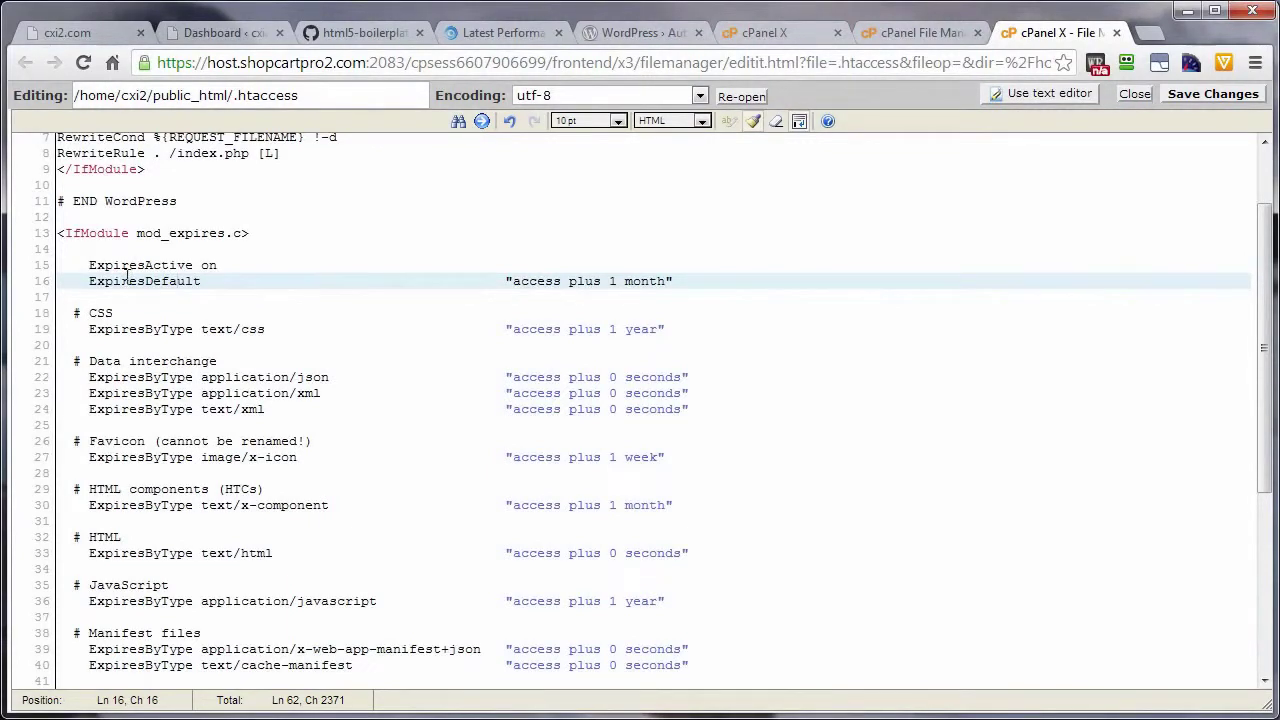
- Set the image/jpeg expiry in the Media section to "access plus 1 year"
scroll(157, 368, "down", 4)
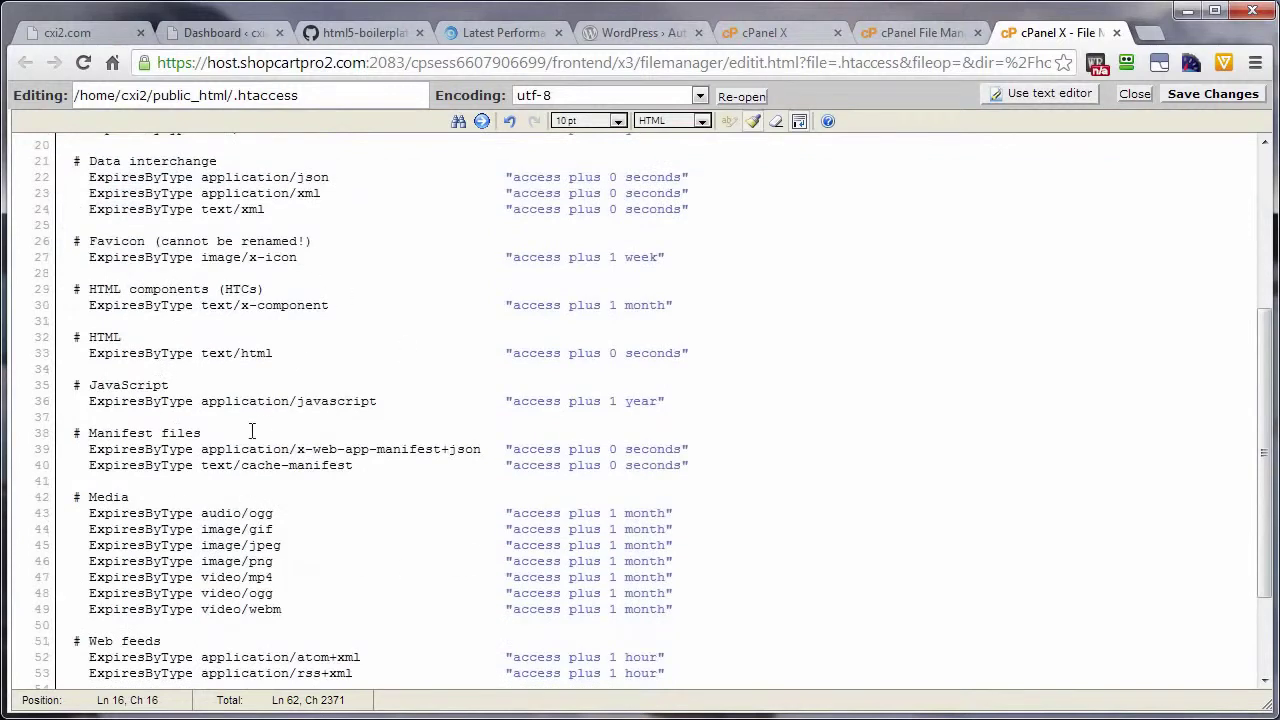
scroll(135, 515, "down", 2)
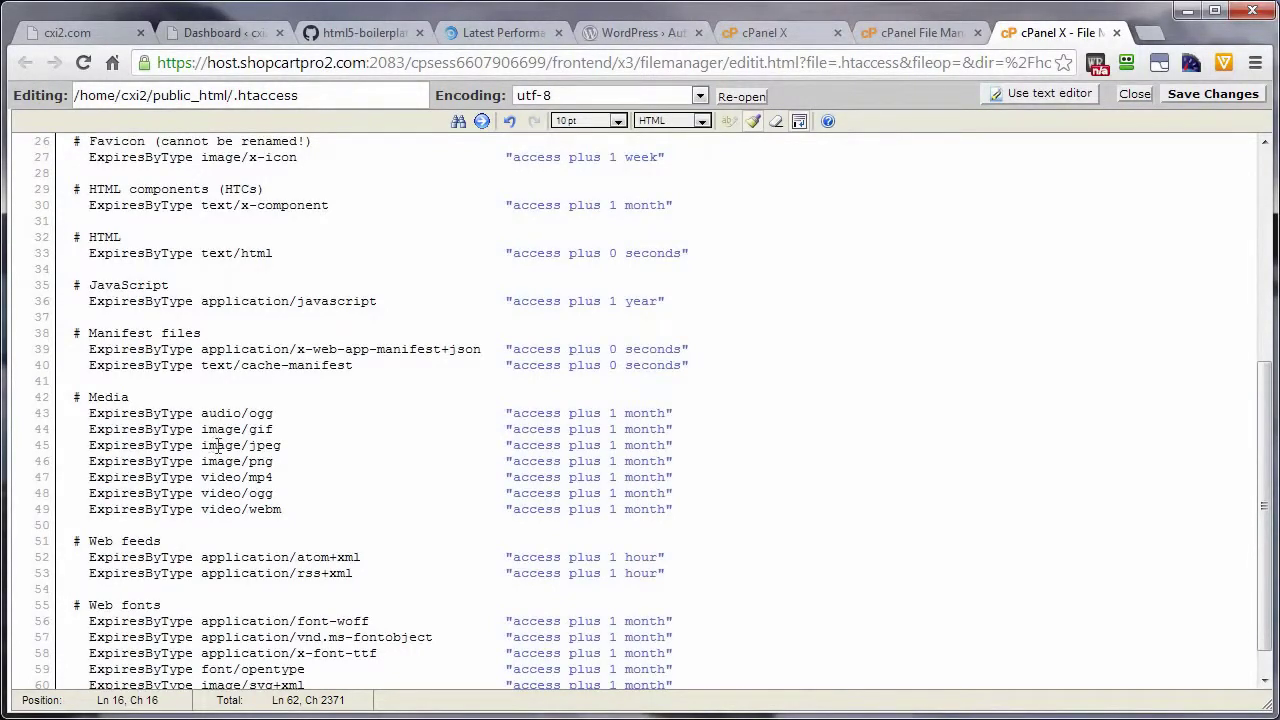
left_click(627, 448)
left_click_drag(627, 448, 665, 448)
type("year")
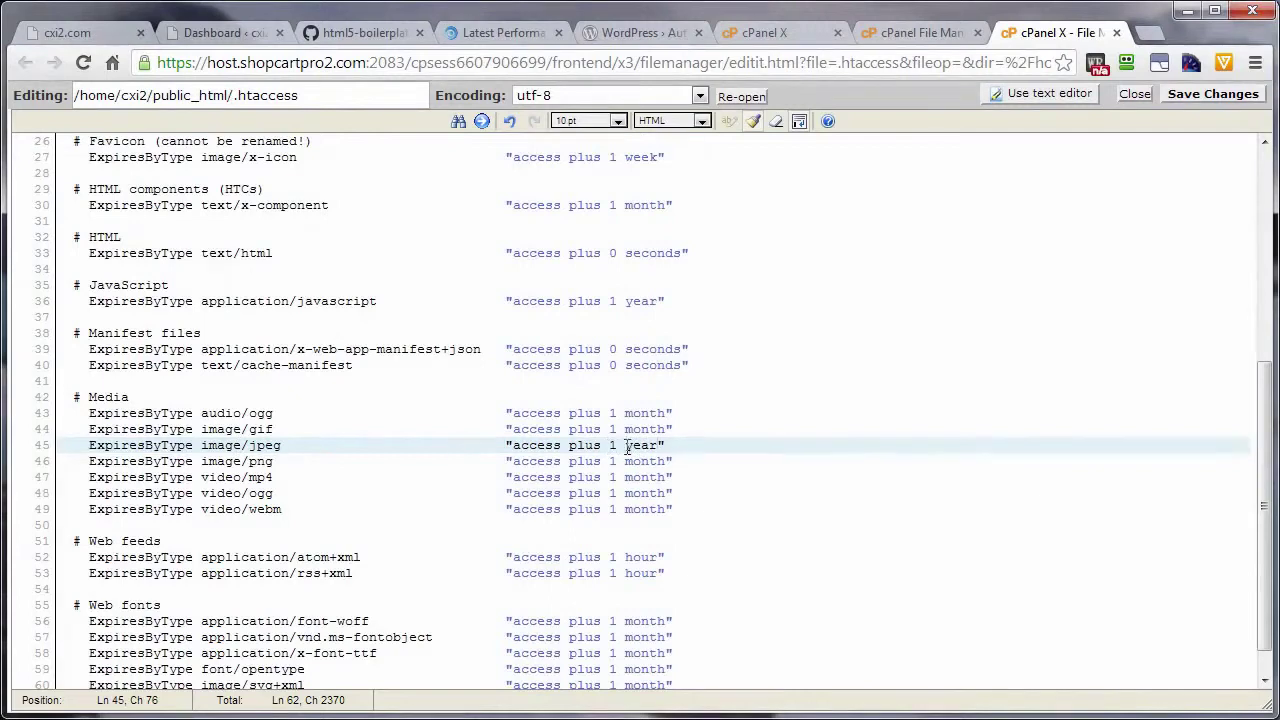
- Set the favicon's image/x-icon expiry to "access plus 1 year"
scroll(630, 446, "up", 4)
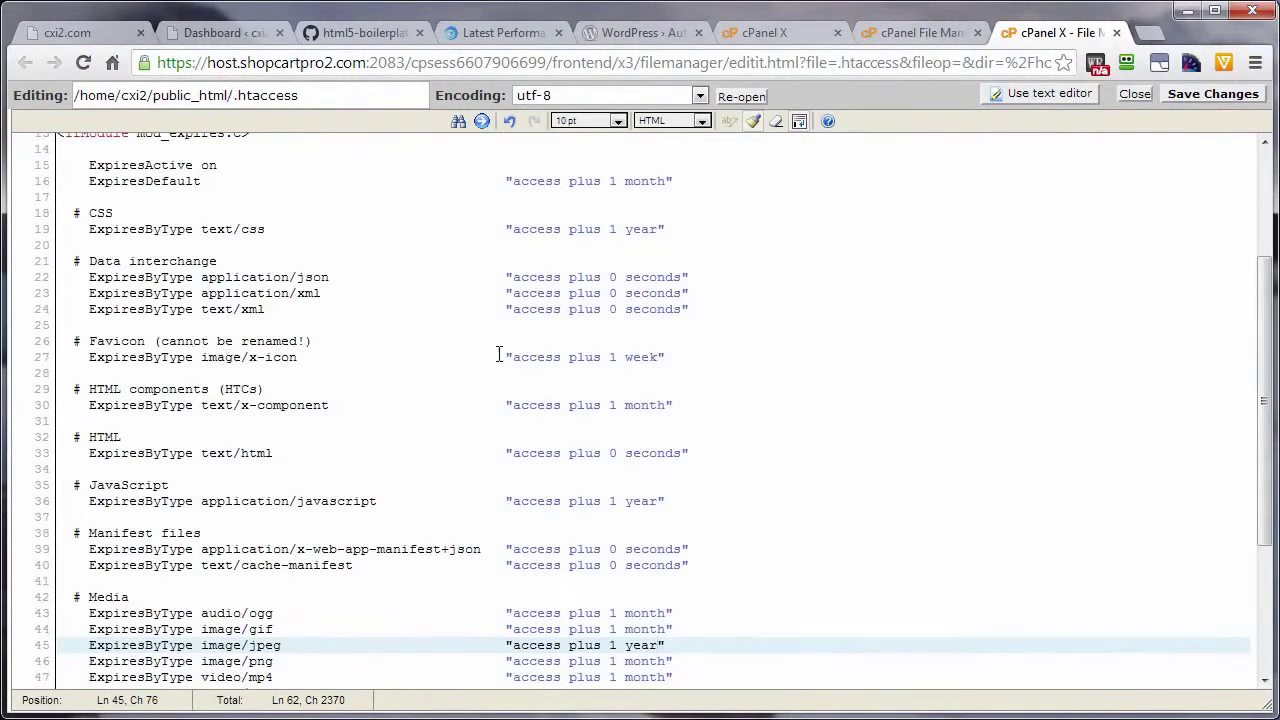
left_click_drag(625, 357, 660, 358)
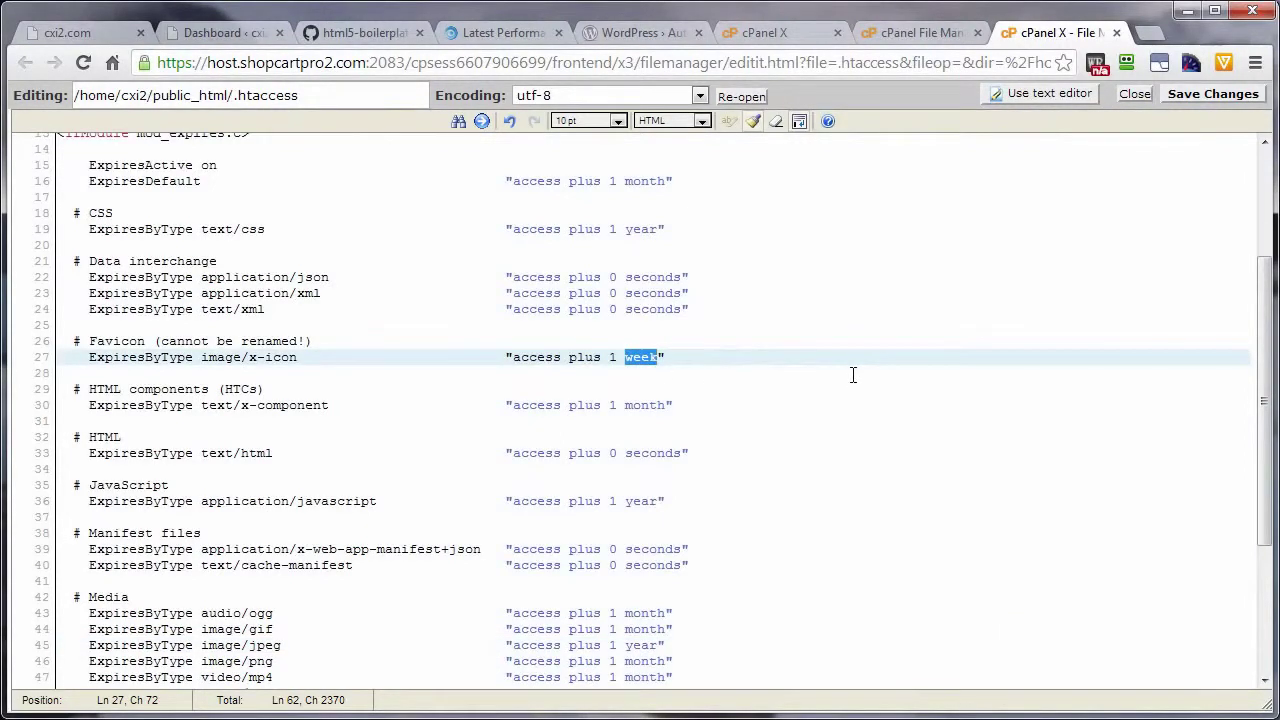
type("year")
scroll(1004, 326, "up", 3)
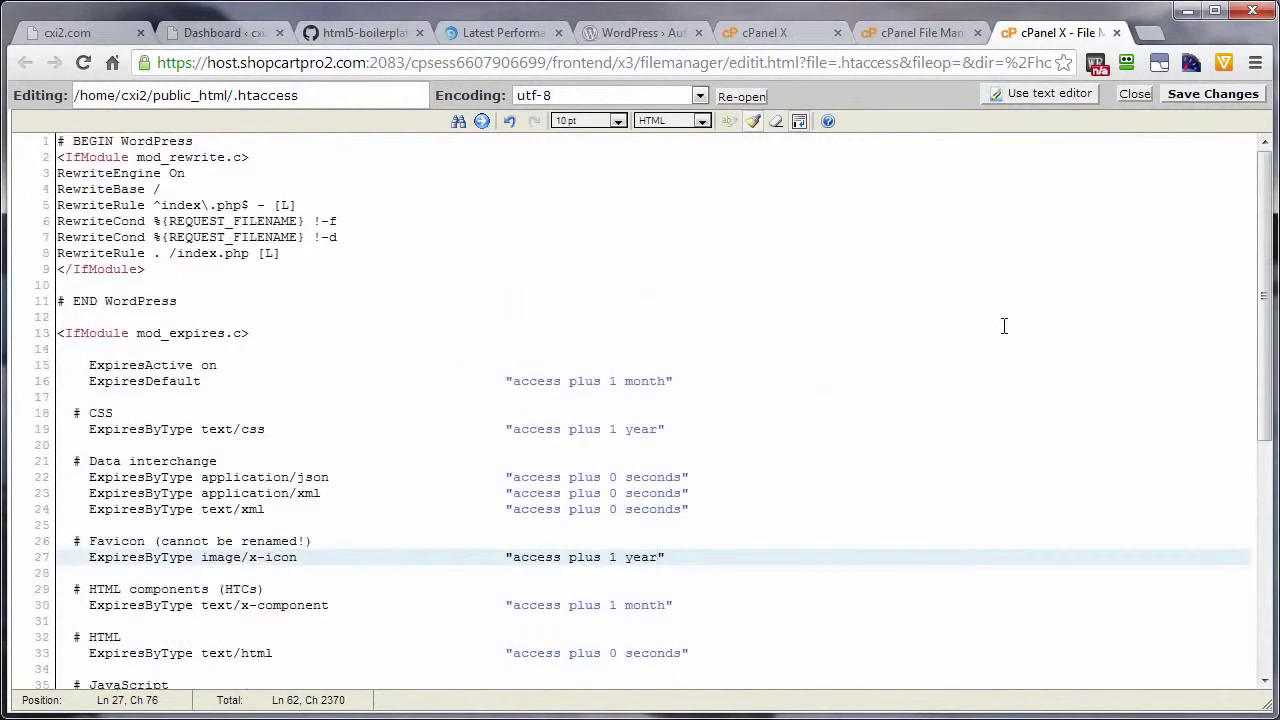
- Save the edited .htaccess file, then close the code editor and File Manager
left_click(1205, 97)
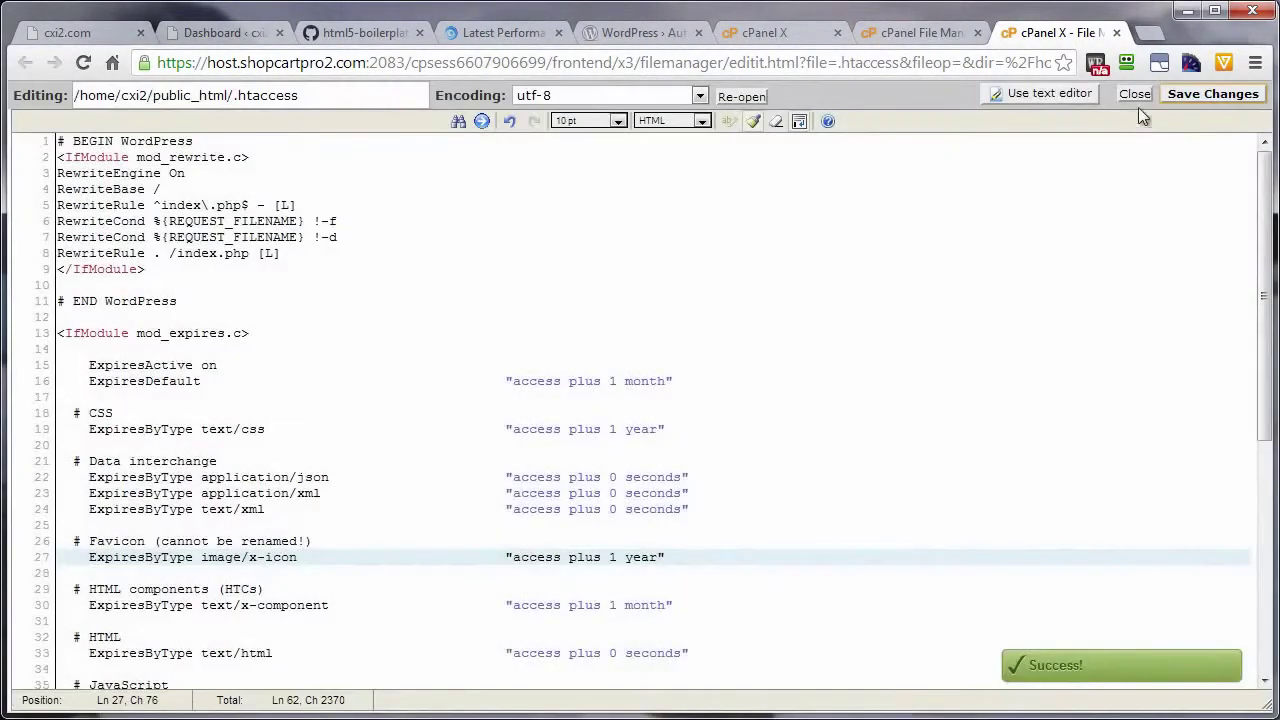
left_click(1135, 95)
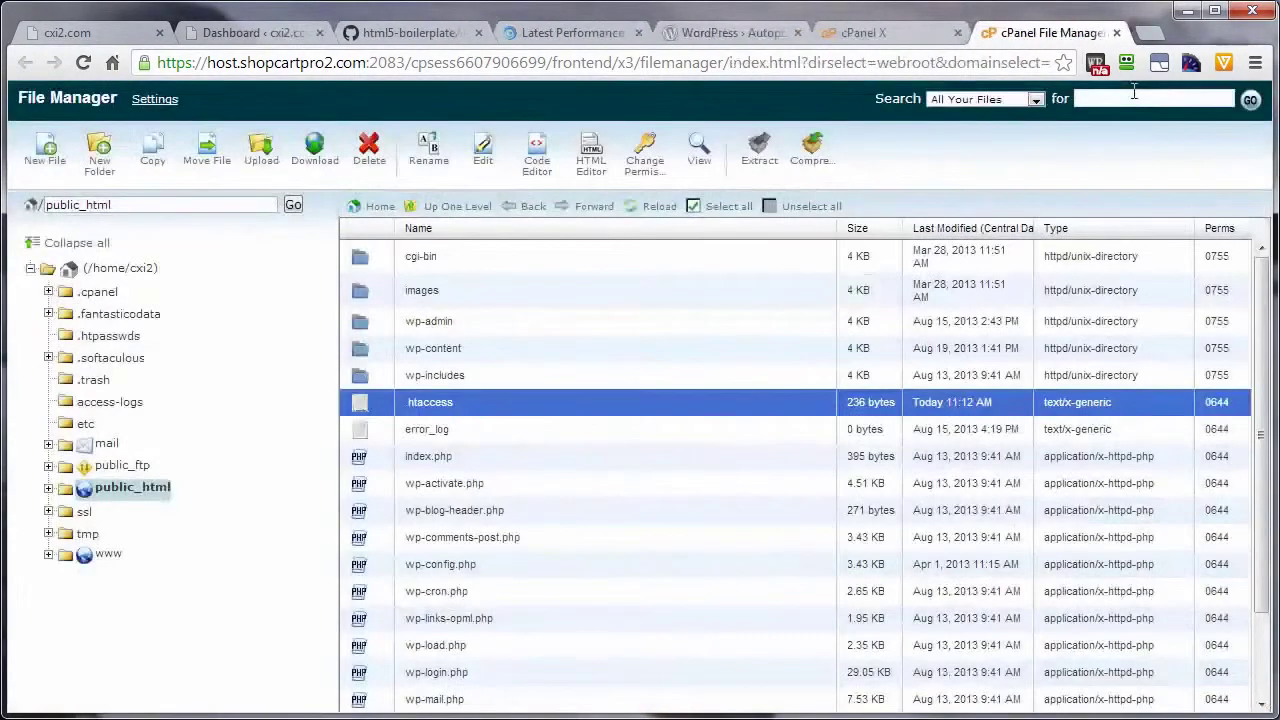
left_click(1118, 36)
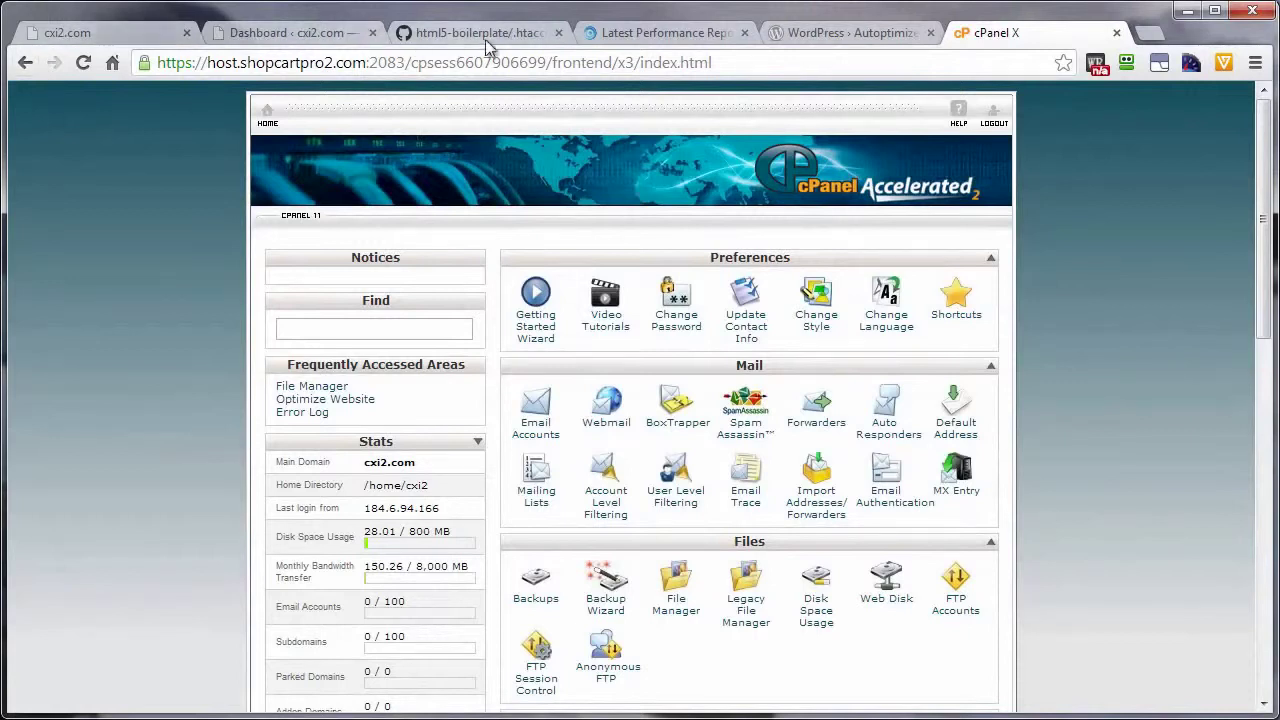
- Re-test cxi2.com in GTmetrix and review the new grades and Page Speed recommendations, including Leverage browser caching
left_click(636, 36)
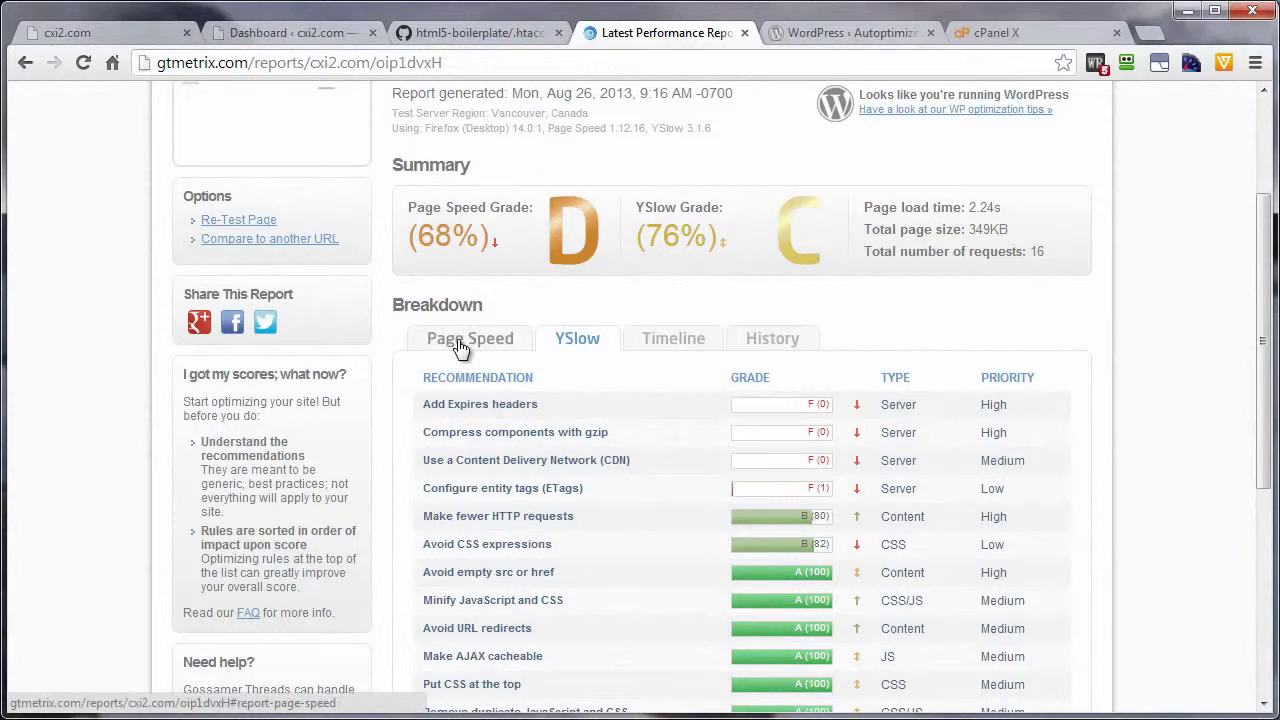
left_click(230, 228)
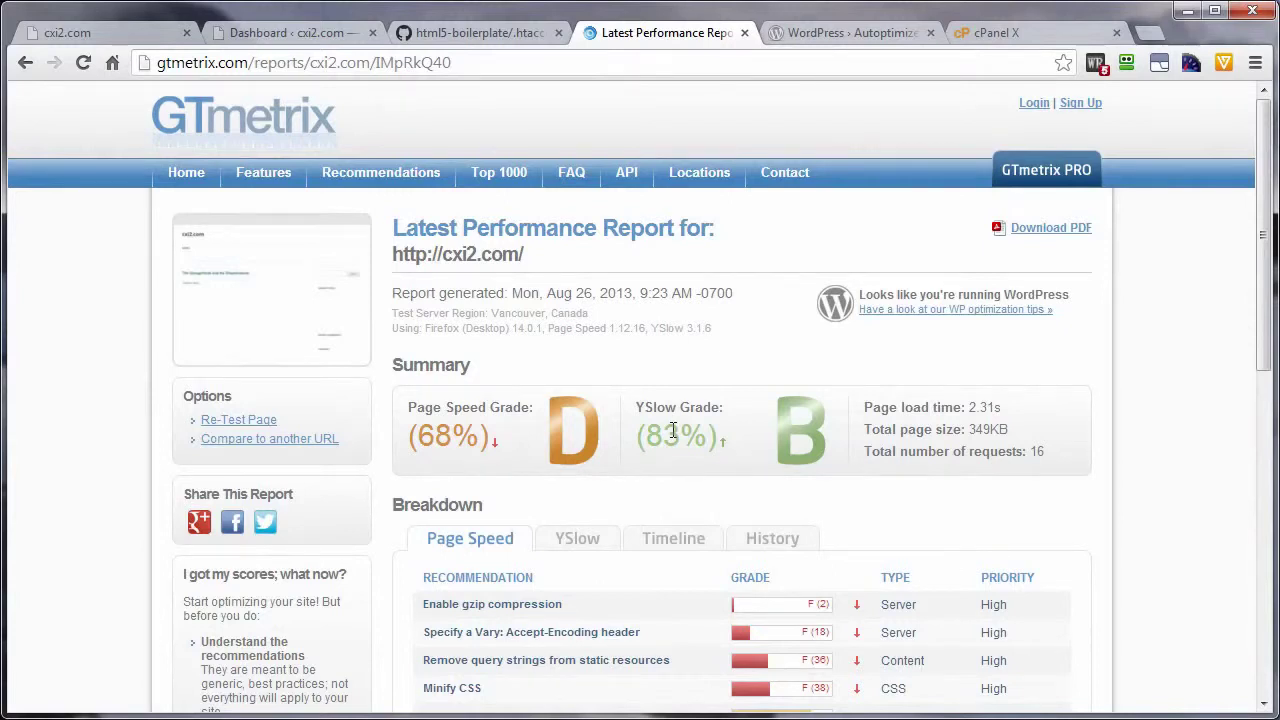
scroll(460, 590, "down", 3)
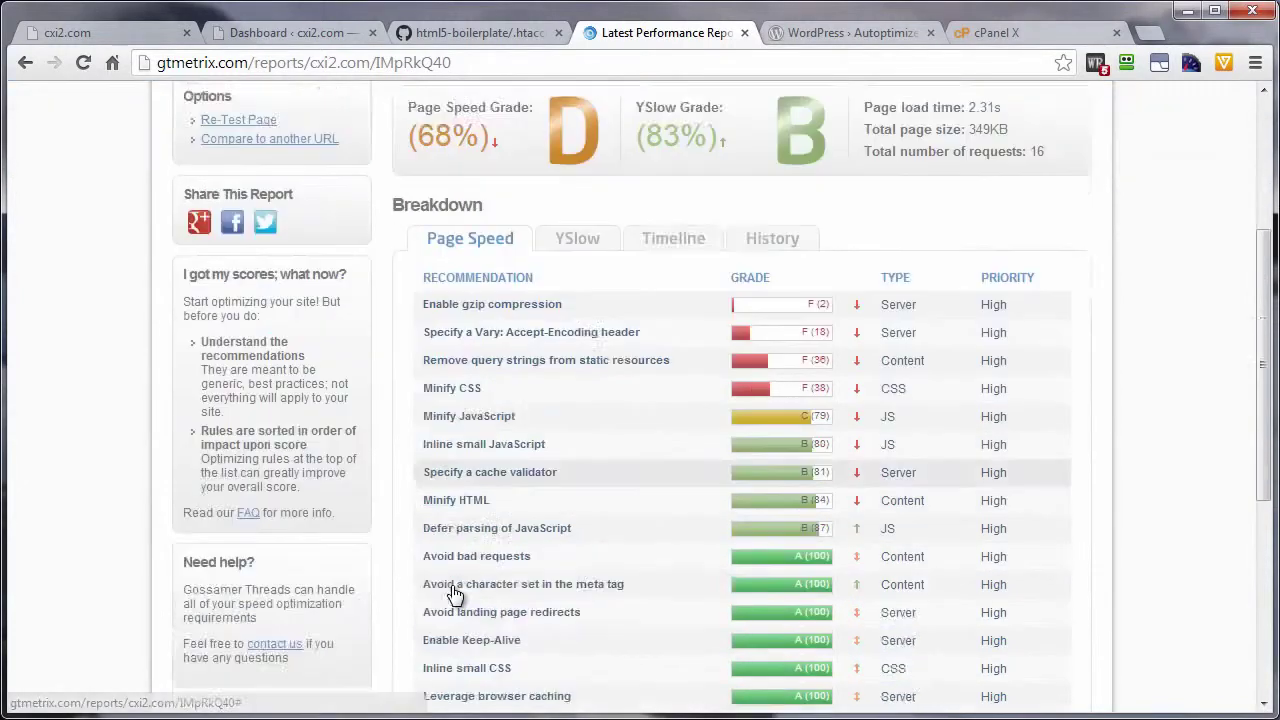
scroll(455, 590, "up", 1)
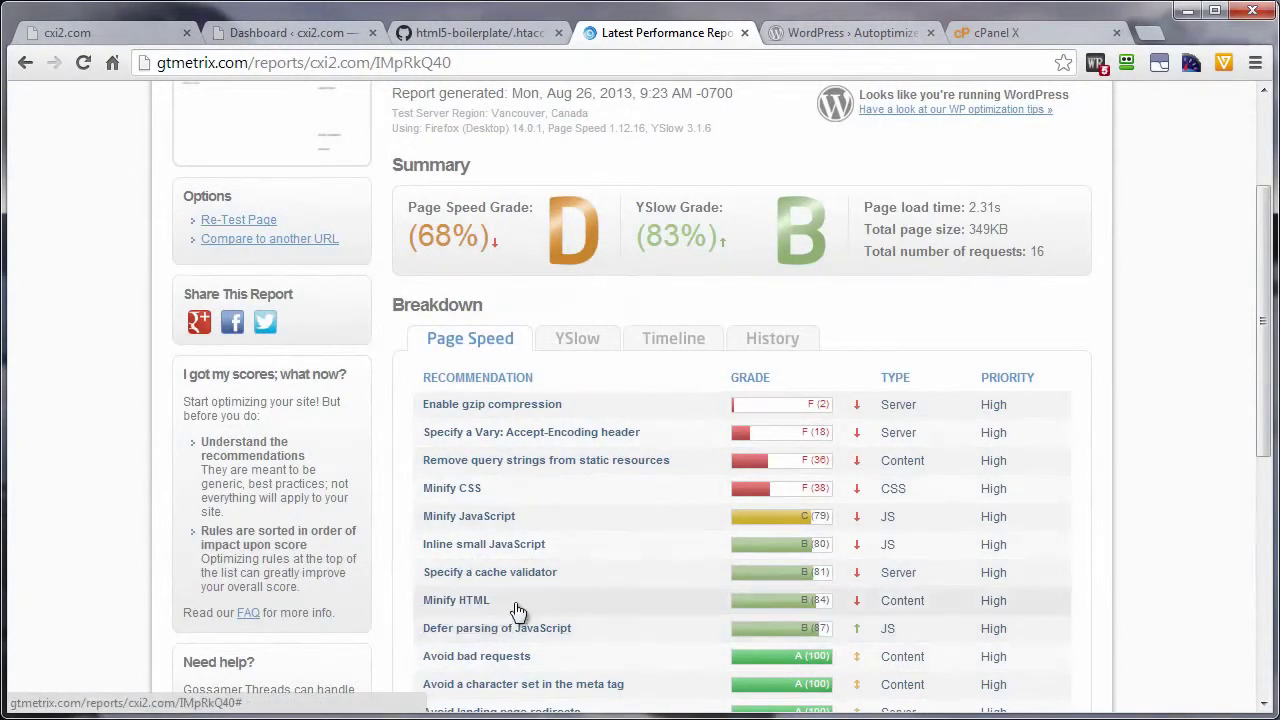
scroll(597, 558, "down", 1)
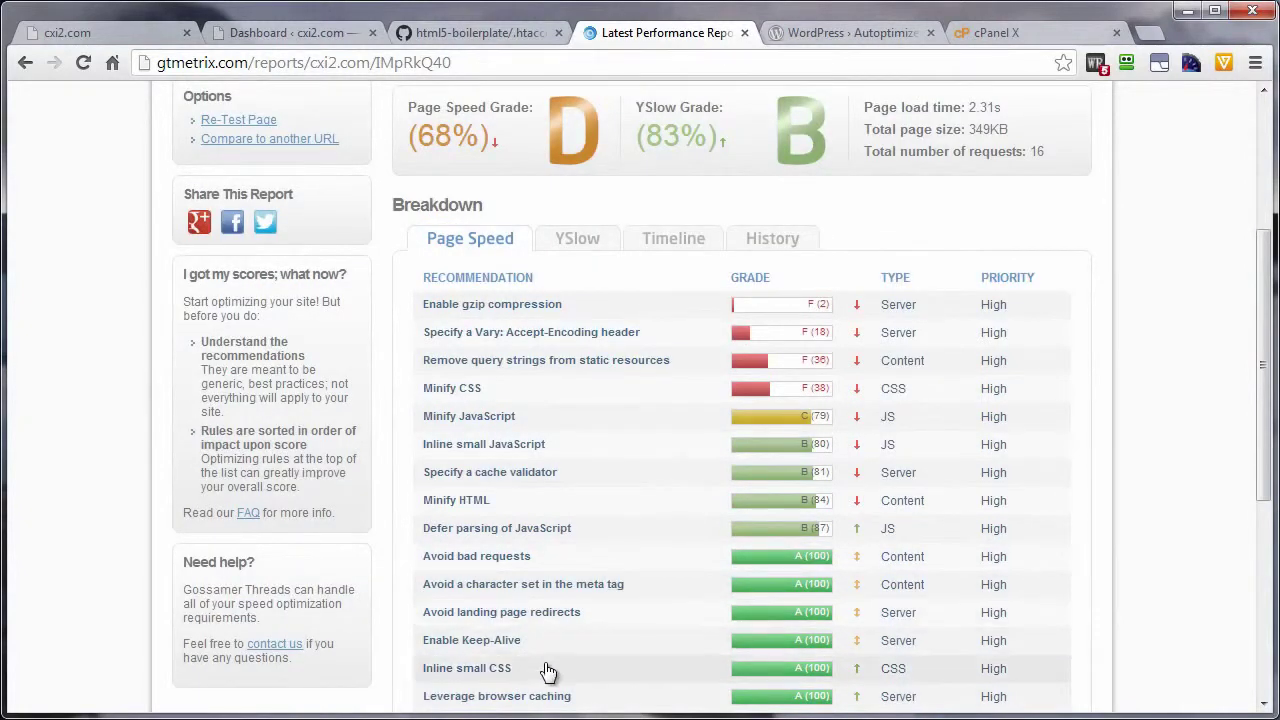
scroll(548, 671, "down", 1)
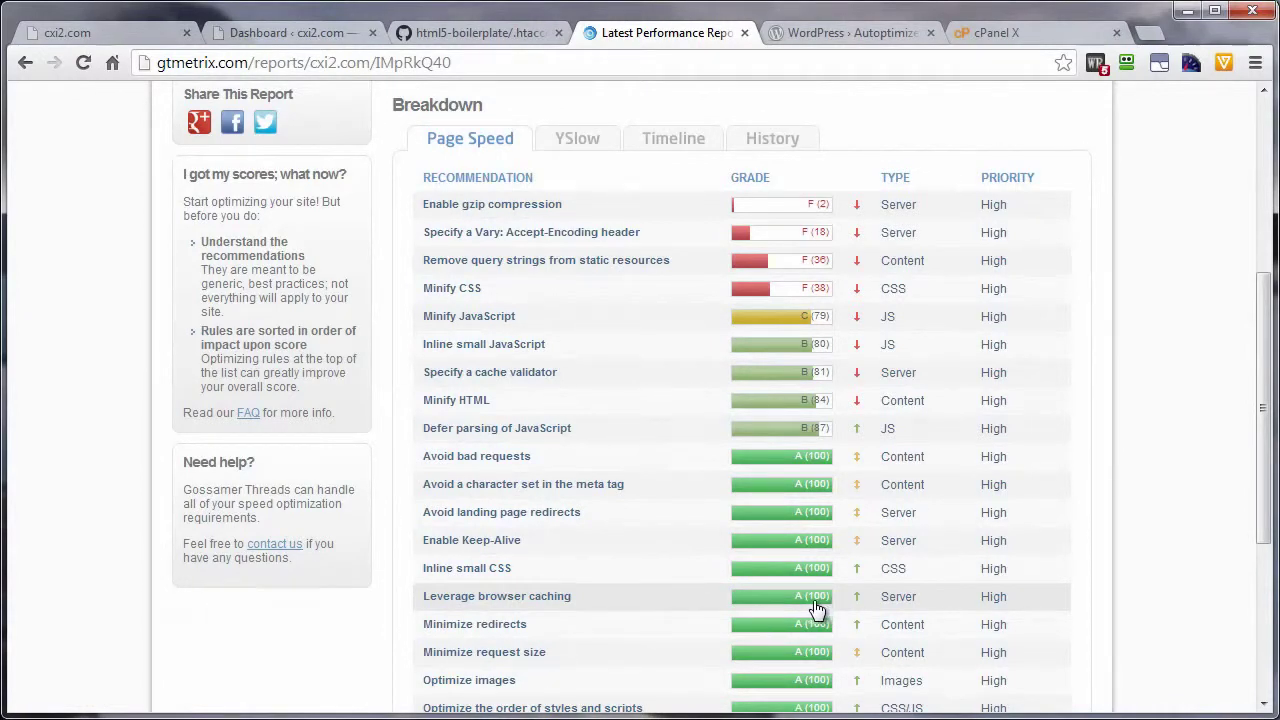
scroll(674, 594, "up", 3)
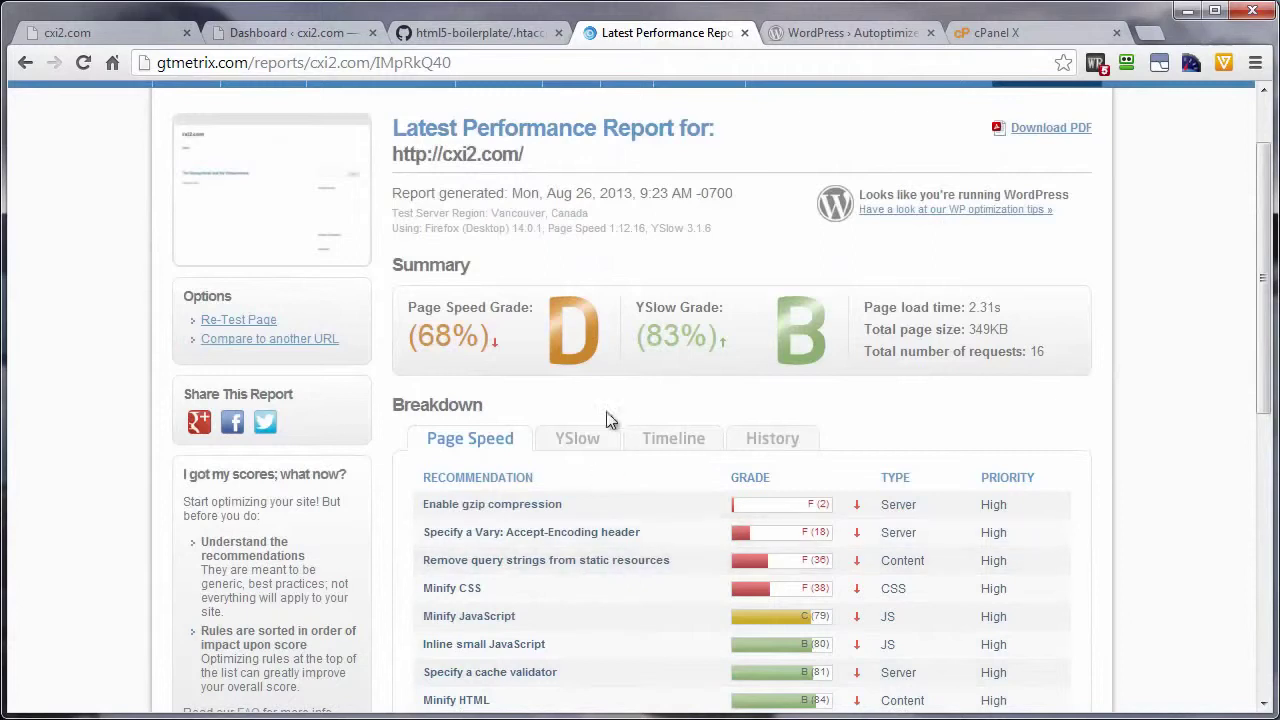
- Review the YSlow recommendations in the cxi2.com report, then bring up the Autoptimize plugin page
left_click(567, 449)
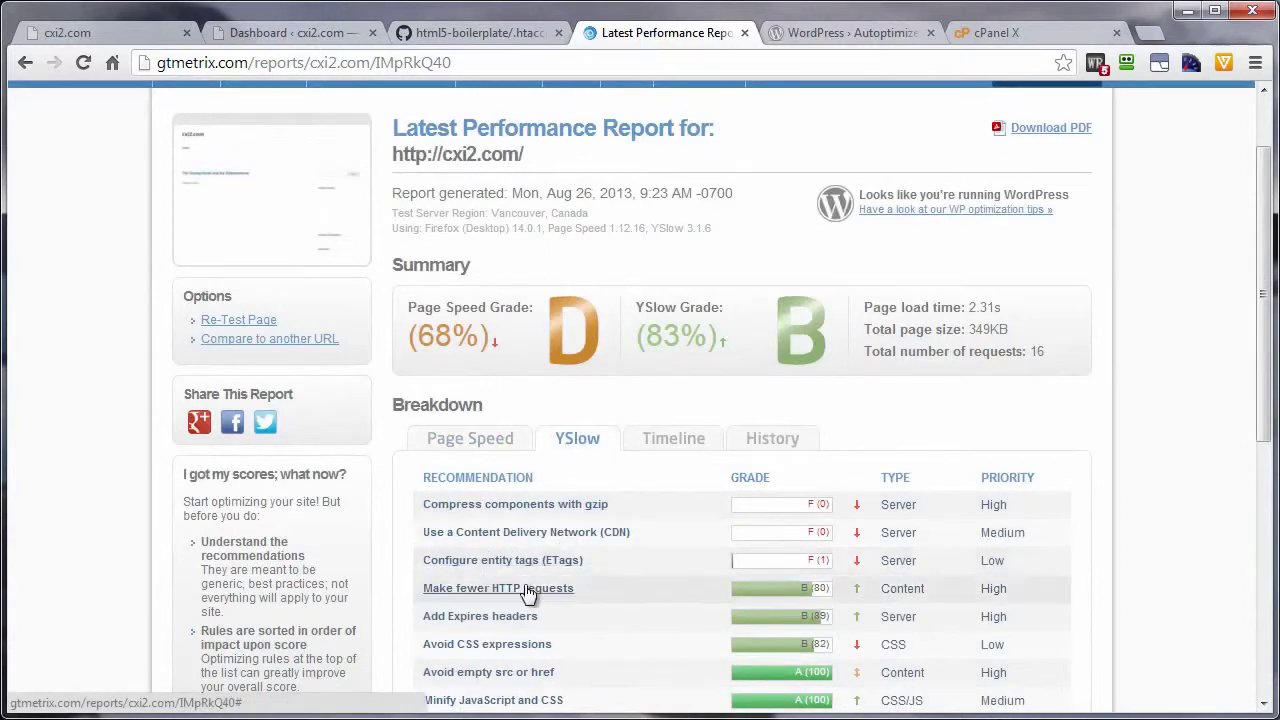
scroll(528, 592, "down", 2)
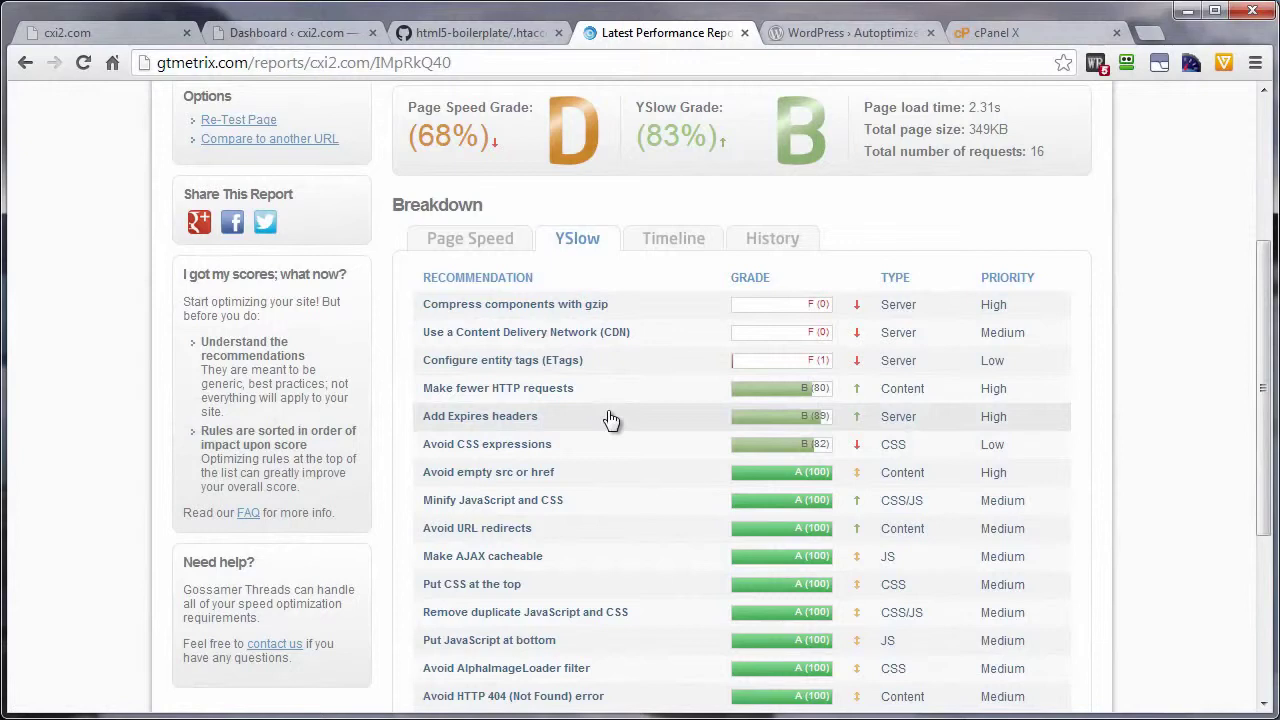
left_click(810, 34)
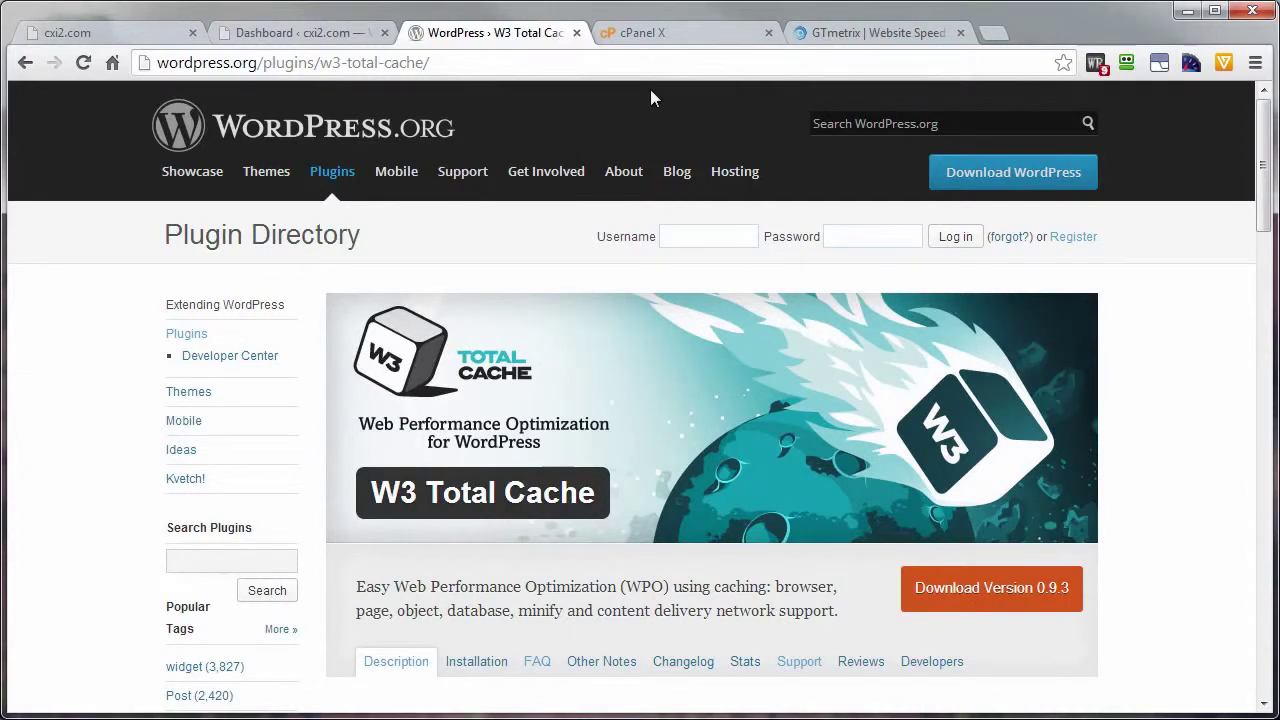
- Copy the cxi2.com site address and run a GTmetrix performance analysis on it
left_click(77, 31)
mouse_move(93, 95)
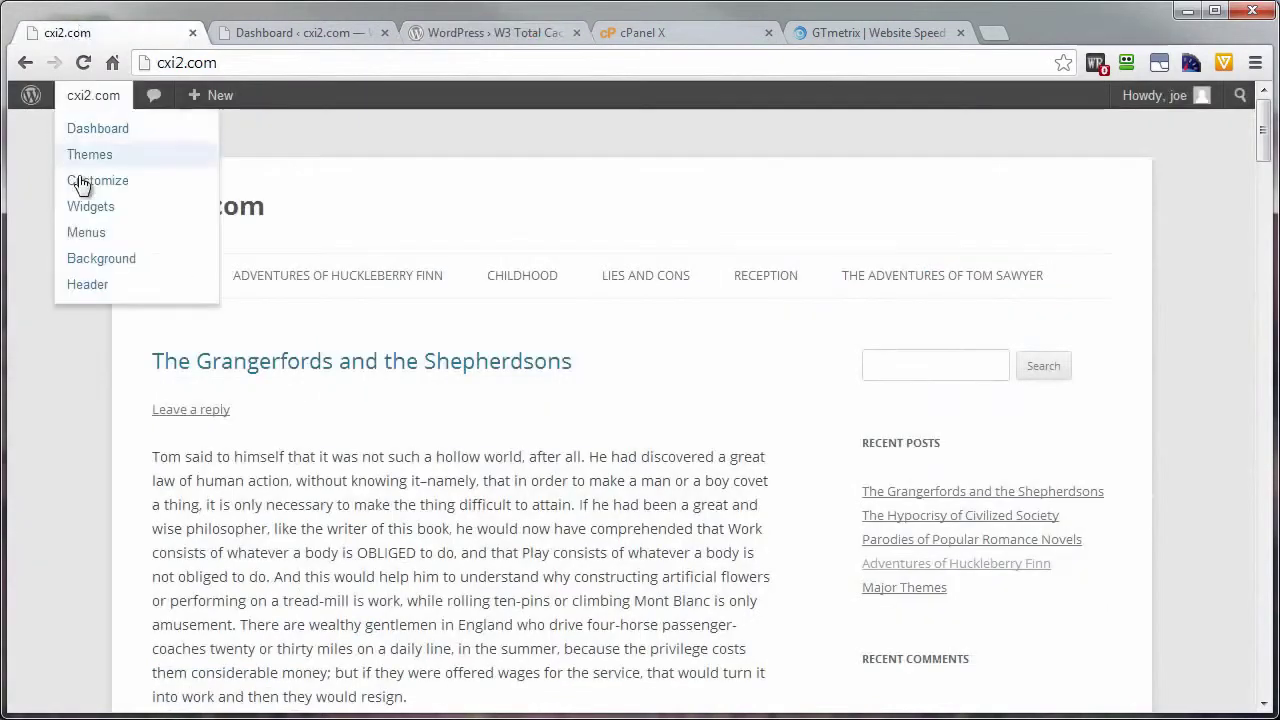
left_click(159, 65)
right_click(168, 67)
left_click(225, 97)
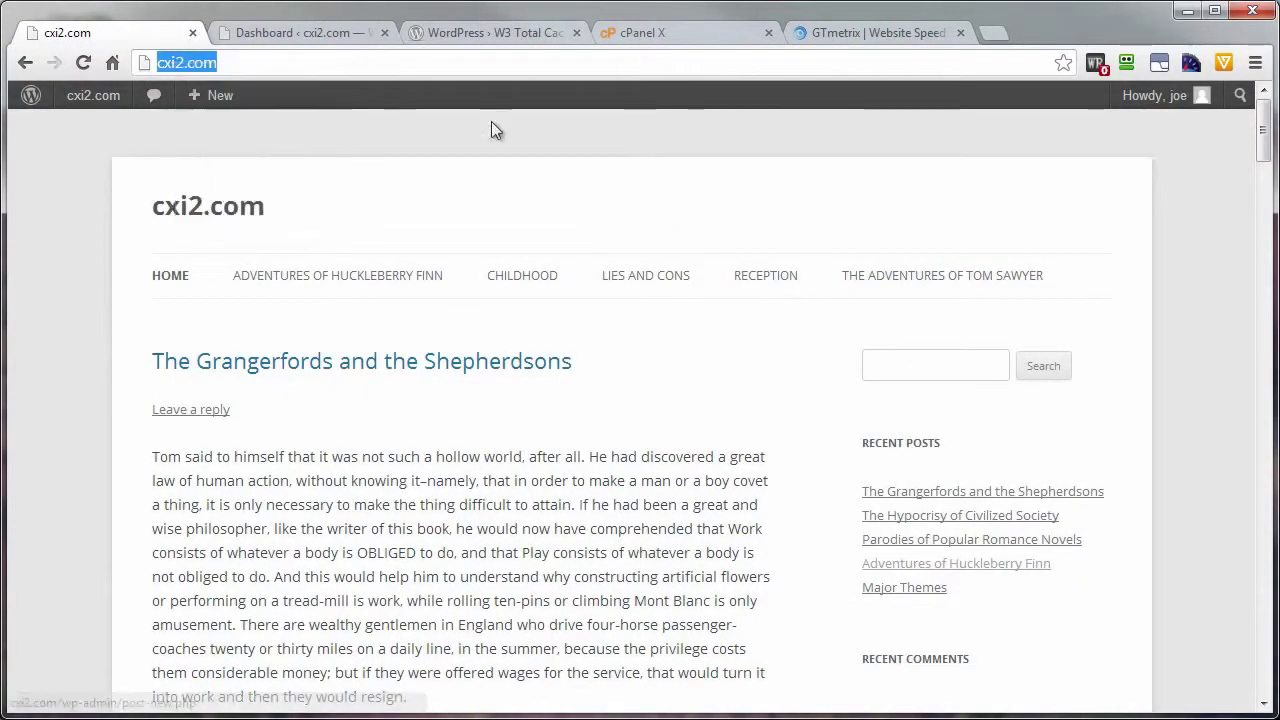
left_click(835, 31)
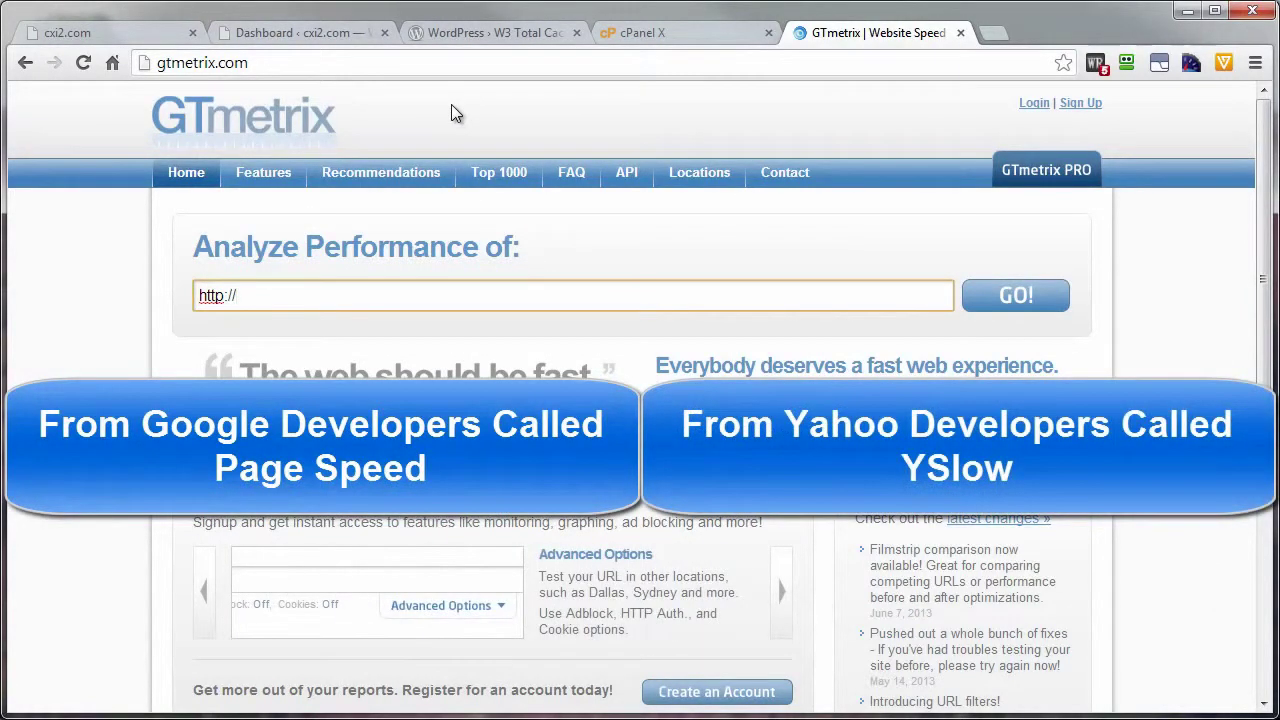
left_click(244, 317)
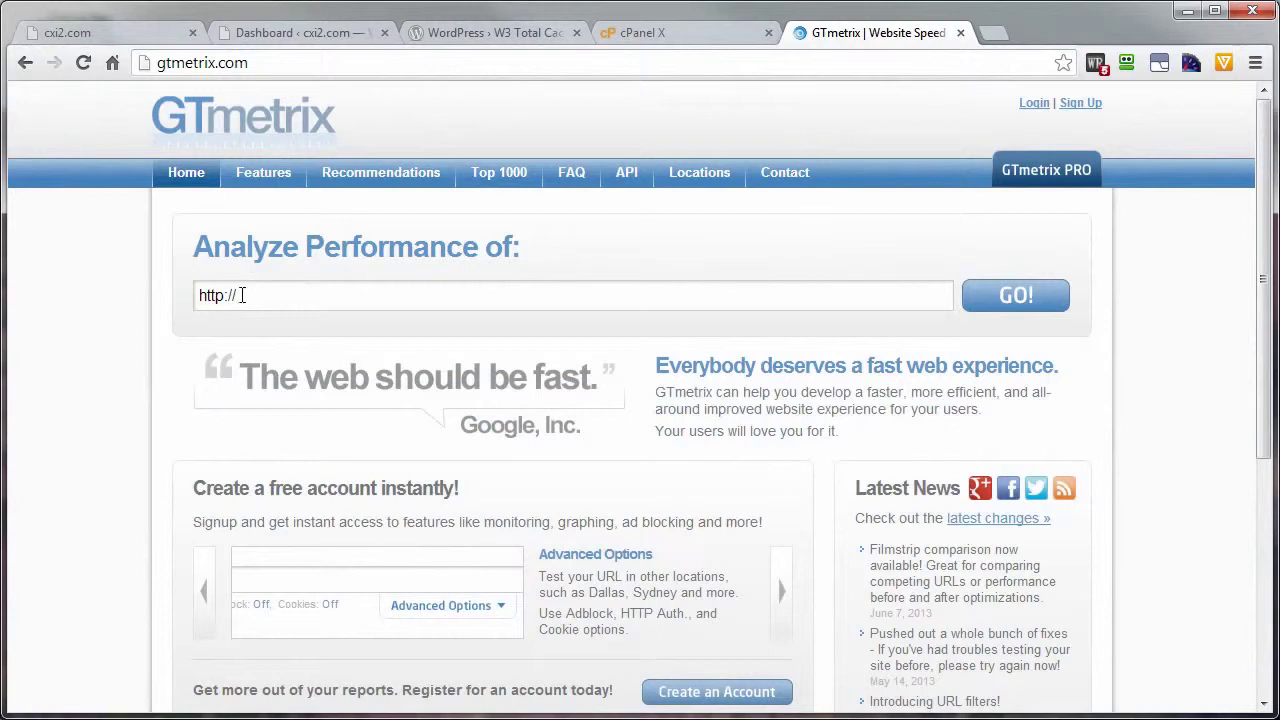
key("ctrl+v")
left_click(1020, 300)
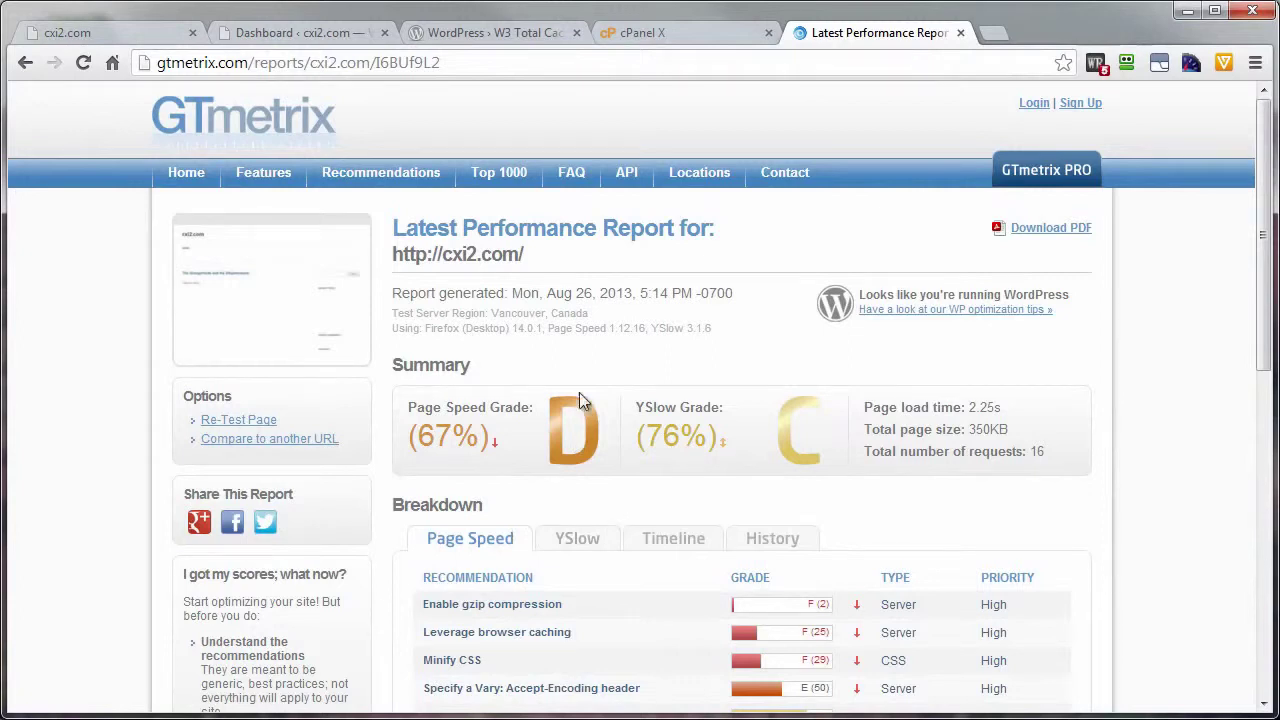
- Search for "w3 total cache" among the installable plugins in the cxi2.com WordPress dashboard
left_click(277, 35)
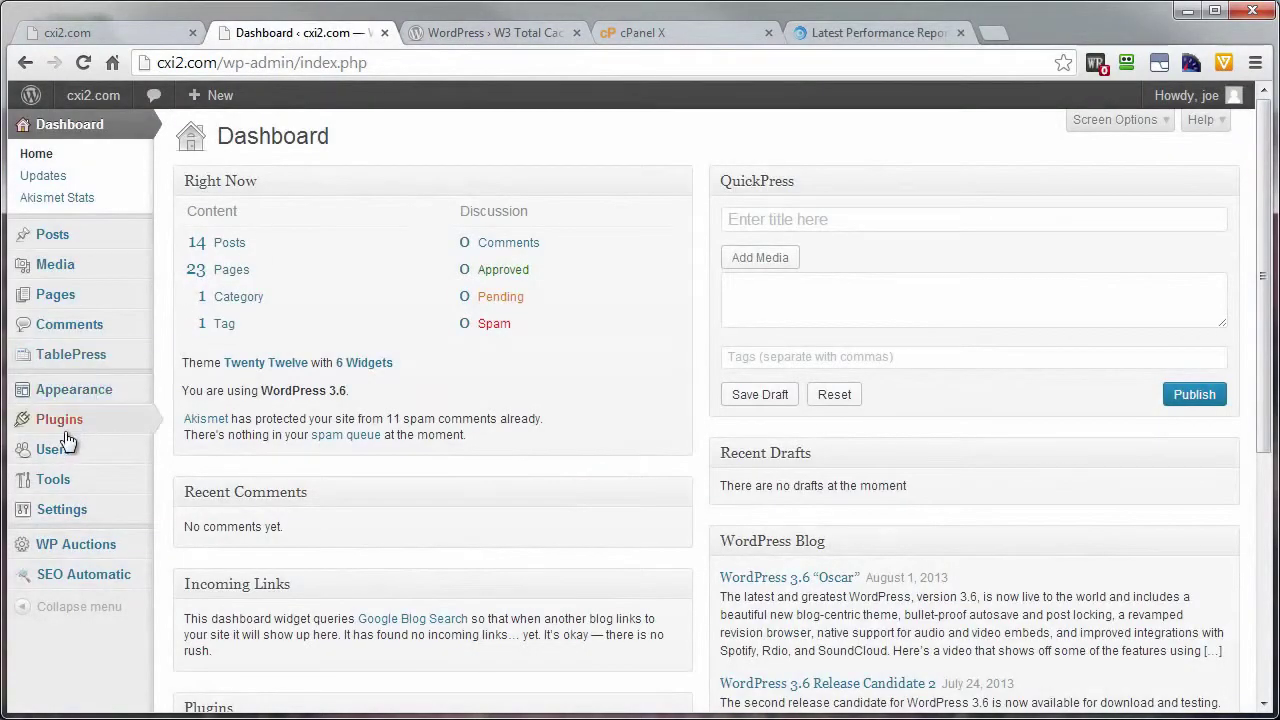
mouse_move(97, 424)
left_click(216, 442)
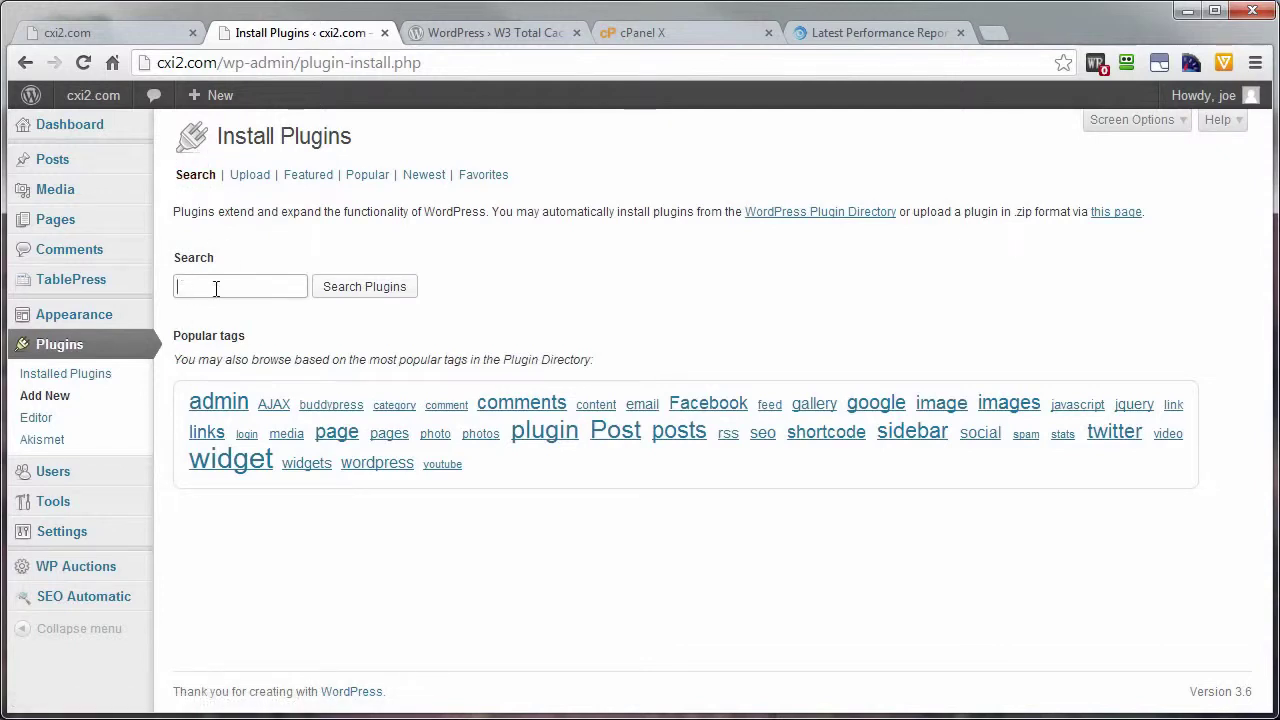
left_click(278, 289)
left_click(325, 301)
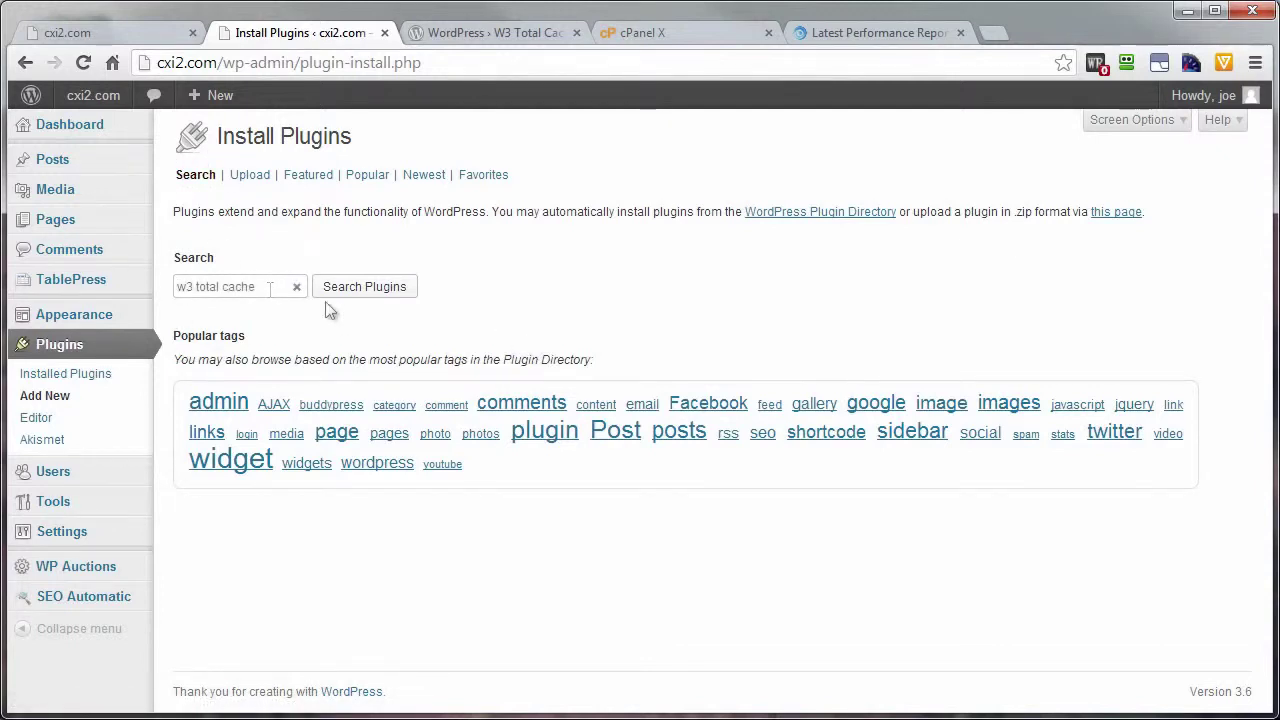
left_click(387, 289)
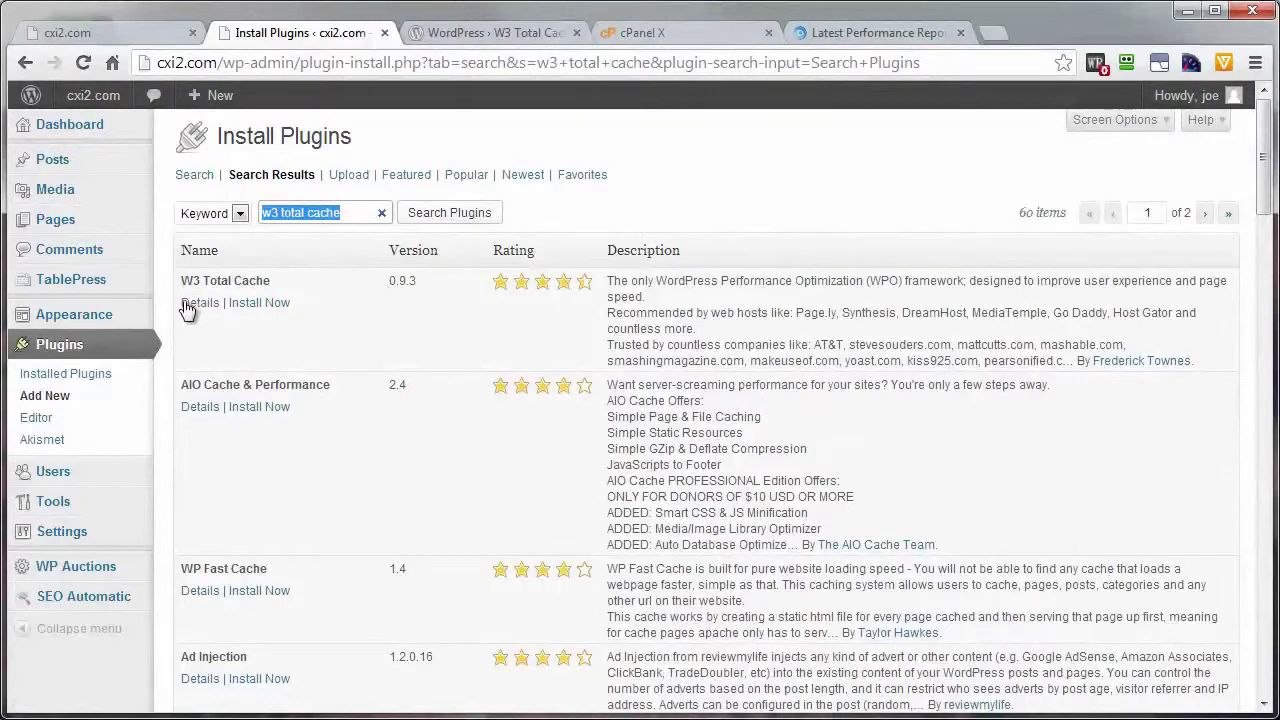
- Examine the W3 Total Cache plugin's description, ratings and support forum topics on WordPress.org
left_click(199, 303)
left_click(470, 32)
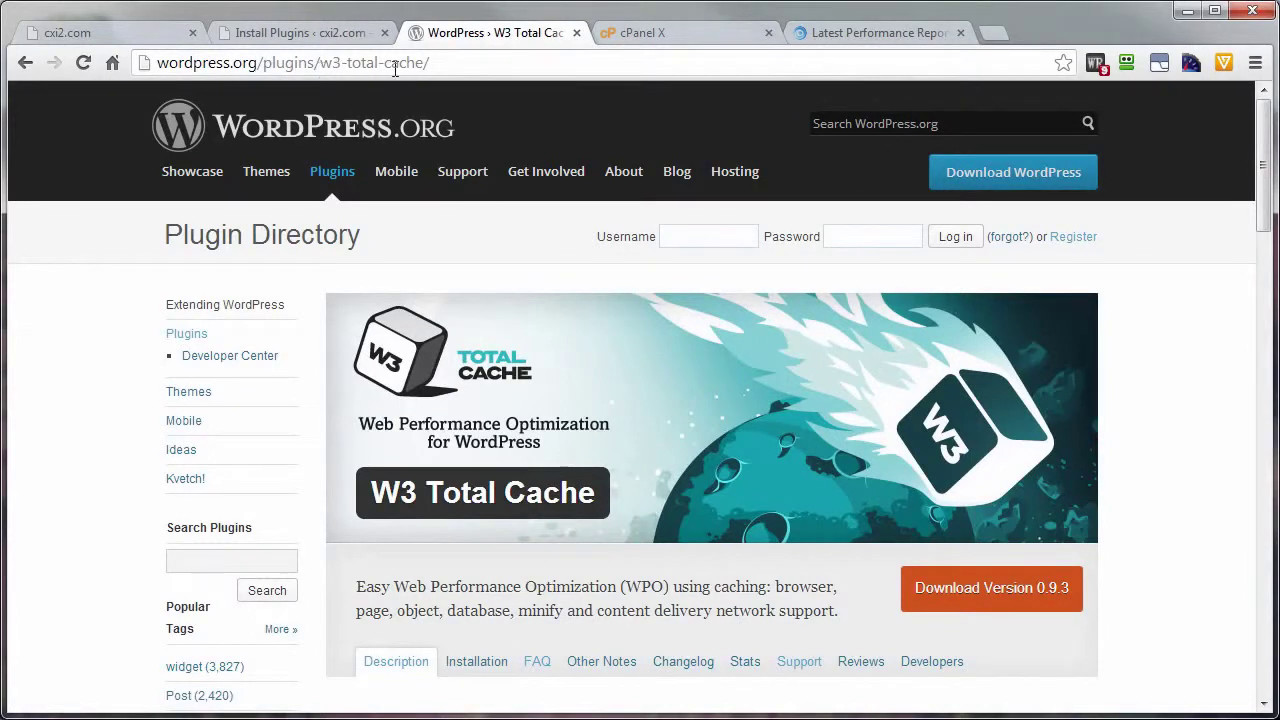
scroll(457, 220, "down", 3)
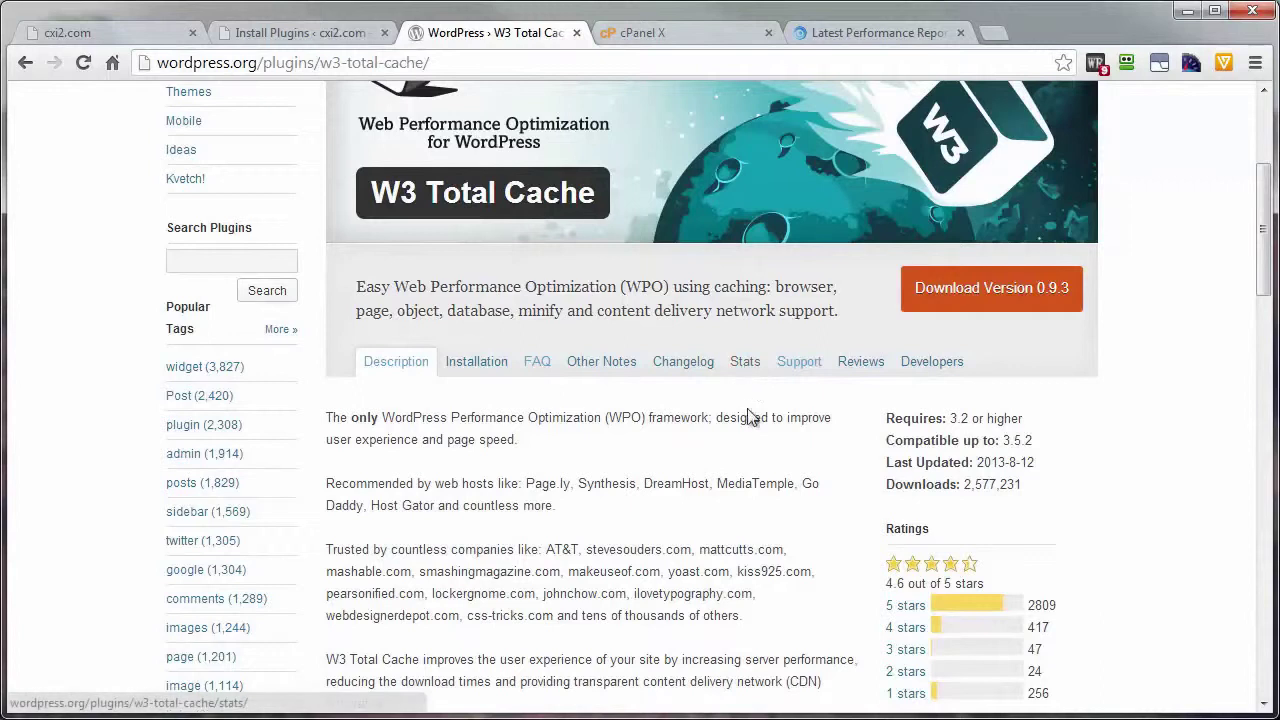
left_click(799, 368)
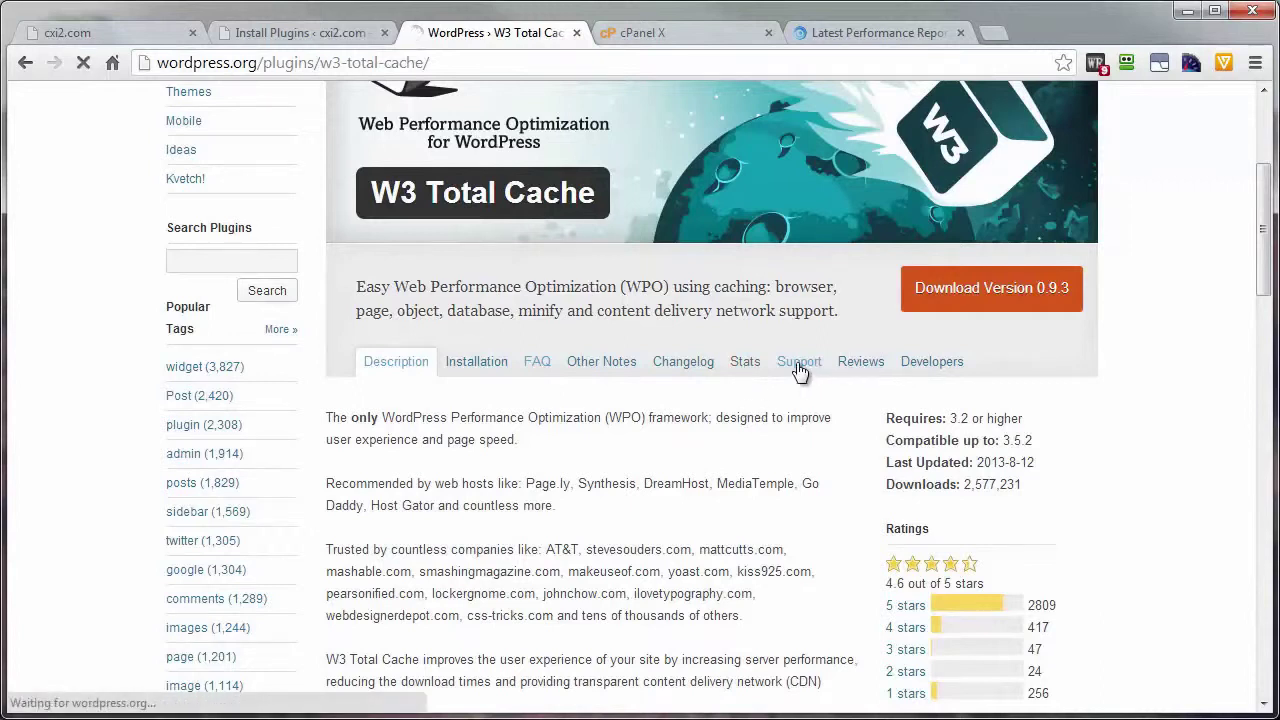
scroll(614, 473, "down", 4)
scroll(614, 473, "down", 1)
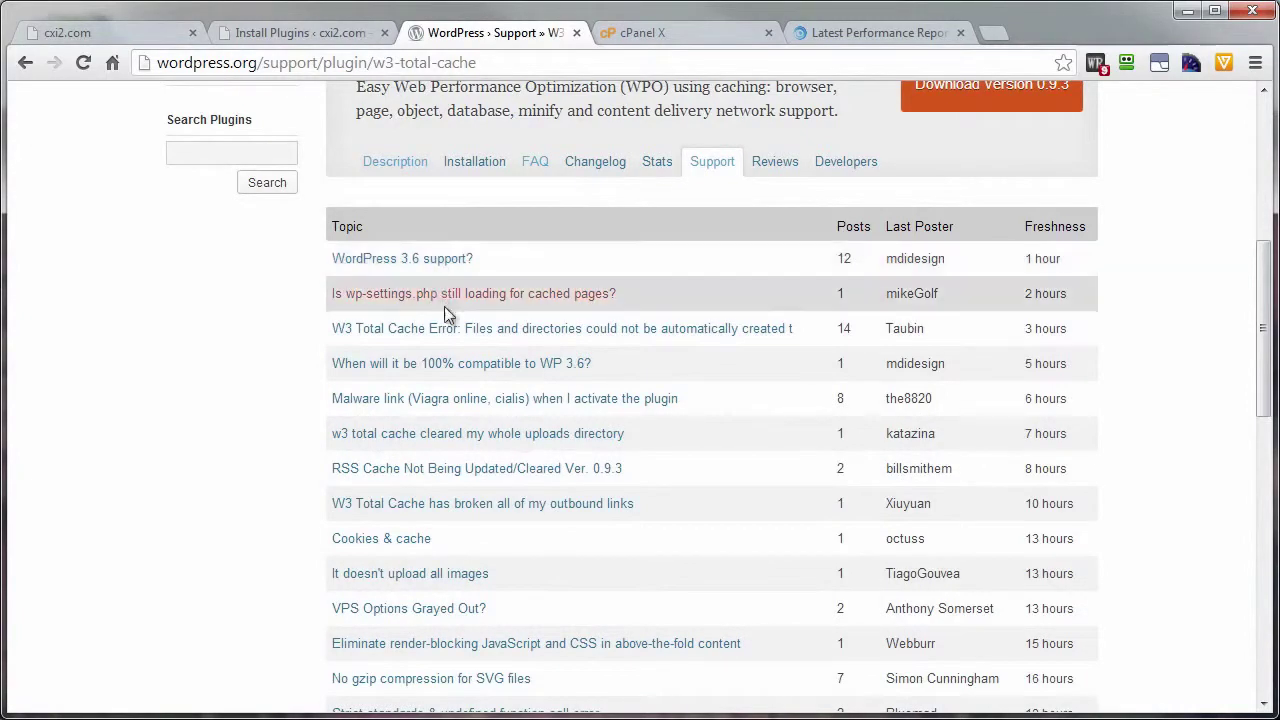
scroll(442, 600, "down", 2)
scroll(442, 605, "down", 2)
scroll(442, 605, "up", 7)
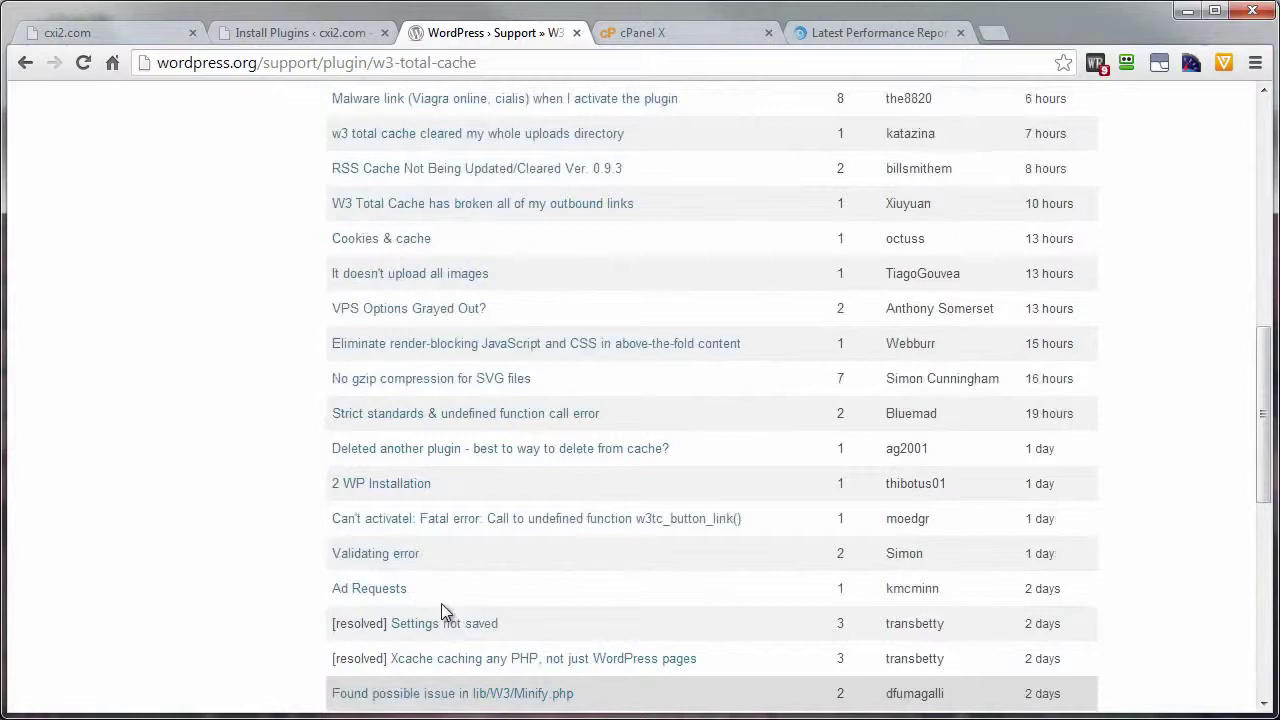
- Install the W3 Total Cache plugin from the dashboard's search results and activate it
left_click(269, 35)
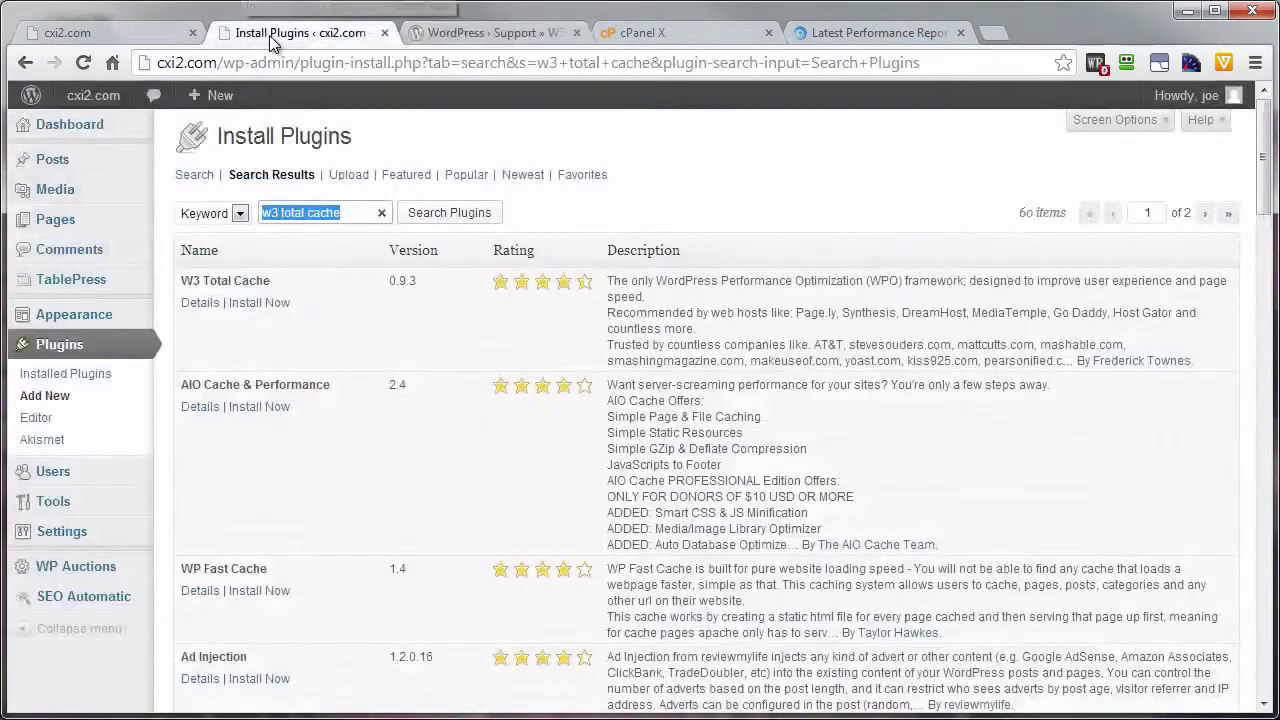
left_click(254, 303)
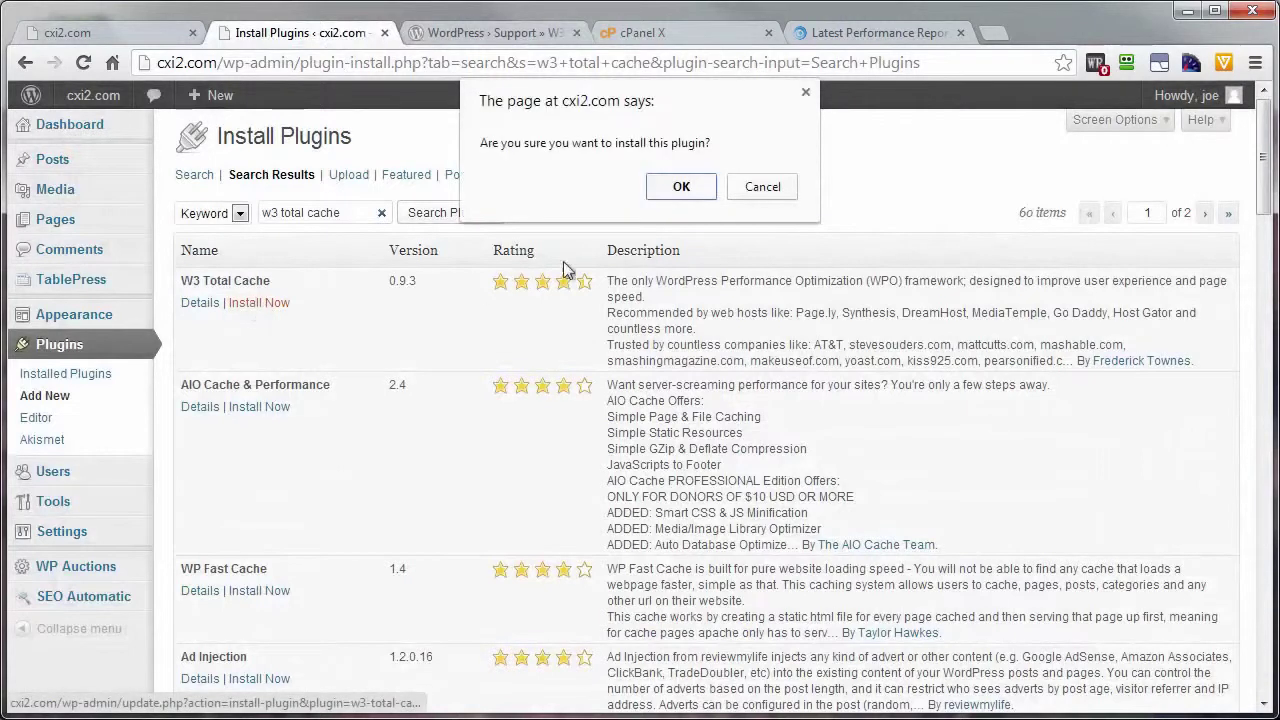
left_click(681, 187)
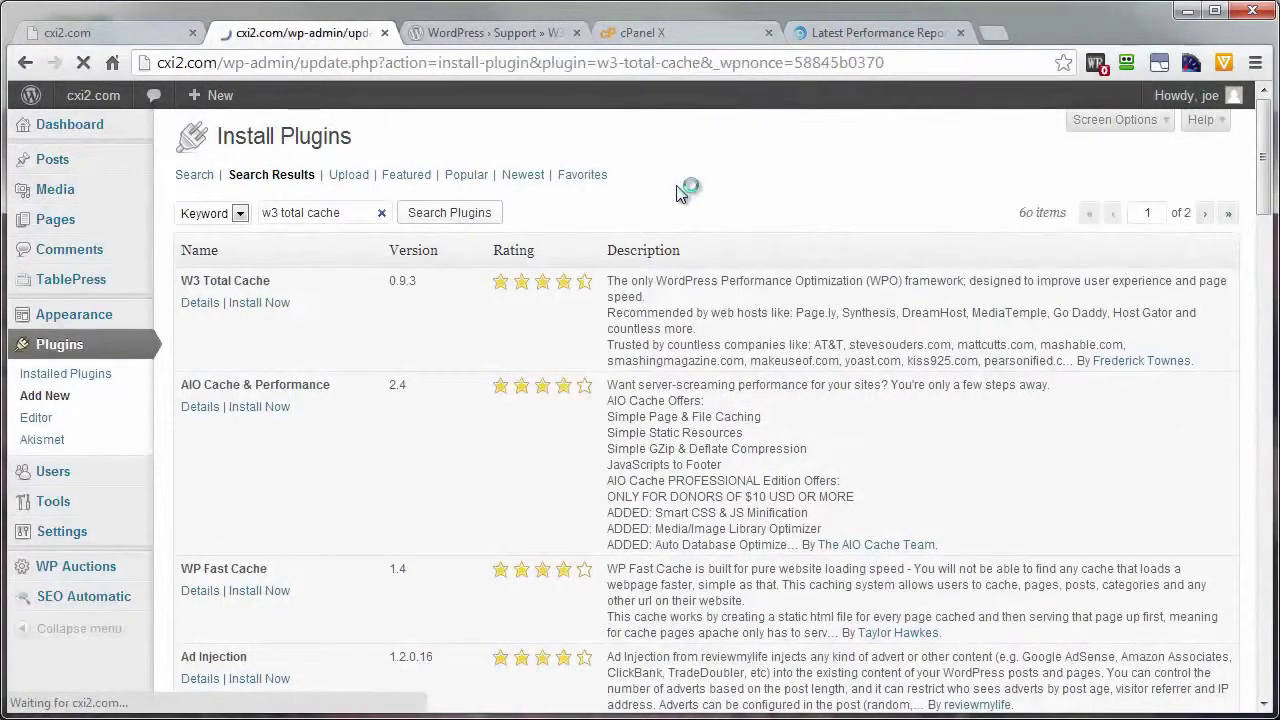
left_click(214, 289)
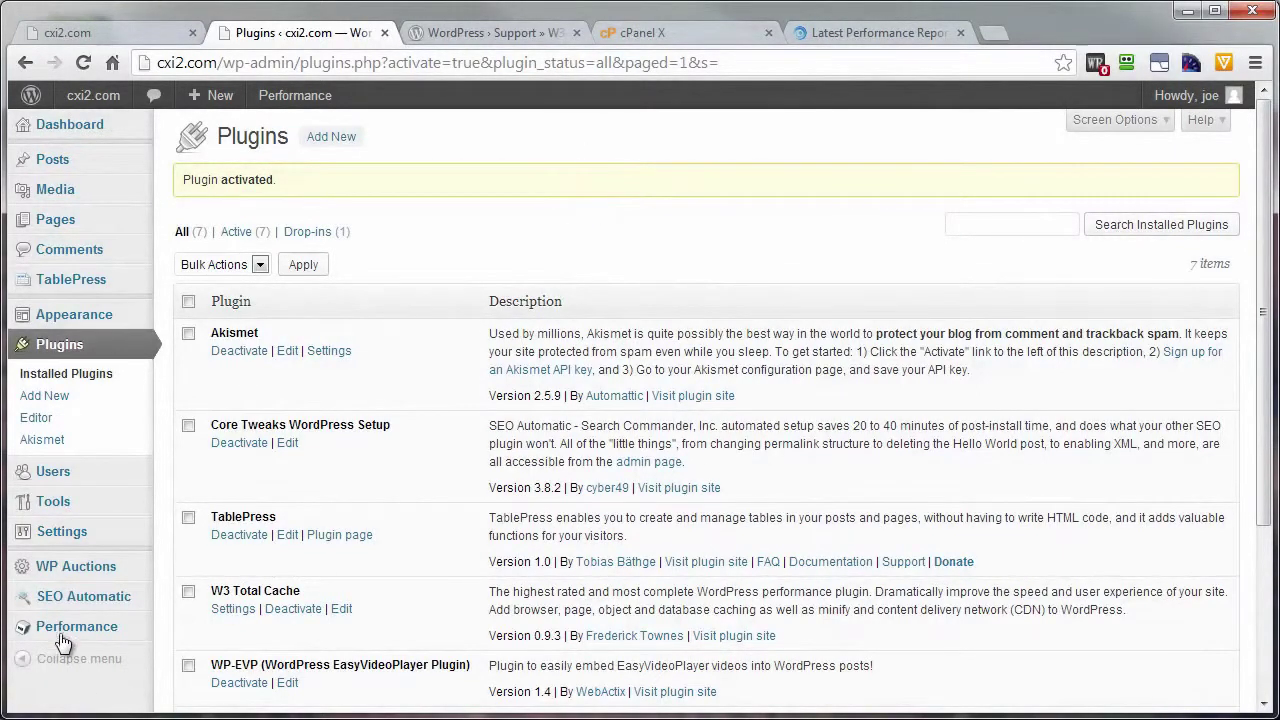
- Examine W3 Total Cache's FAQ page and its built-in help overview
mouse_move(62, 640)
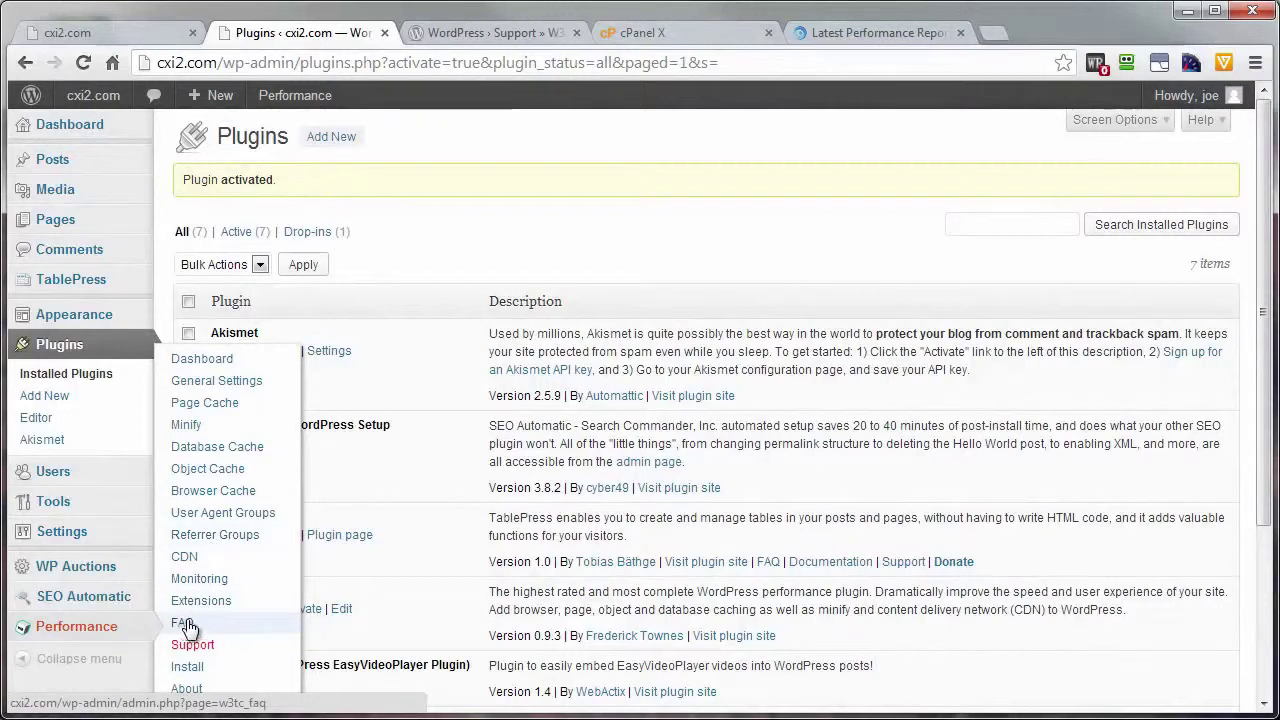
left_click(474, 37)
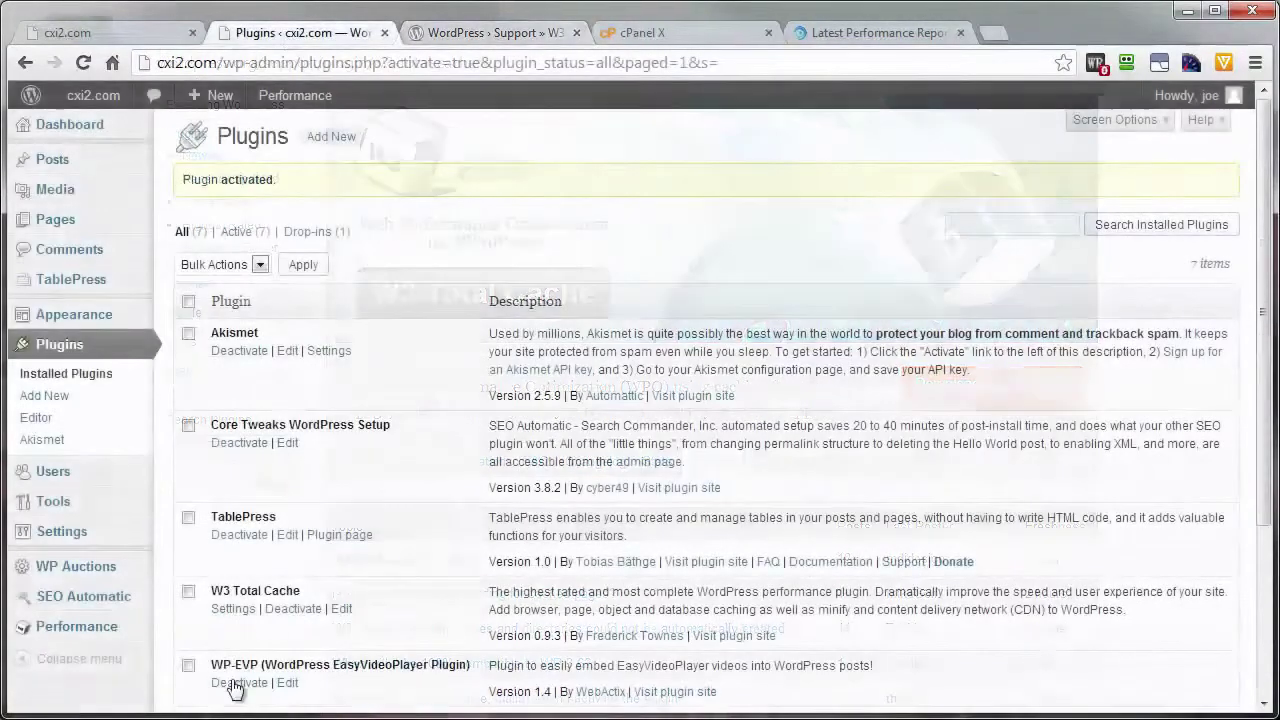
mouse_move(100, 626)
left_click(184, 622)
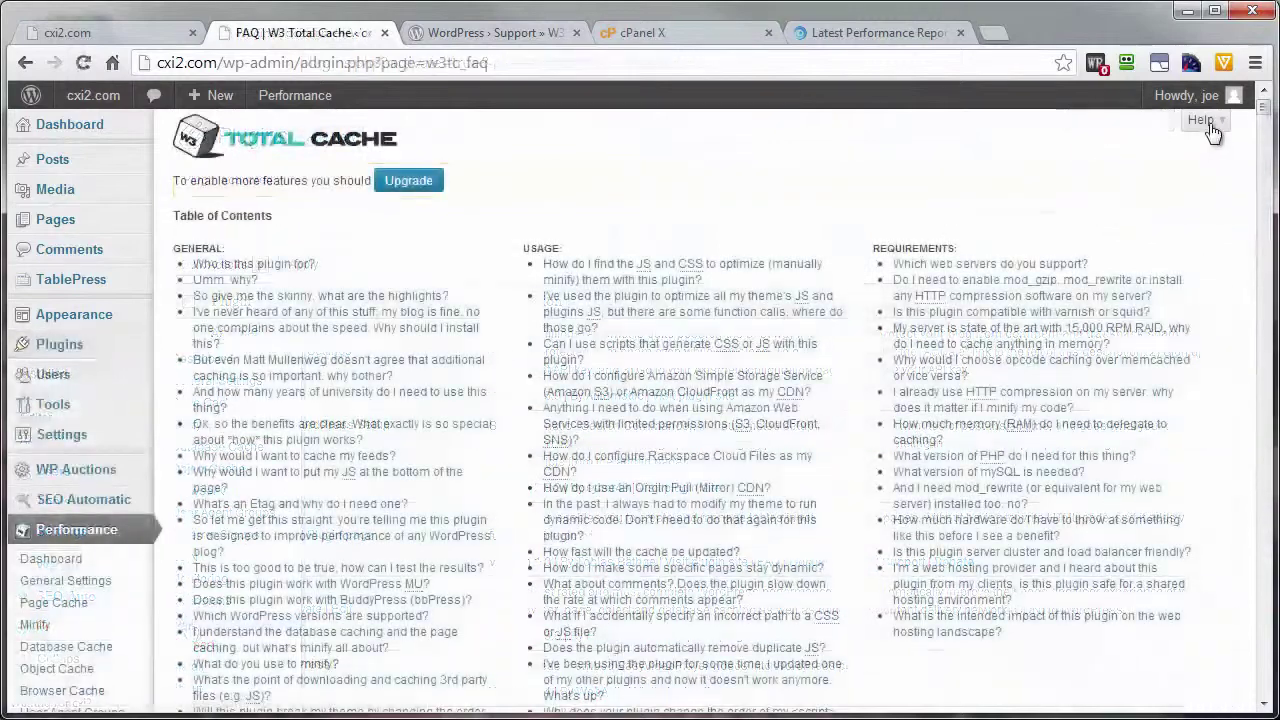
left_click(1203, 121)
scroll(1128, 157, "down", 5)
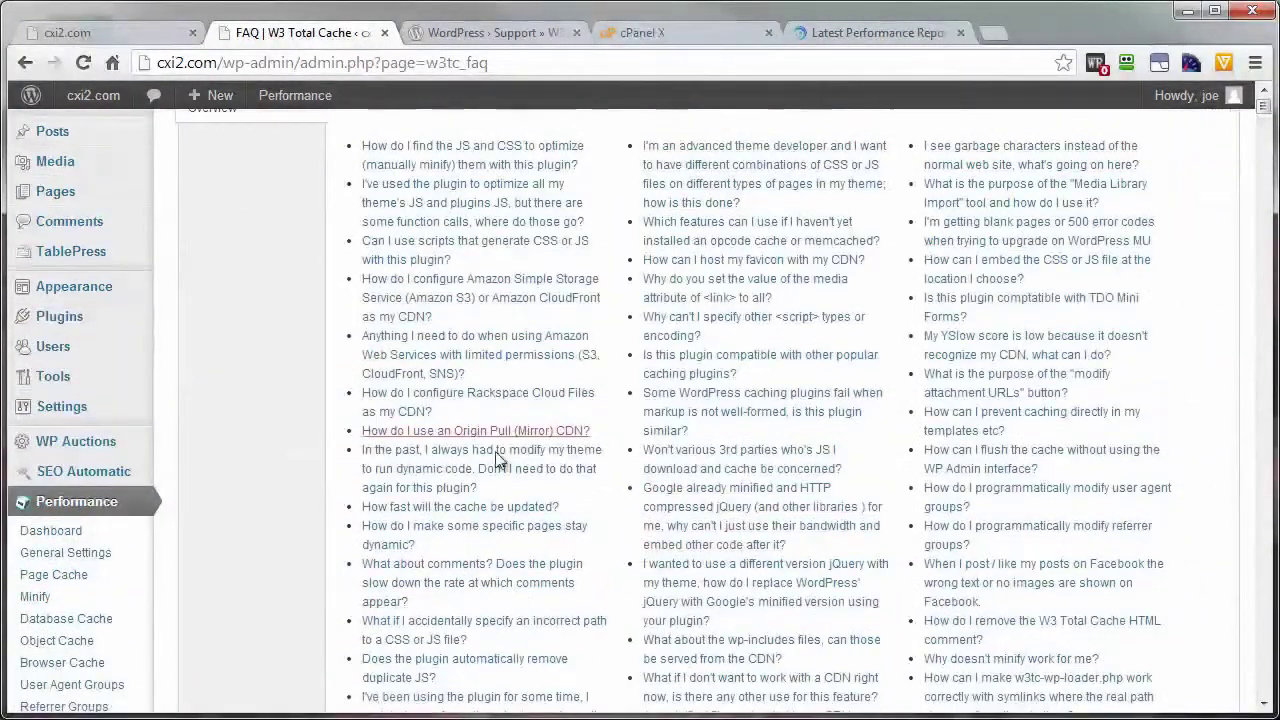
- Look through W3 Total Cache's general settings, including page cache, minify, database cache and object cache
left_click(66, 558)
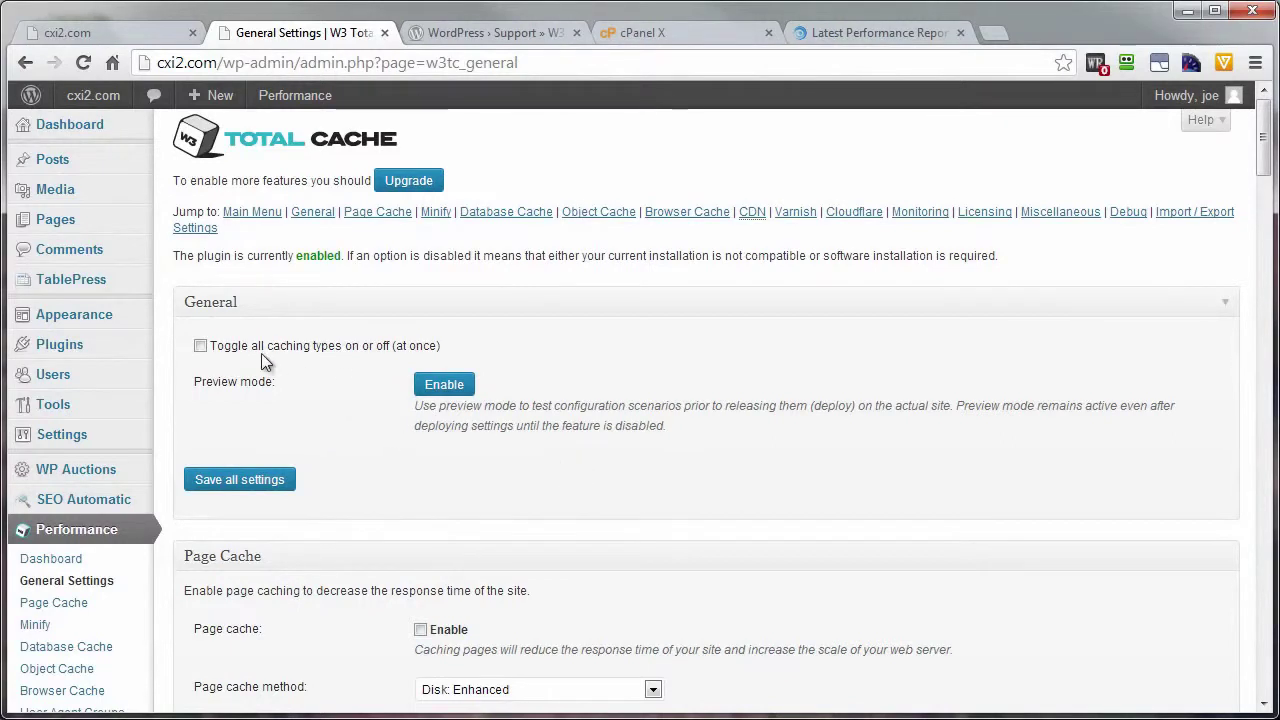
scroll(328, 445, "down", 3)
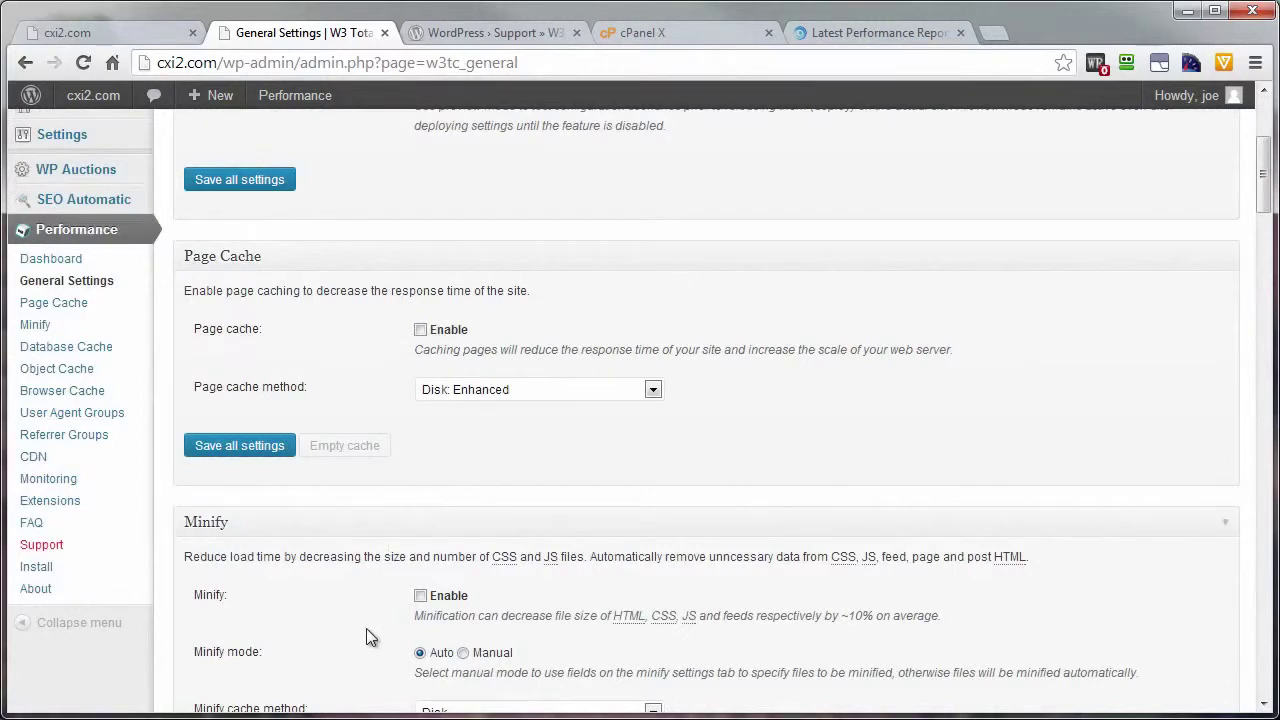
scroll(366, 630, "down", 3)
scroll(366, 625, "up", 5)
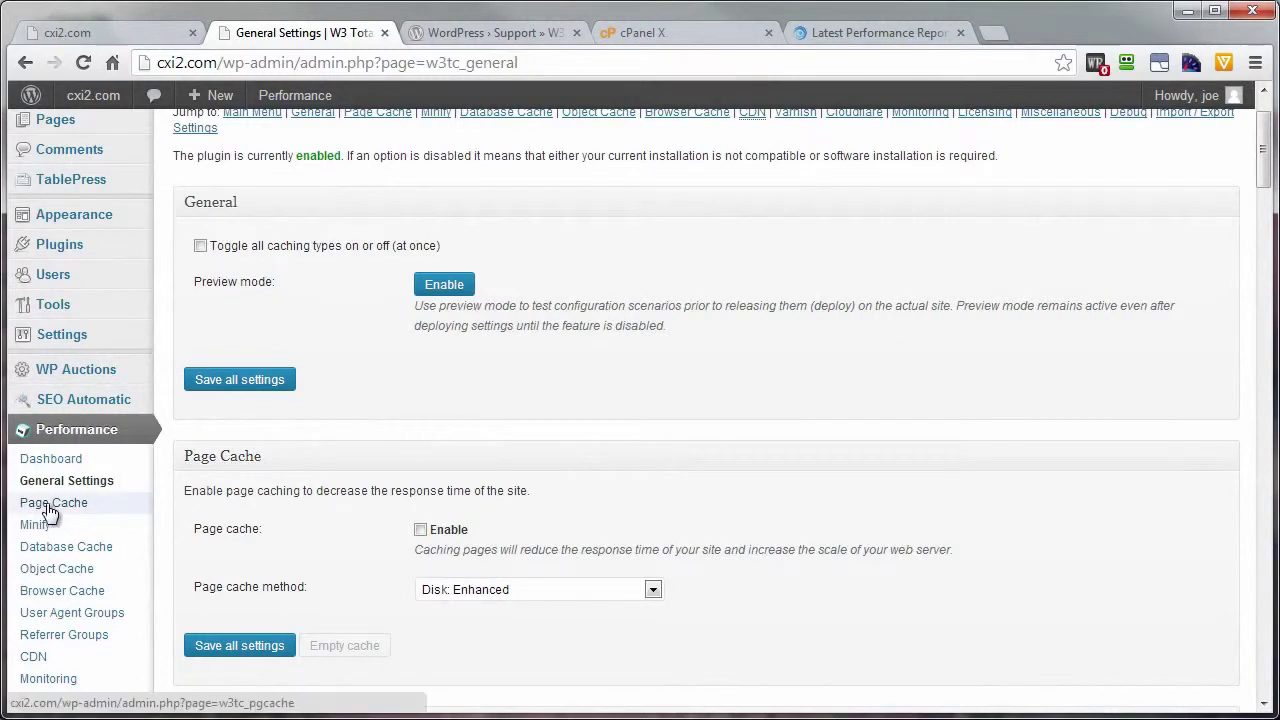
scroll(300, 484, "down", 3)
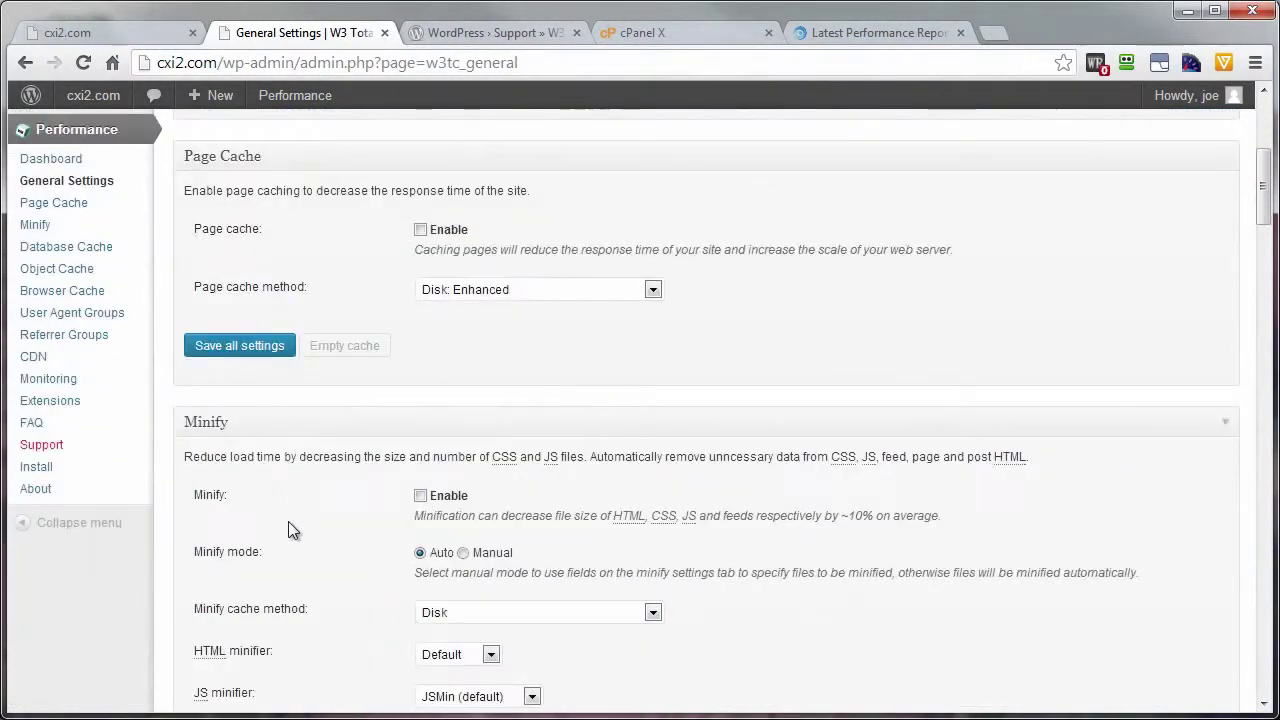
scroll(239, 474, "down", 3)
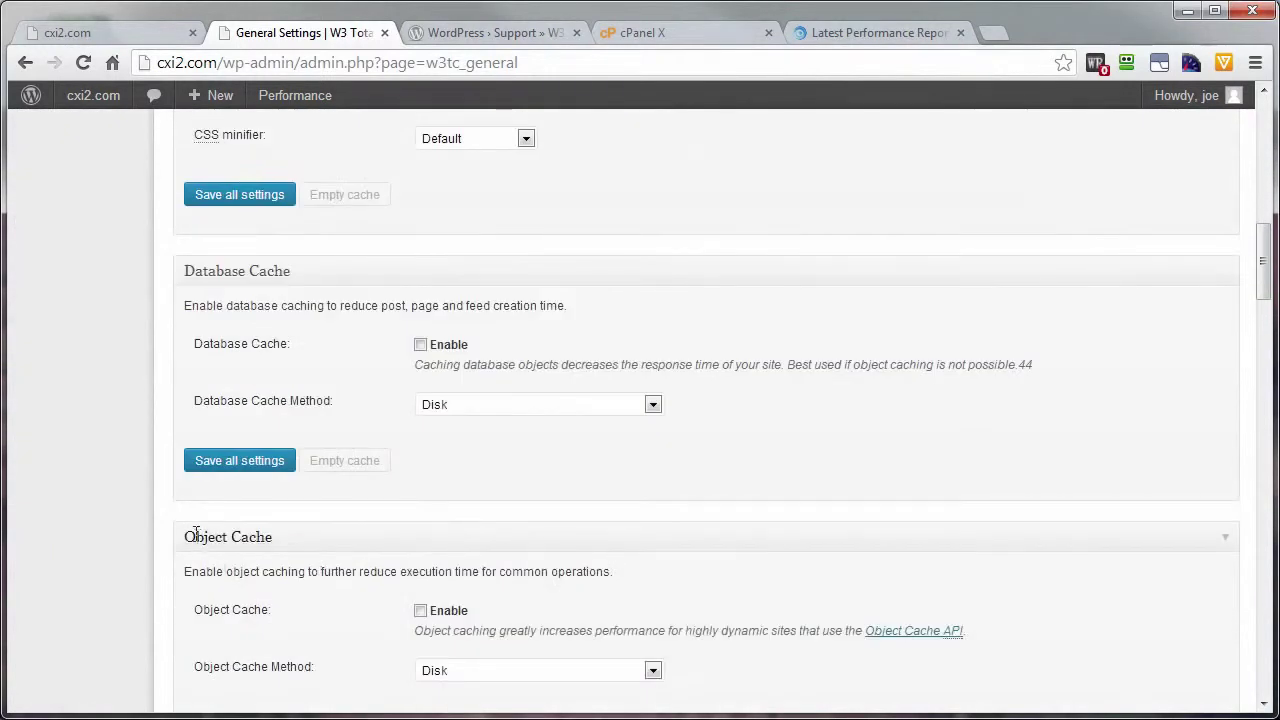
scroll(339, 562, "down", 3)
scroll(370, 530, "up", 5)
scroll(340, 515, "up", 5)
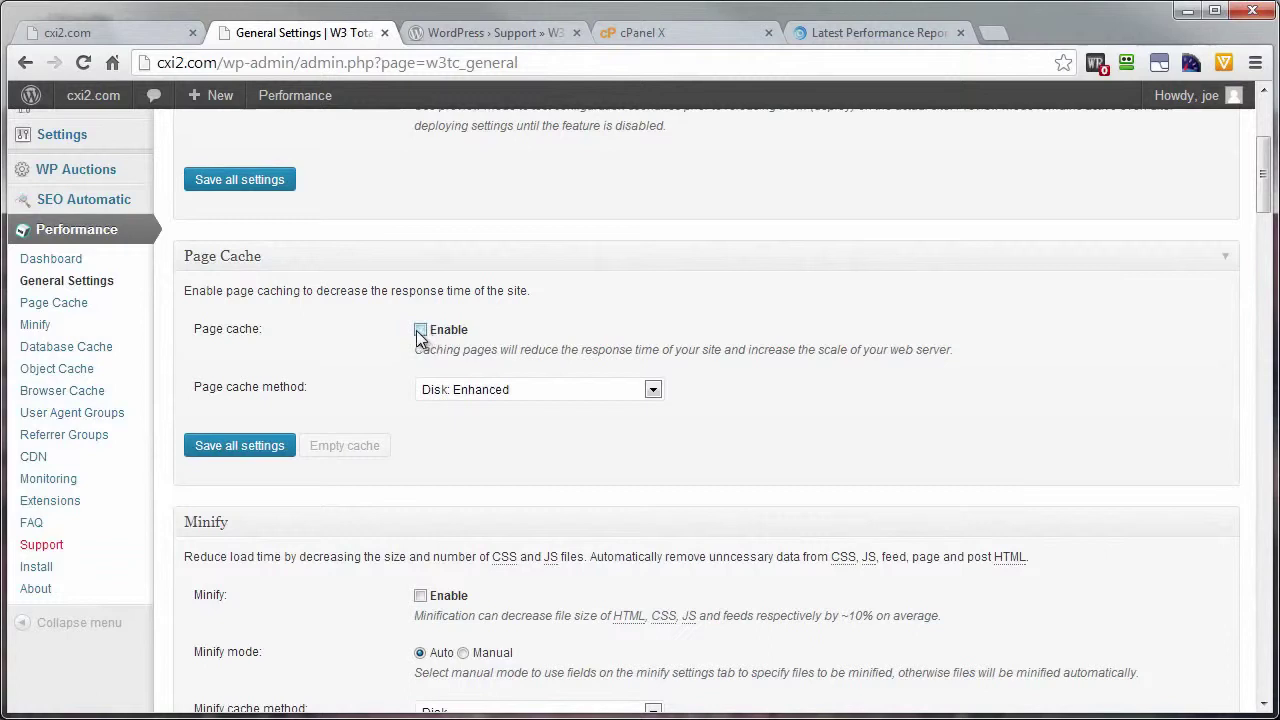
- In the page cache settings, enable caching of feeds, SSL requests and requests only for the cxi2.com site address, and save
left_click(33, 310)
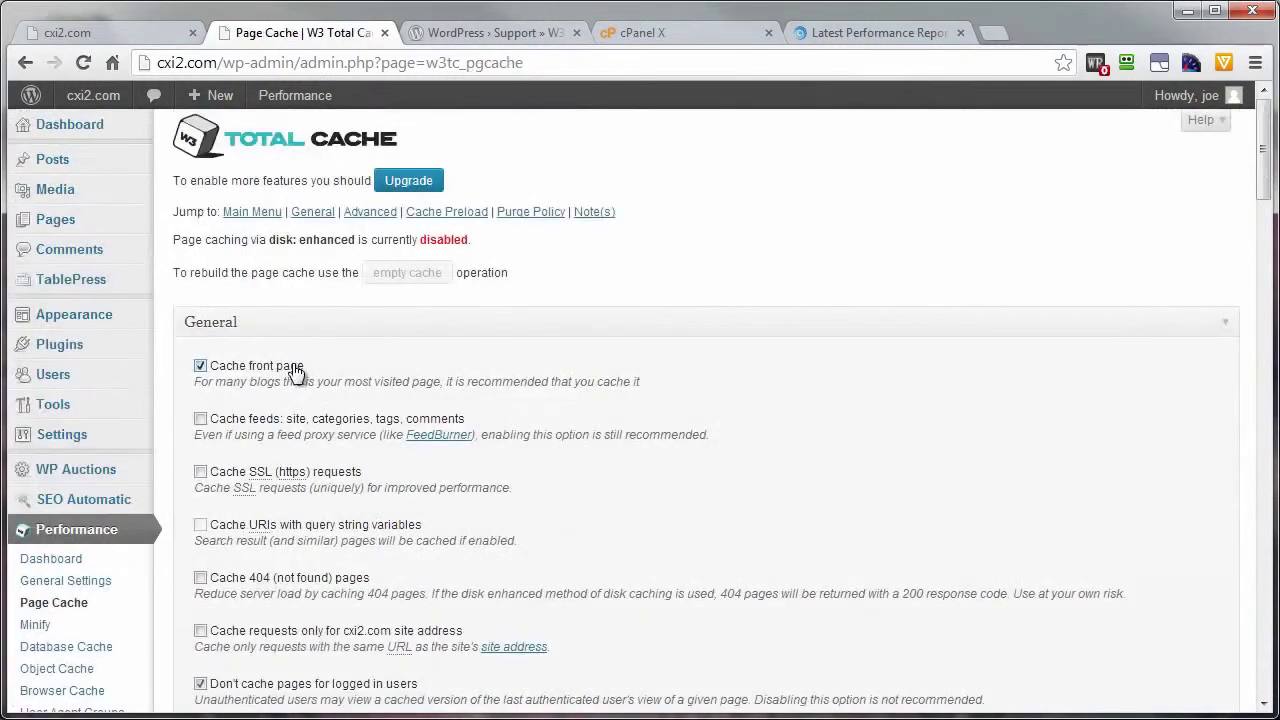
left_click(200, 418)
left_click(200, 471)
scroll(246, 525, "down", 2)
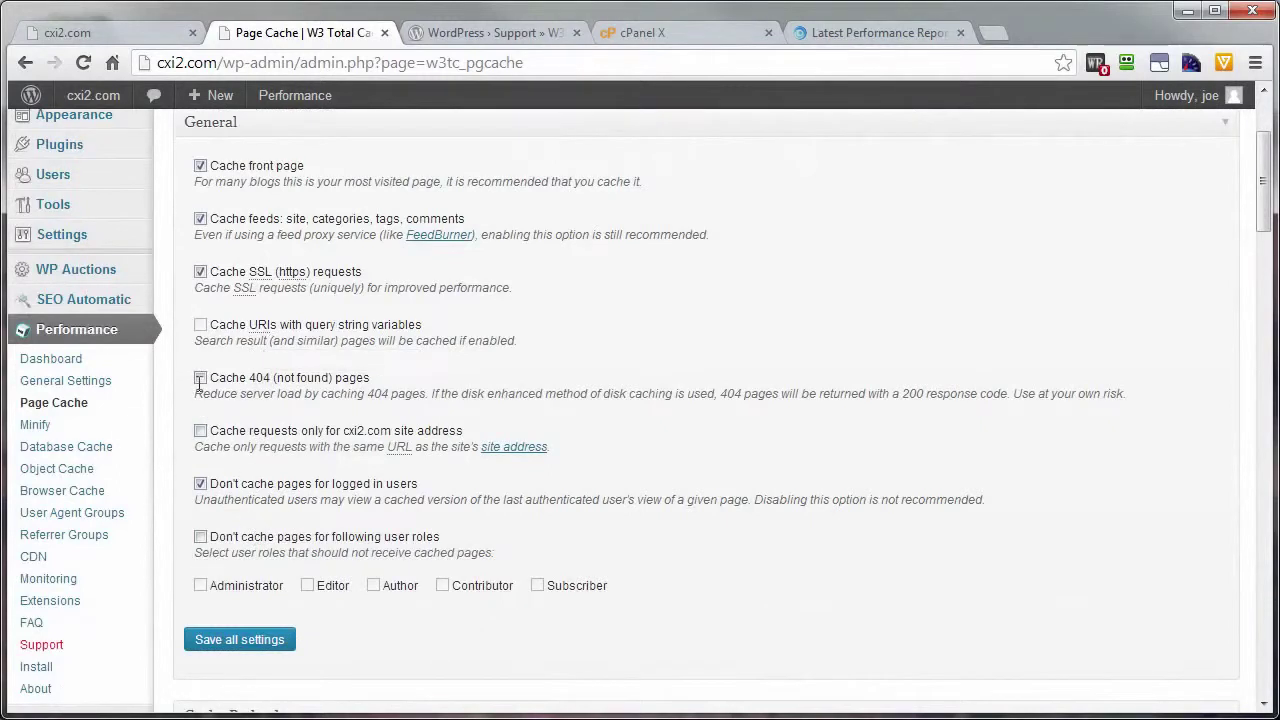
left_click(200, 430)
scroll(713, 603, "down", 4)
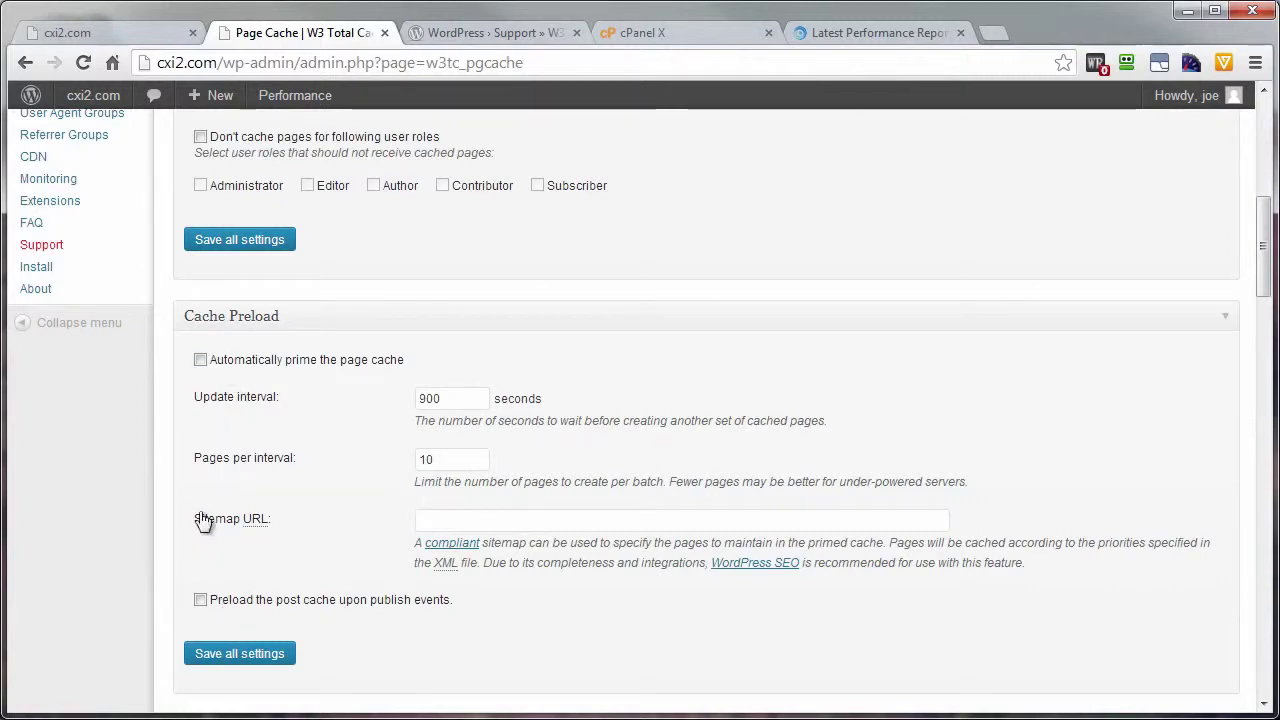
scroll(318, 495, "down", 5)
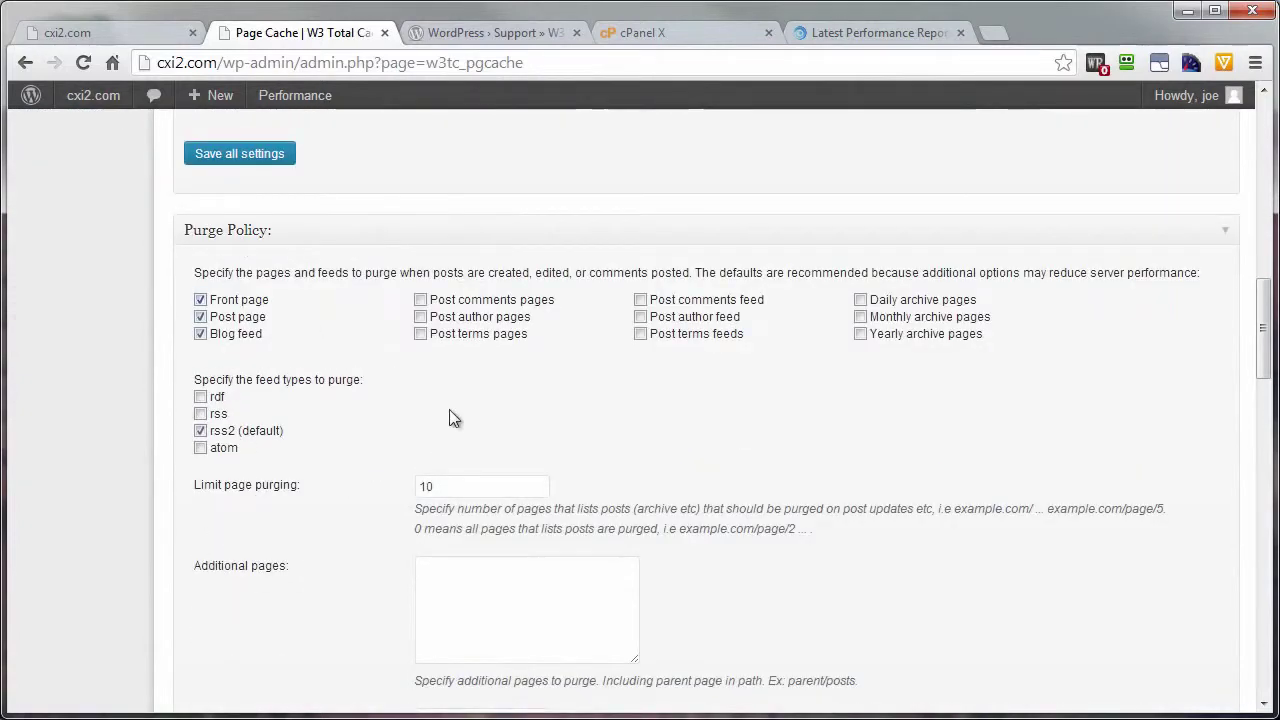
scroll(350, 488, "down", 10)
scroll(321, 592, "down", 10)
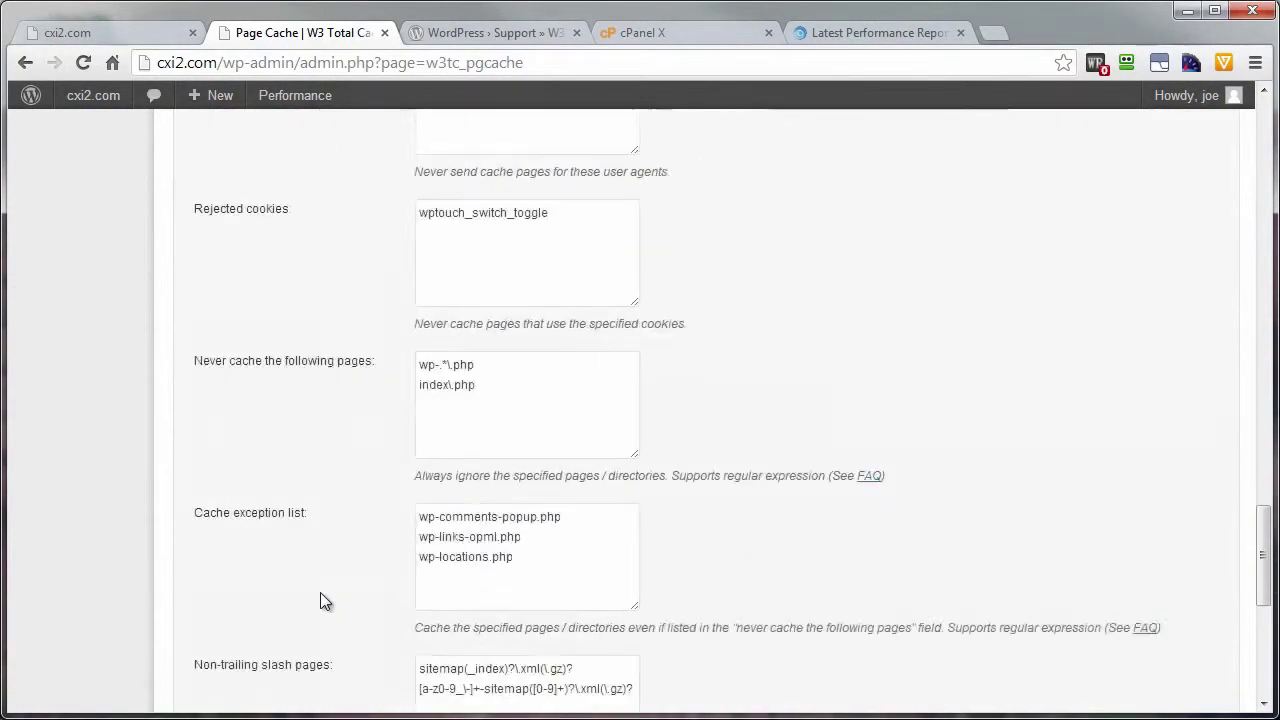
left_click(221, 455)
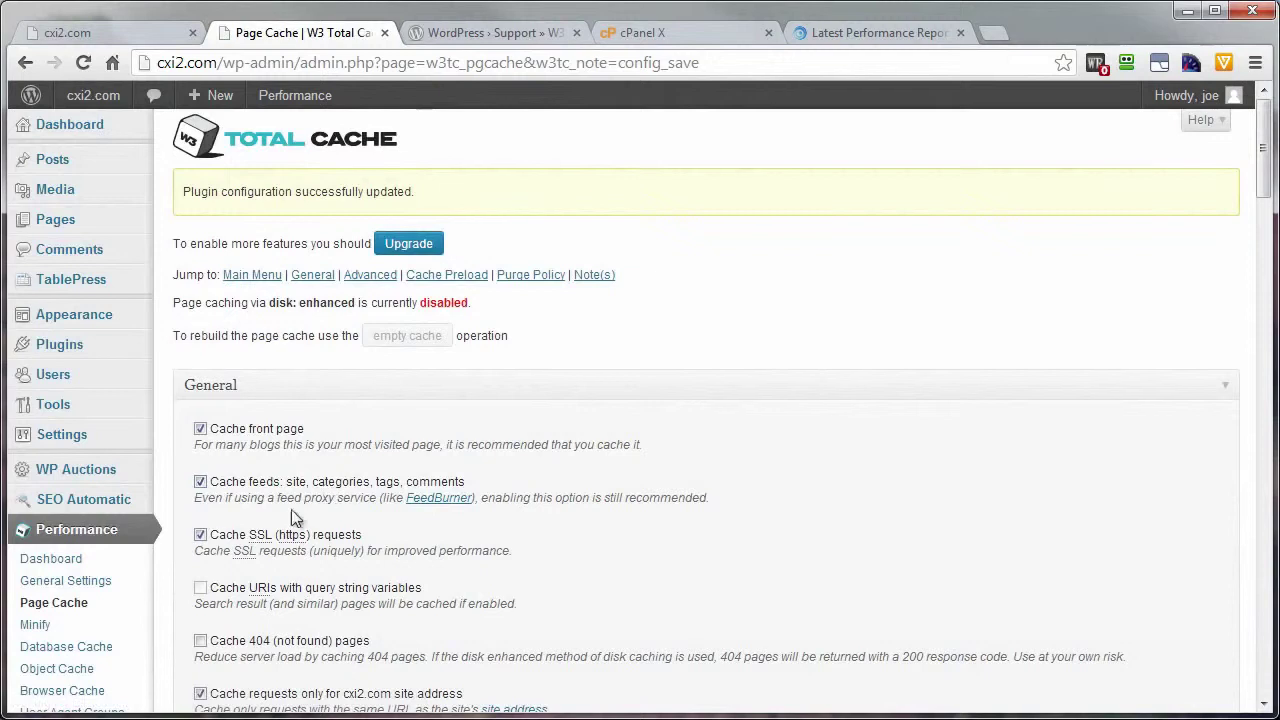
scroll(291, 512, "down", 2)
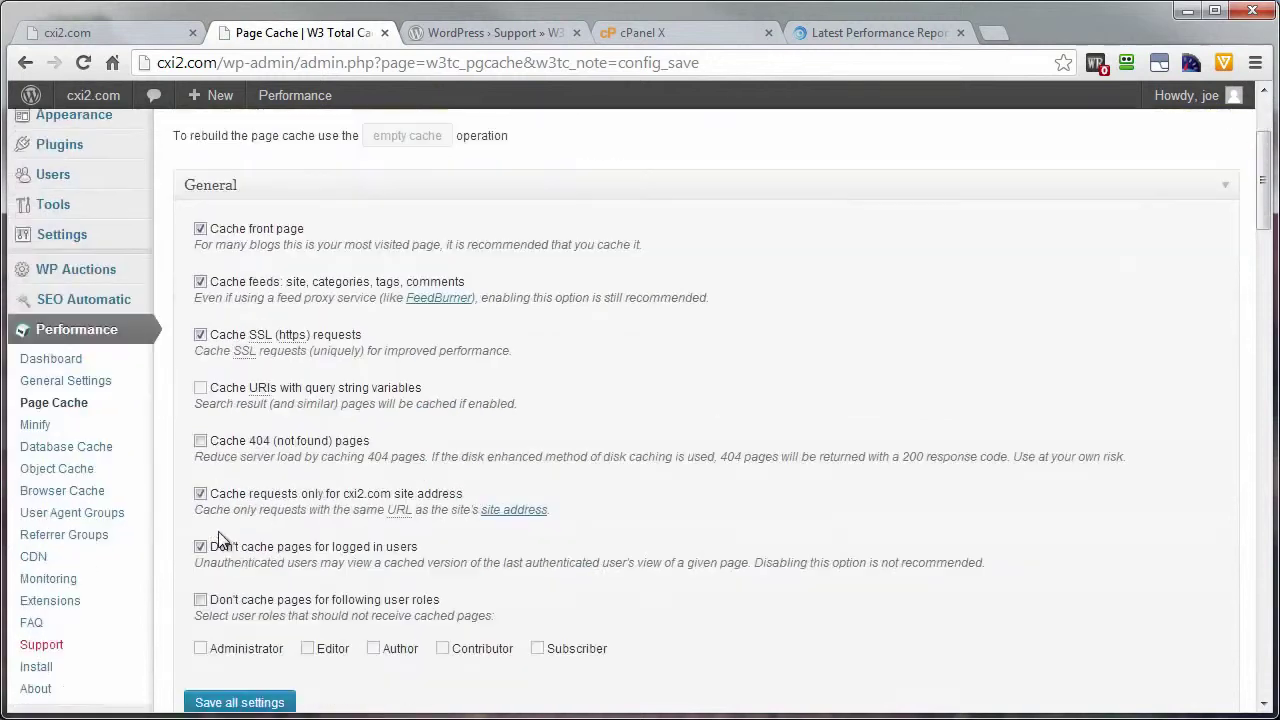
- Enable HTML minification in the minify settings, review the JS, CSS and advanced options, and save all settings
left_click(32, 432)
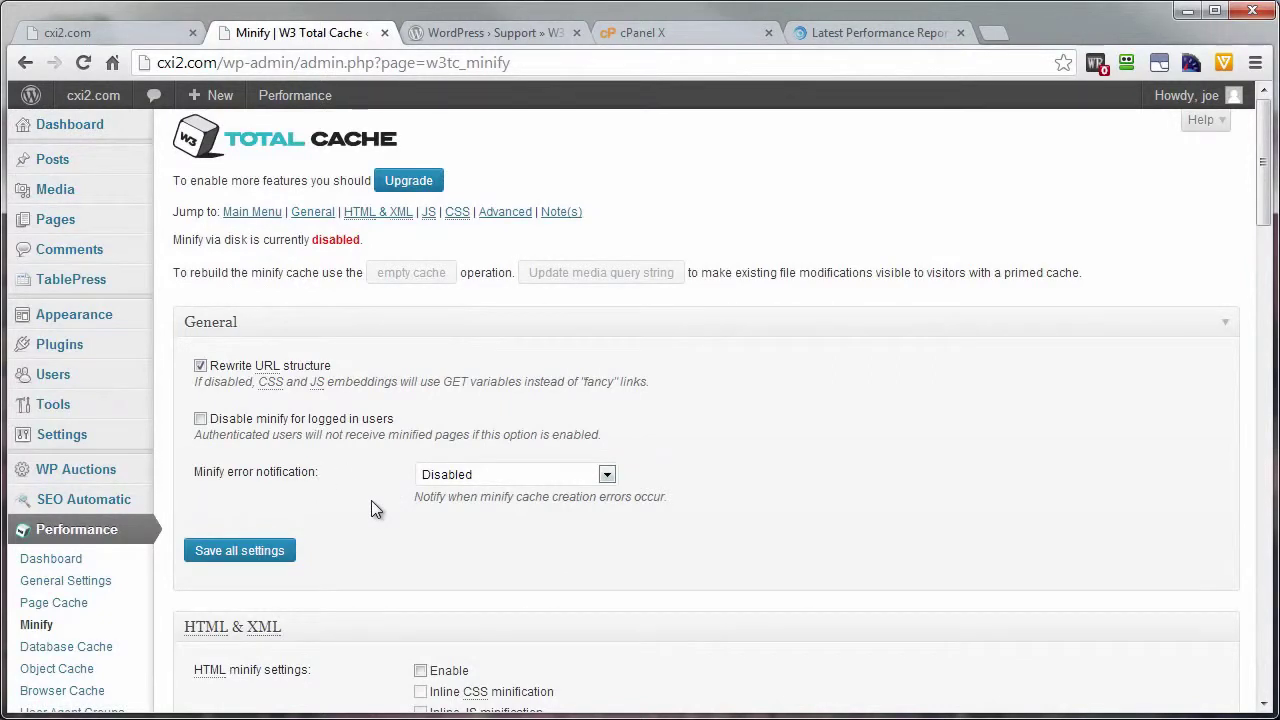
scroll(369, 548, "down", 1)
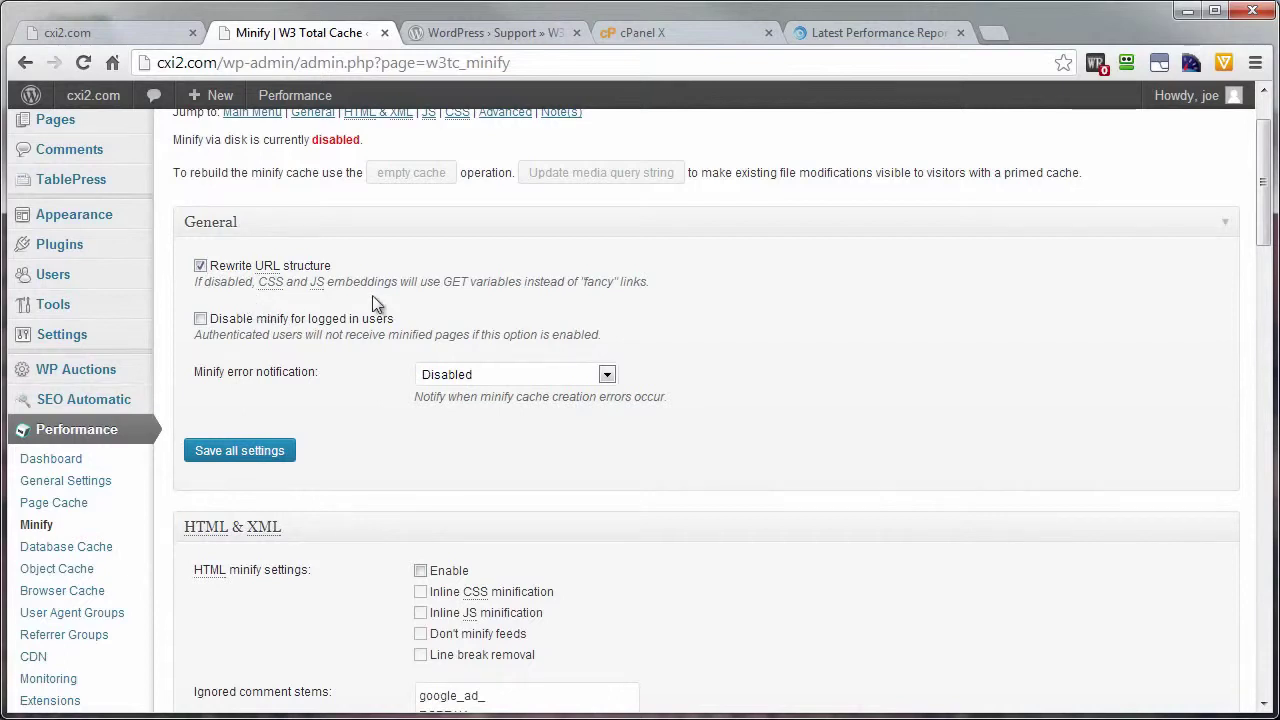
scroll(299, 551, "down", 2)
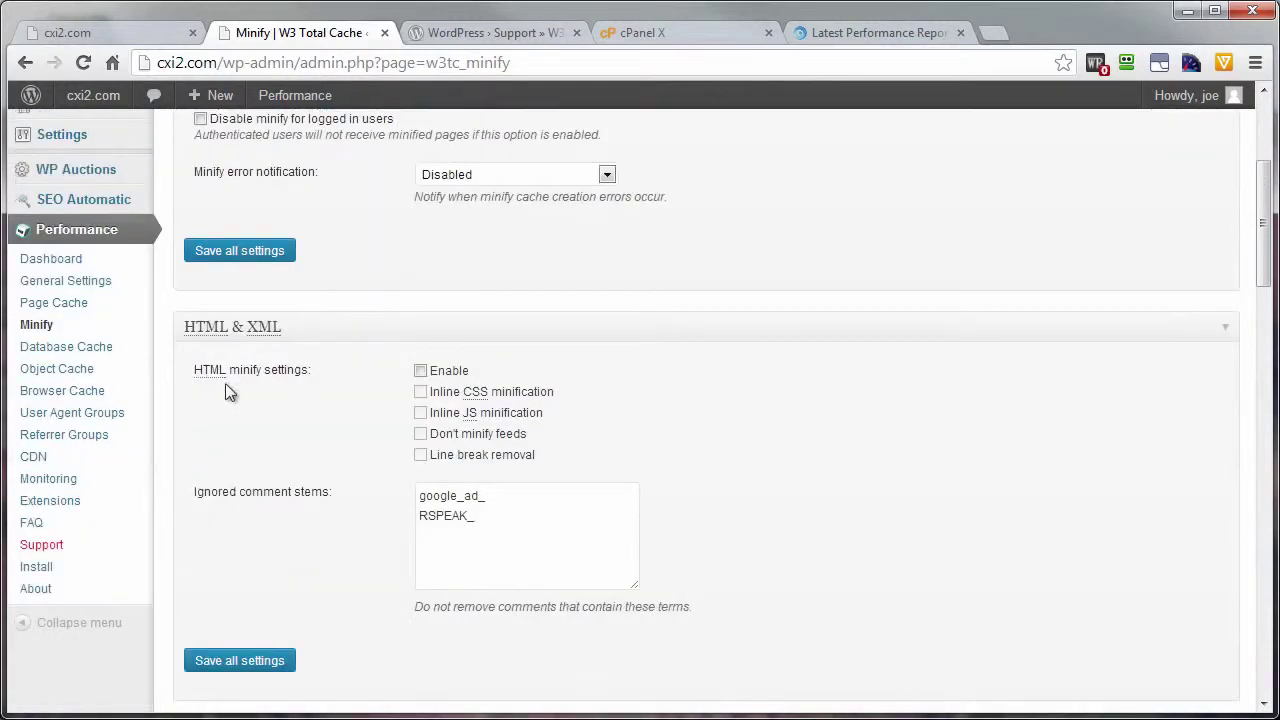
left_click(421, 370)
scroll(300, 422, "down", 5)
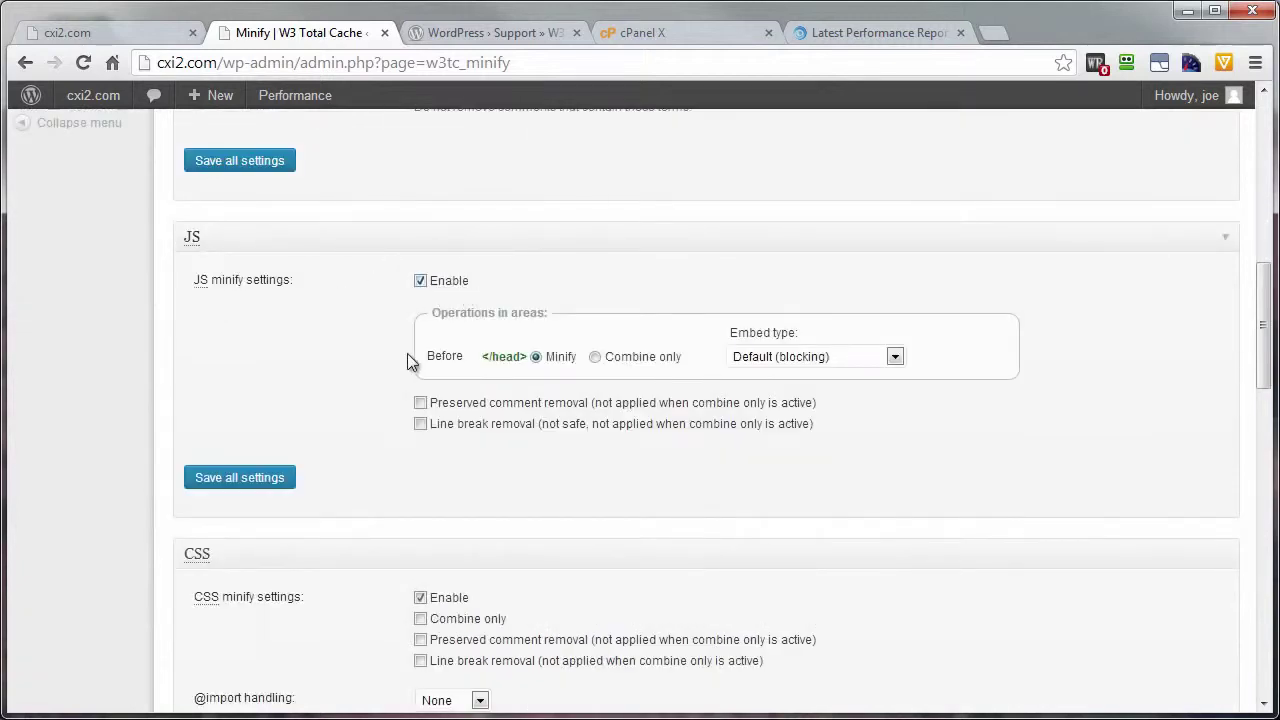
scroll(360, 480, "down", 3)
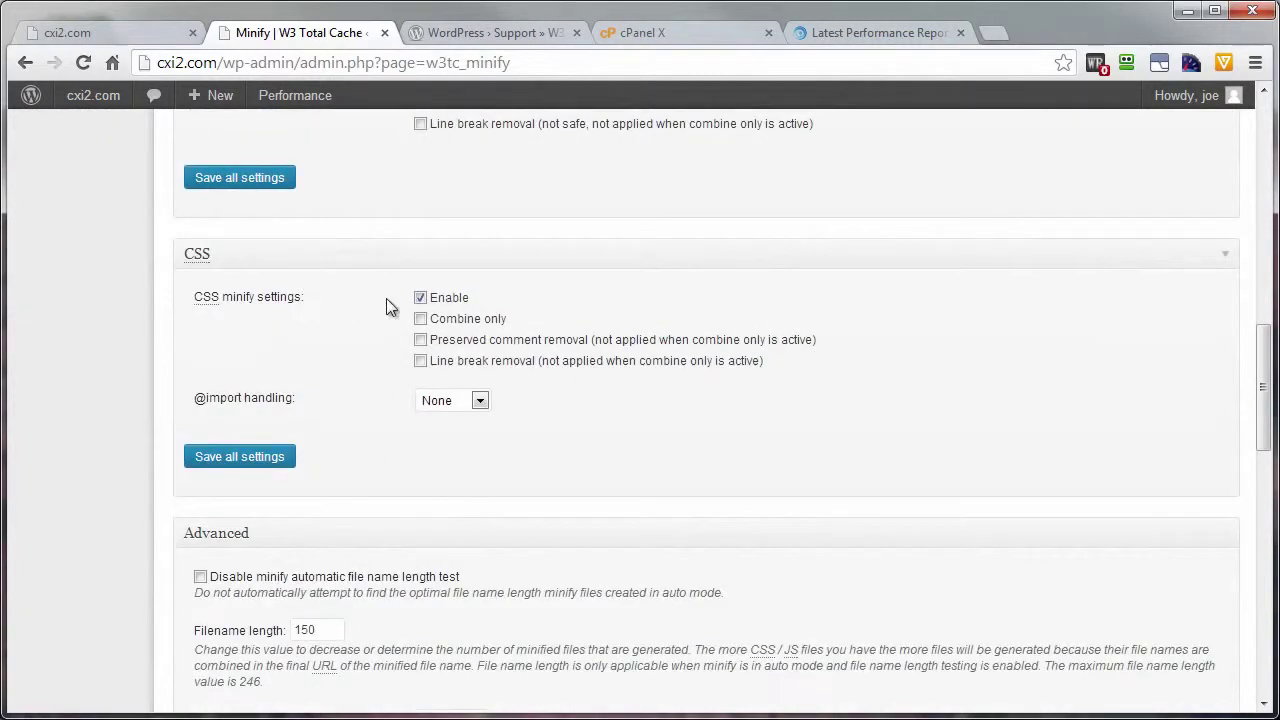
scroll(350, 400, "down", 5)
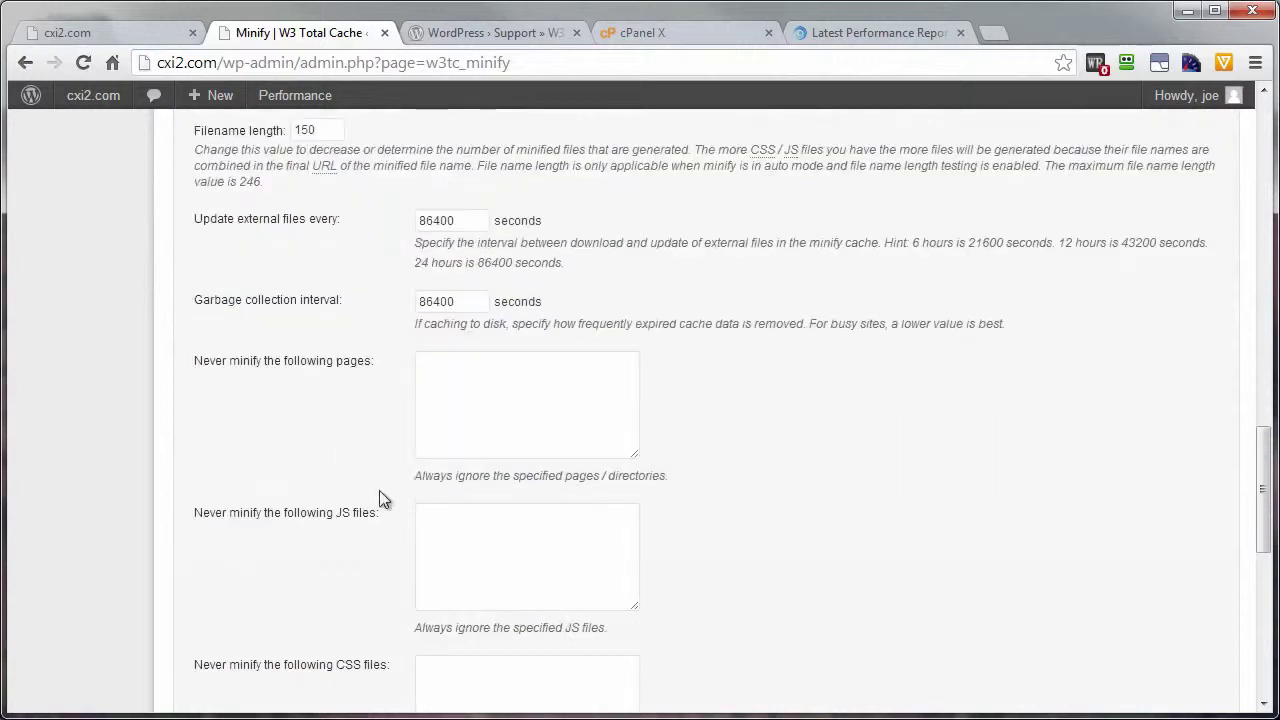
scroll(348, 492, "up", 2)
scroll(320, 494, "down", 5)
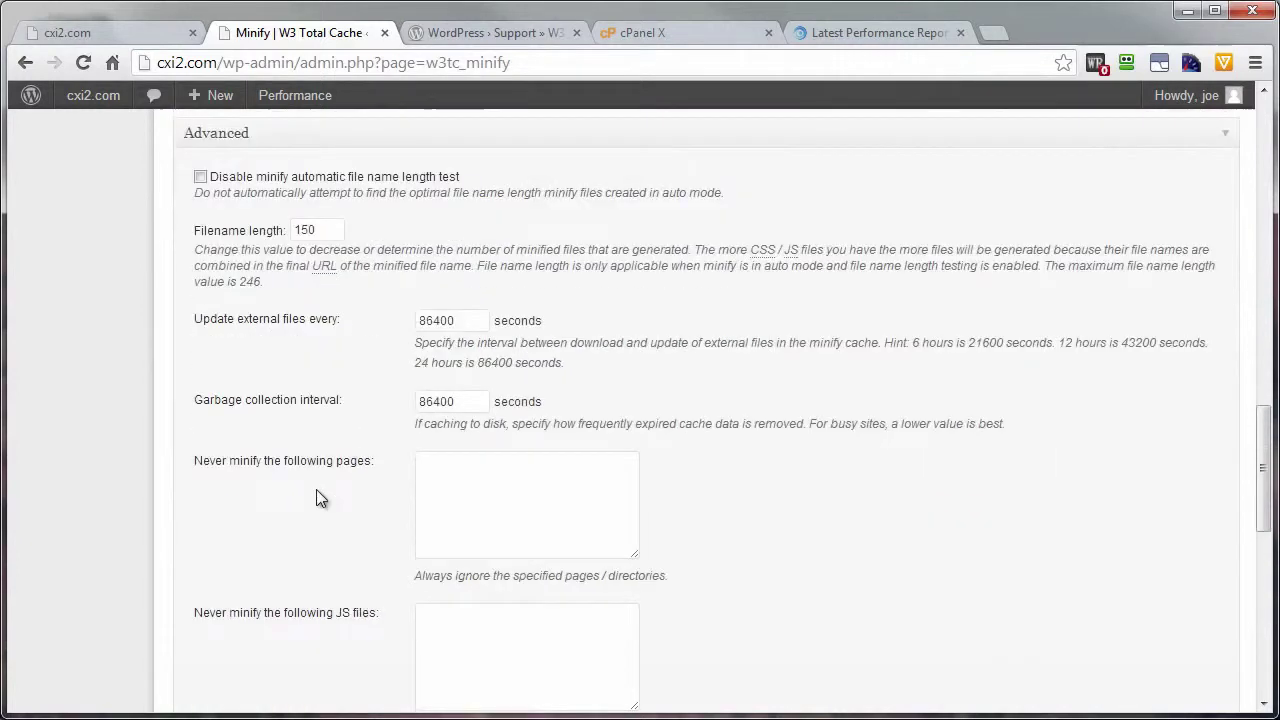
scroll(316, 513, "down", 4)
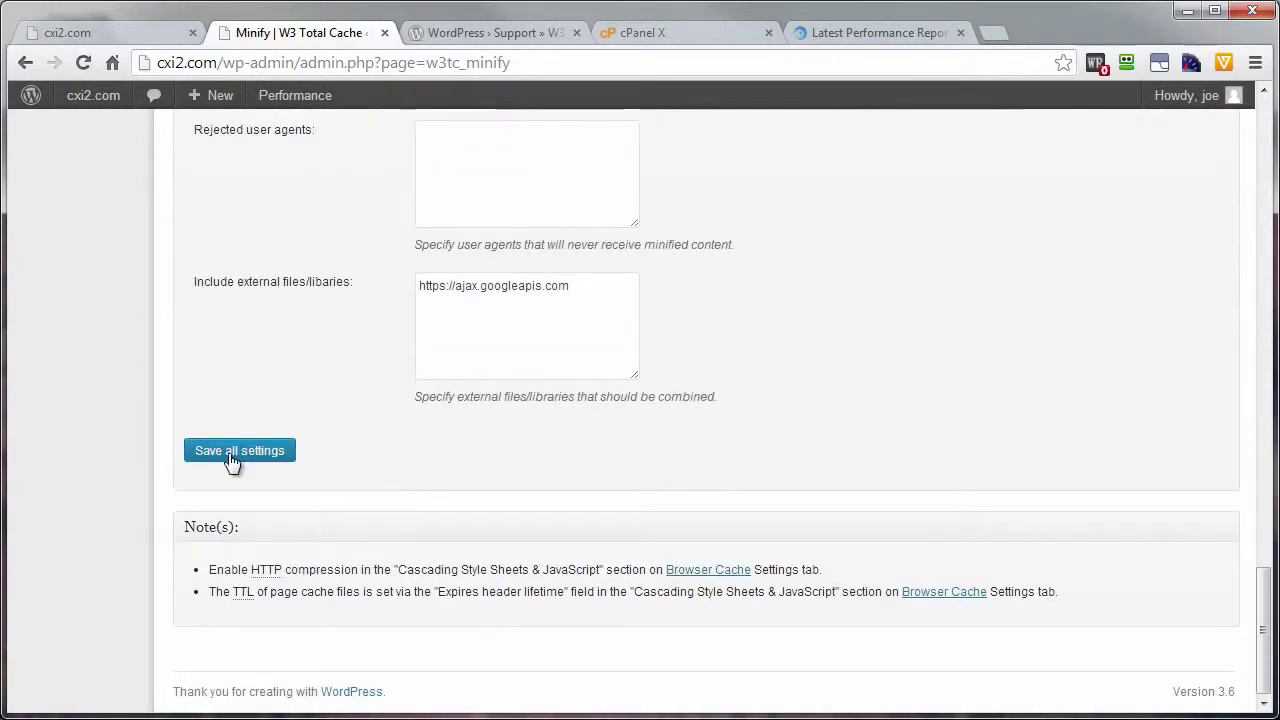
left_click(229, 455)
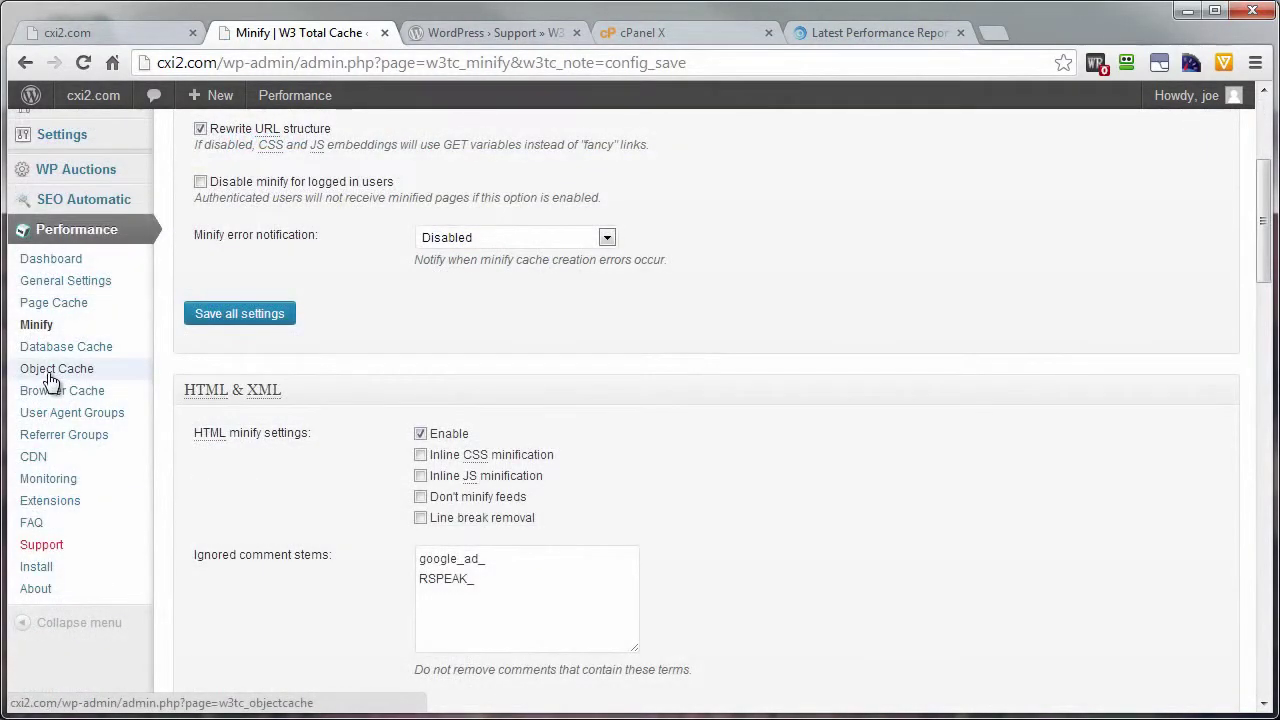
- Look through the database cache and object cache settings, including cache lifetimes, garbage collection intervals and exclusions
left_click(52, 352)
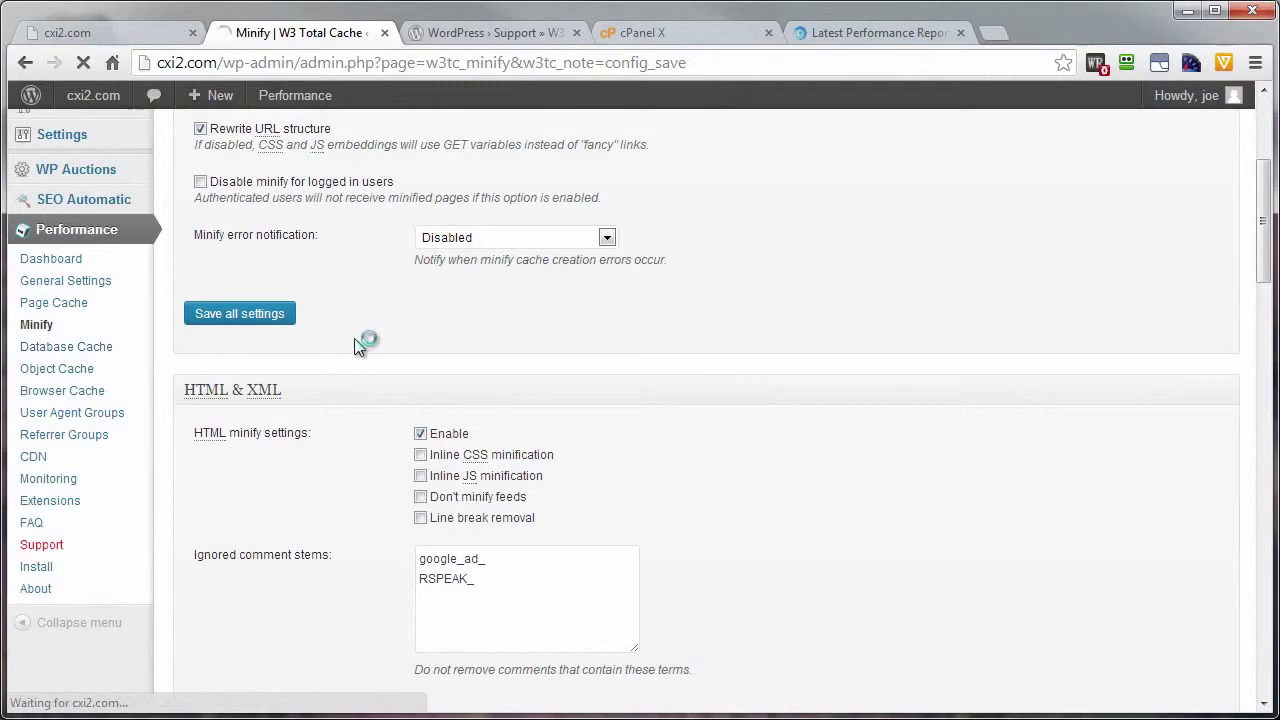
scroll(352, 441, "down", 3)
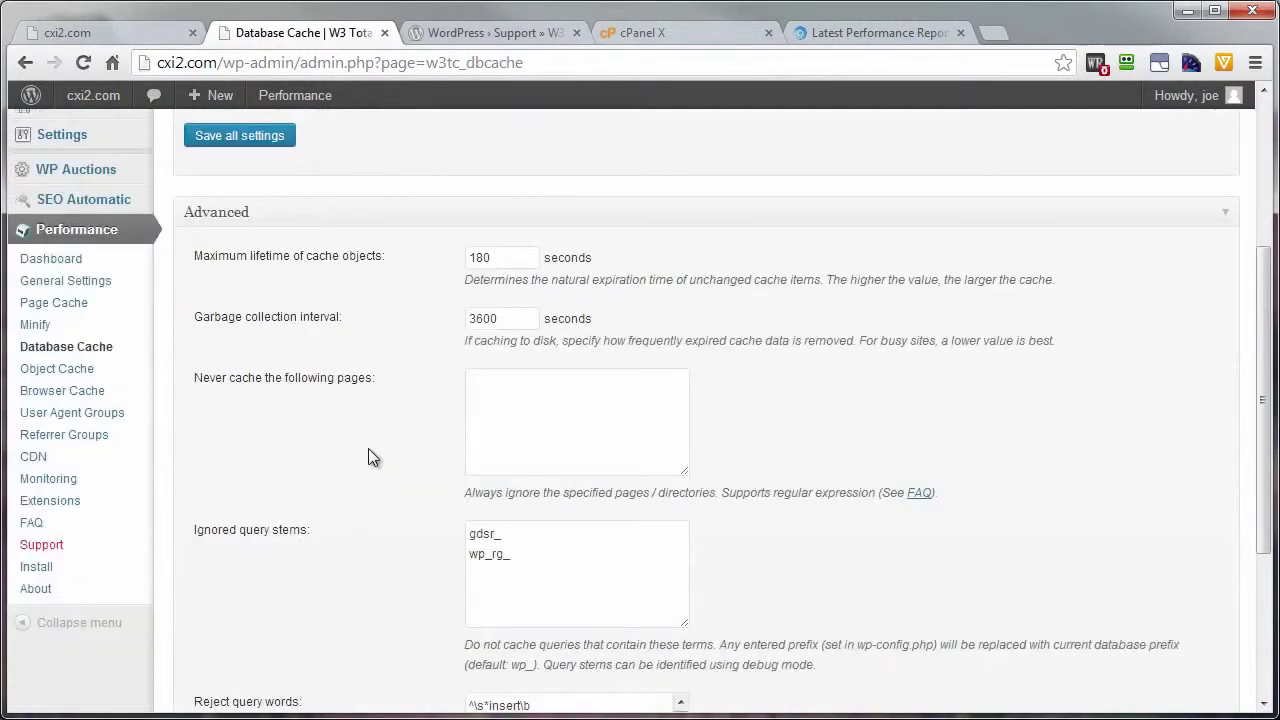
scroll(387, 380, "down", 3)
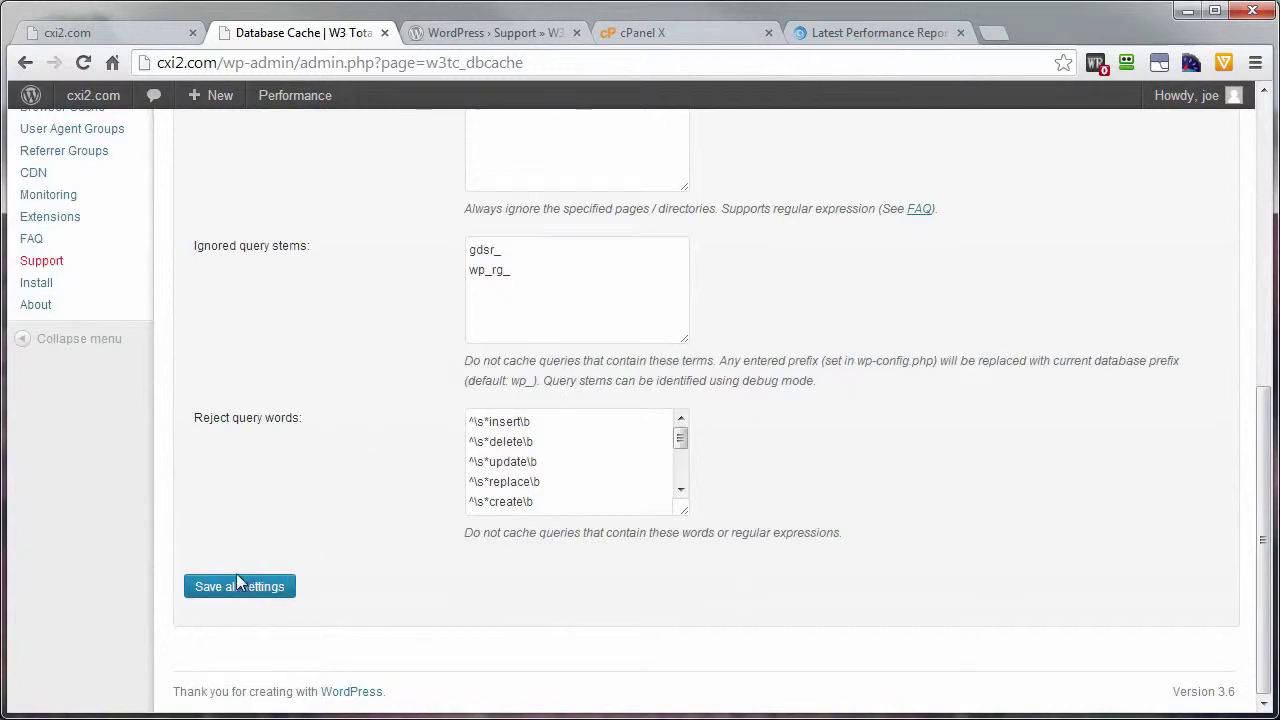
scroll(365, 450, "up", 2)
left_click(50, 290)
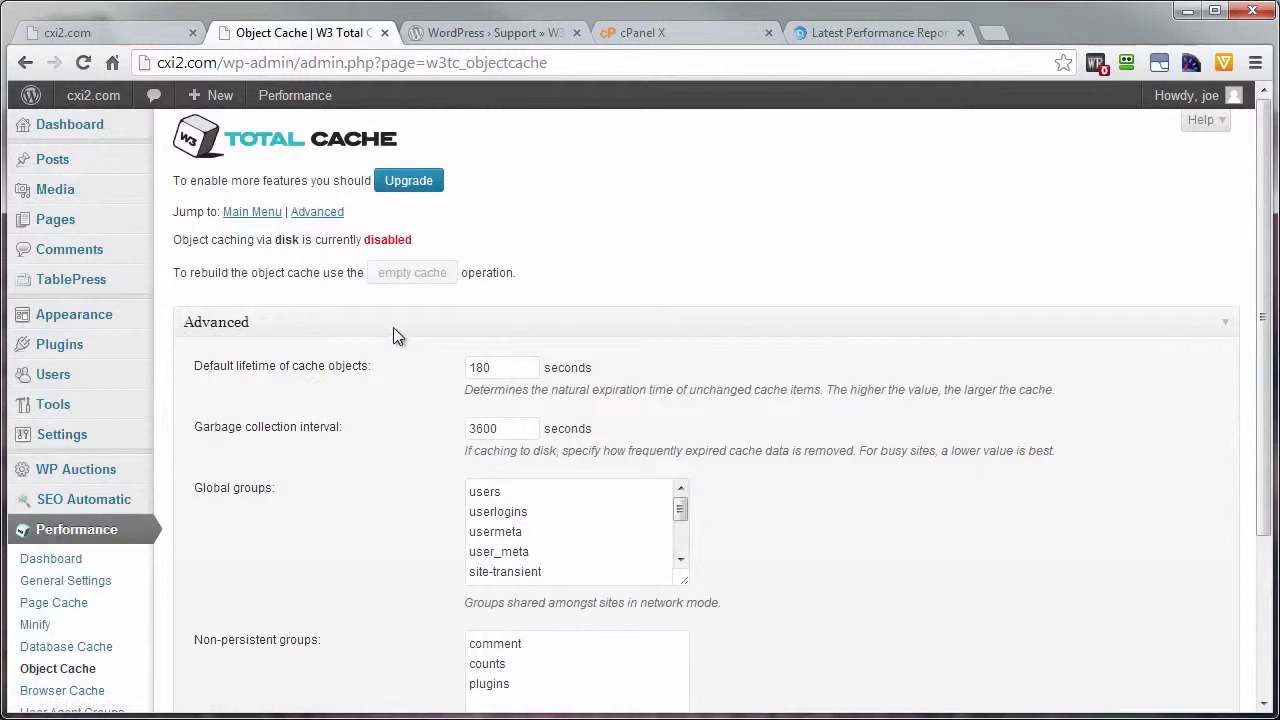
scroll(393, 335, "down", 2)
scroll(365, 500, "up", 1)
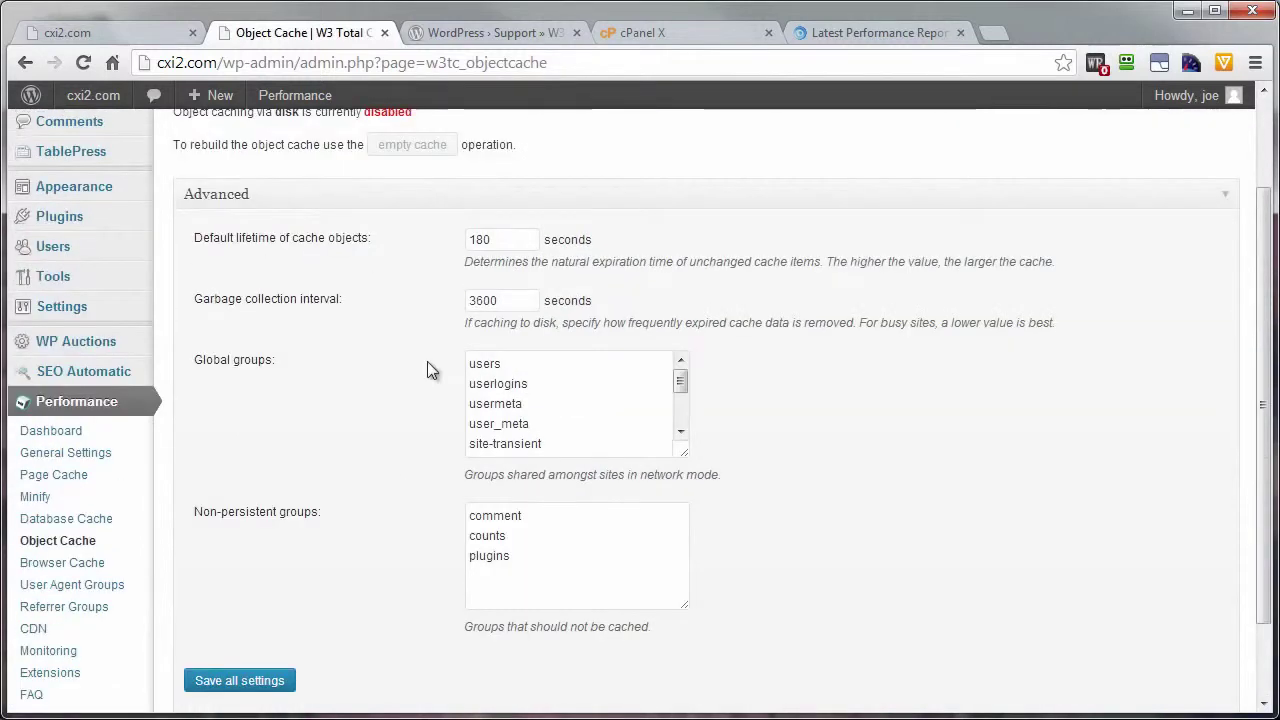
- In the general browser cache policy, enable the expires, cache control, entity tag and W3 Total Cache headers, and prevent object caching after settings change
left_click(27, 570)
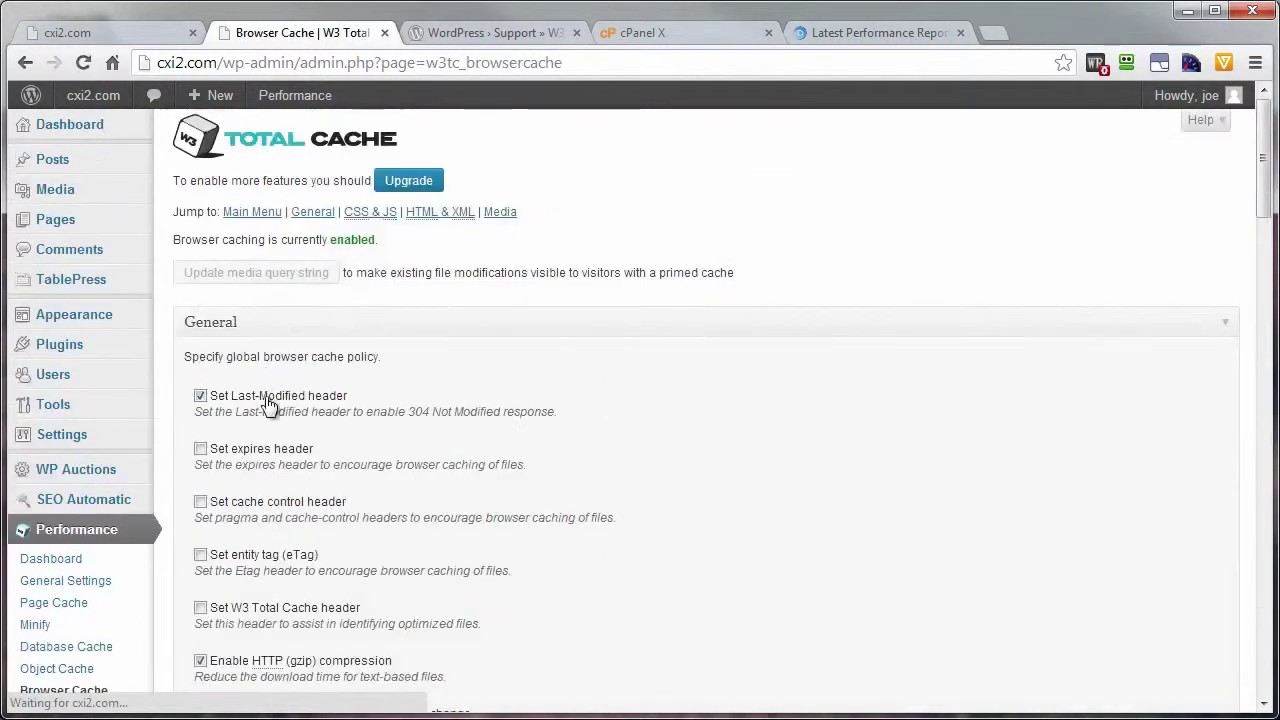
scroll(374, 385, "down", 2)
left_click(200, 249)
left_click(201, 302)
left_click(201, 356)
left_click(201, 408)
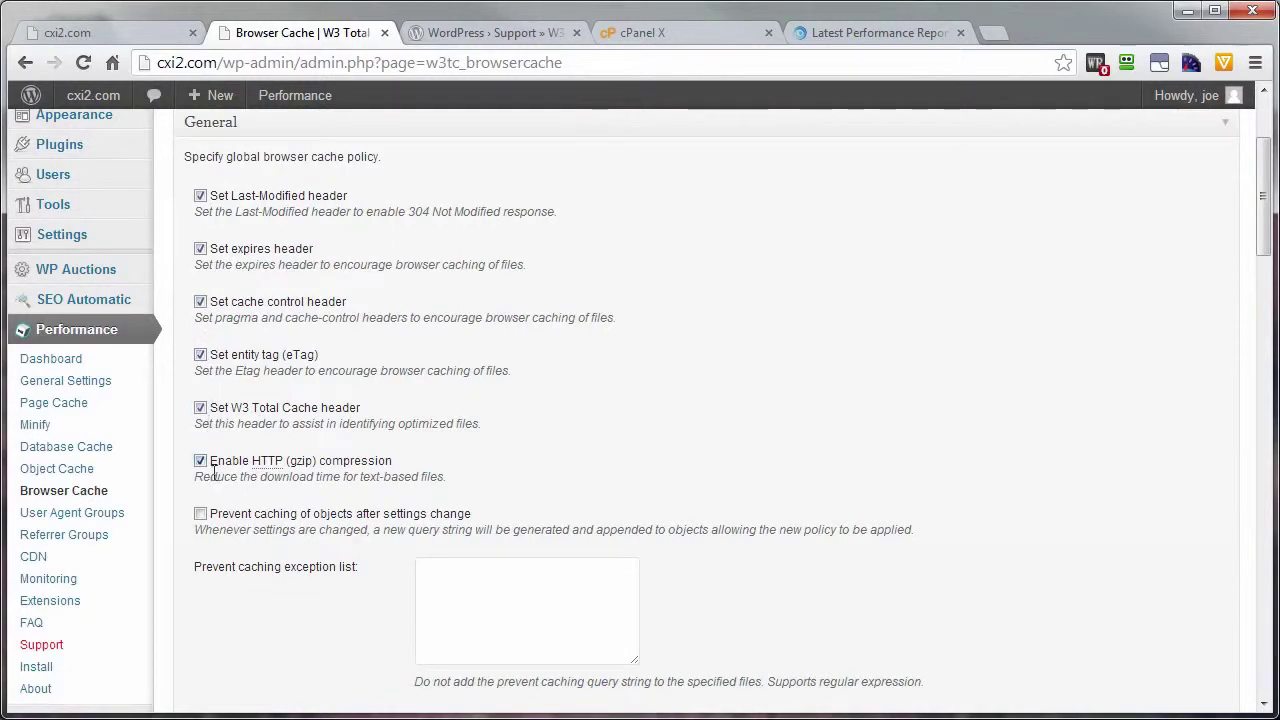
left_click(200, 514)
- Disable cookies for static files, review the CSS & JS, HTML & XML and media policies, and save the browser cache settings
scroll(341, 502, "down", 3)
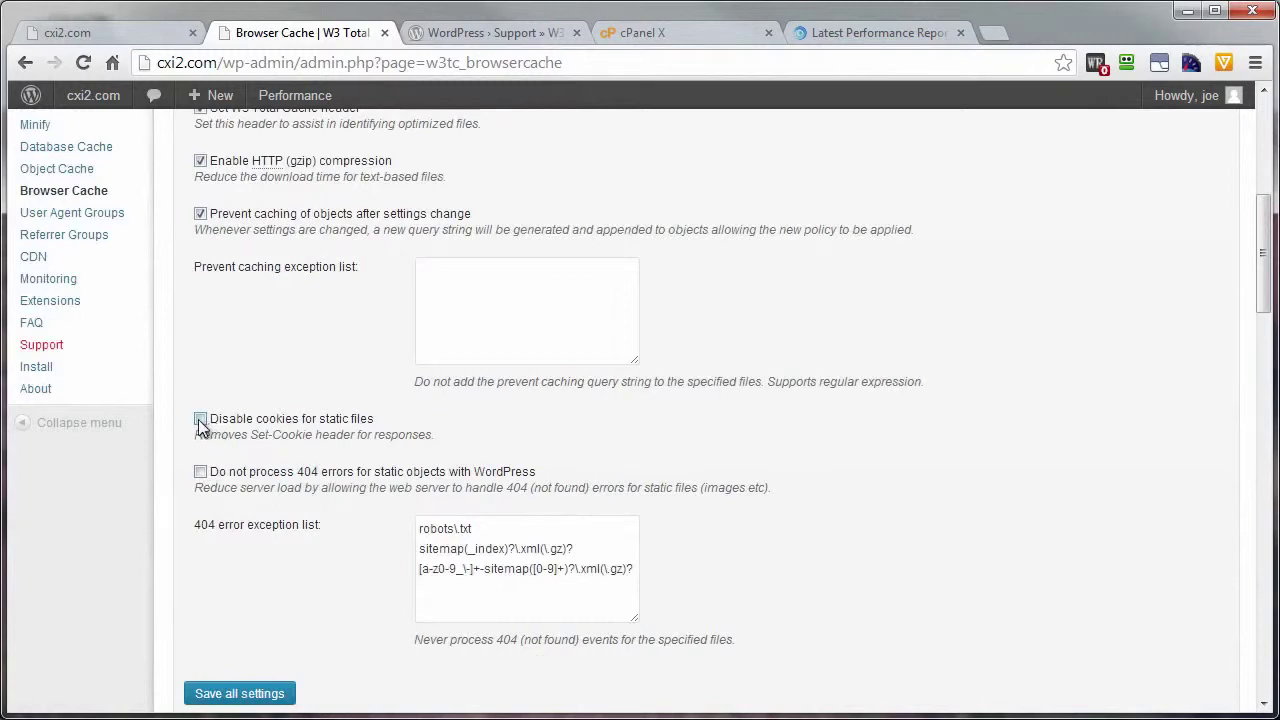
scroll(291, 462, "down", 3)
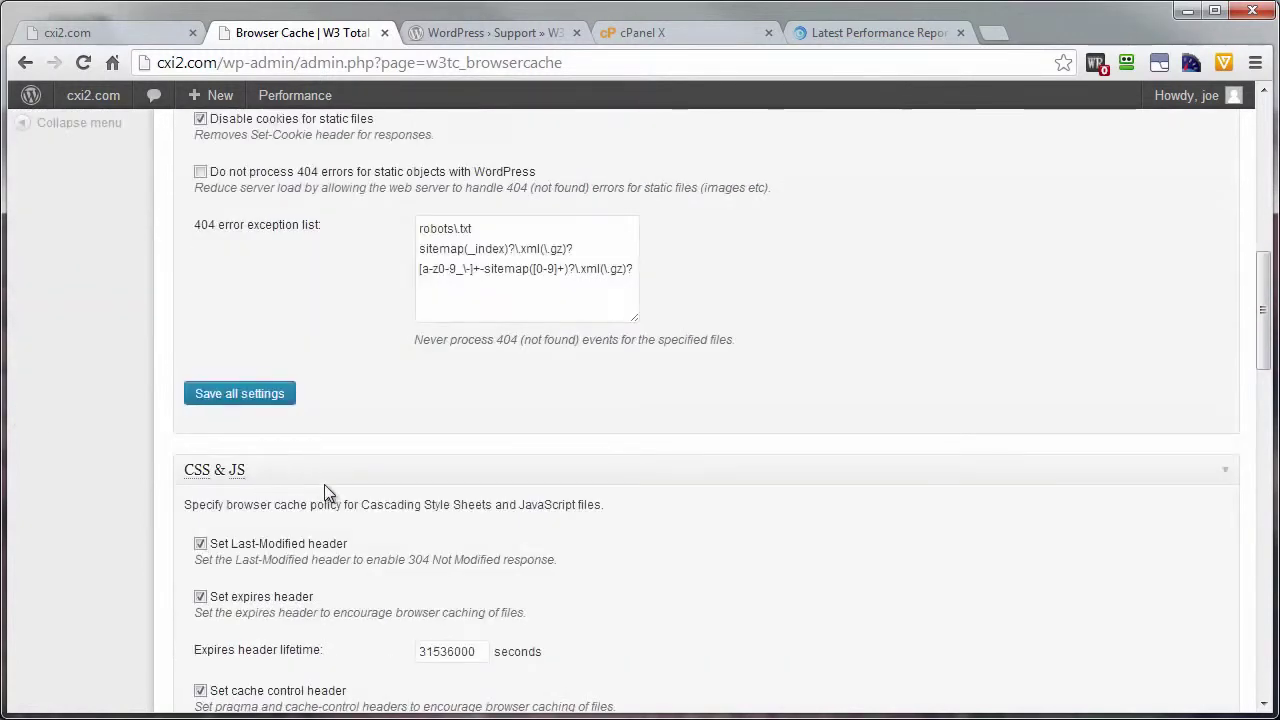
scroll(325, 484, "down", 3)
scroll(325, 484, "down", 8)
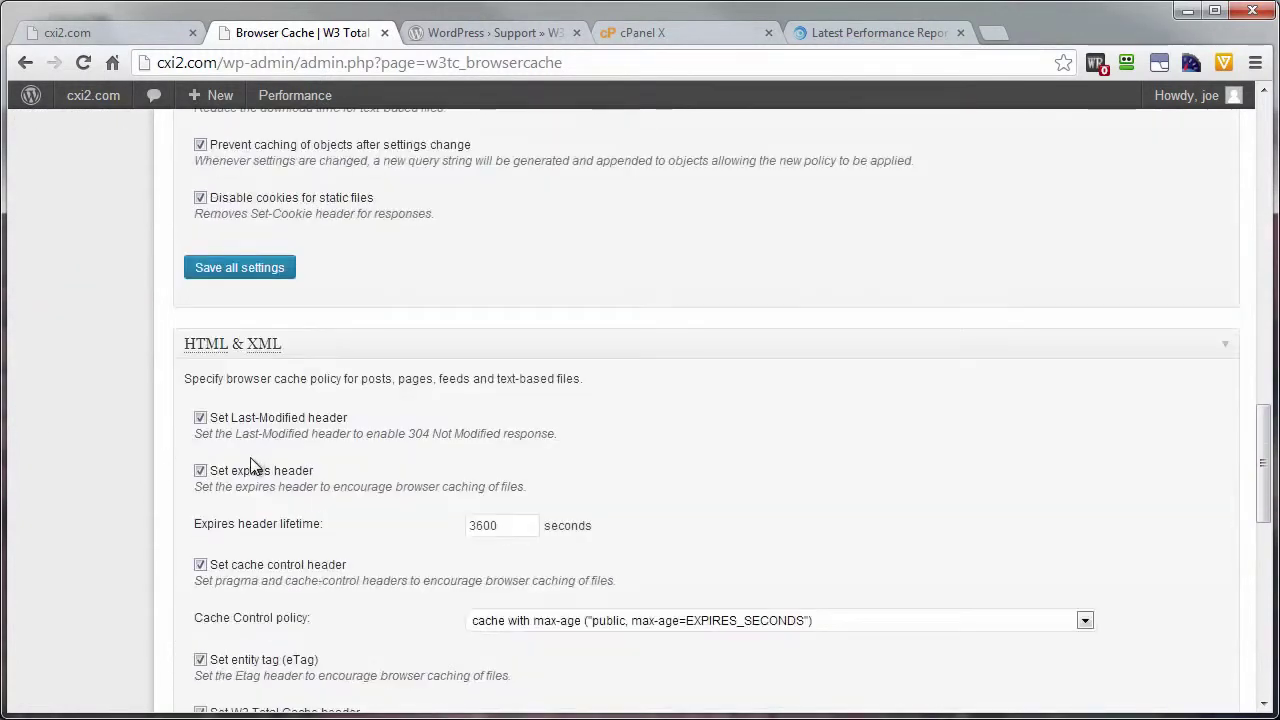
scroll(241, 520, "down", 6)
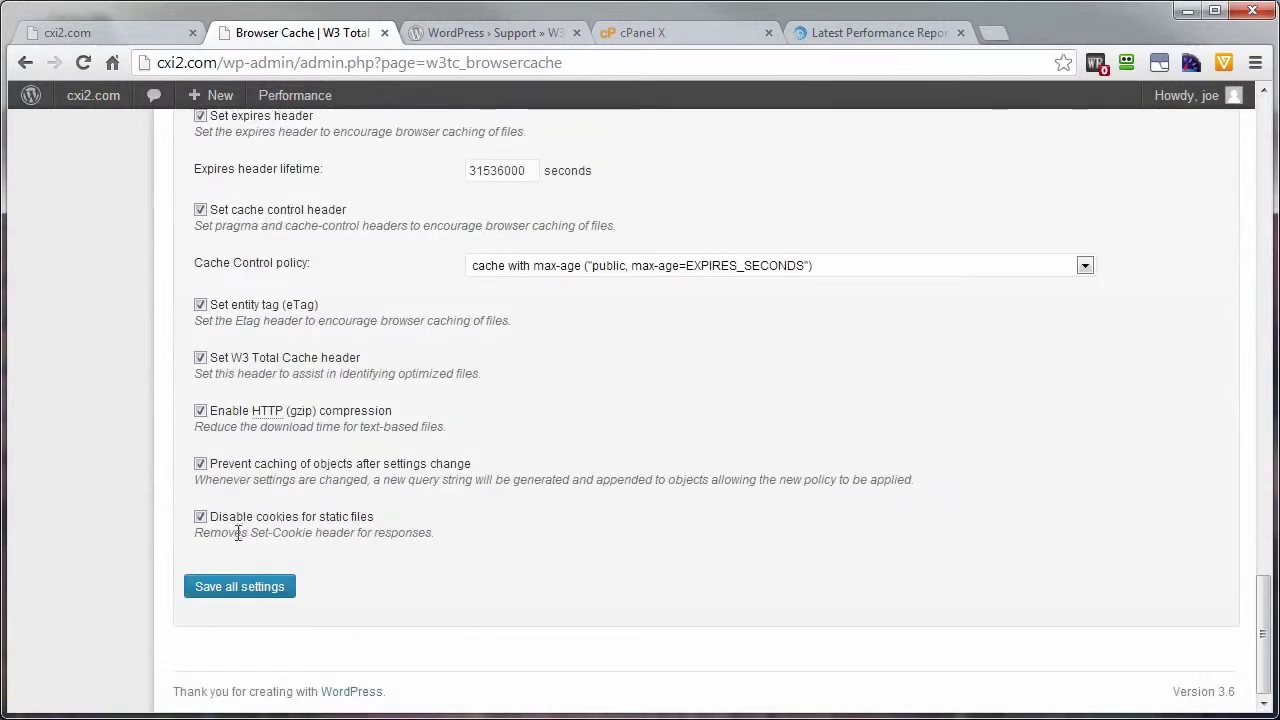
left_click(229, 587)
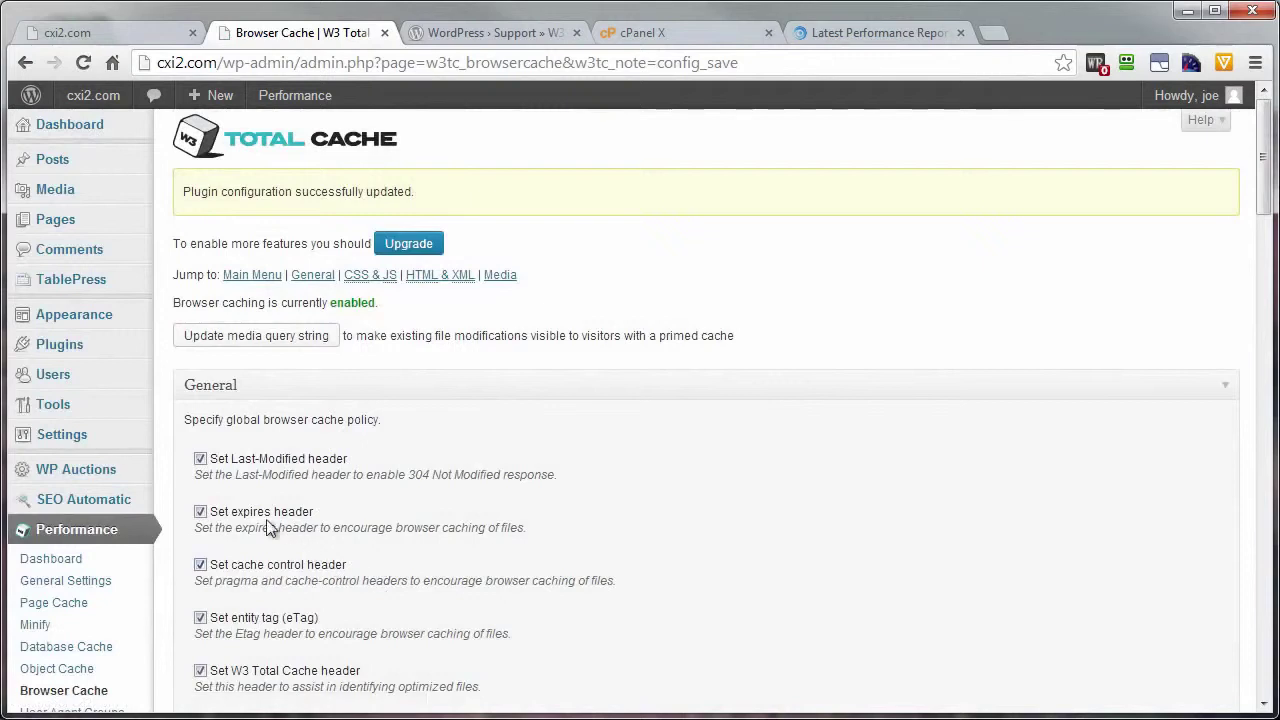
scroll(190, 530, "down", 1)
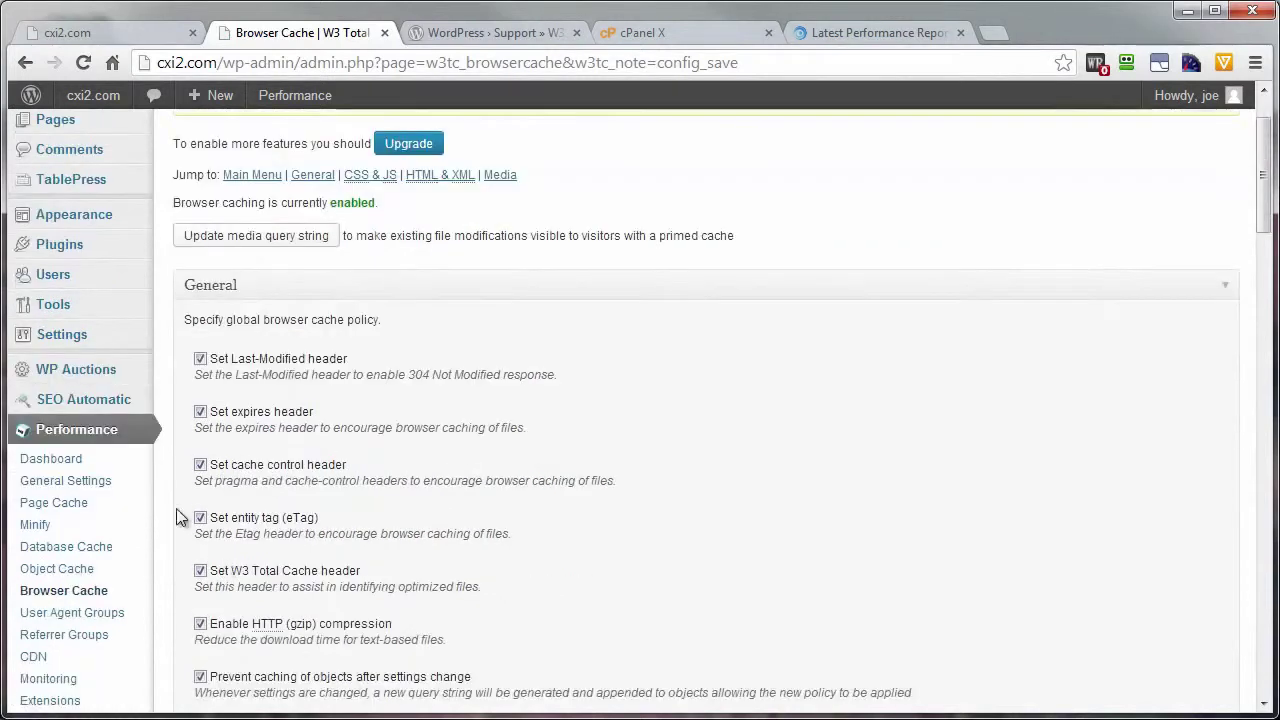
- Open the plugin's general settings and choose Disk: Enhanced as the page cache method
left_click(45, 482)
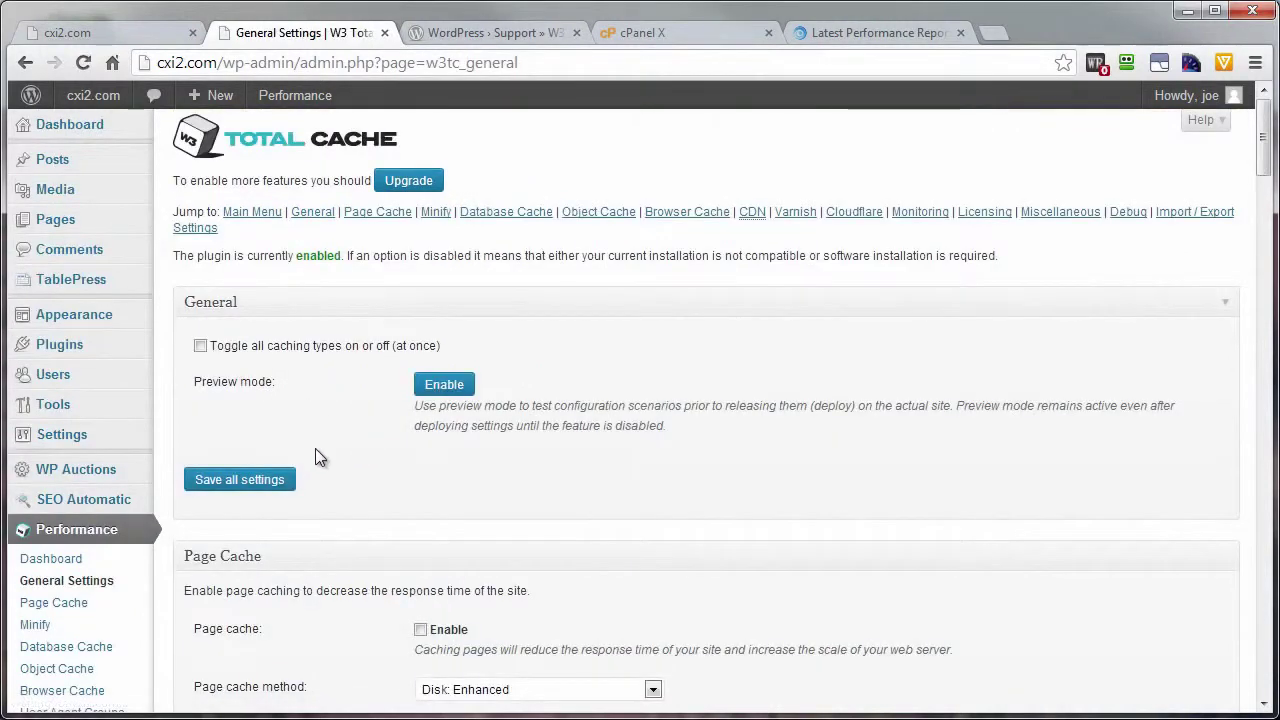
scroll(318, 460, "down", 3)
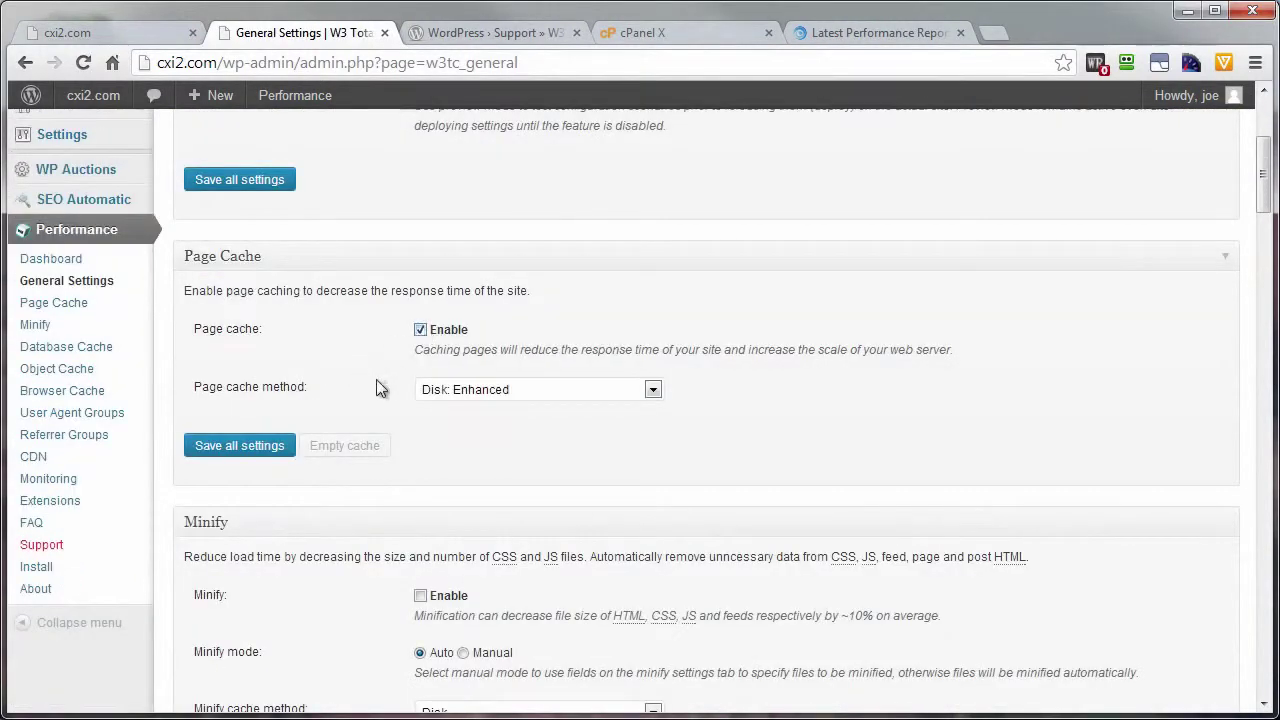
left_click(544, 389)
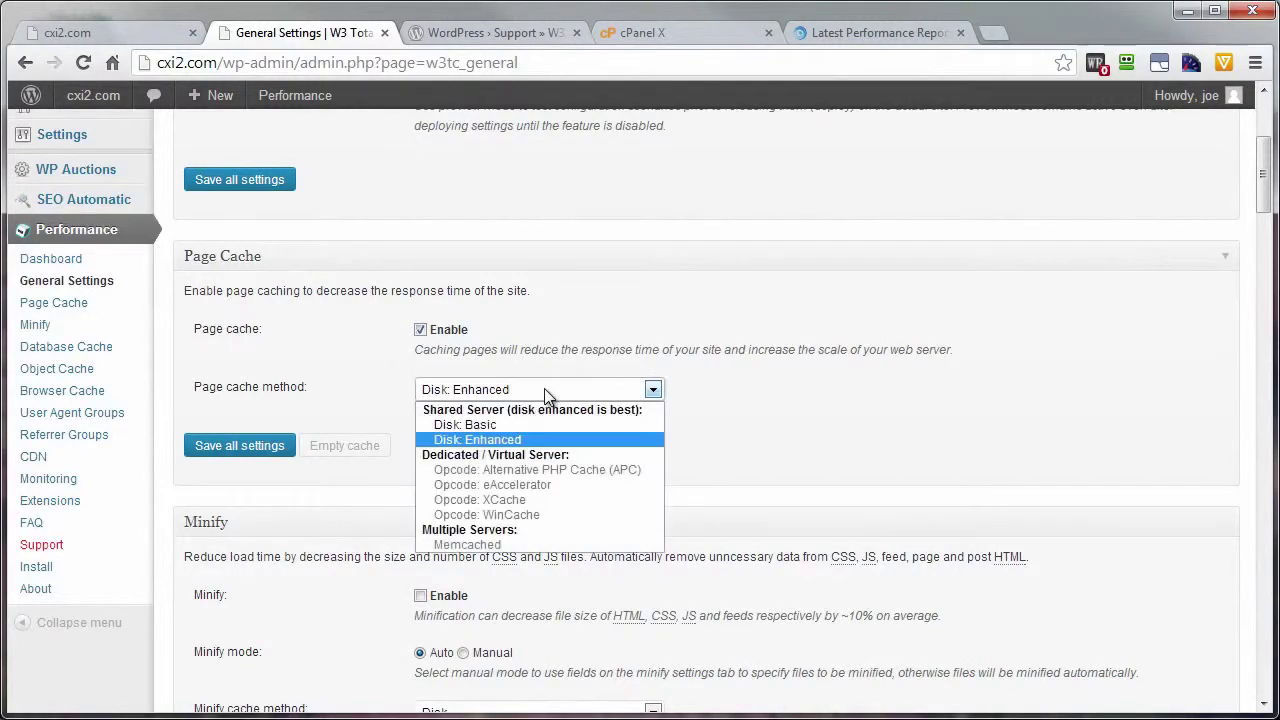
left_click(483, 442)
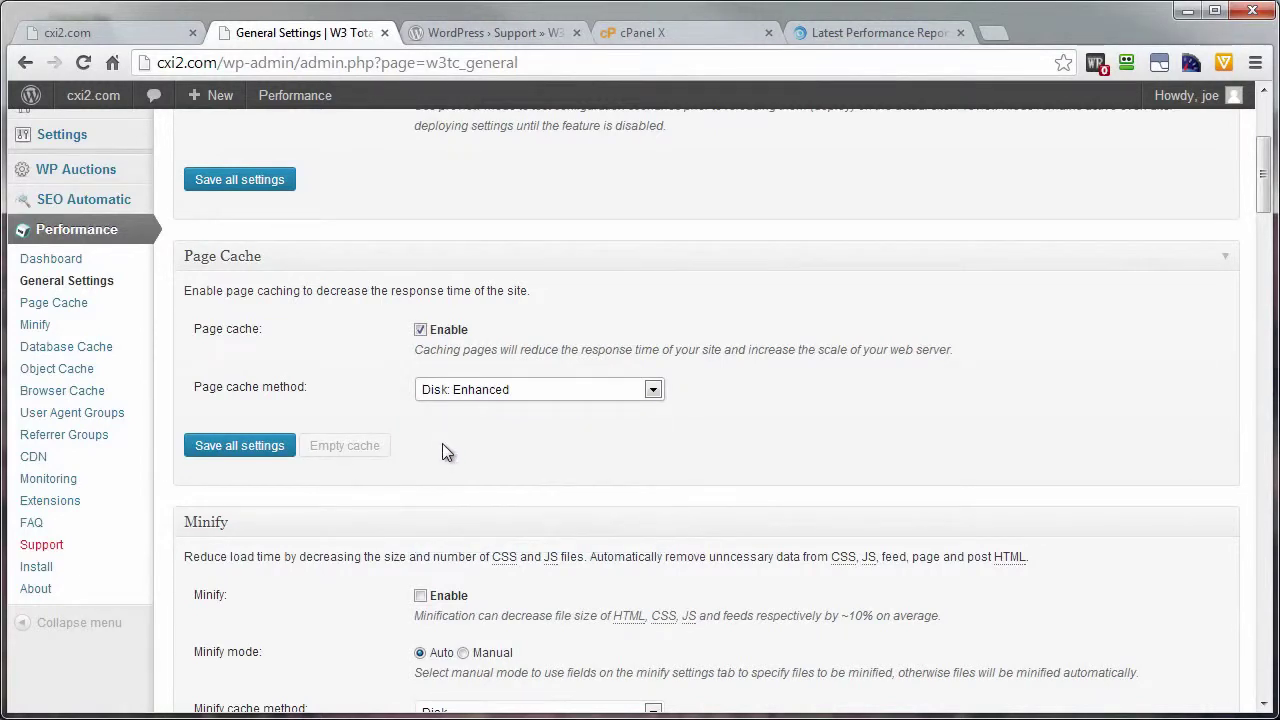
- Review the minify, database, object and browser cache sections, and look through the available CDN types without changing the selection
scroll(442, 450, "down", 3)
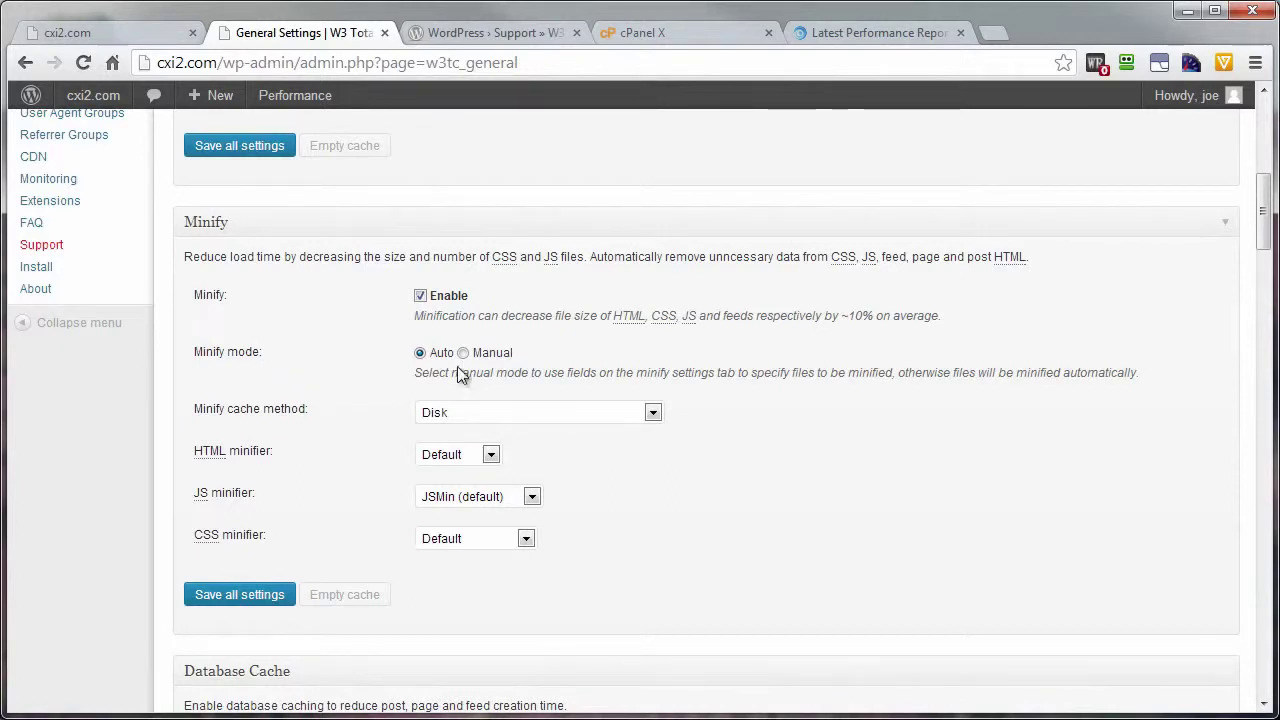
scroll(365, 358, "down", 4)
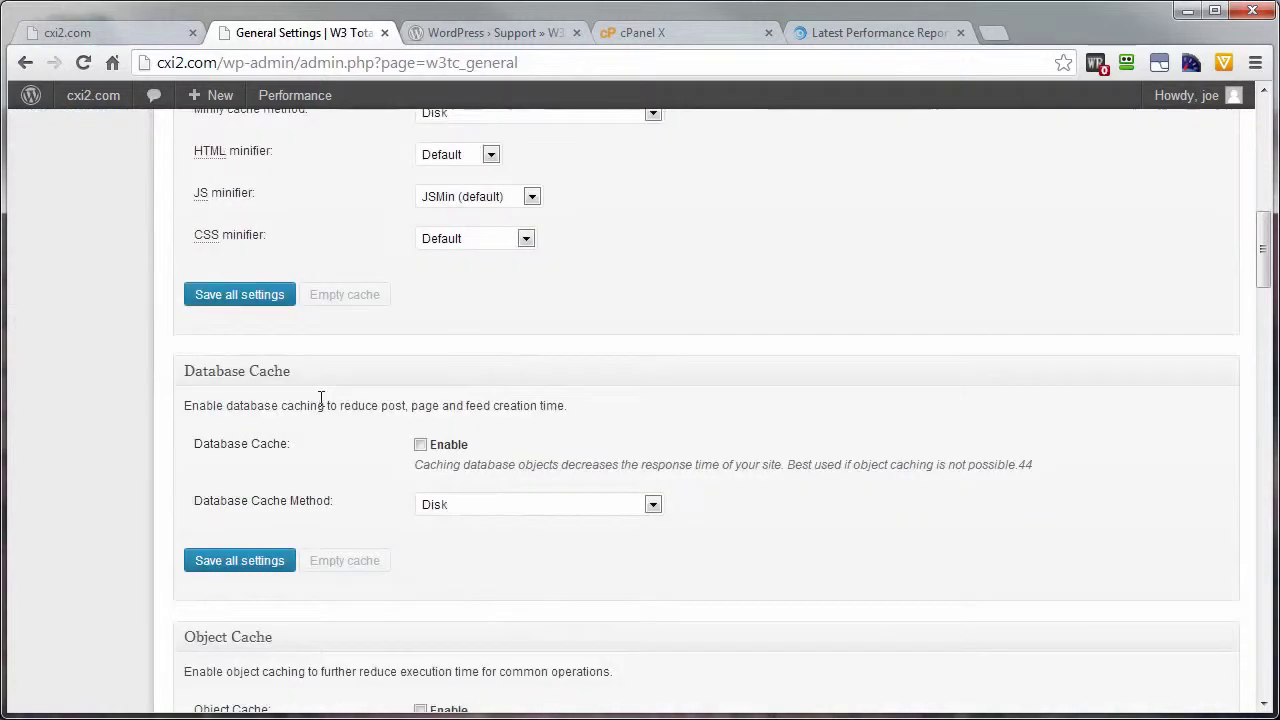
scroll(332, 432, "down", 3)
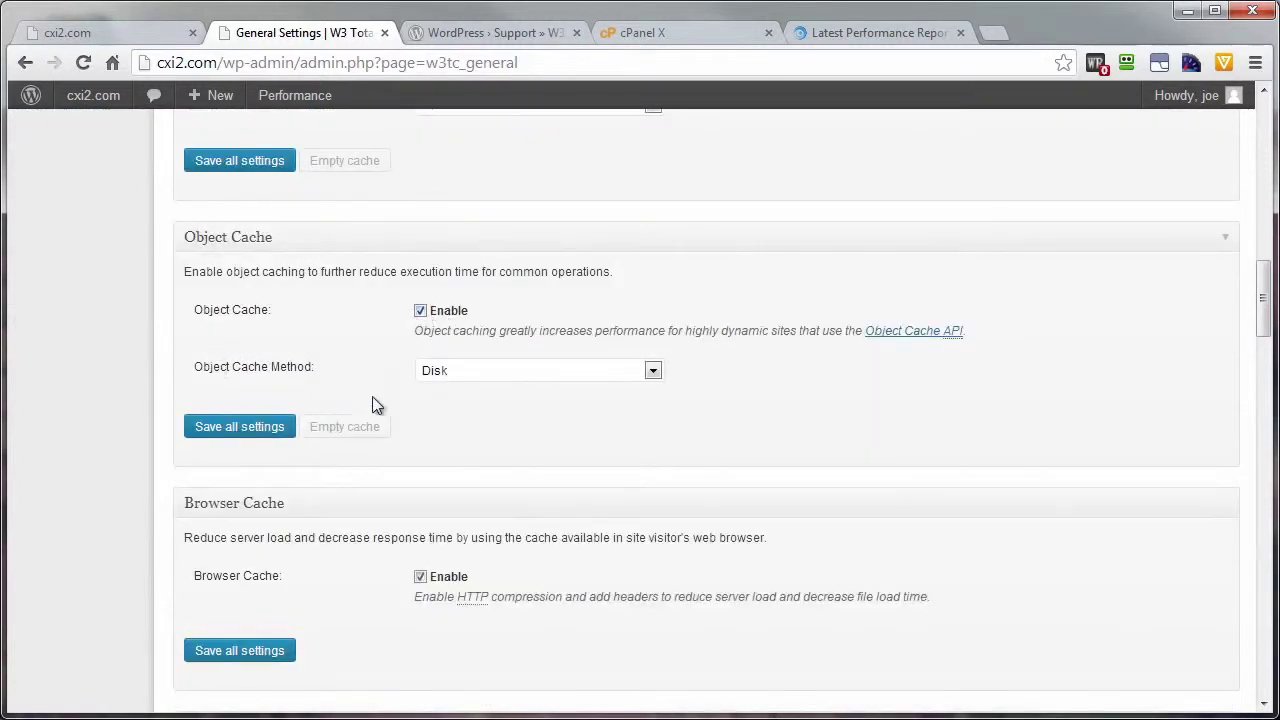
scroll(376, 404, "down", 2)
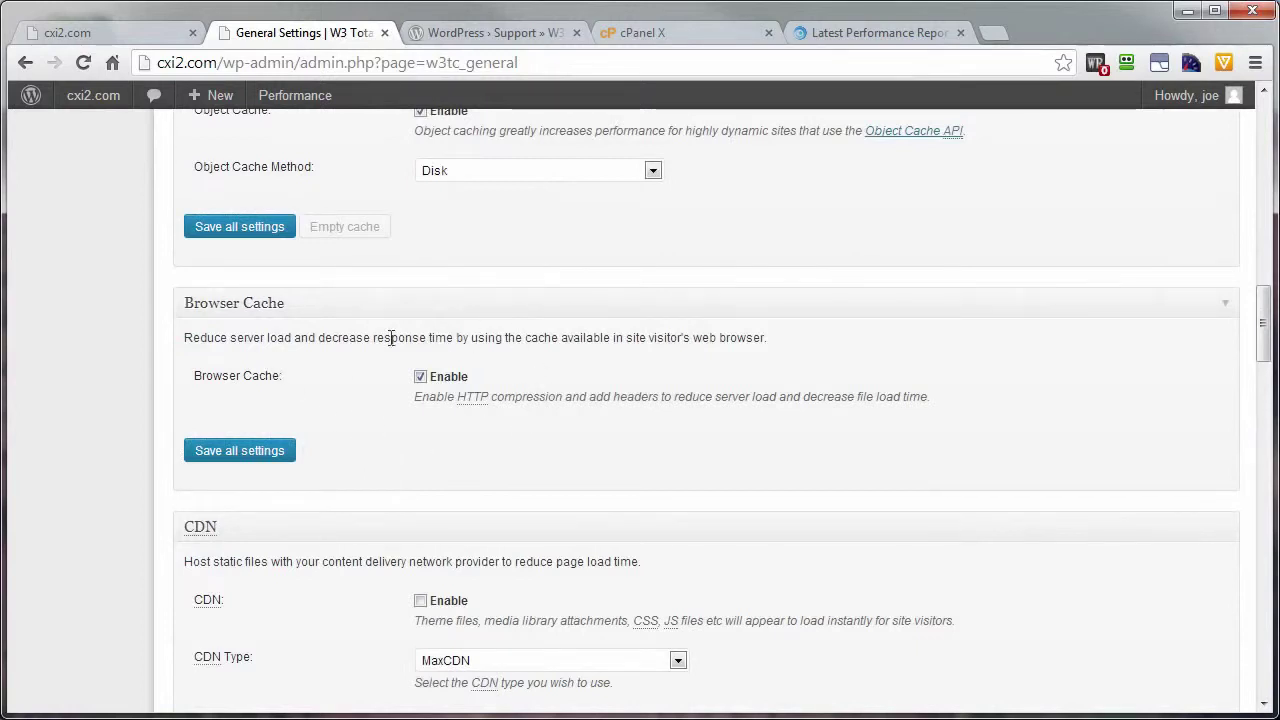
scroll(381, 367, "down", 3)
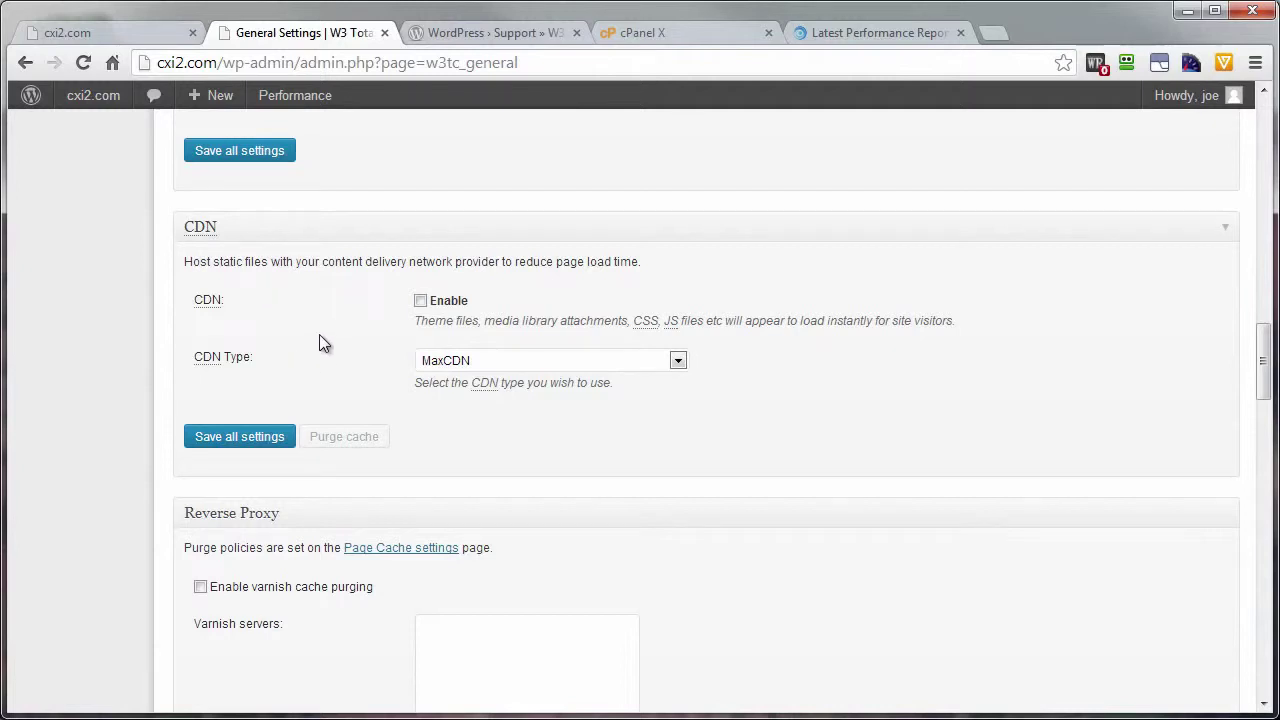
left_click(492, 362)
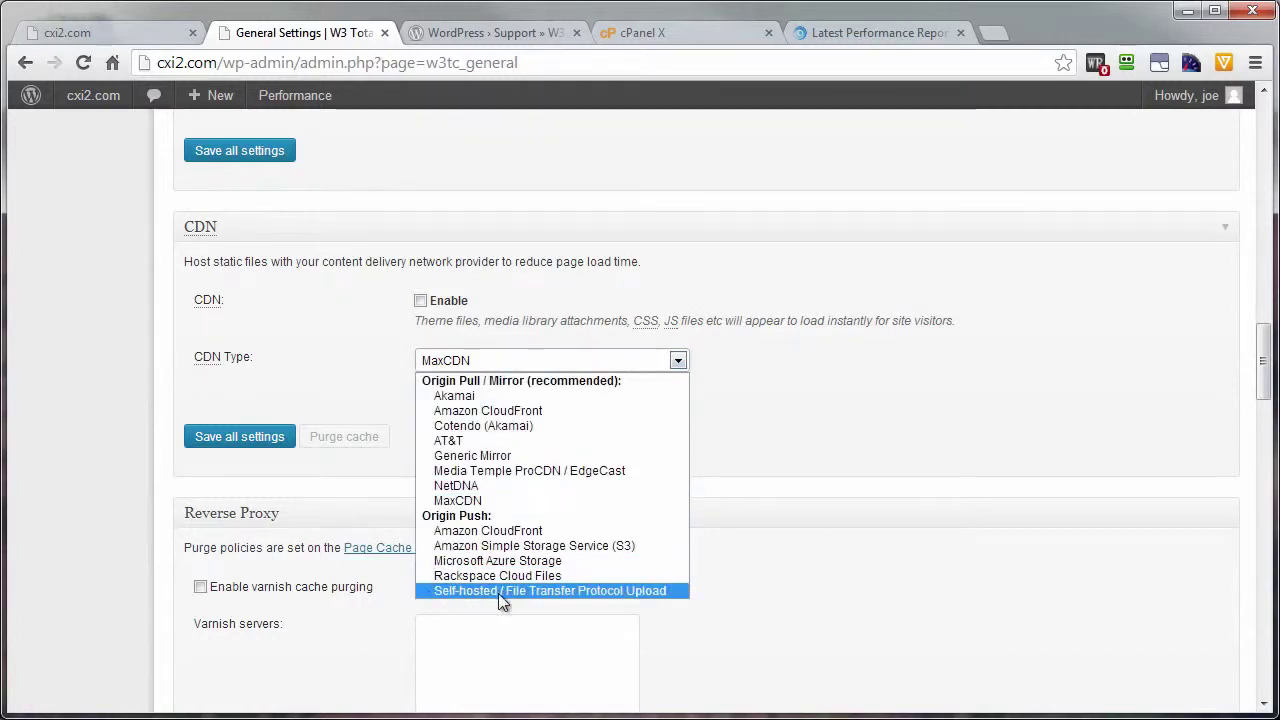
left_click(297, 357)
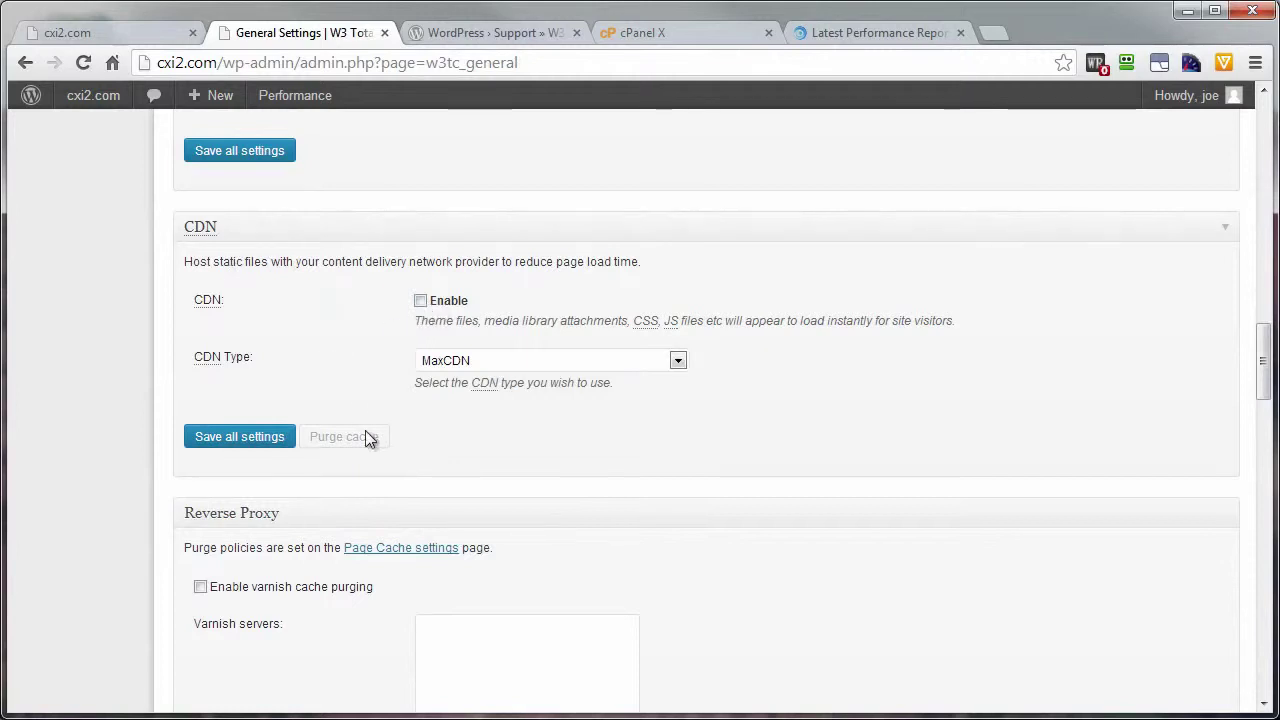
- Look through the reverse proxy, CloudFlare, New Relic monitoring, licensing and miscellaneous sections of the general settings
scroll(365, 432, "down", 3)
scroll(370, 486, "down", 1)
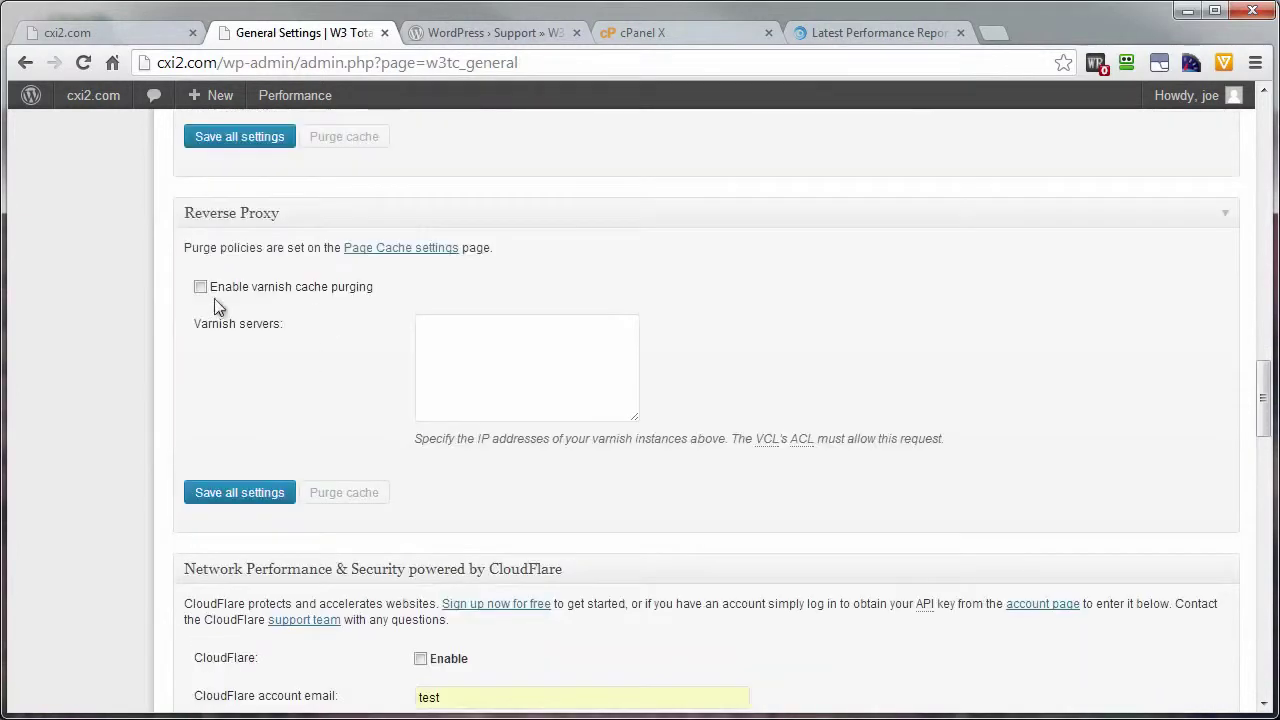
scroll(362, 465, "down", 4)
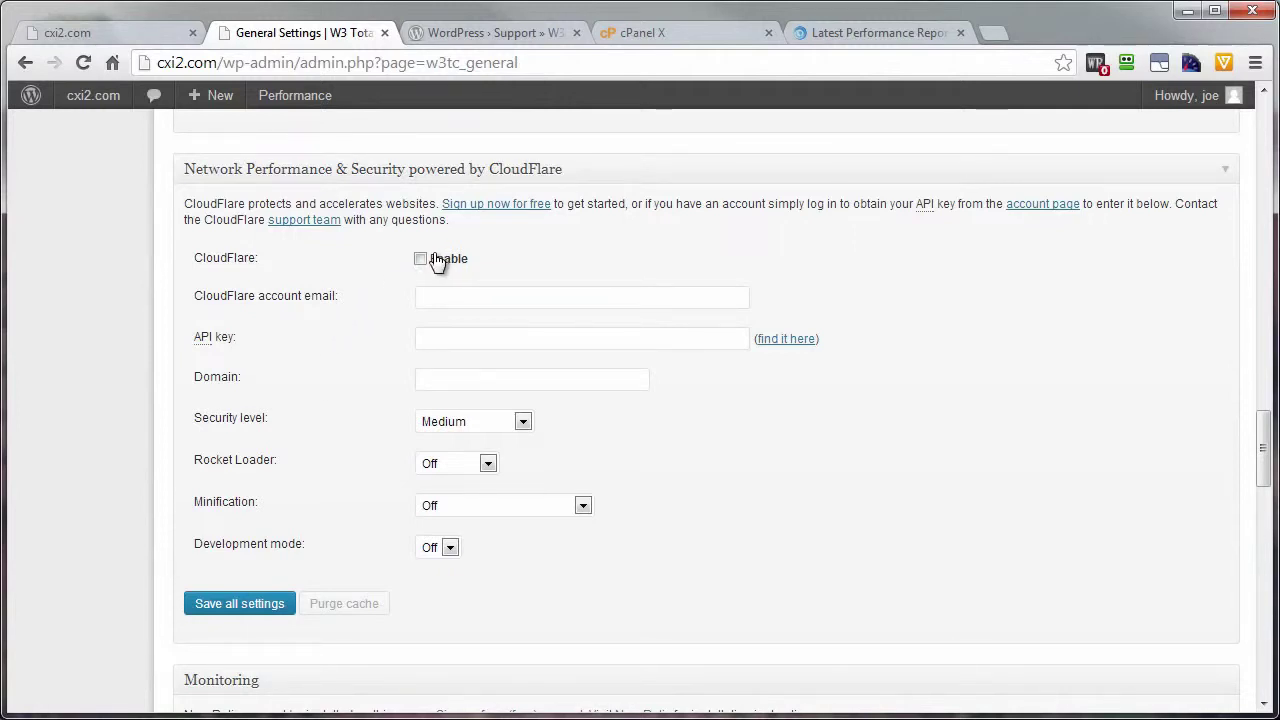
scroll(337, 480, "down", 2)
scroll(337, 485, "down", 2)
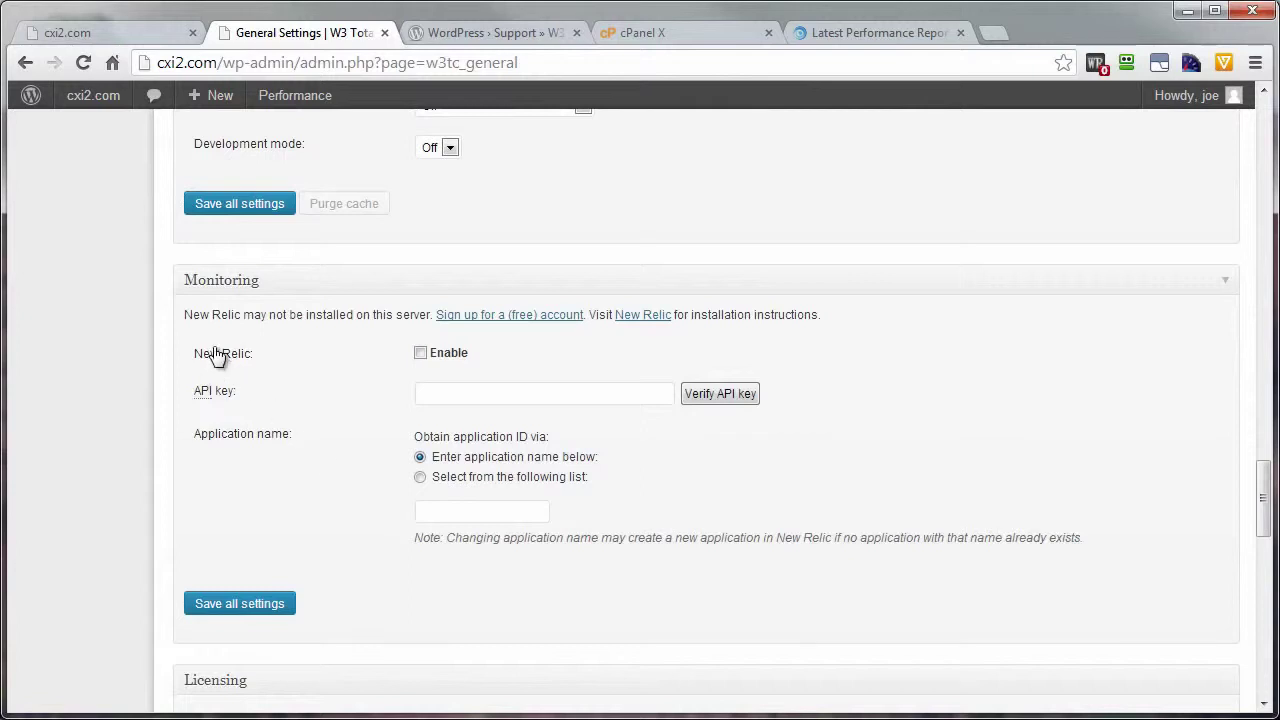
scroll(358, 392, "down", 4)
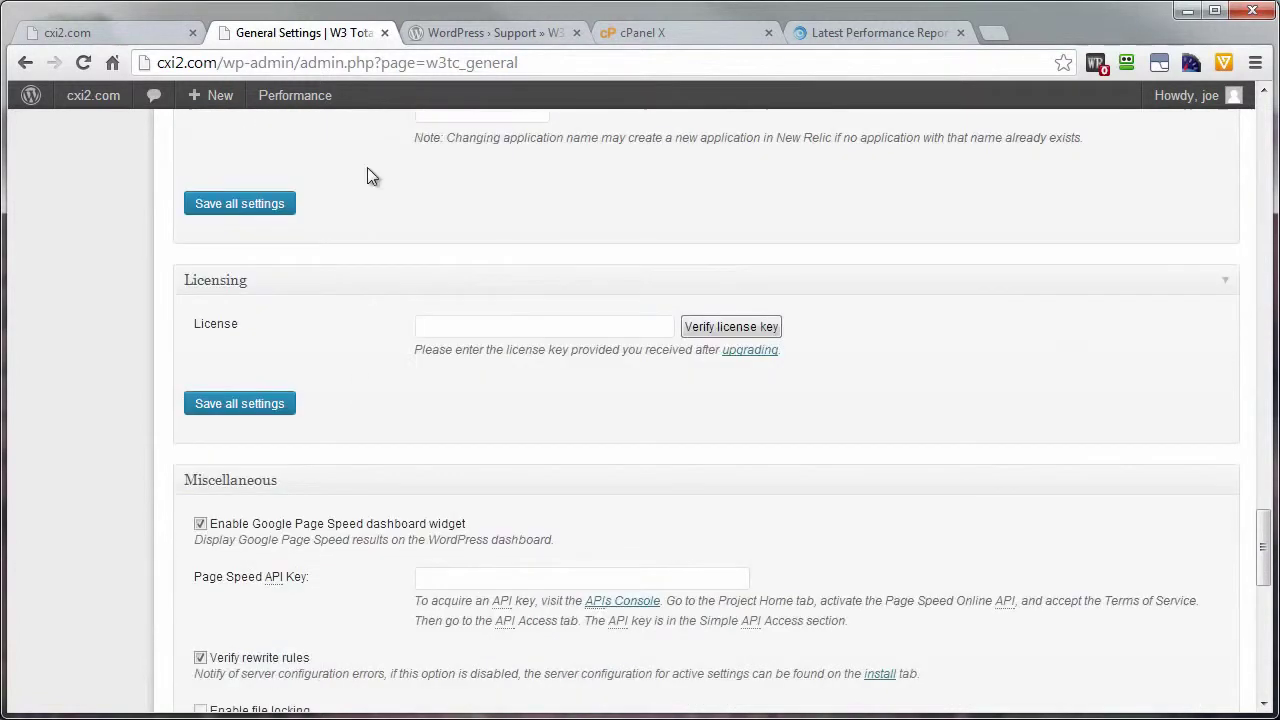
scroll(346, 431, "down", 3)
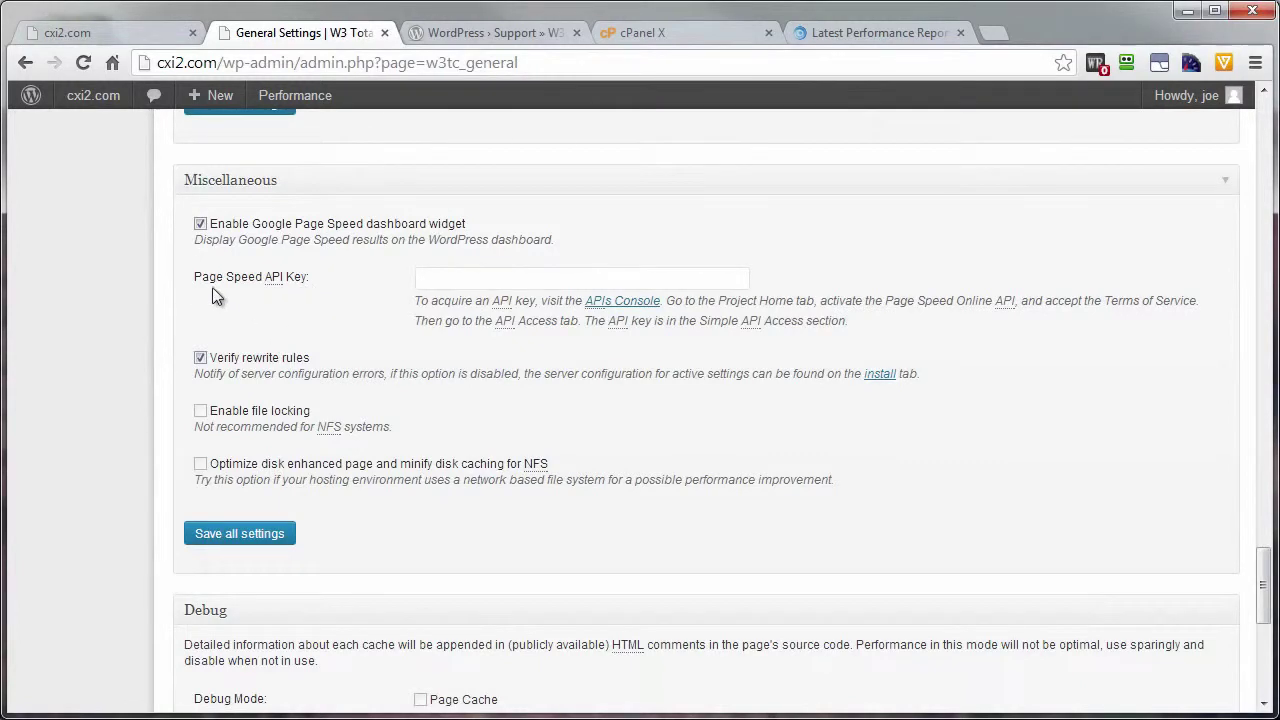
- Turn off the Google Page Speed dashboard widget and save all general settings
left_click(200, 223)
scroll(361, 502, "down", 4)
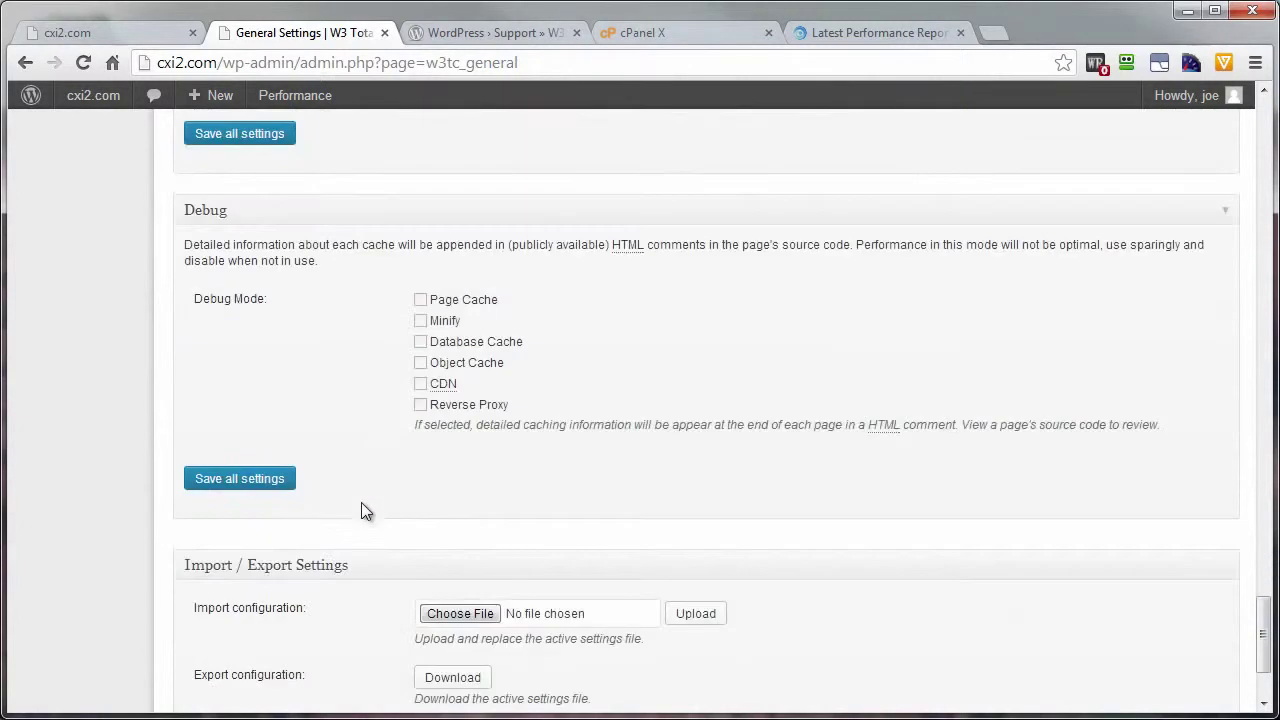
scroll(397, 475, "down", 2)
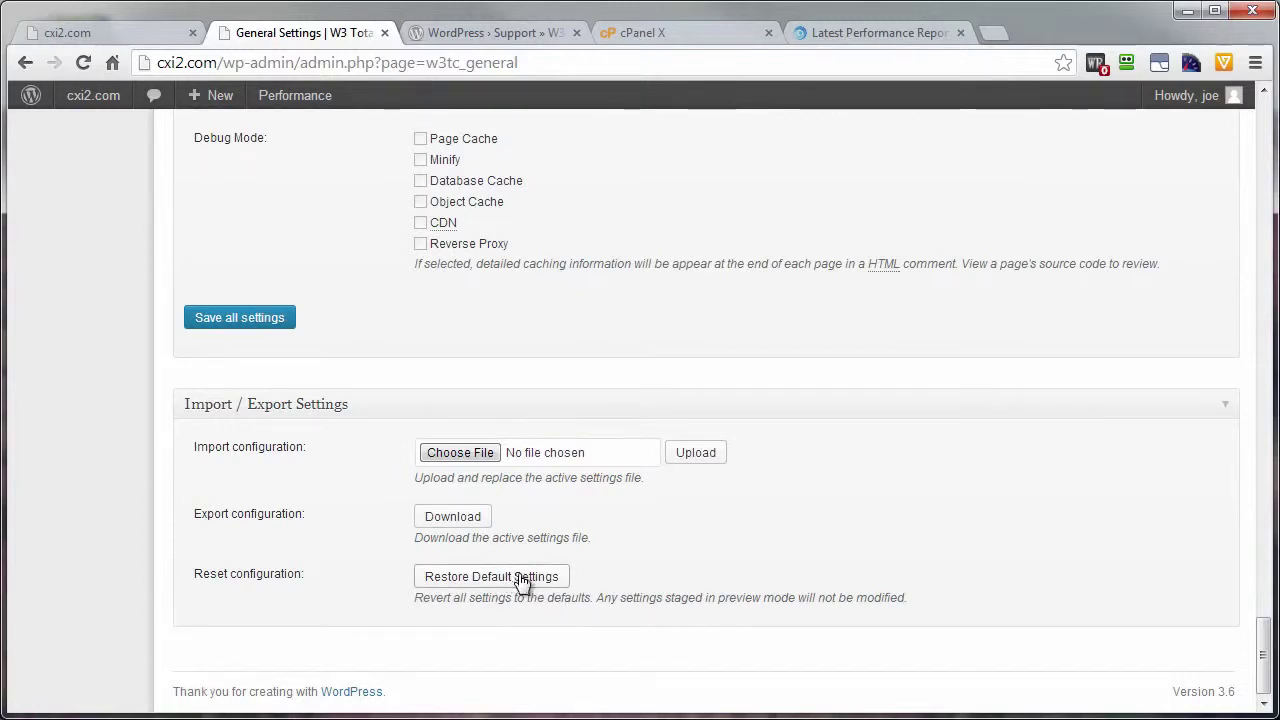
left_click(210, 322)
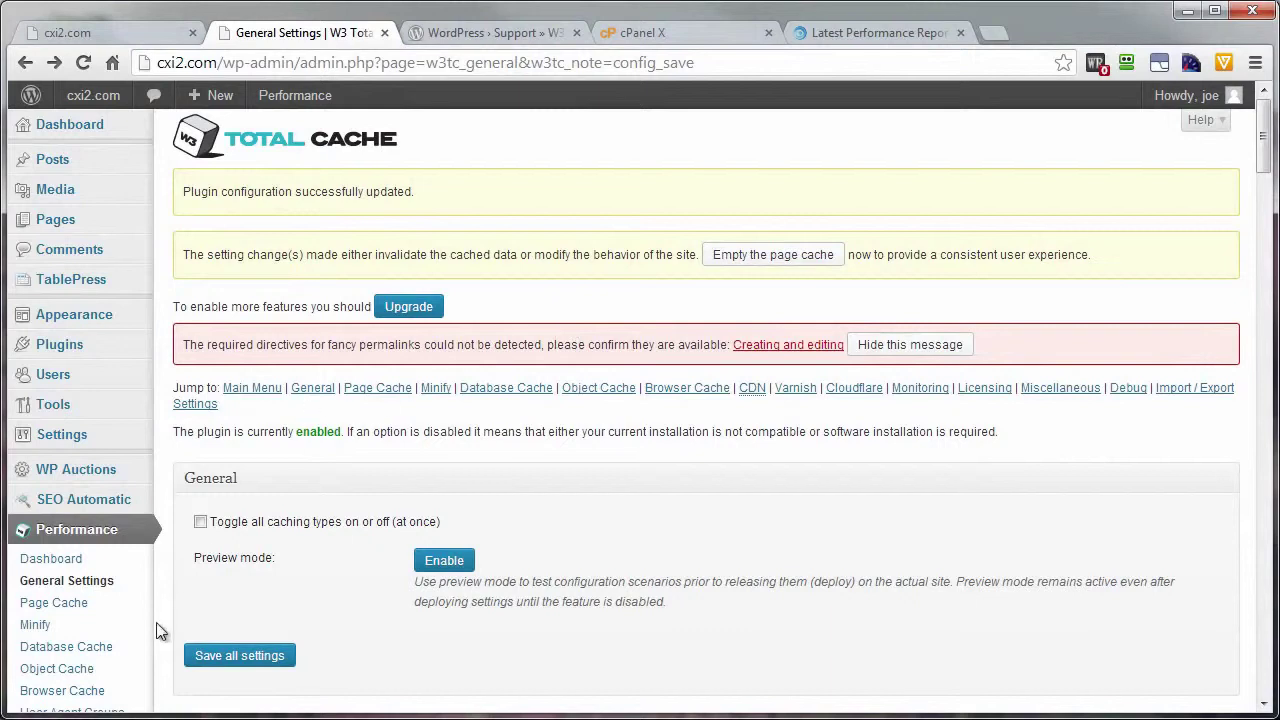
- Open the WordPress permalink settings, choose the custom structure /%postname%/ and save the changes
scroll(133, 603, "down", 1)
scroll(133, 603, "down", 2)
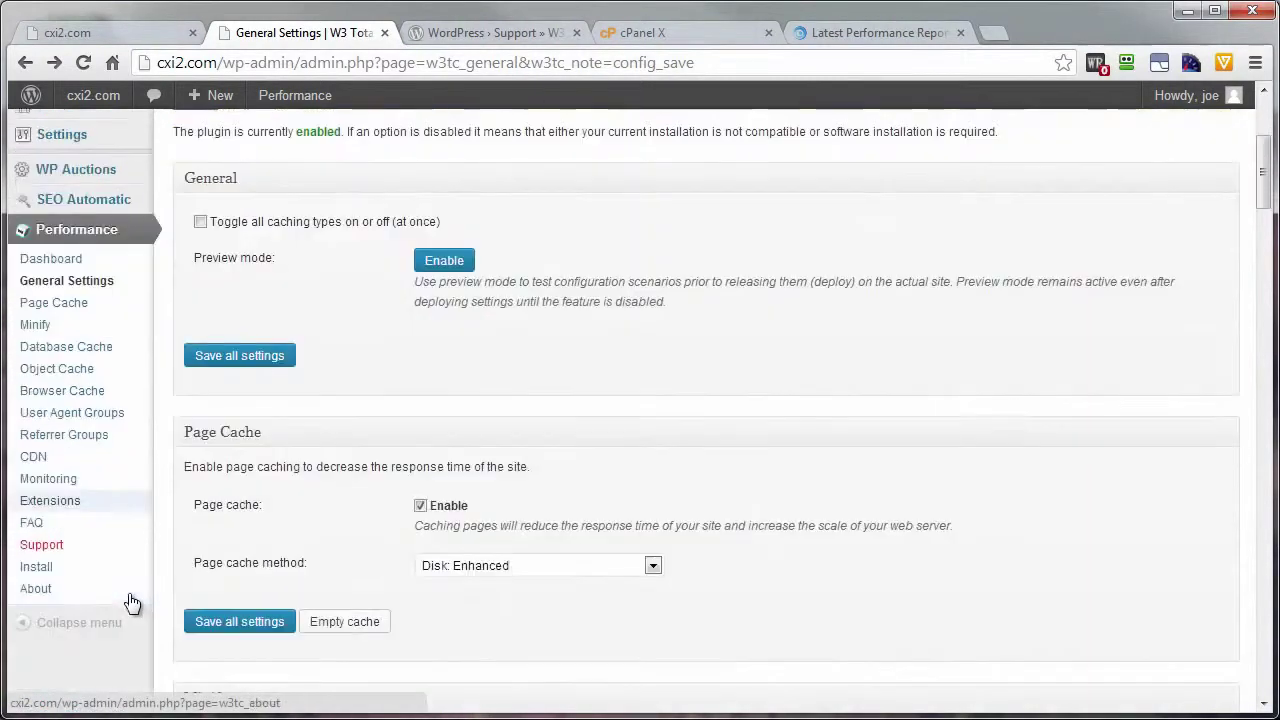
scroll(128, 590, "up", 3)
mouse_move(52, 440)
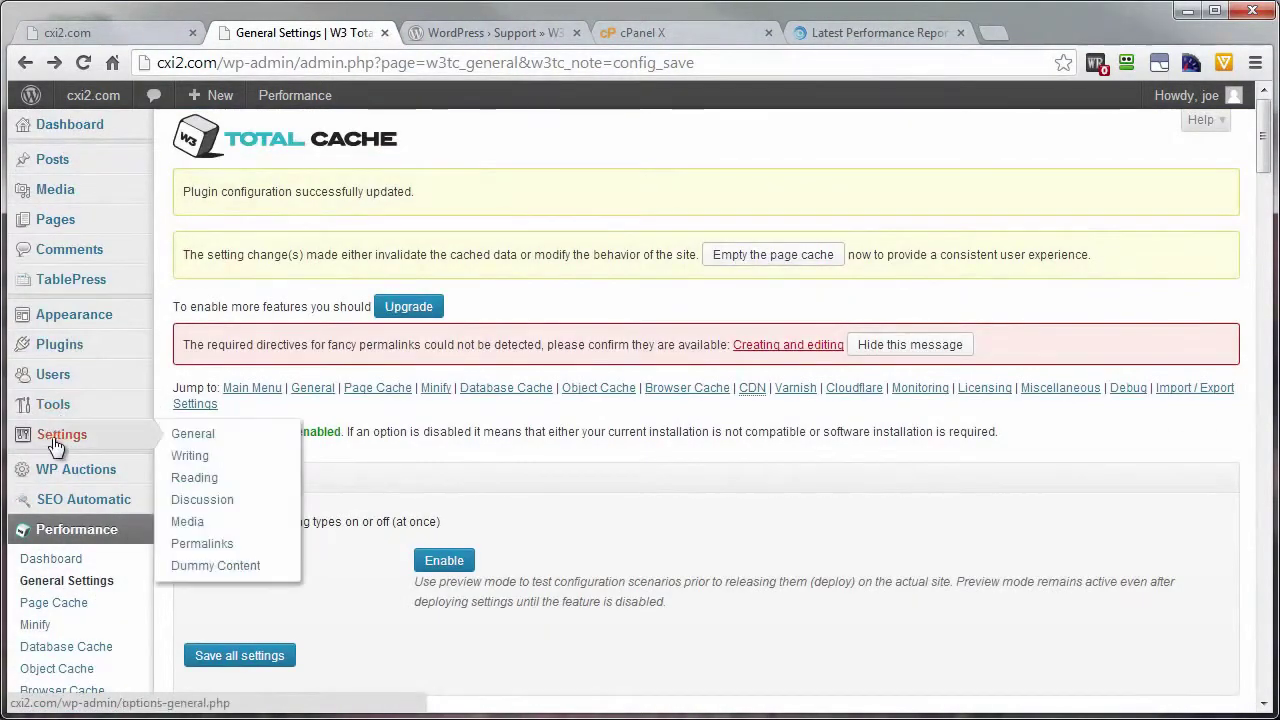
left_click(190, 545)
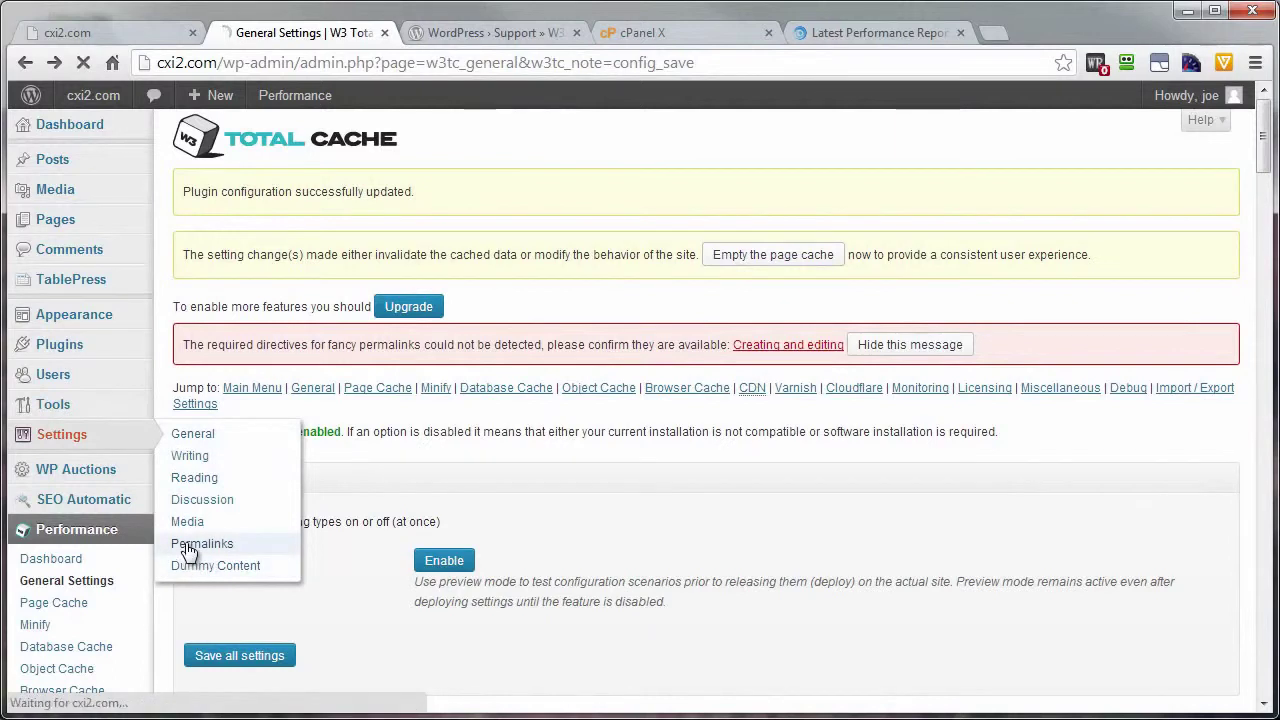
scroll(559, 510, "down", 1)
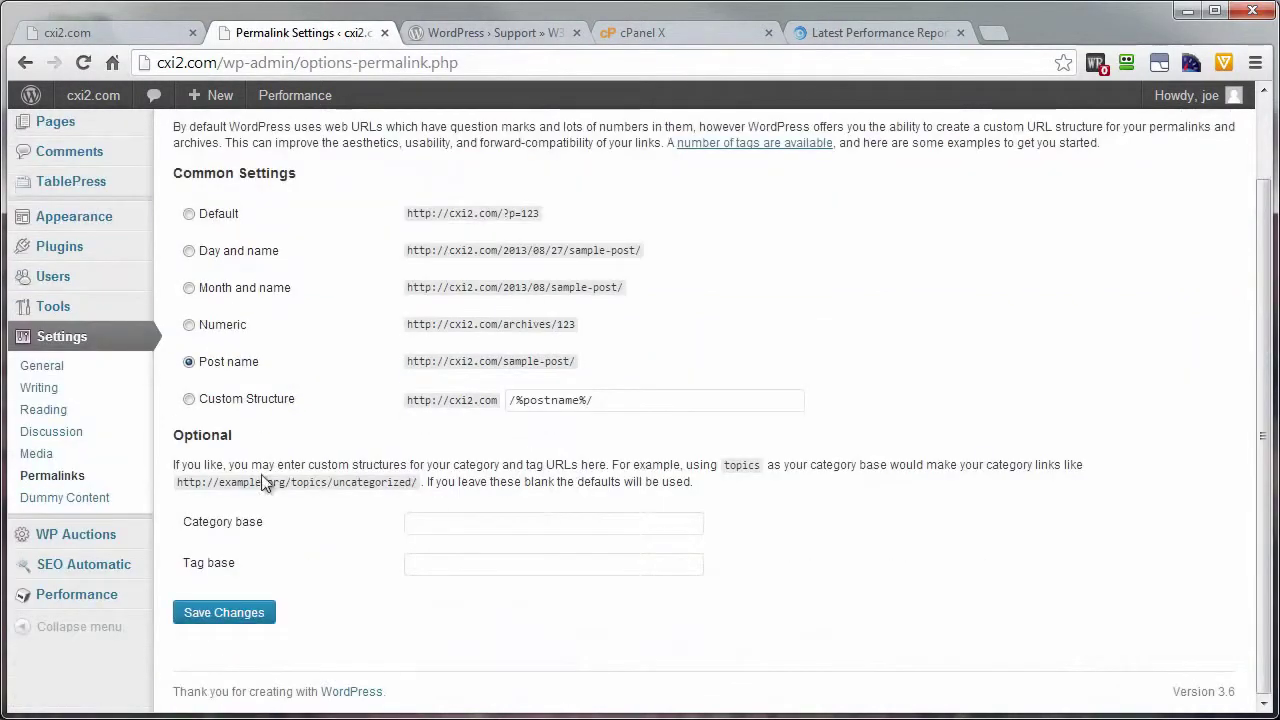
left_click(189, 399)
left_click(234, 614)
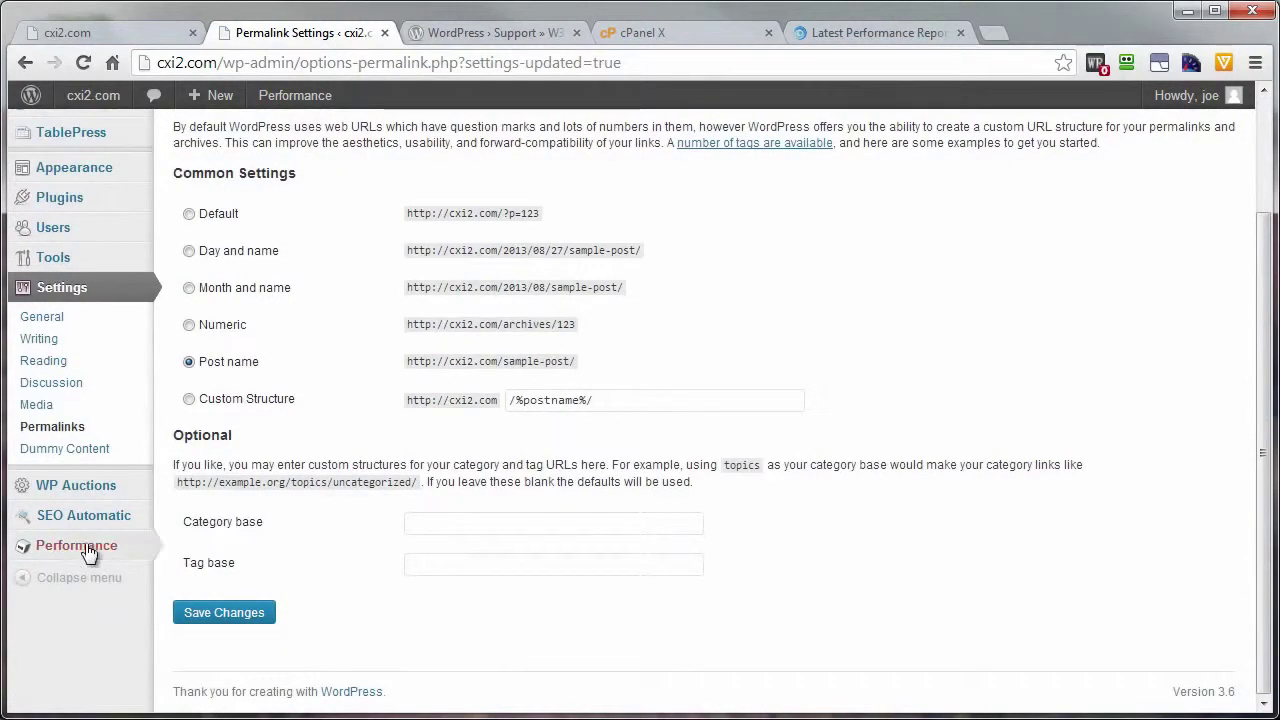
- Return to the W3 Total Cache general settings and empty the page cache
mouse_move(88, 545)
left_click(191, 310)
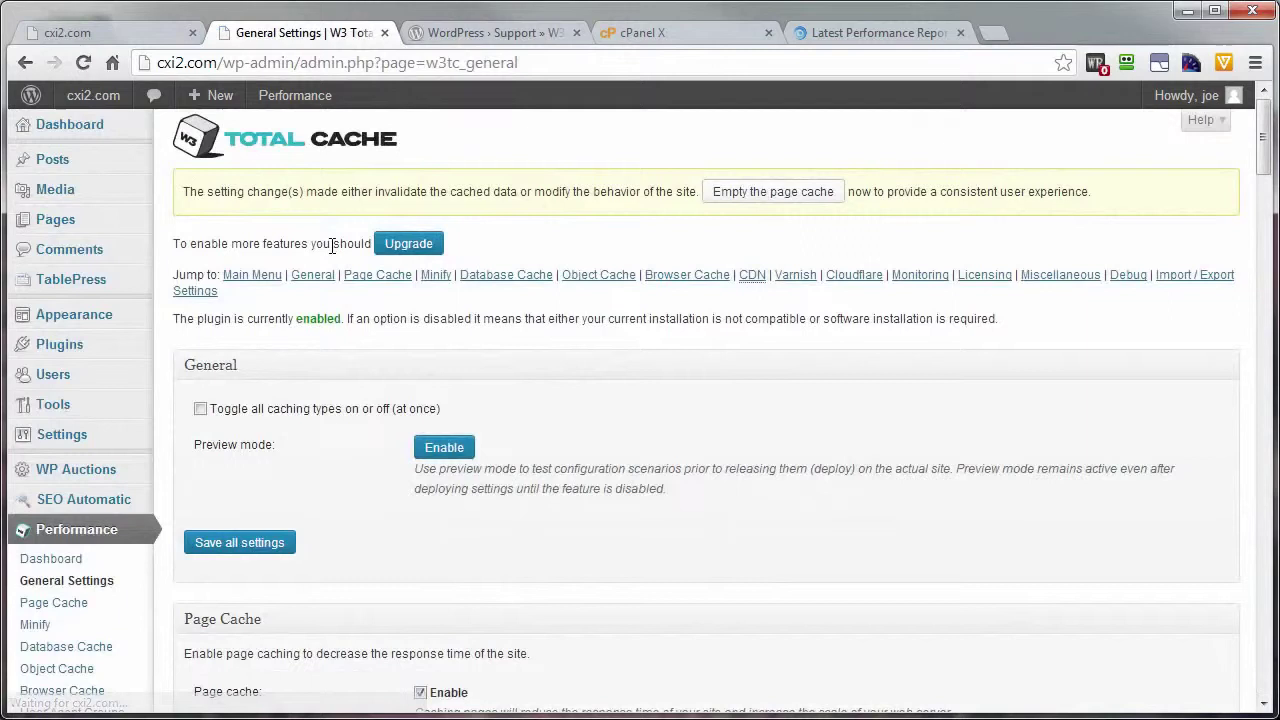
left_click(755, 195)
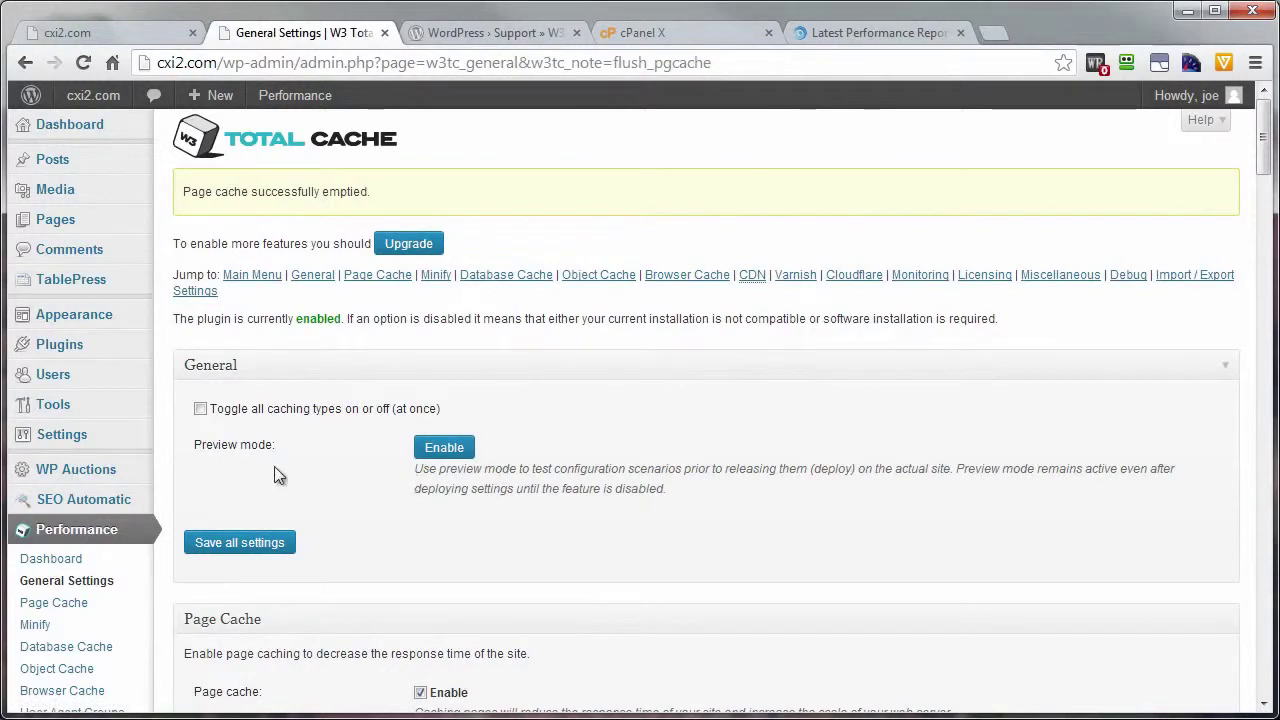
- Enable preview mode, deploy the preview settings to the site, and disable preview mode
left_click(446, 450)
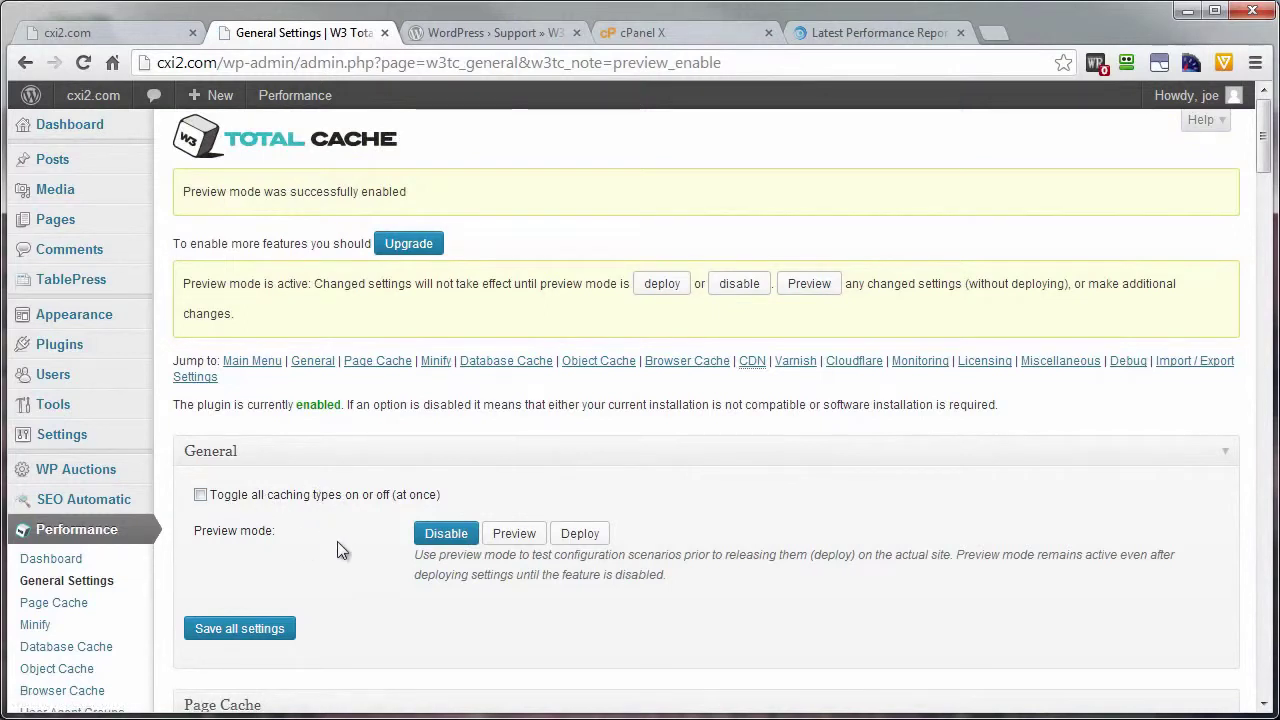
left_click(580, 534)
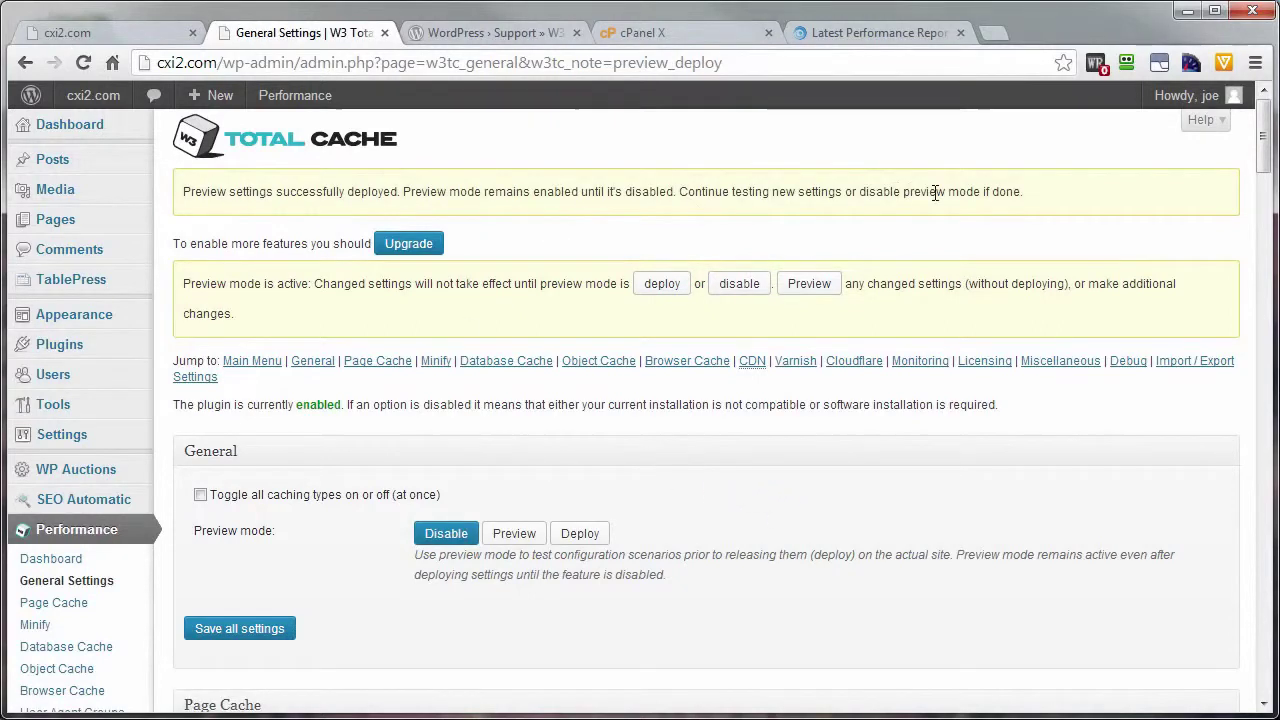
left_click(446, 533)
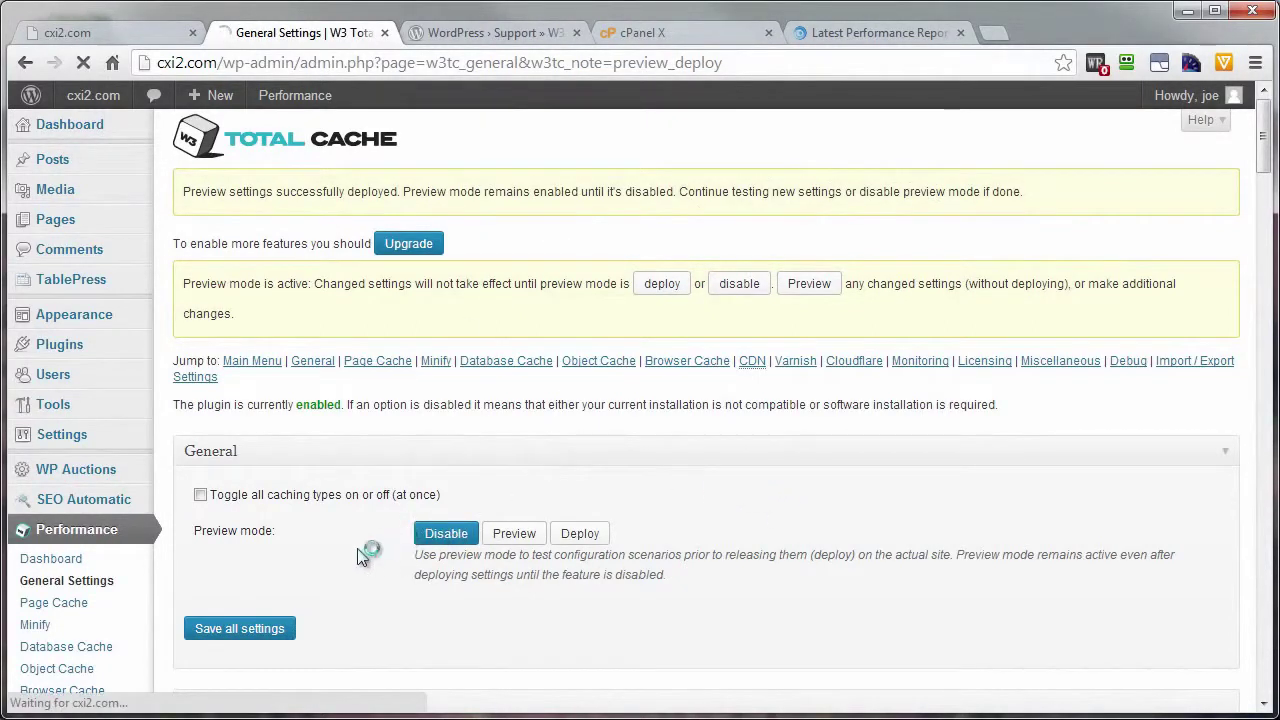
- Switch to the GTmetrix report and re-test the performance of cxi2.com
left_click(851, 31)
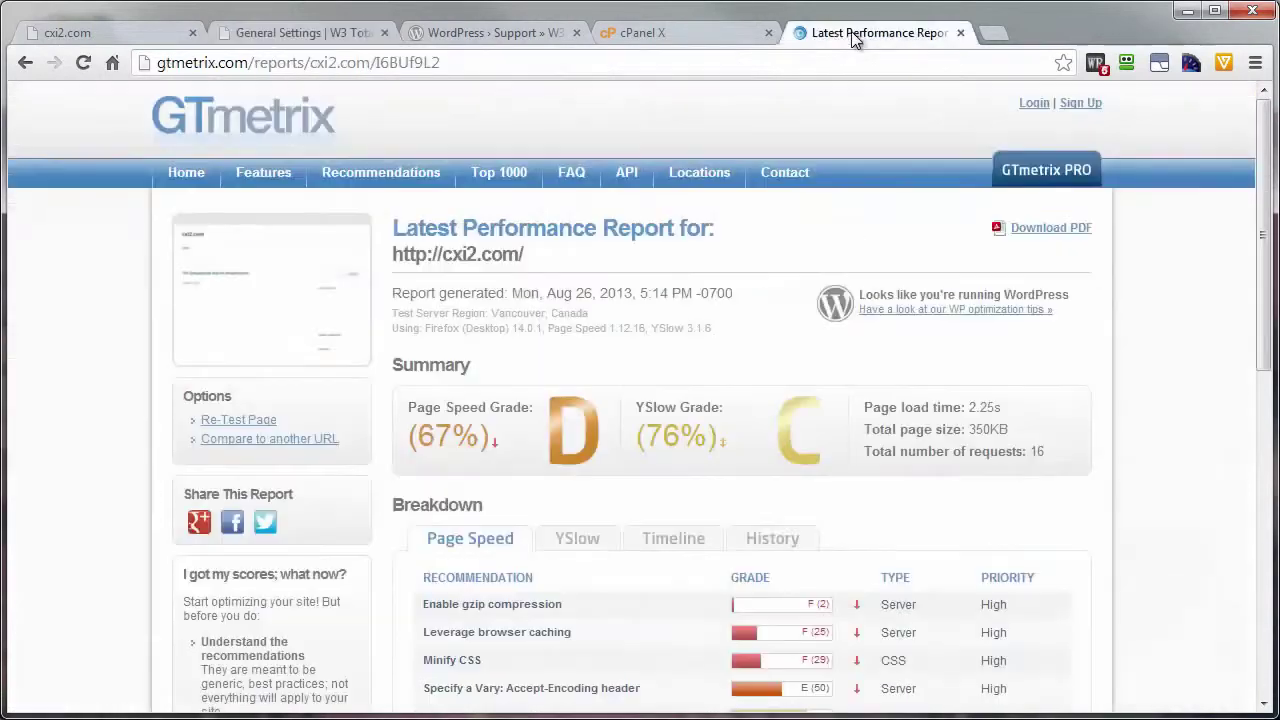
left_click(232, 420)
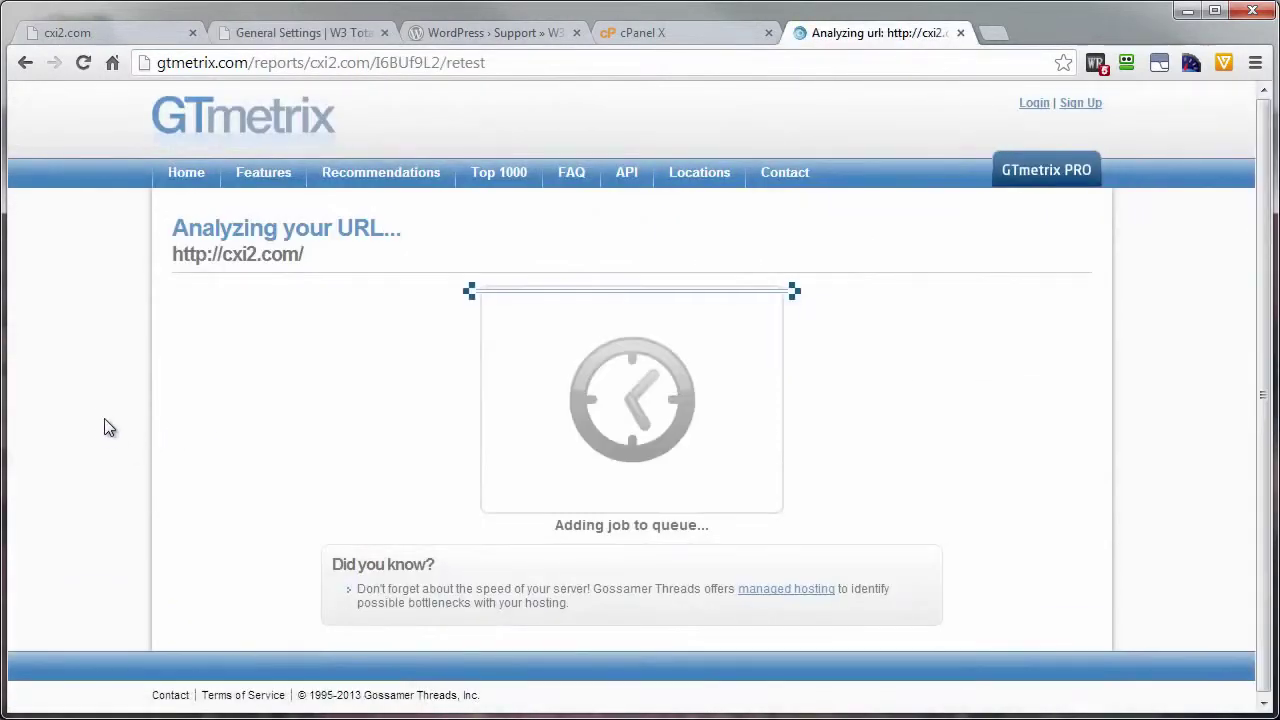
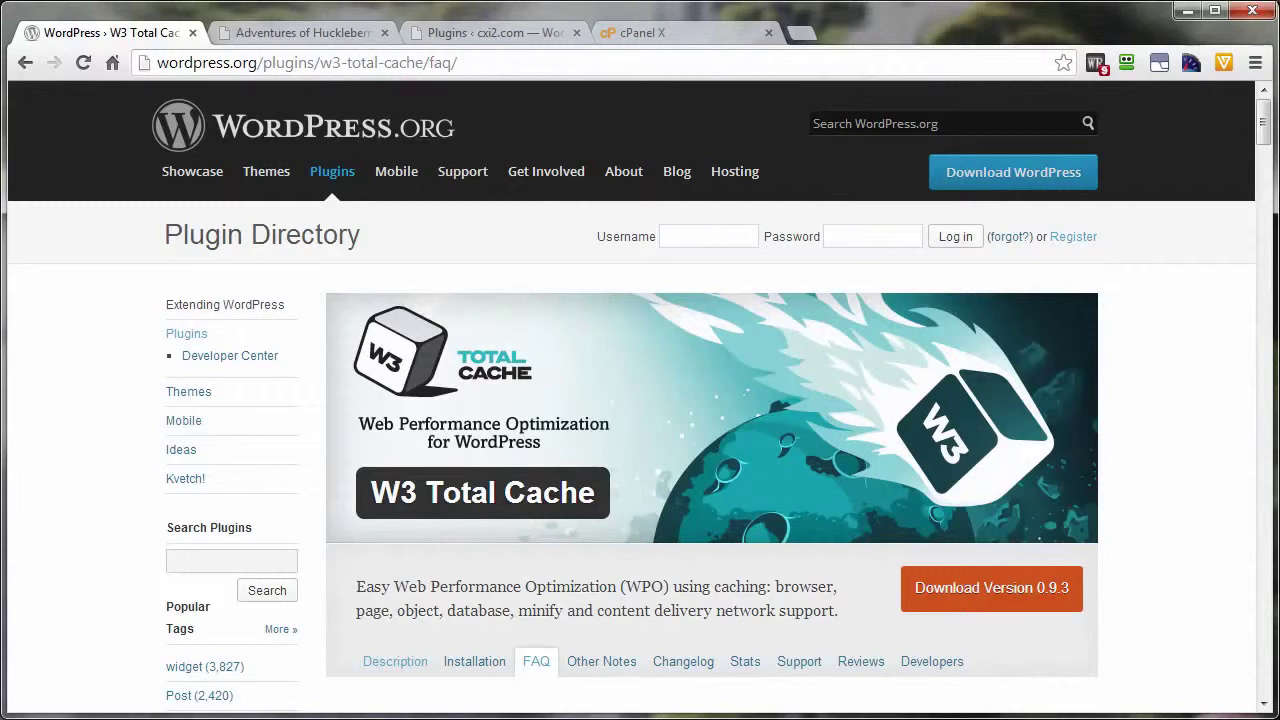
- In the cPanel File Manager, download .htaccess from public_html into the local backup folder, and delete it from the server
left_click(491, 33)
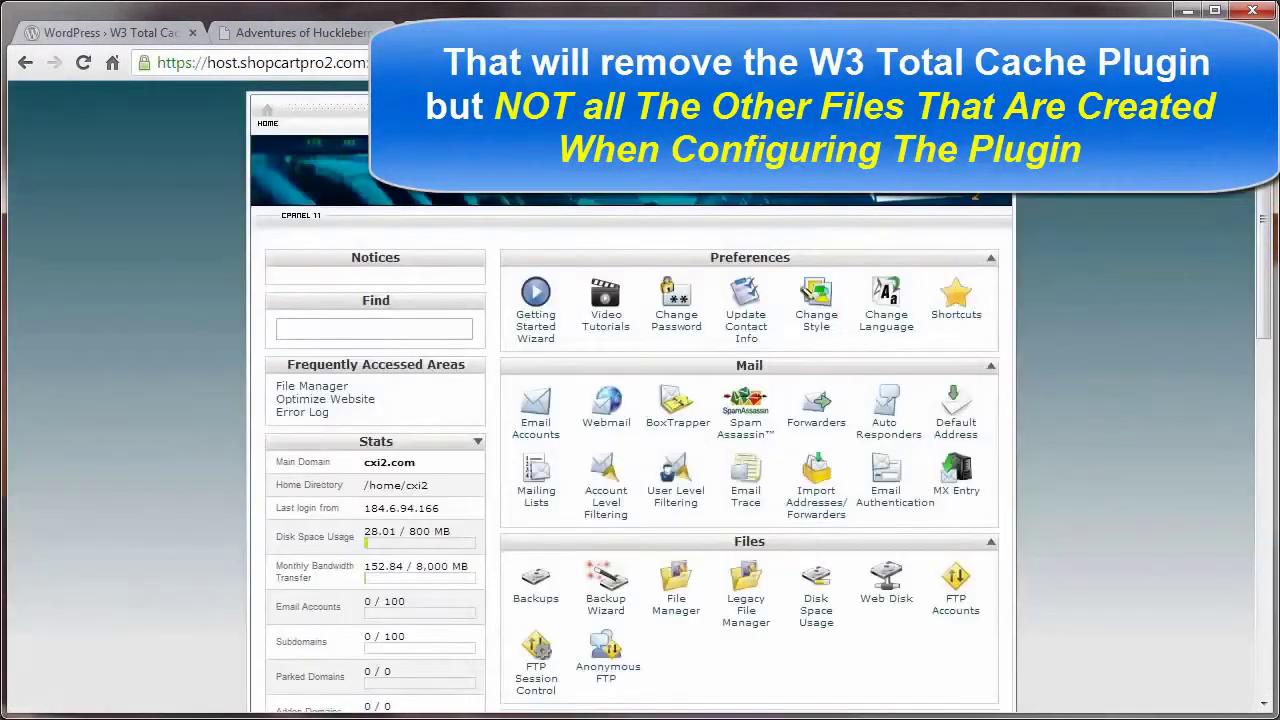
left_click(678, 604)
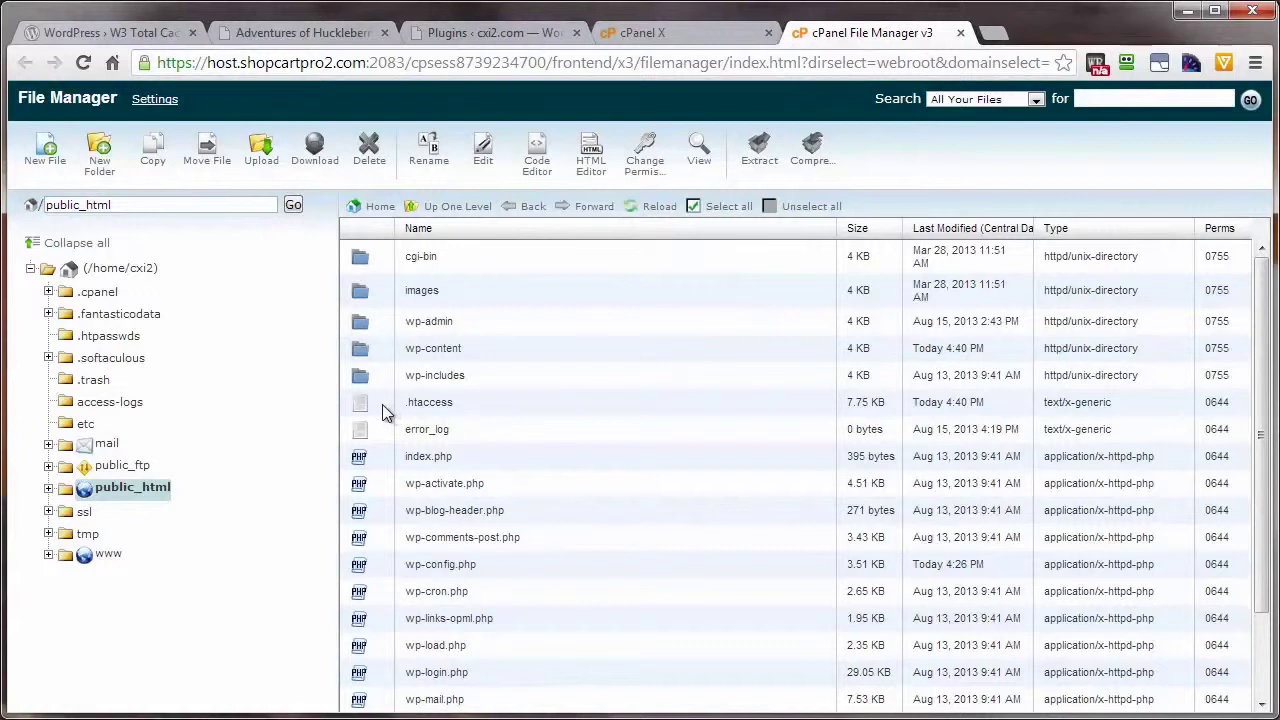
left_click(383, 410)
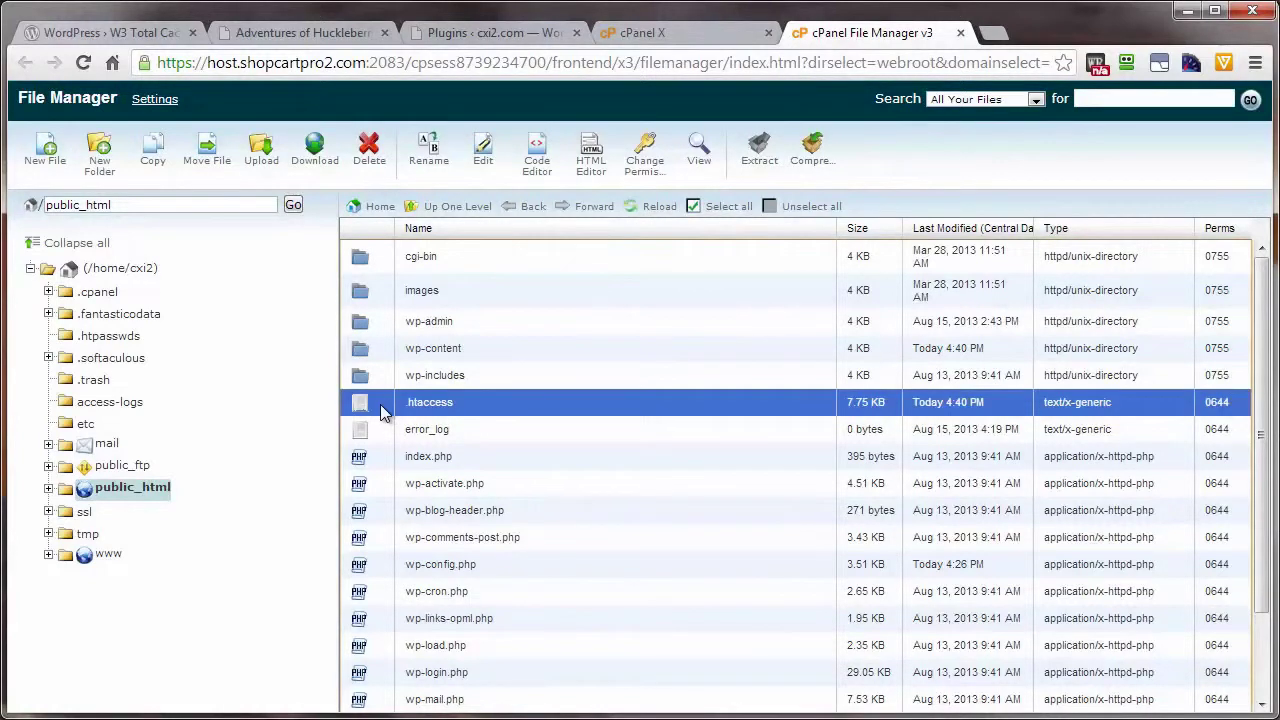
left_click(312, 160)
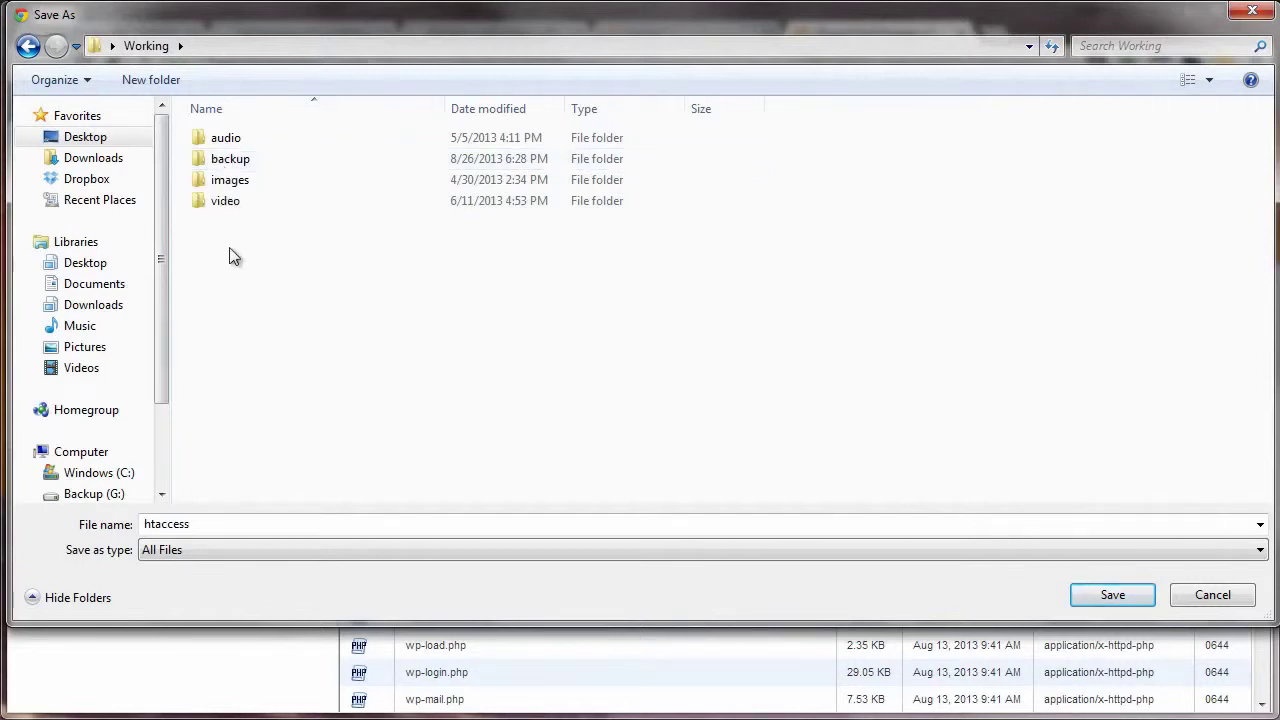
double_click(228, 164)
left_click(1120, 594)
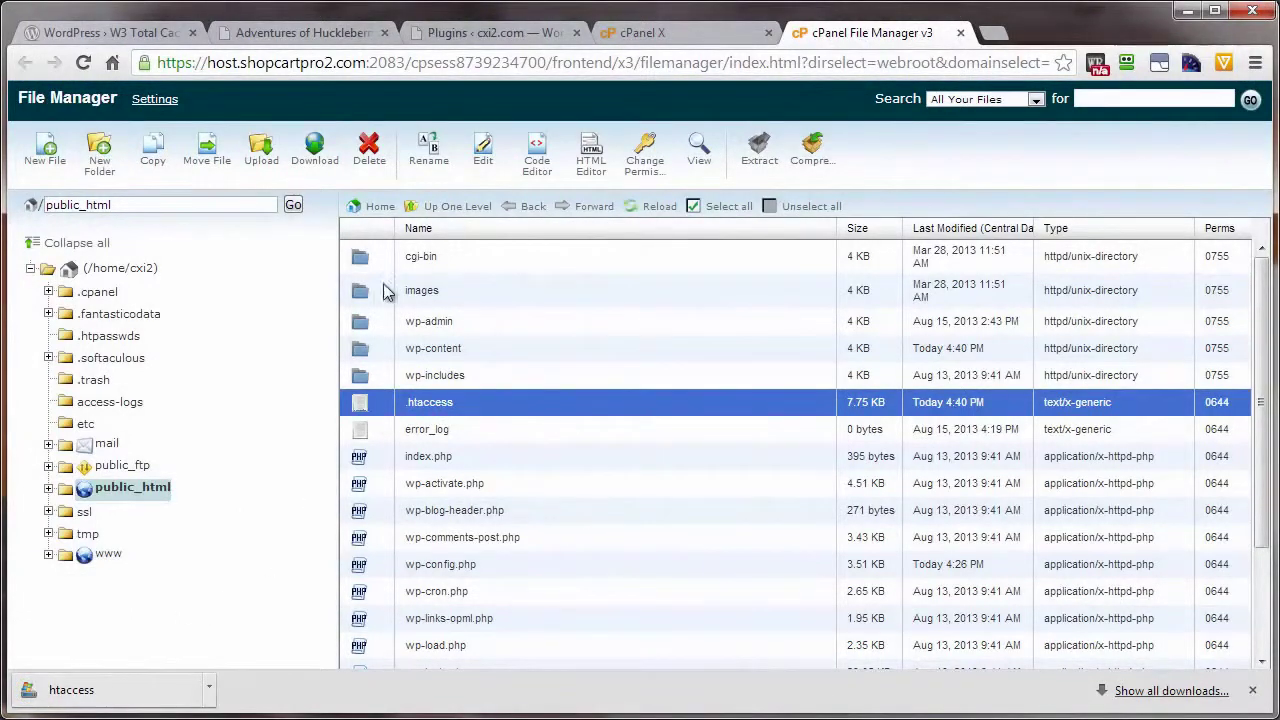
left_click(375, 163)
left_click(788, 435)
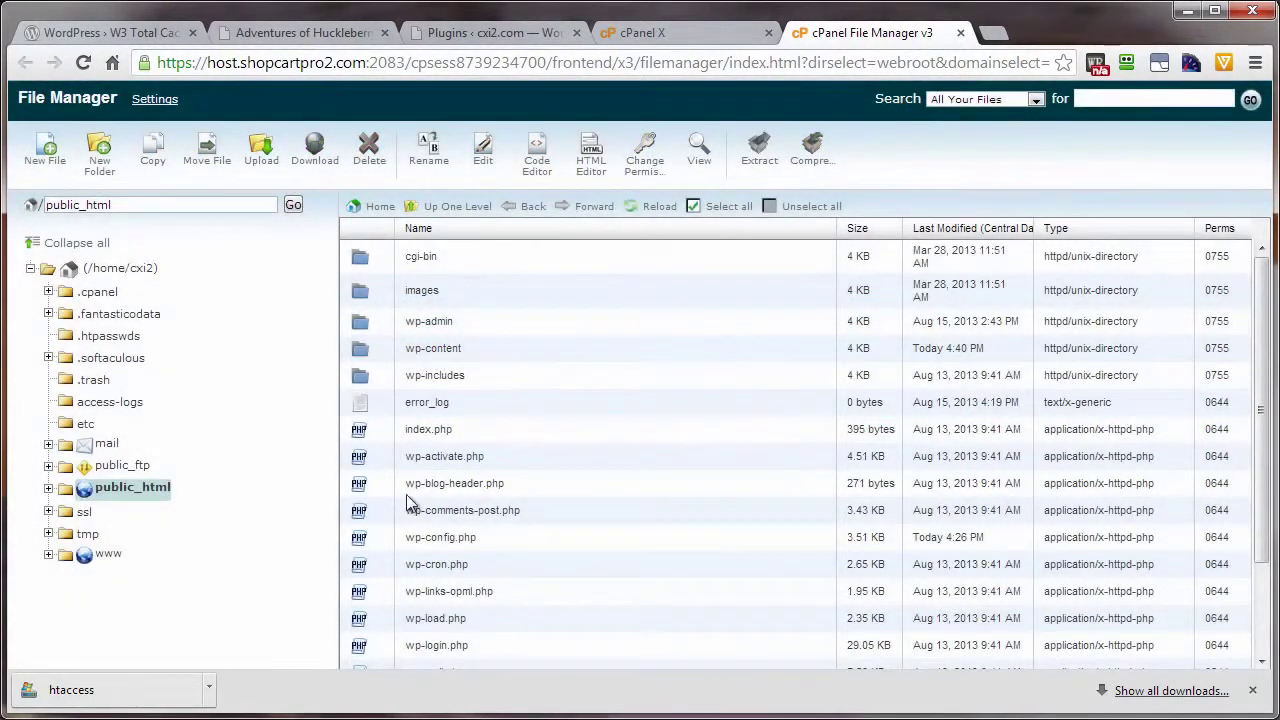
- Open wp-config.php from public_html in the code editor
left_click(388, 546)
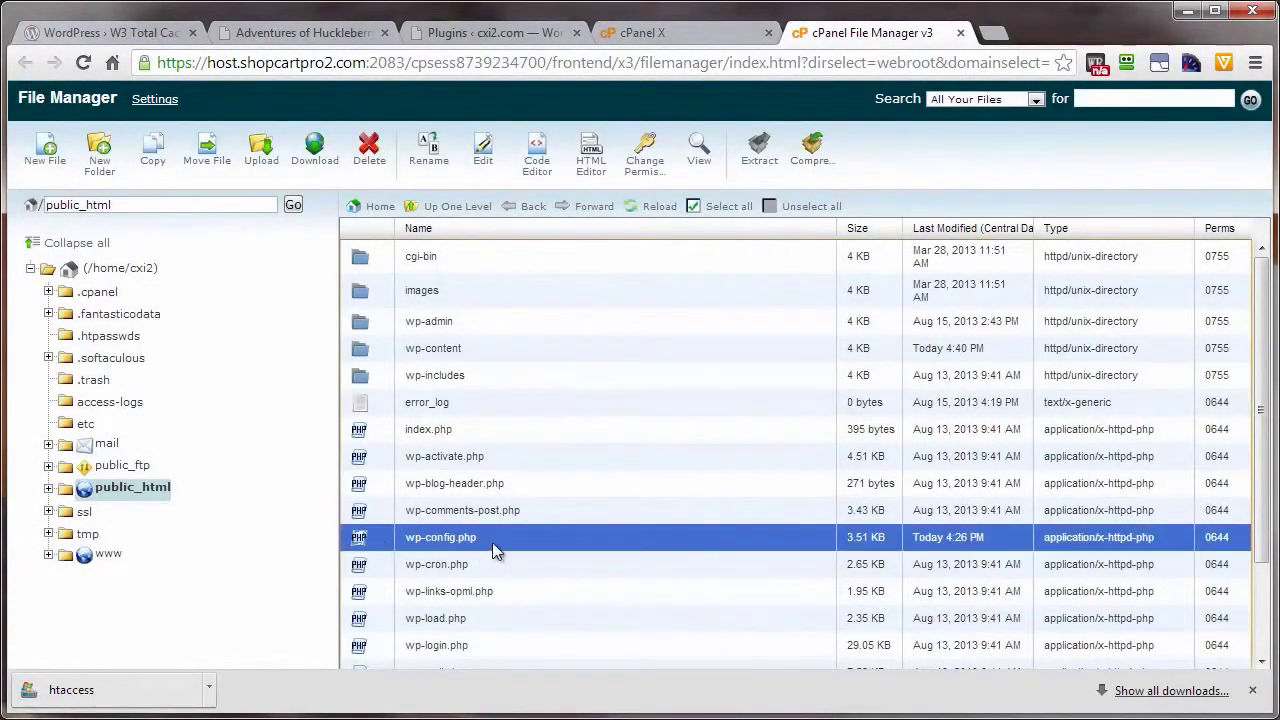
right_click(382, 545)
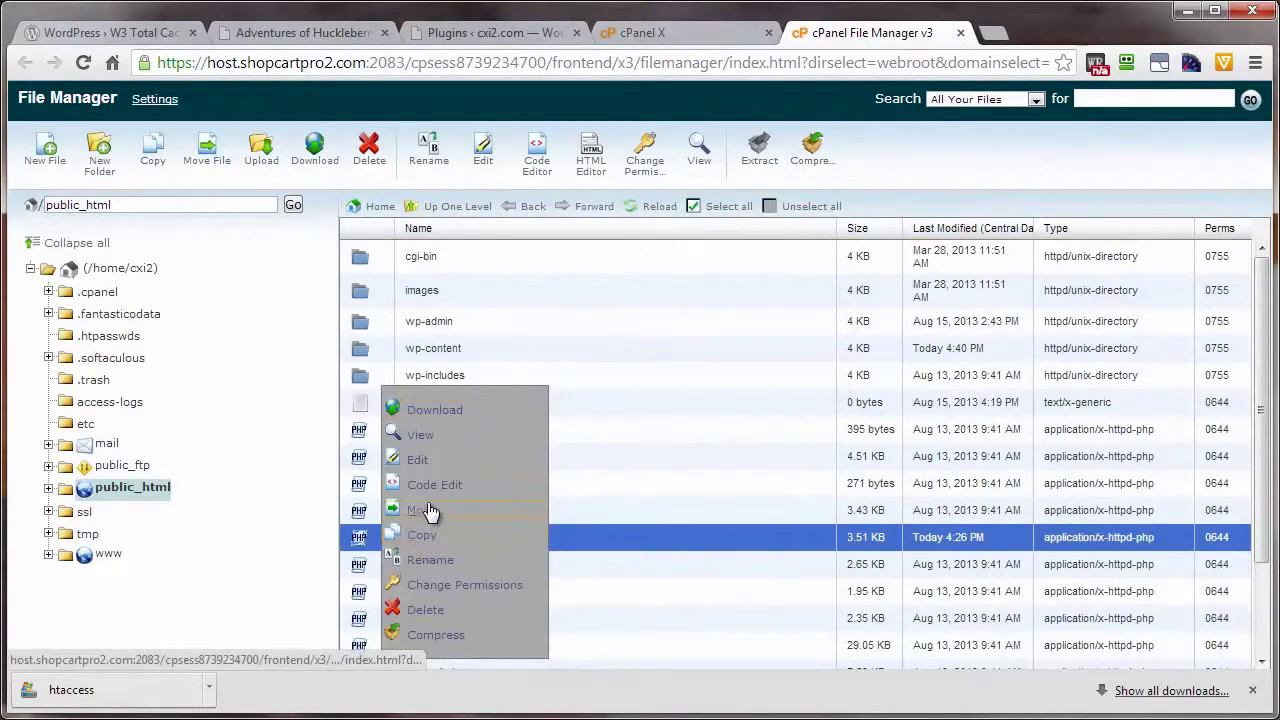
left_click(370, 548)
left_click(386, 543)
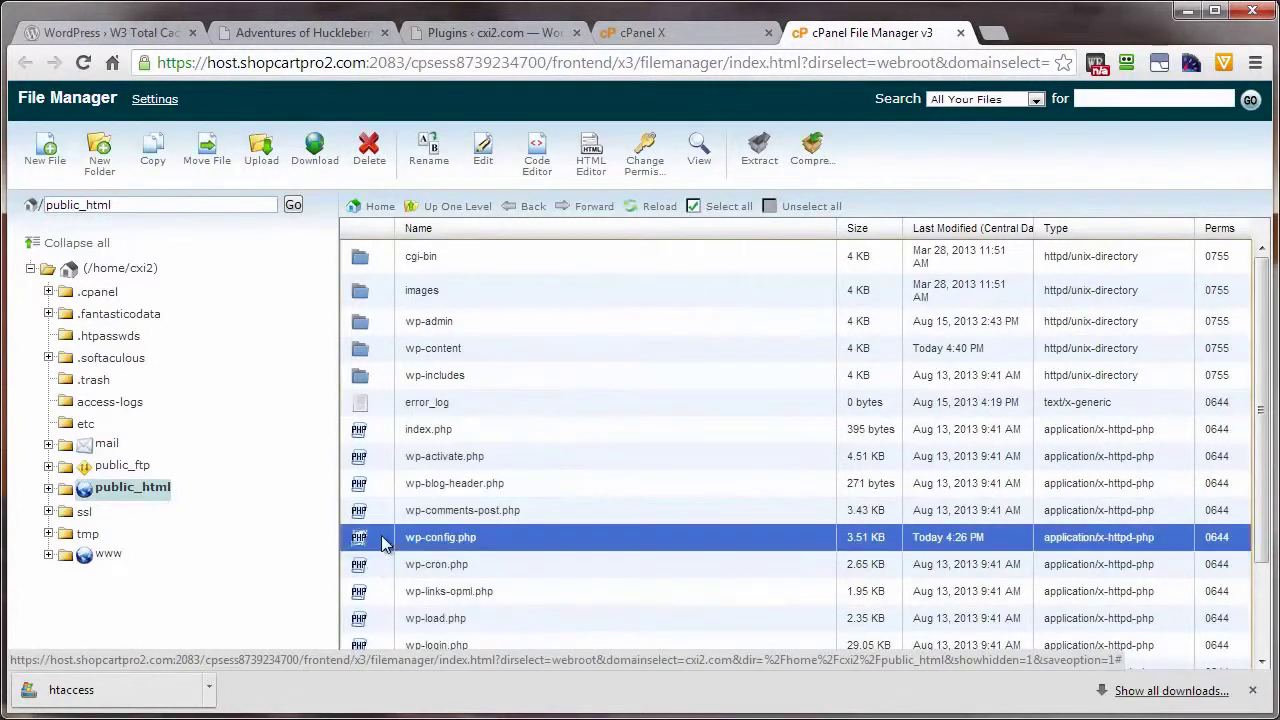
left_click(540, 168)
left_click(816, 549)
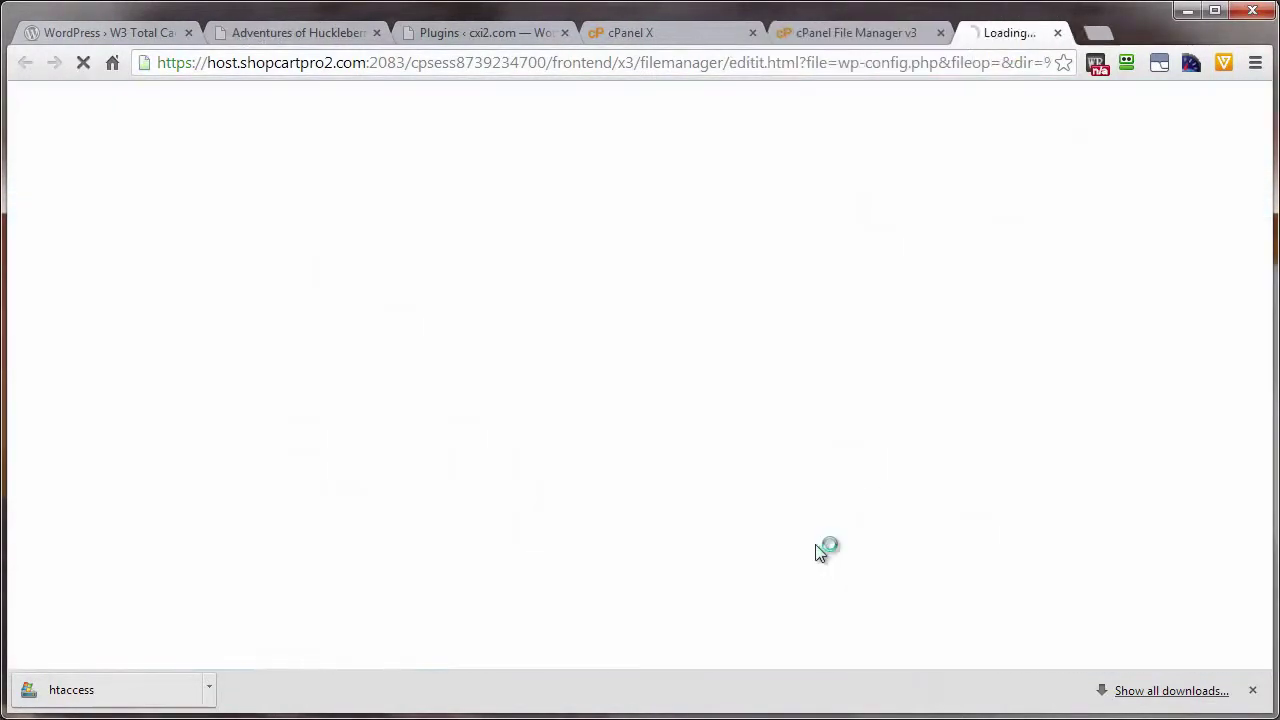
- Remove the W3 Total Cache comment and the WP_CACHE define line from wp-config.php, save the file and close the editor
left_click(59, 170)
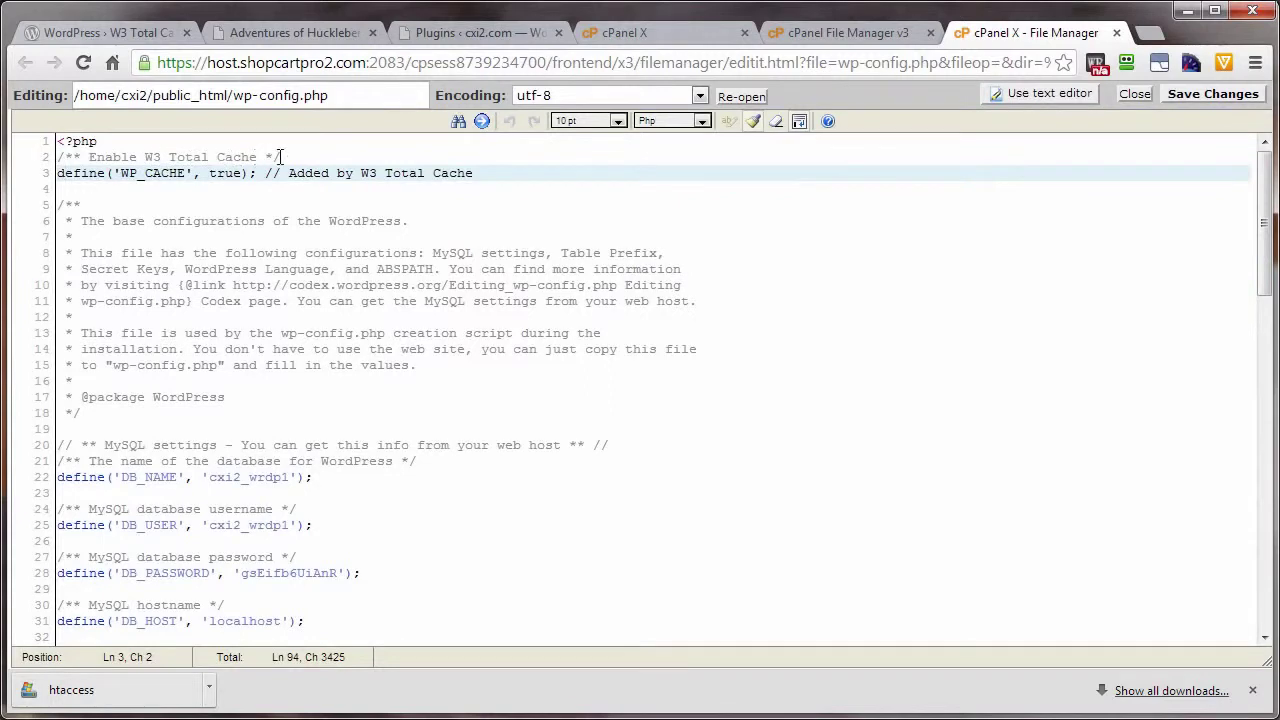
left_click_drag(59, 157, 487, 175)
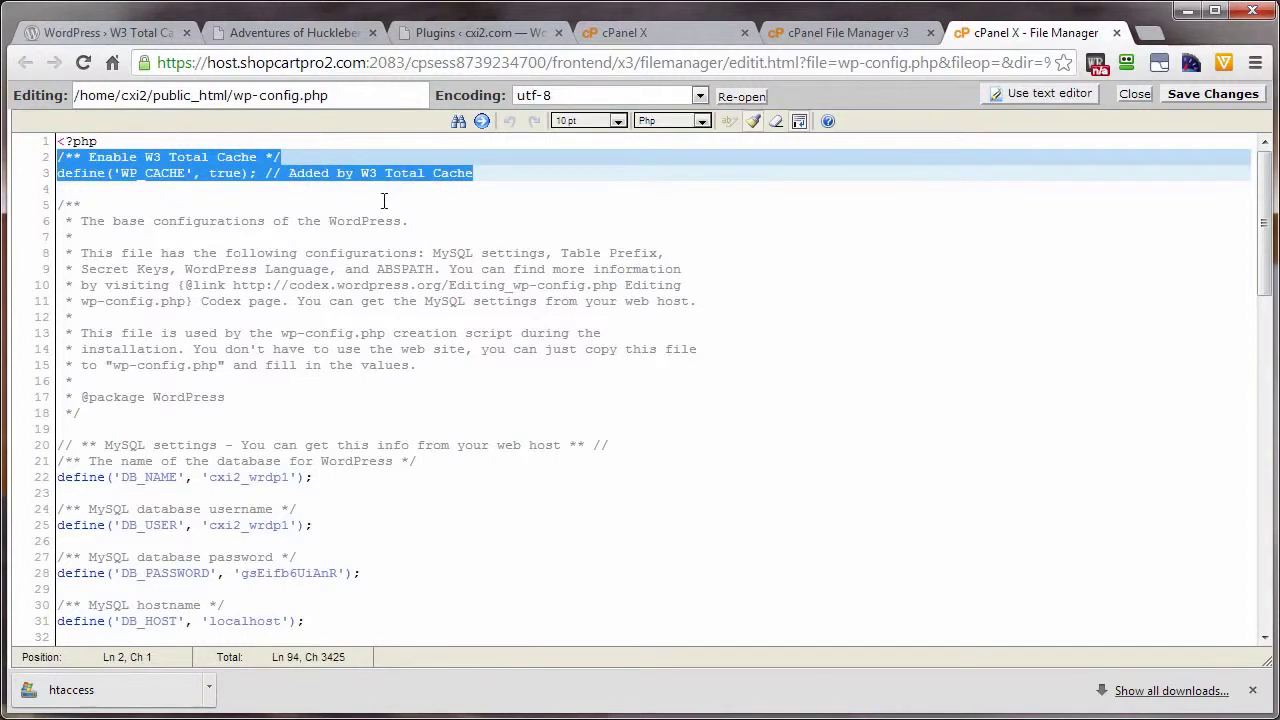
key("Delete")
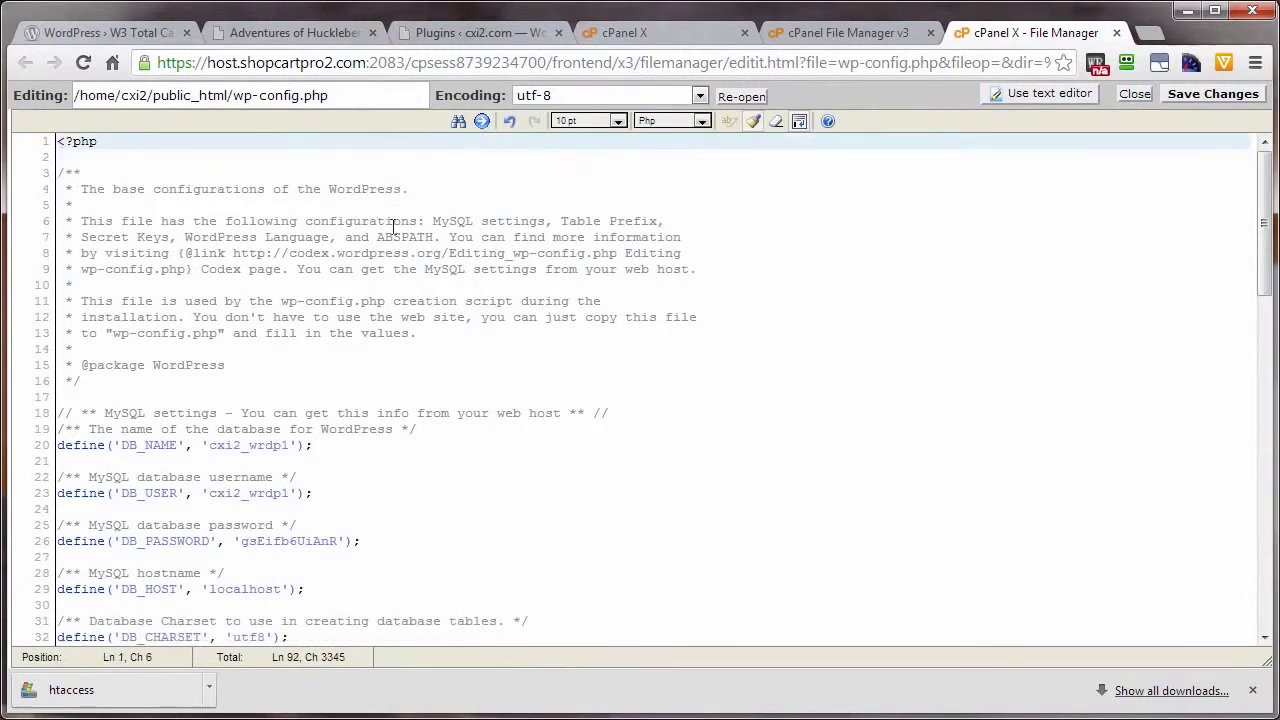
left_click(1200, 94)
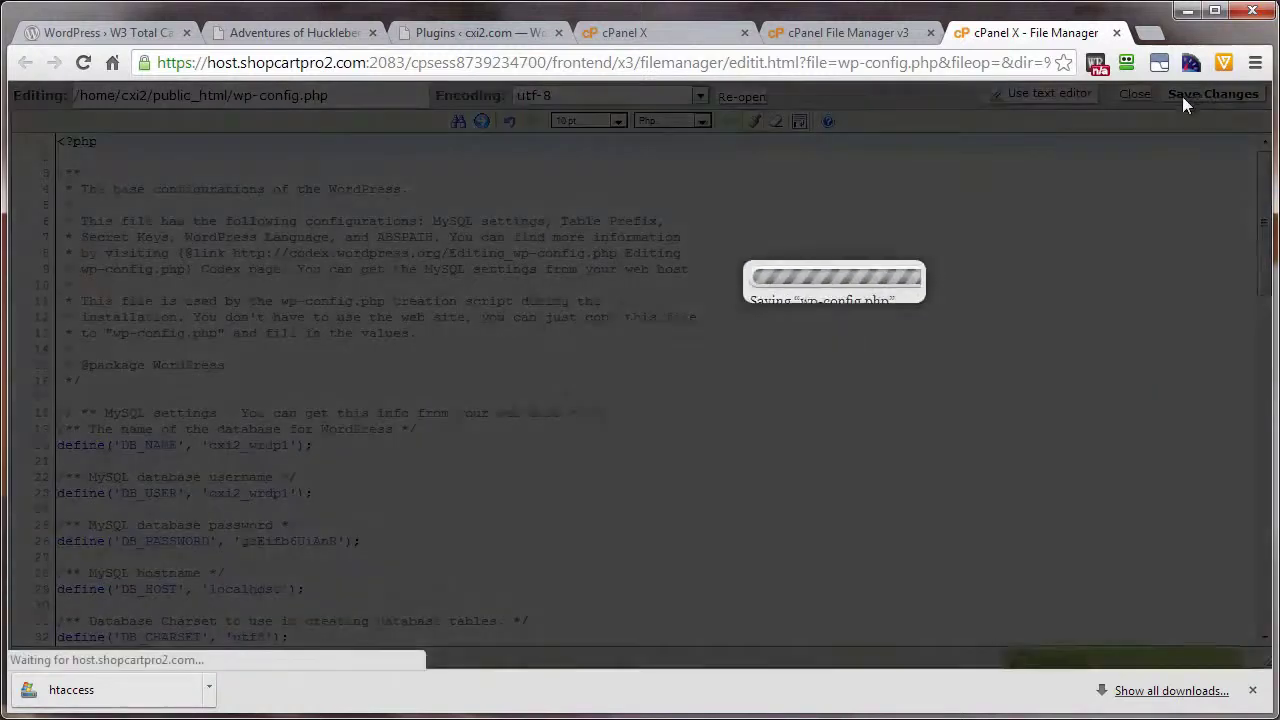
left_click(1133, 93)
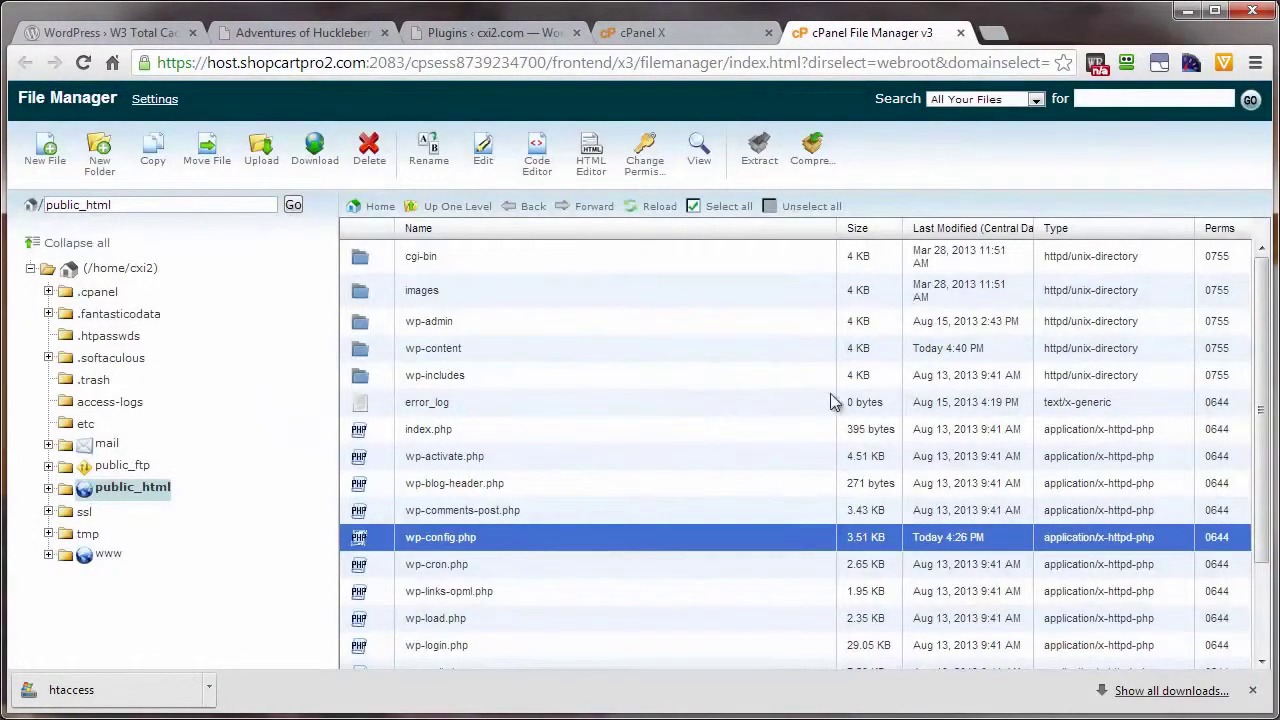
left_click(452, 540)
key("Escape")
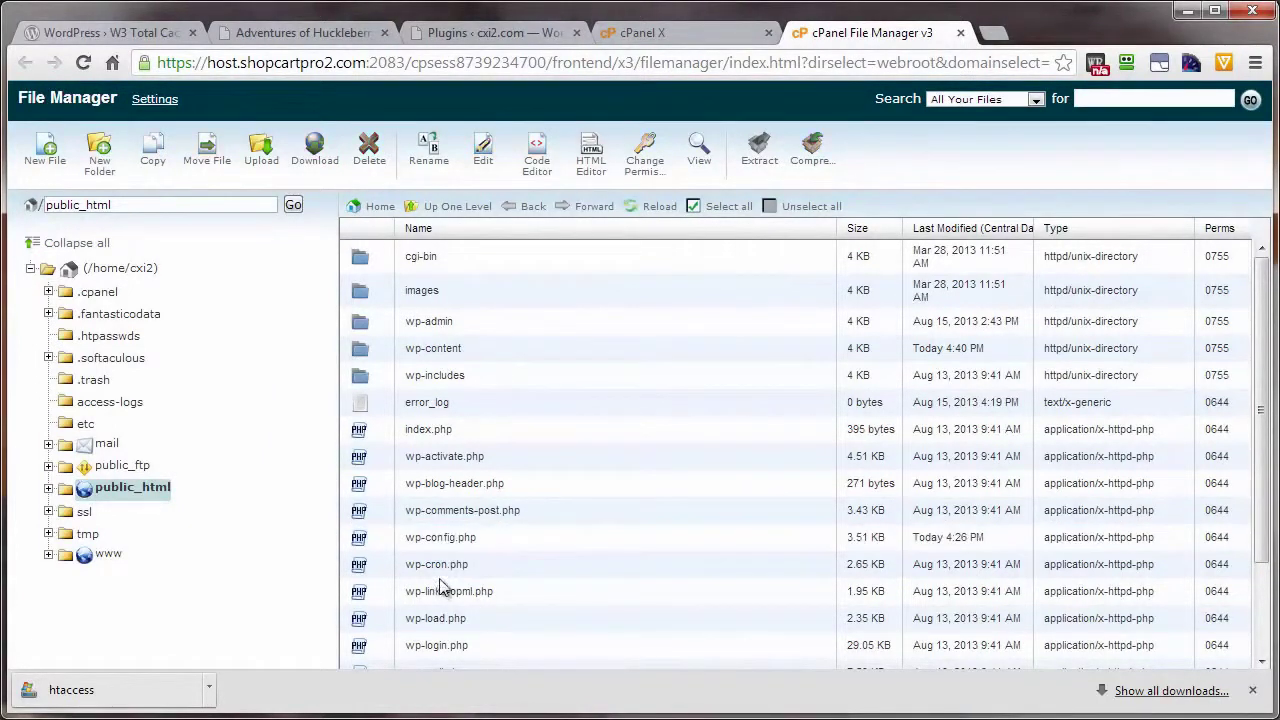
- Delete the w3-total-cache folder from public_html/wp-content/plugins
double_click(377, 353)
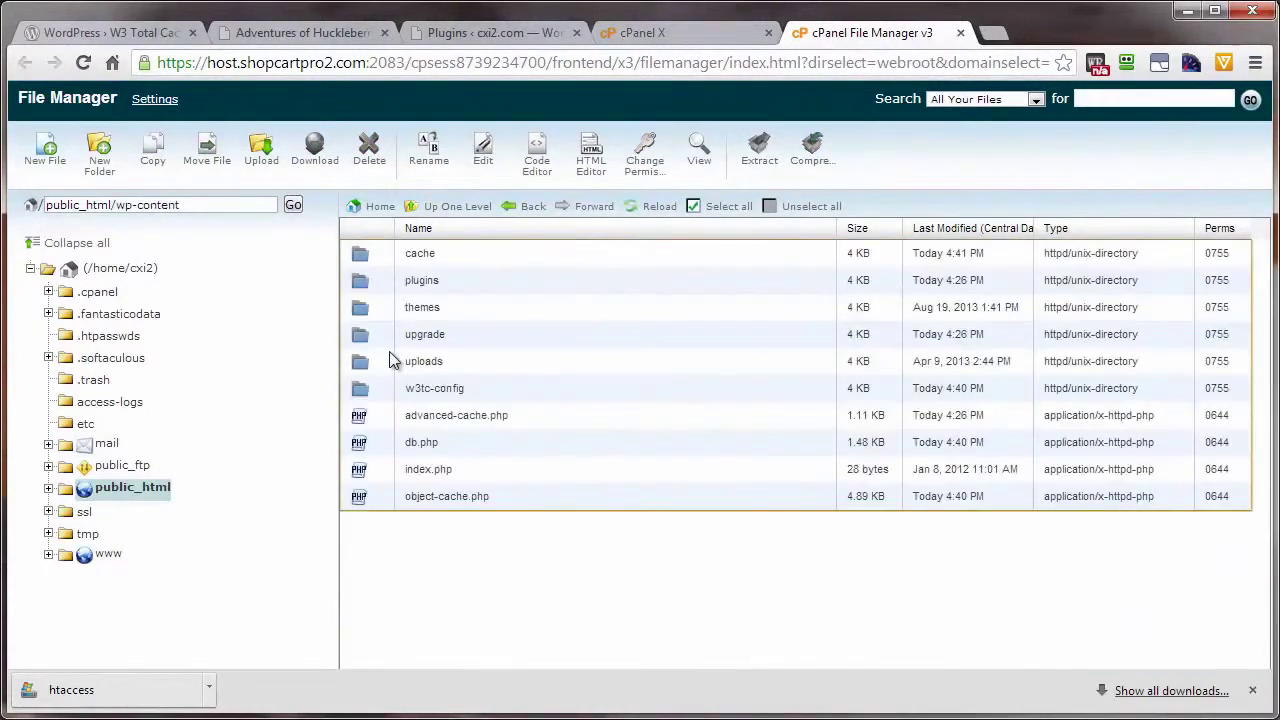
left_click(373, 282)
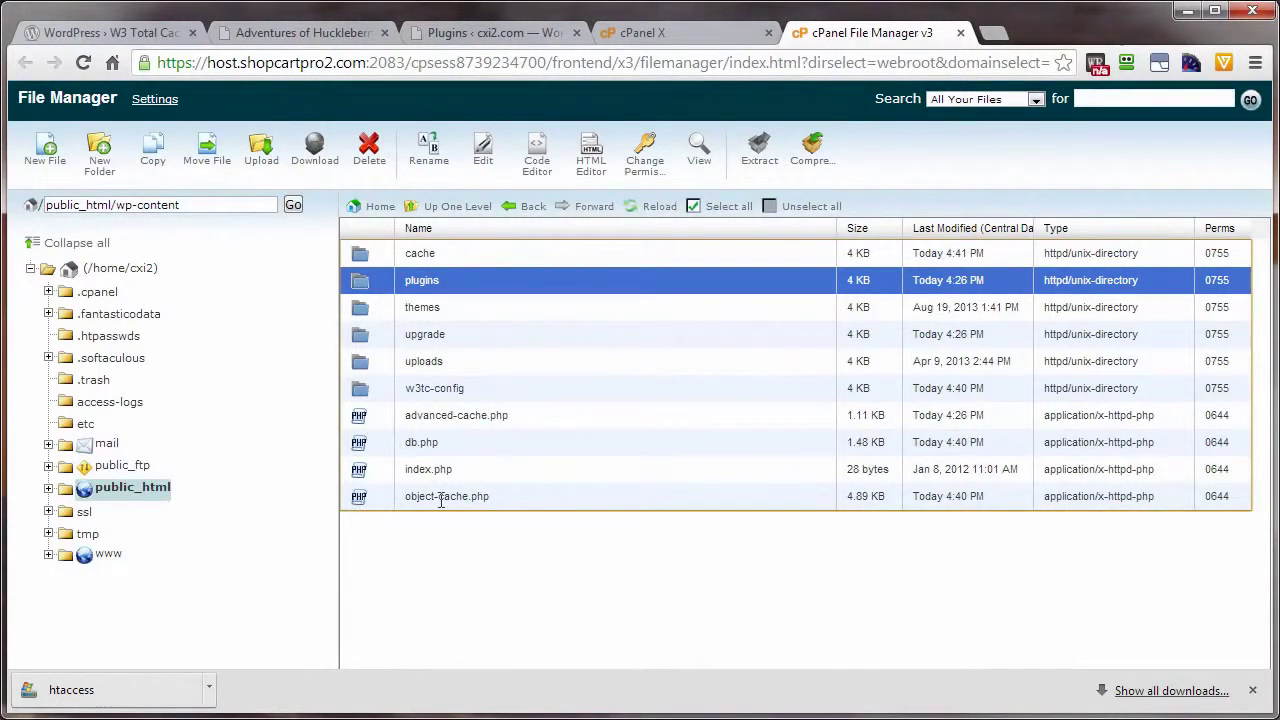
double_click(377, 286)
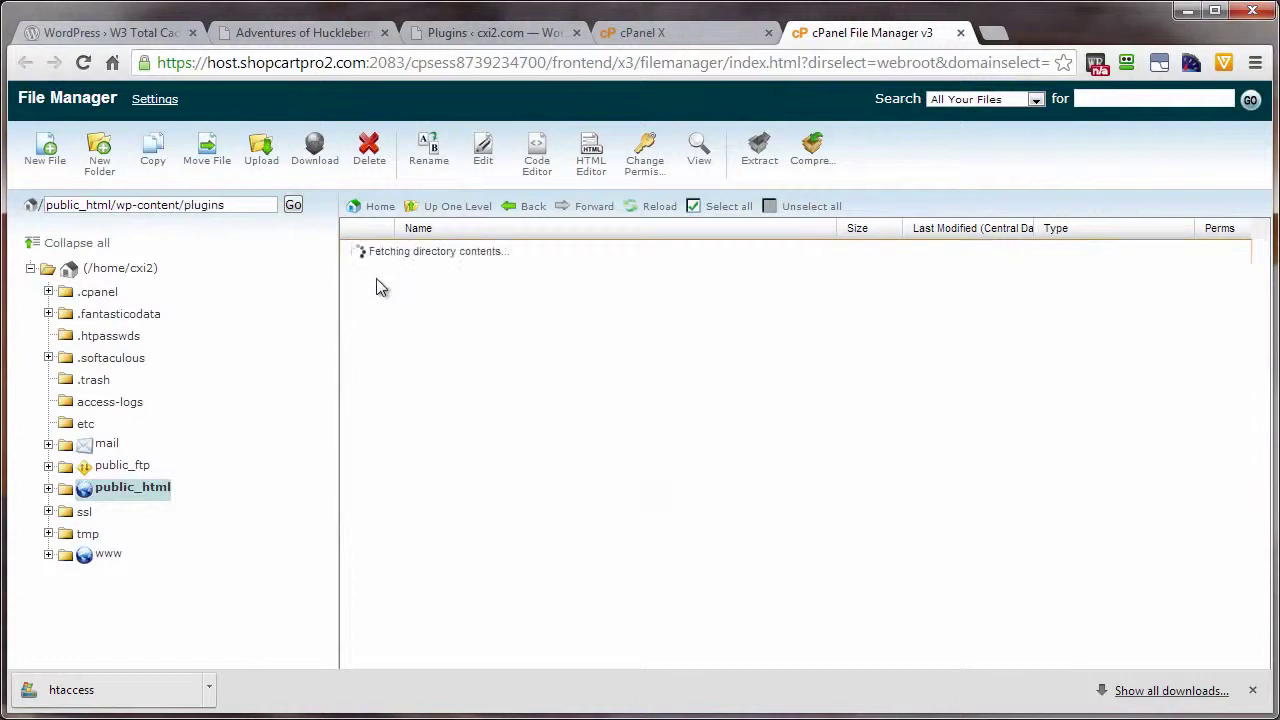
left_click(386, 333)
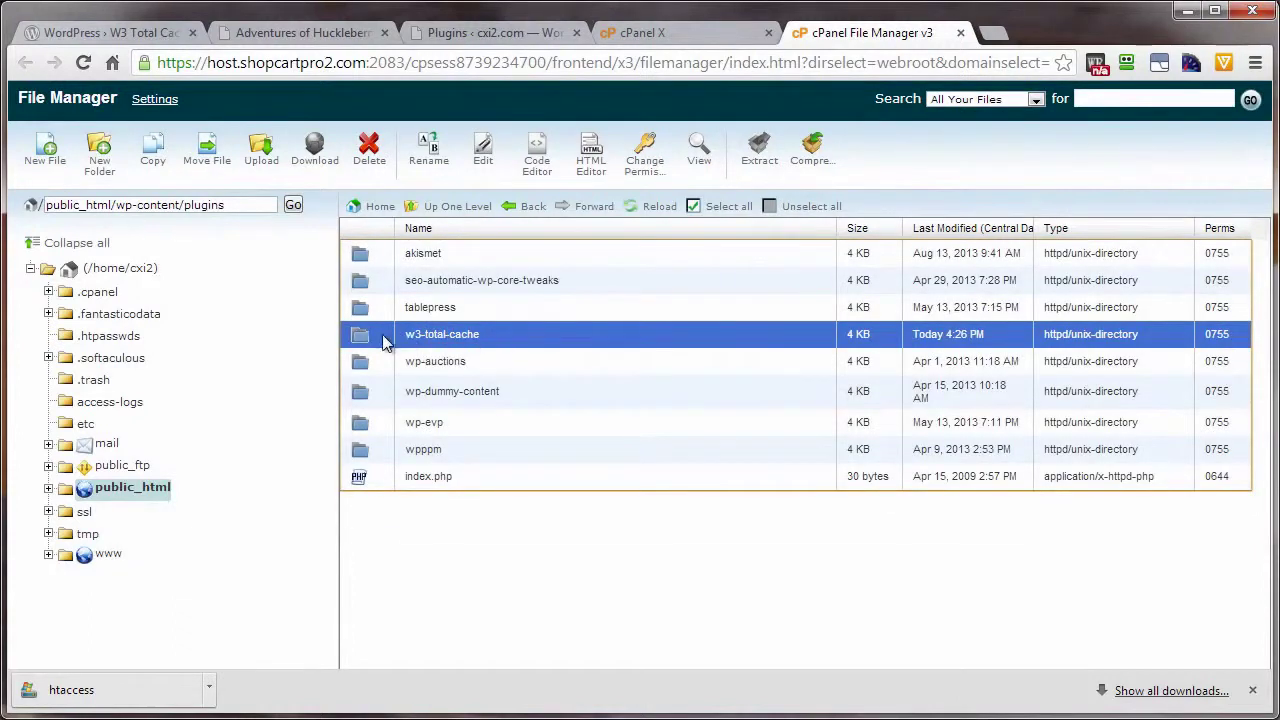
left_click(368, 152)
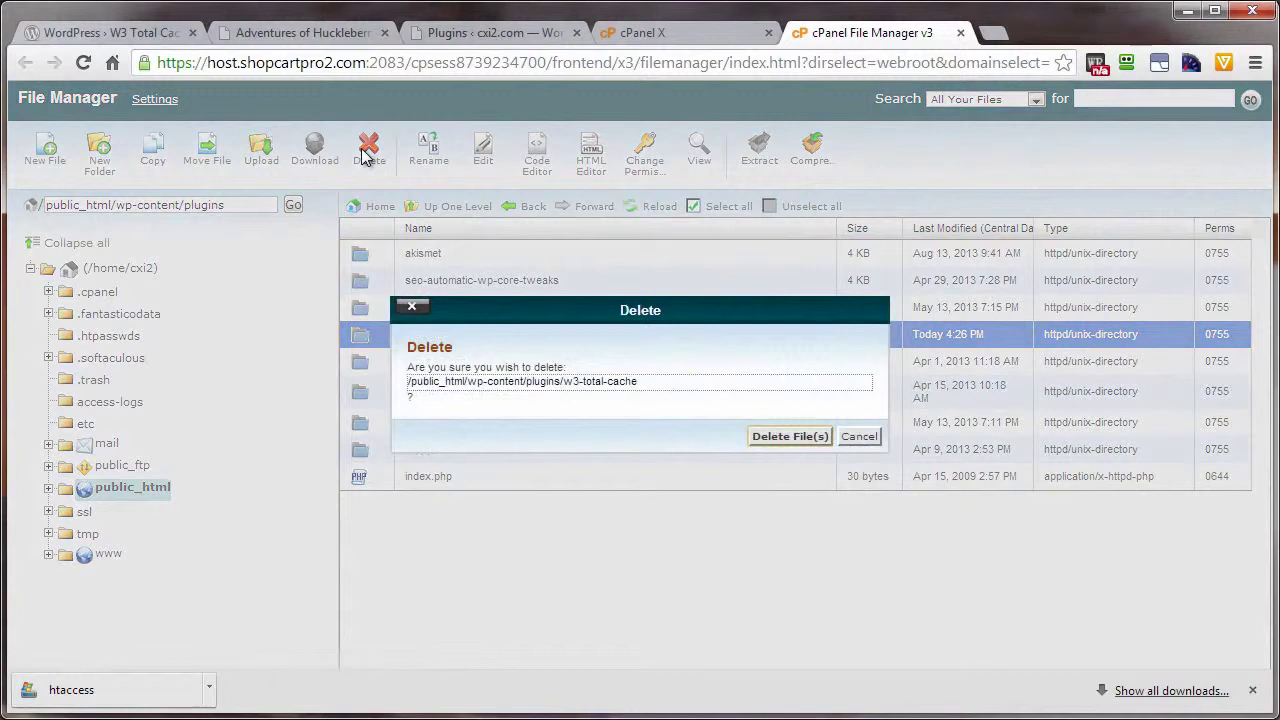
left_click(781, 434)
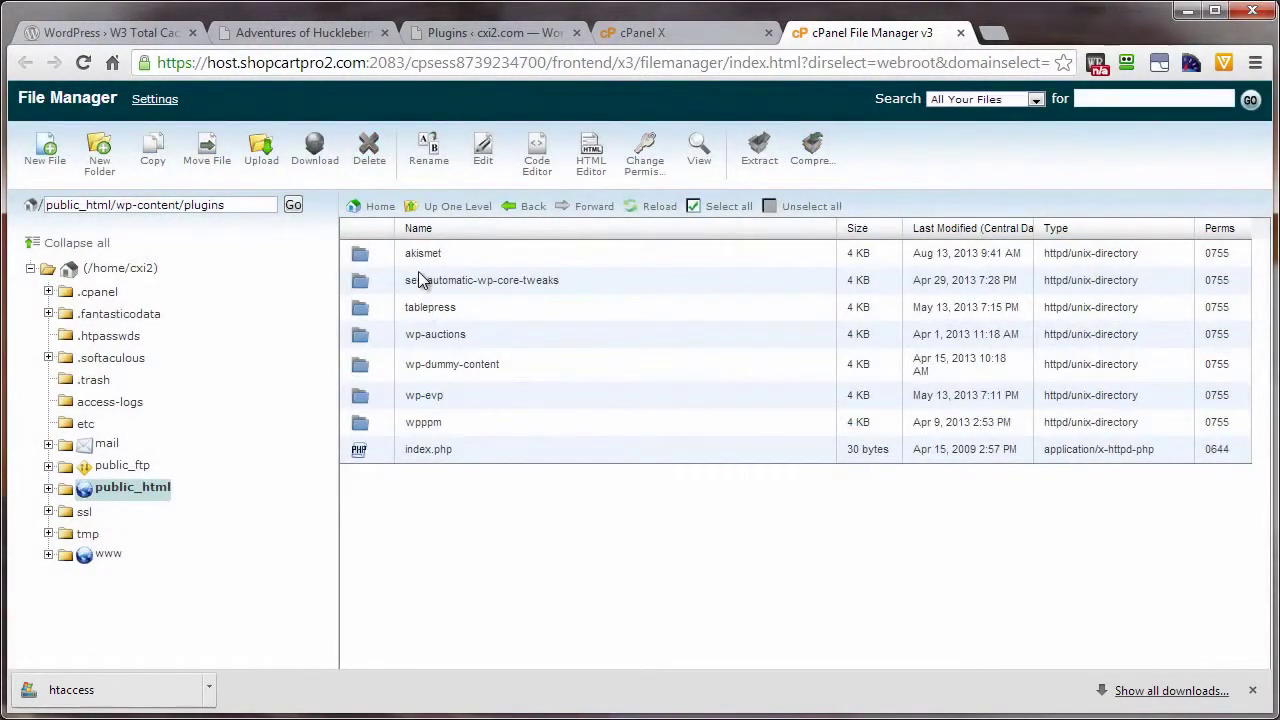
- Delete the cache and w3tc-config folders plus advanced-cache.php, db.php and object-cache.php from the wp-content folder
left_click(451, 213)
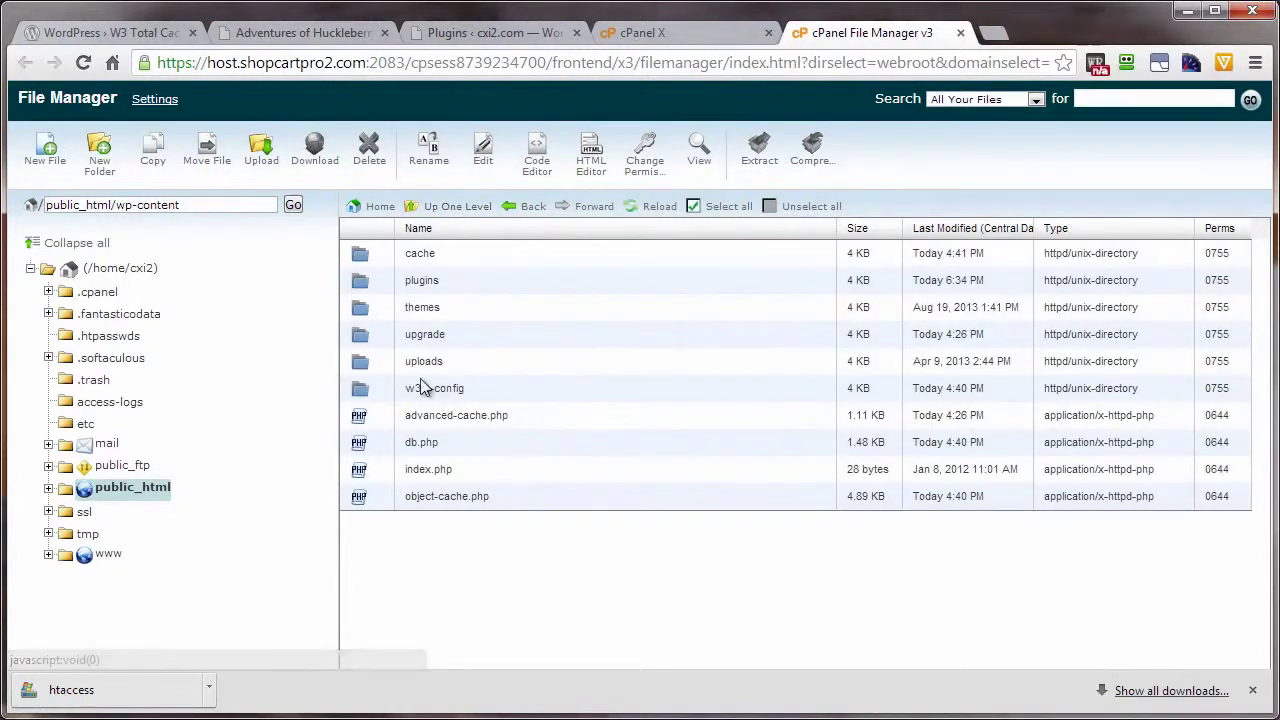
left_click(385, 396)
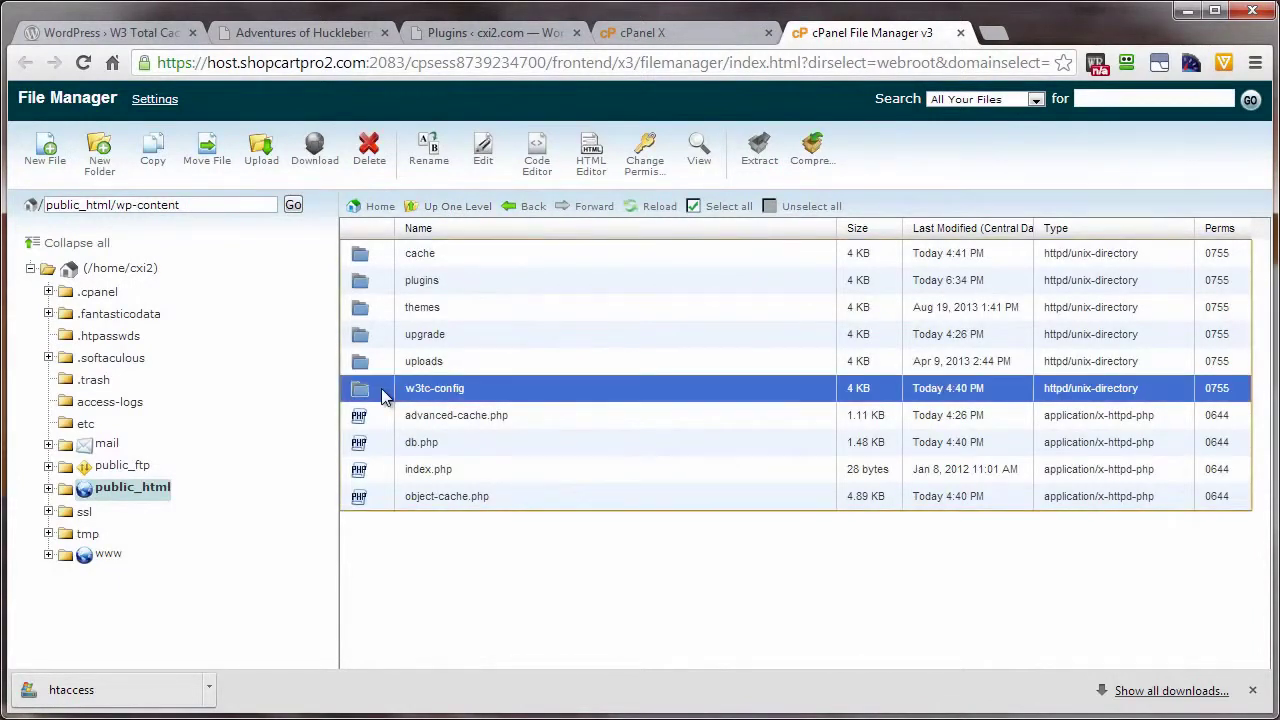
left_click(390, 256, "ctrl")
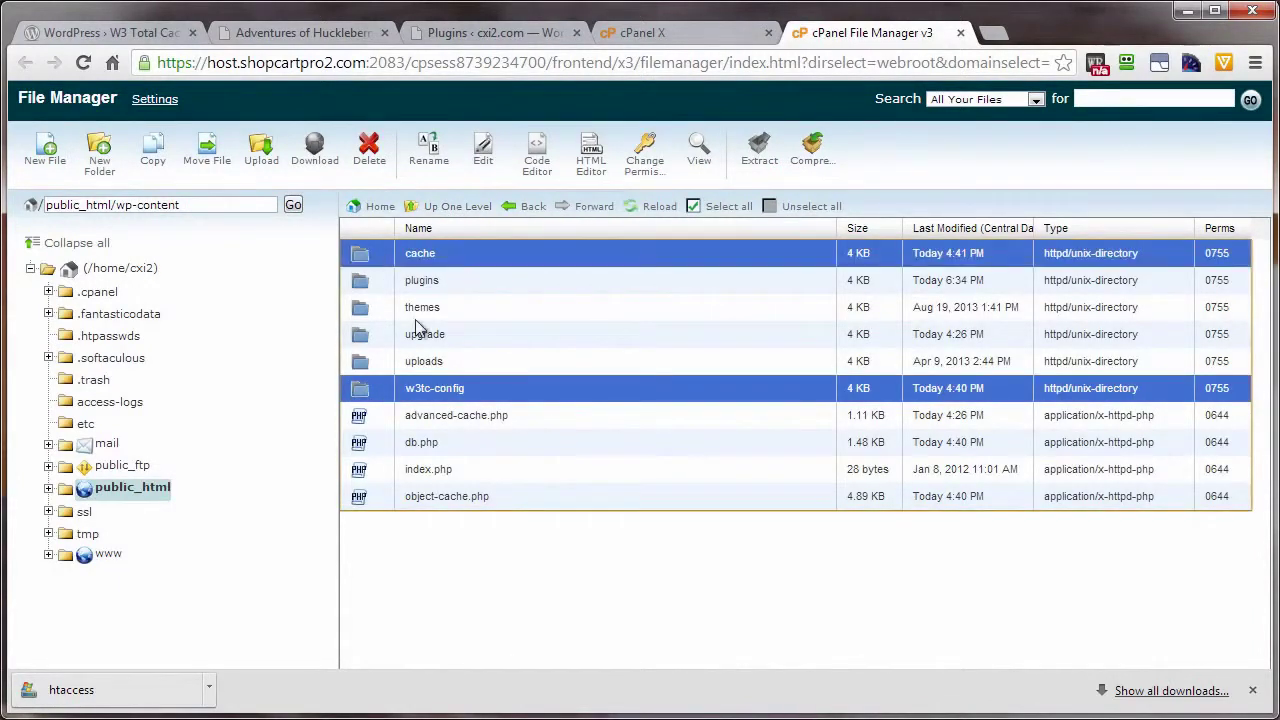
left_click(386, 420, "ctrl")
left_click(391, 444, "ctrl")
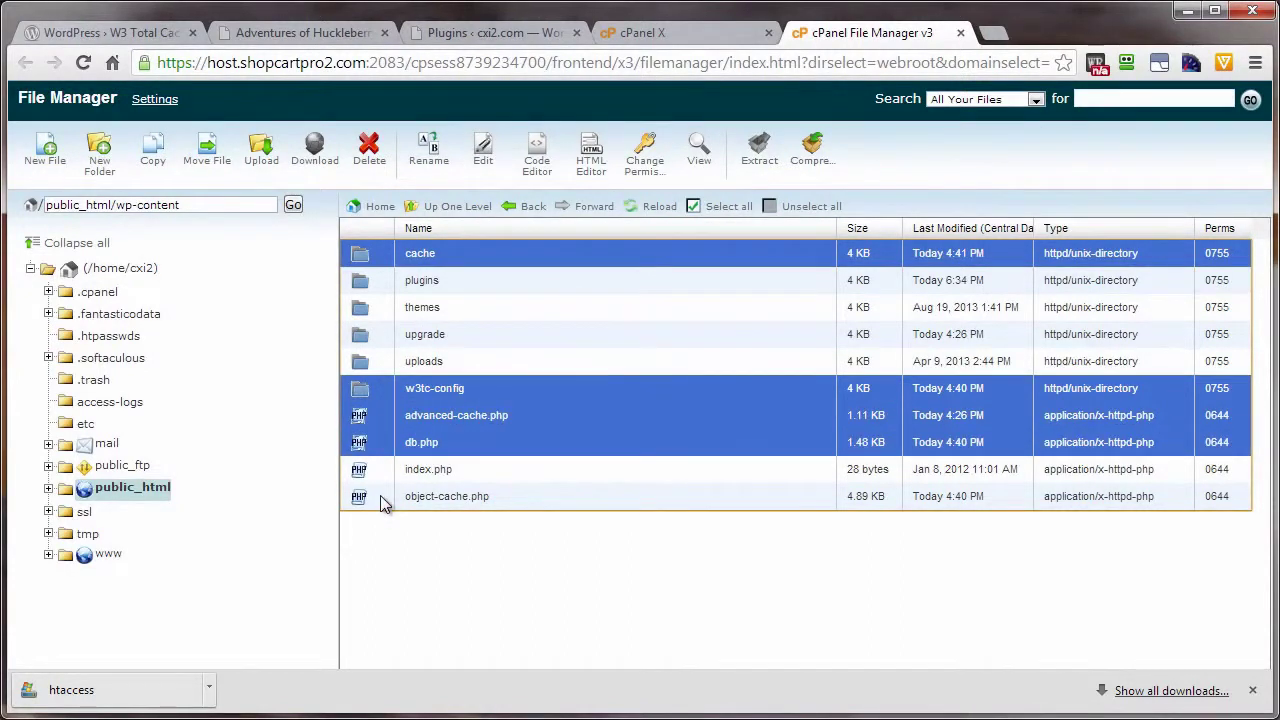
left_click(380, 497, "ctrl")
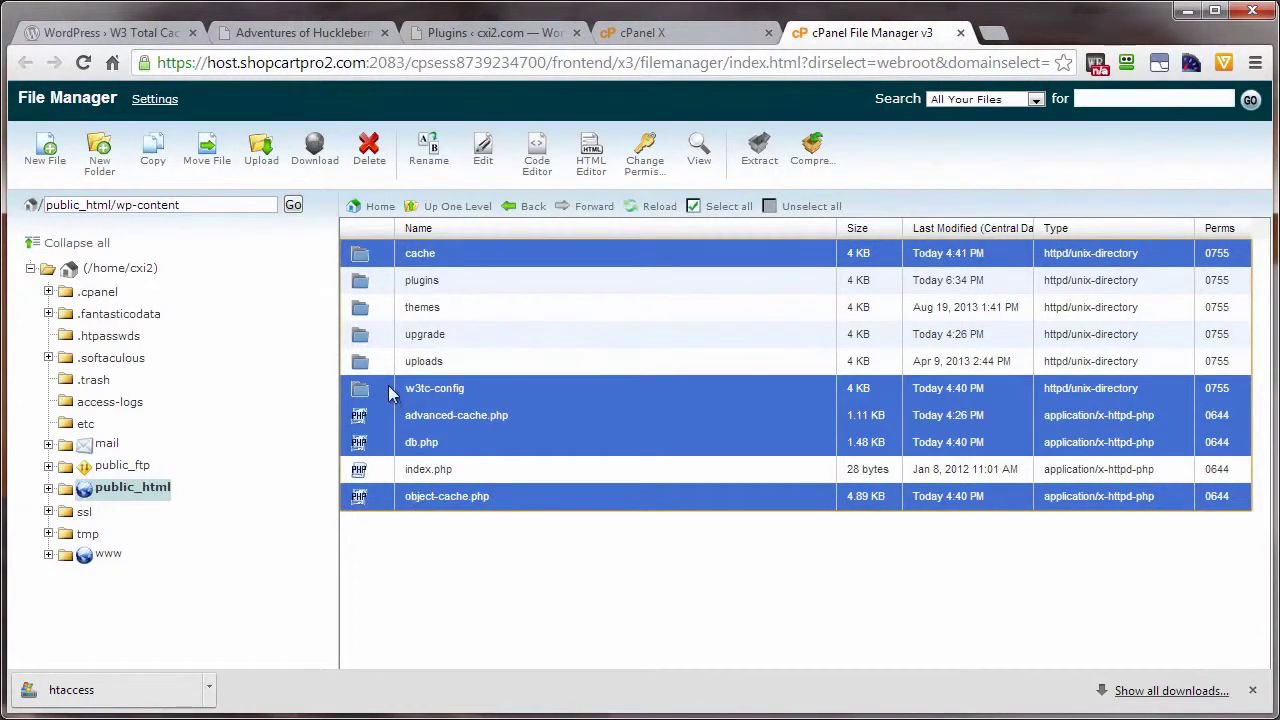
left_click(368, 158)
left_click(779, 458)
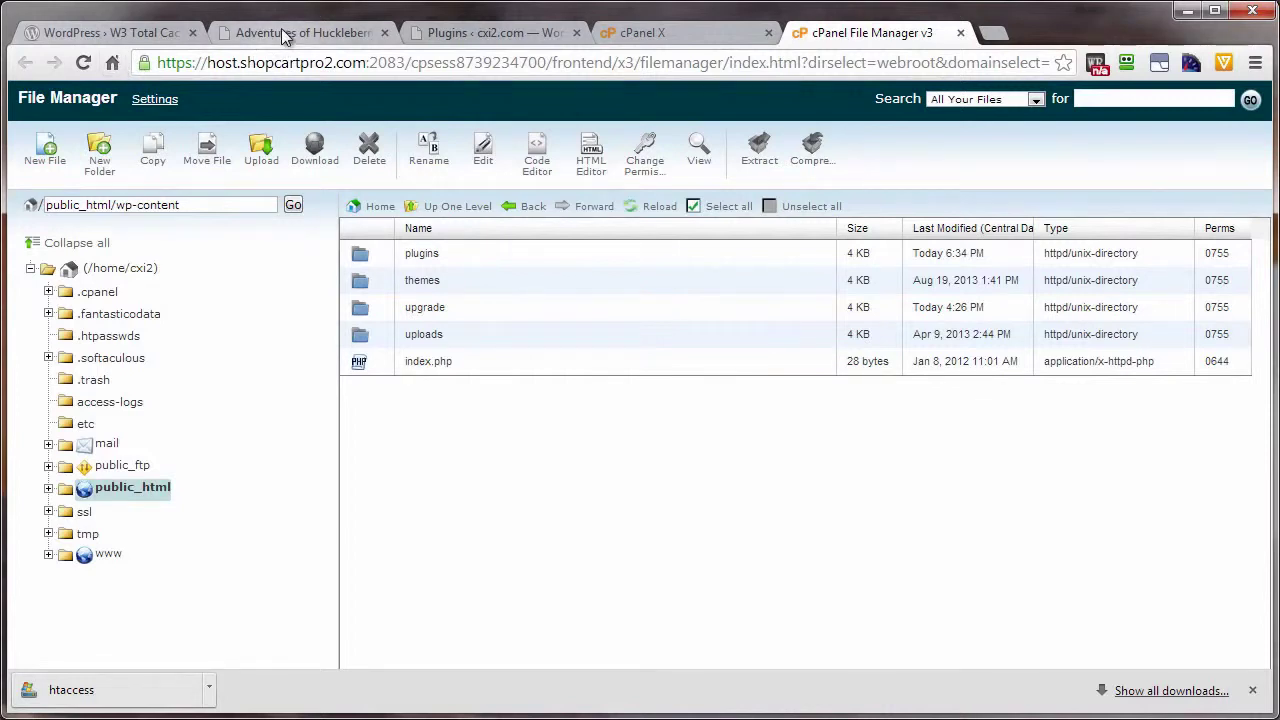
- Open the WordPress permalink settings and save them with the custom structure /%postname%/ to regenerate the .htaccess file
left_click(486, 32)
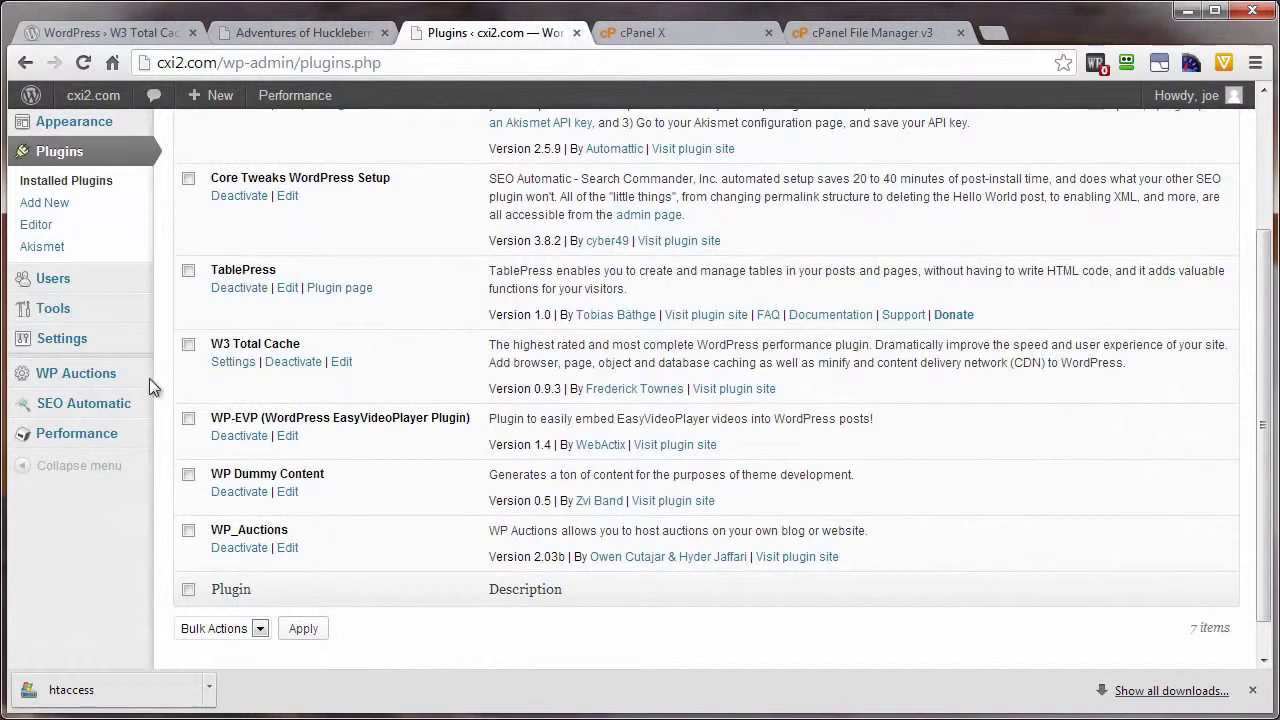
mouse_move(63, 346)
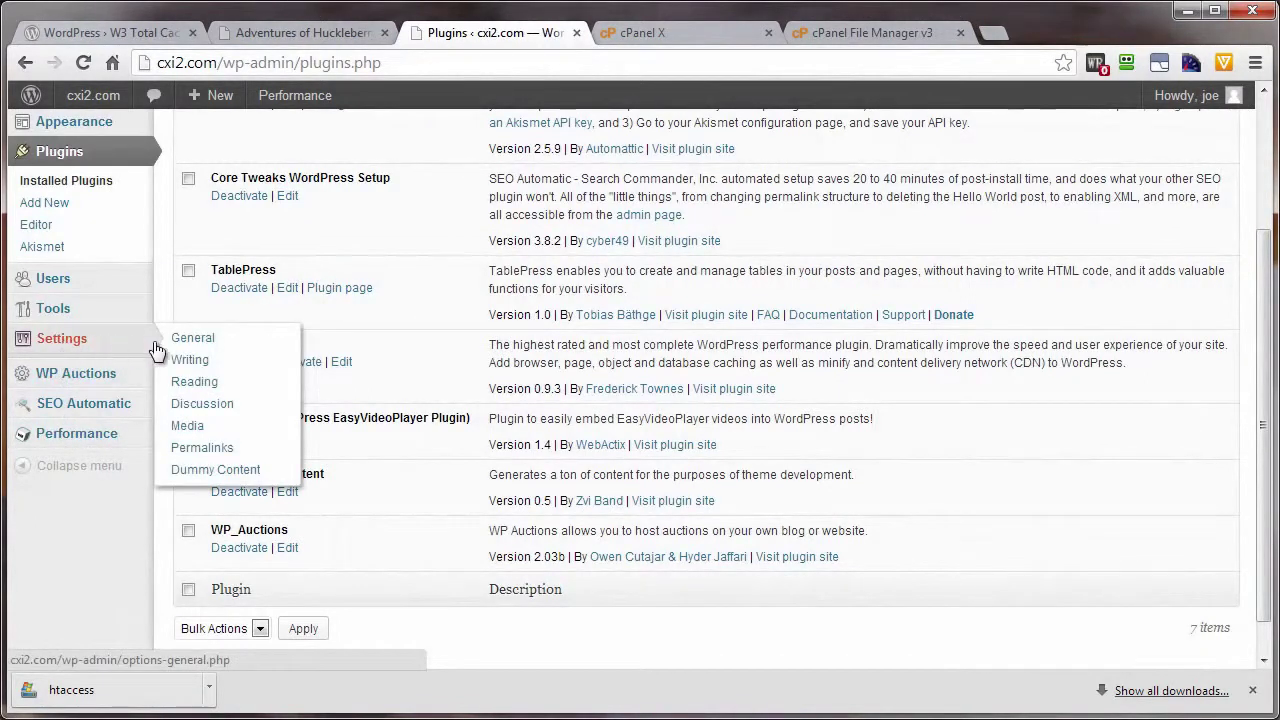
left_click(186, 452)
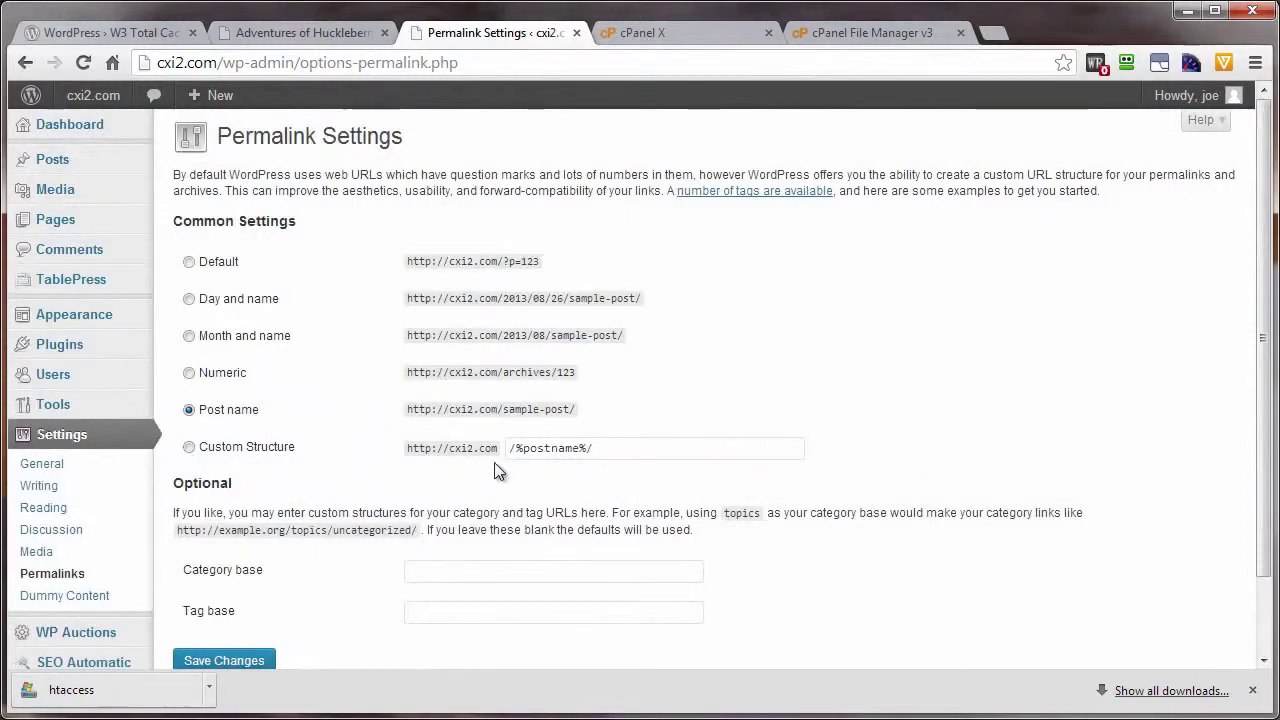
left_click(189, 447)
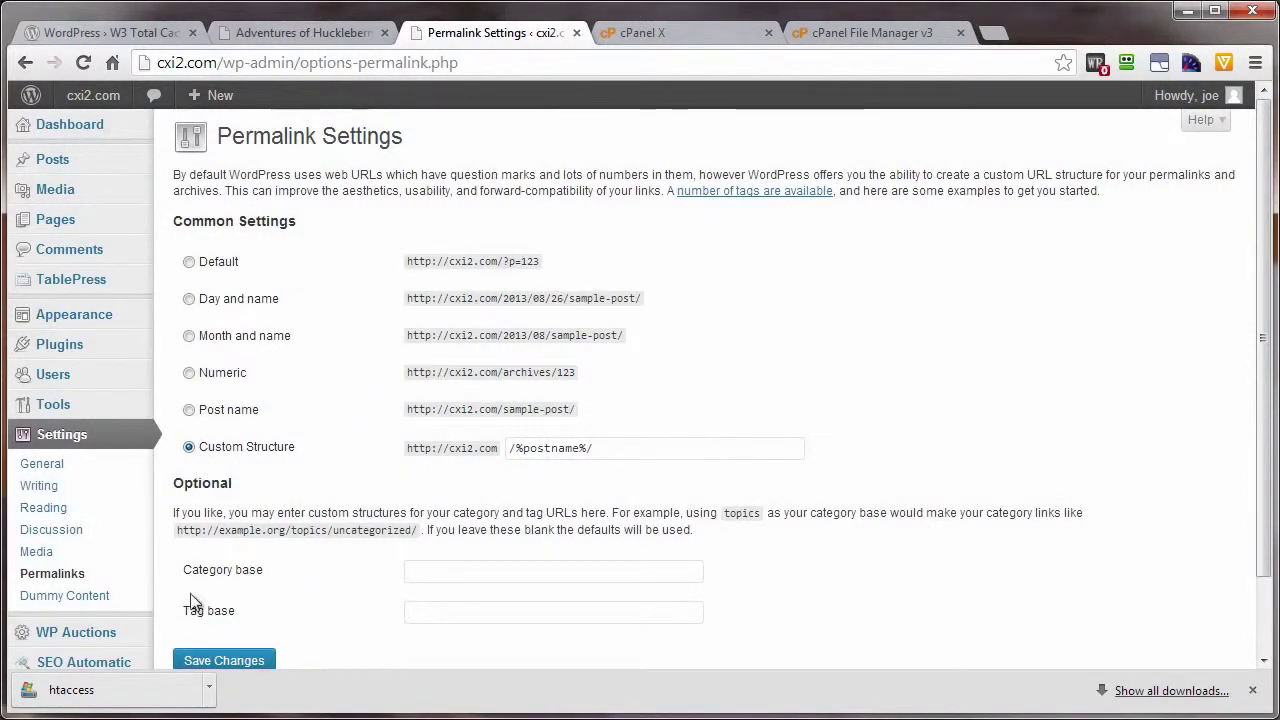
scroll(237, 603, "down", 1)
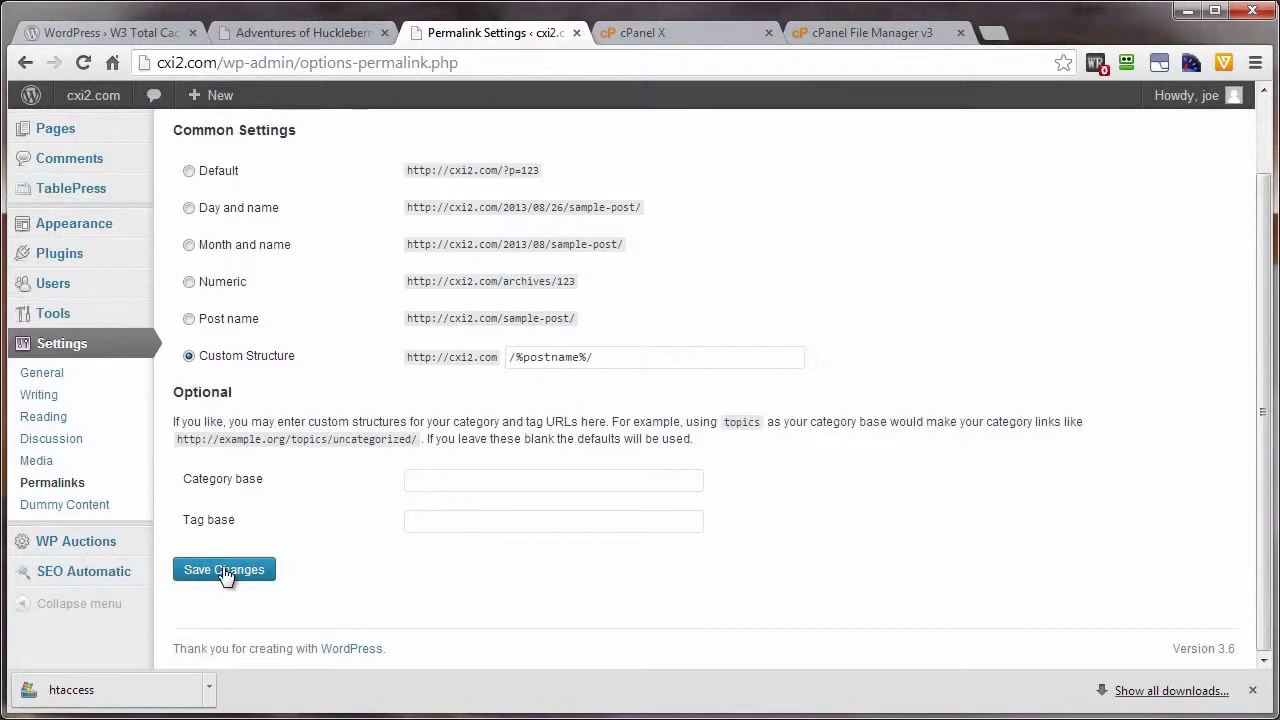
left_click(224, 572)
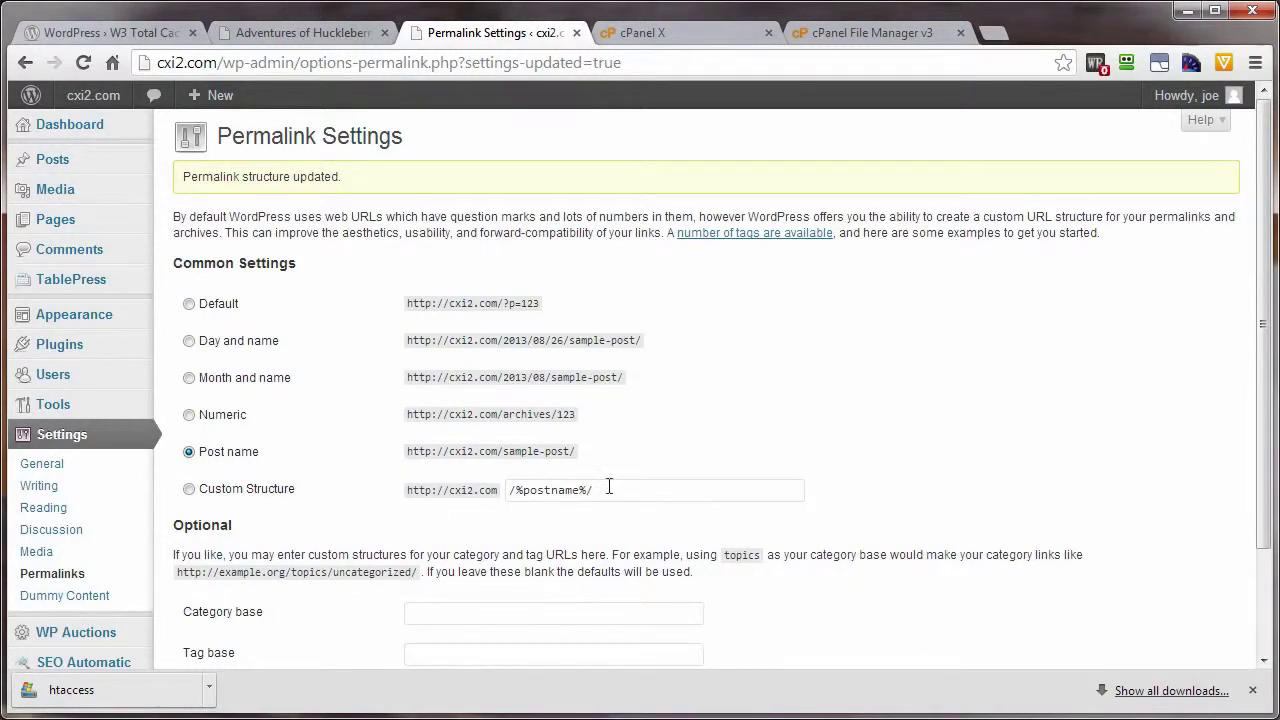
scroll(590, 505, "down", 1)
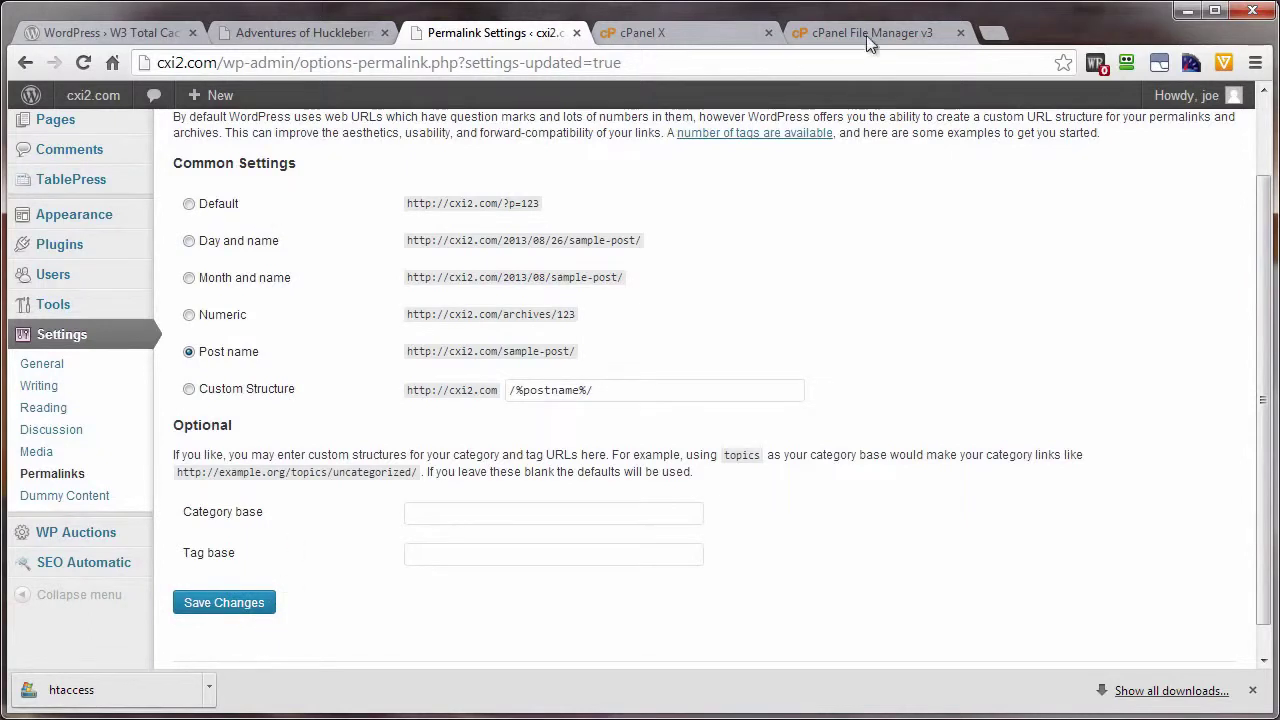
- Return to the cPanel File Manager and check public_html for the regenerated .htaccess file
left_click(892, 32)
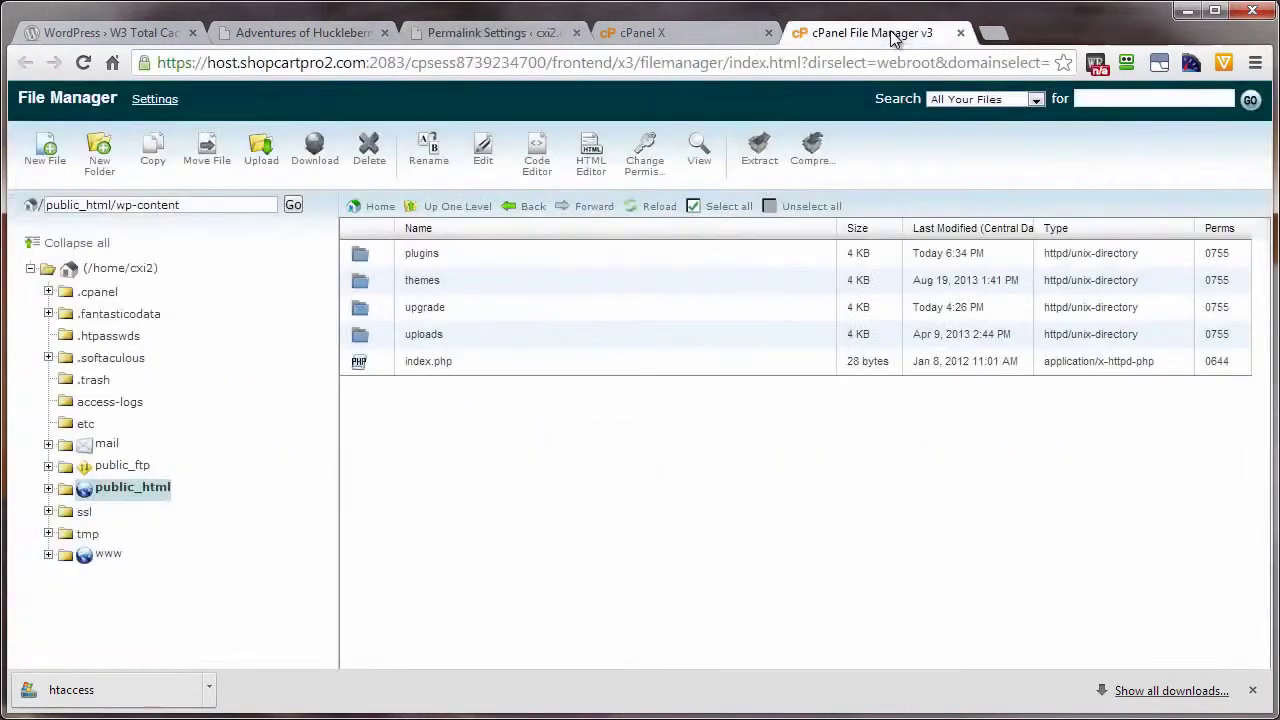
left_click(458, 209)
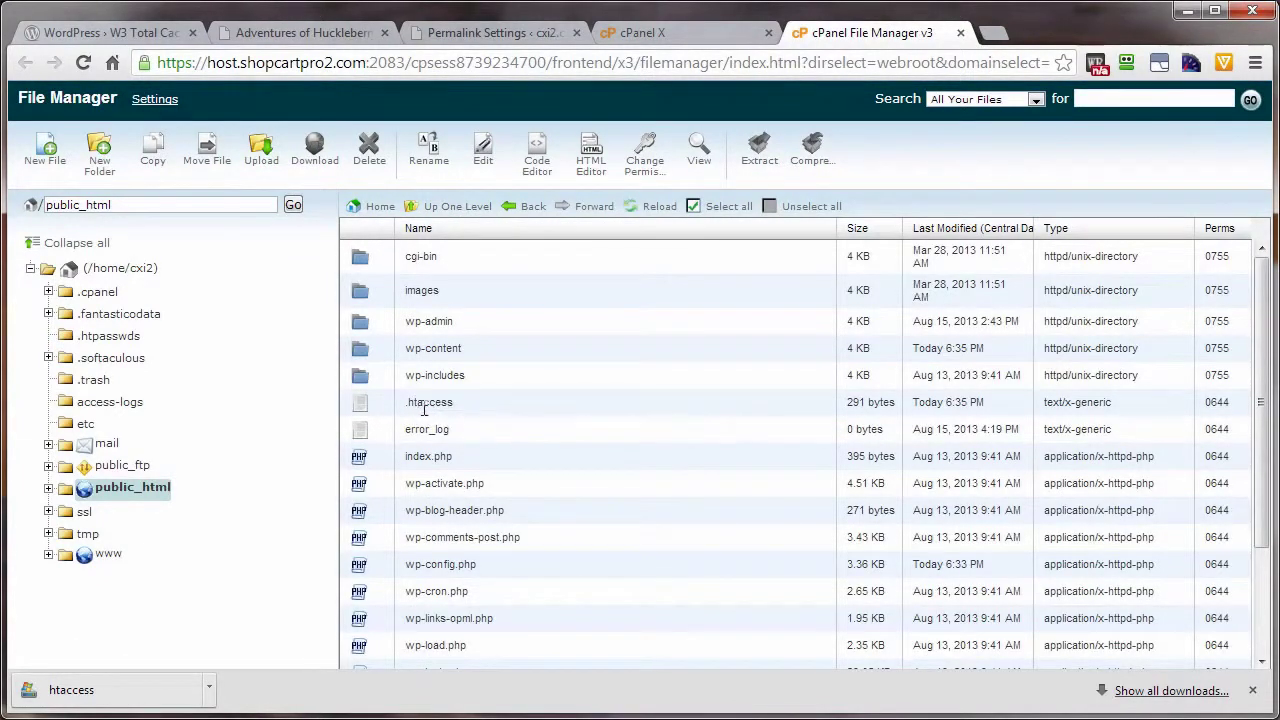
left_click(424, 405)
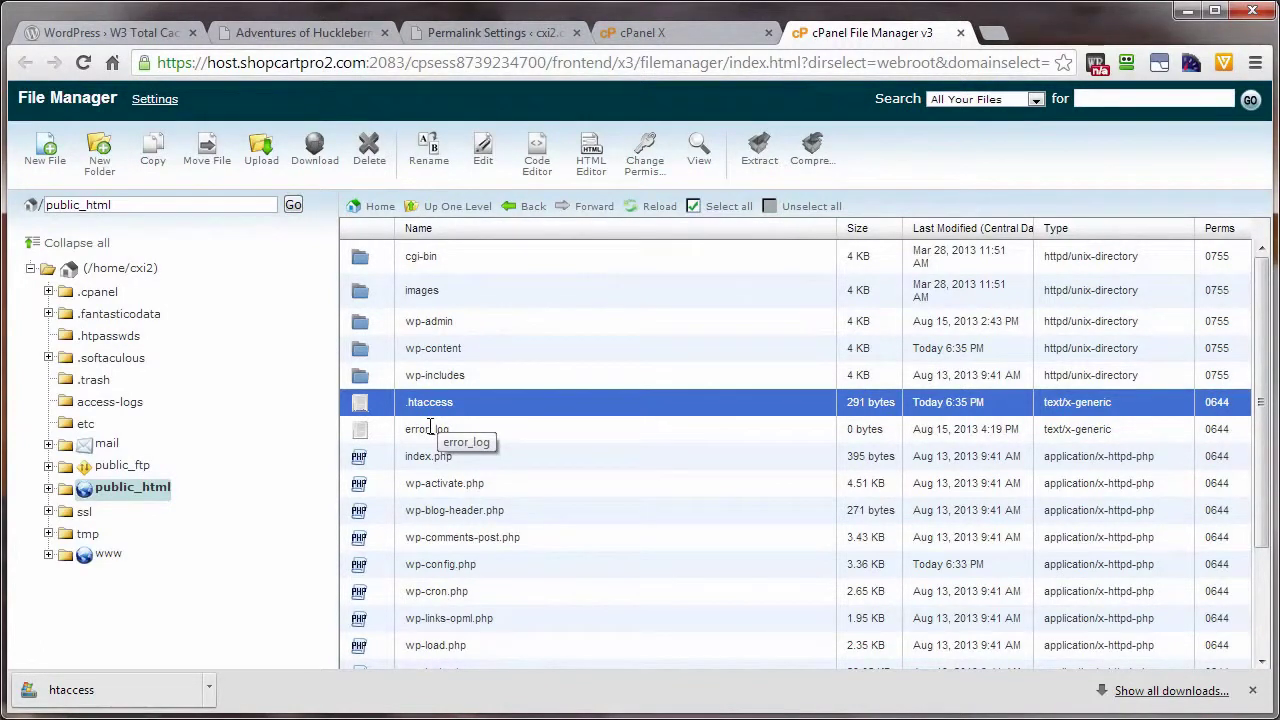
- Switch to the Adventures of Huckleberry Finn page on cxi2.com and reload it to check the site
left_click(265, 36)
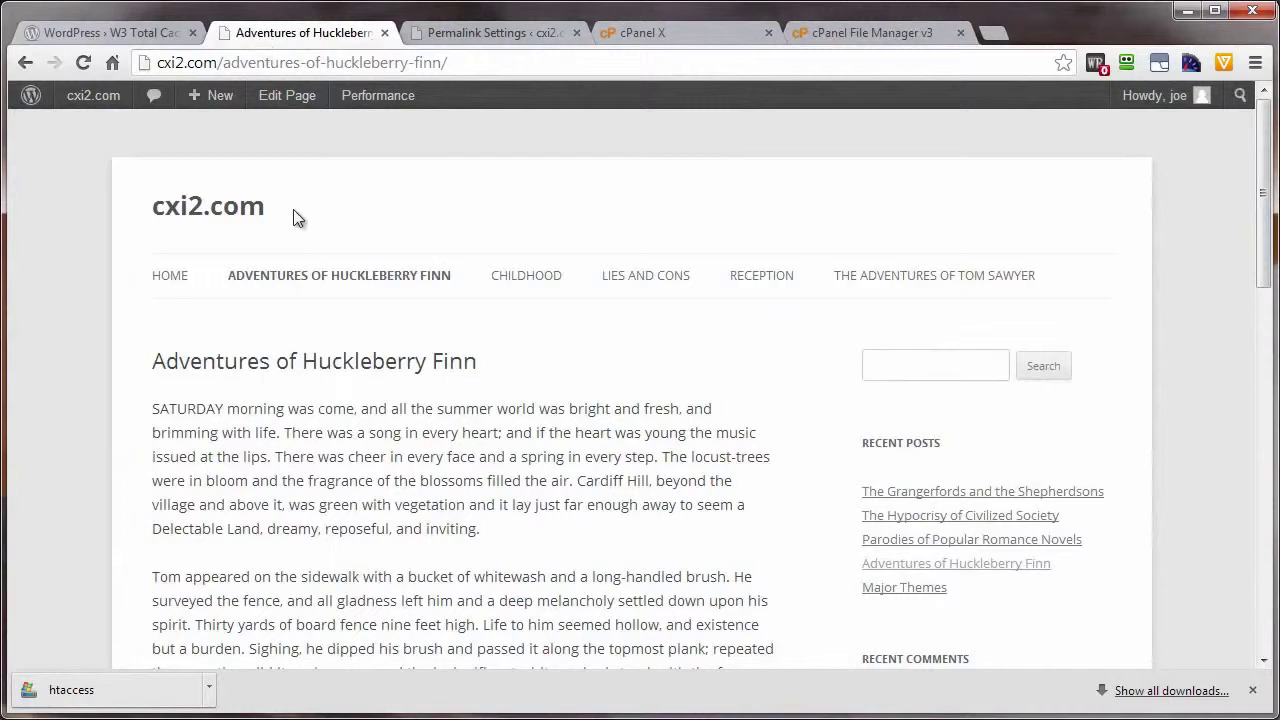
left_click(84, 64)
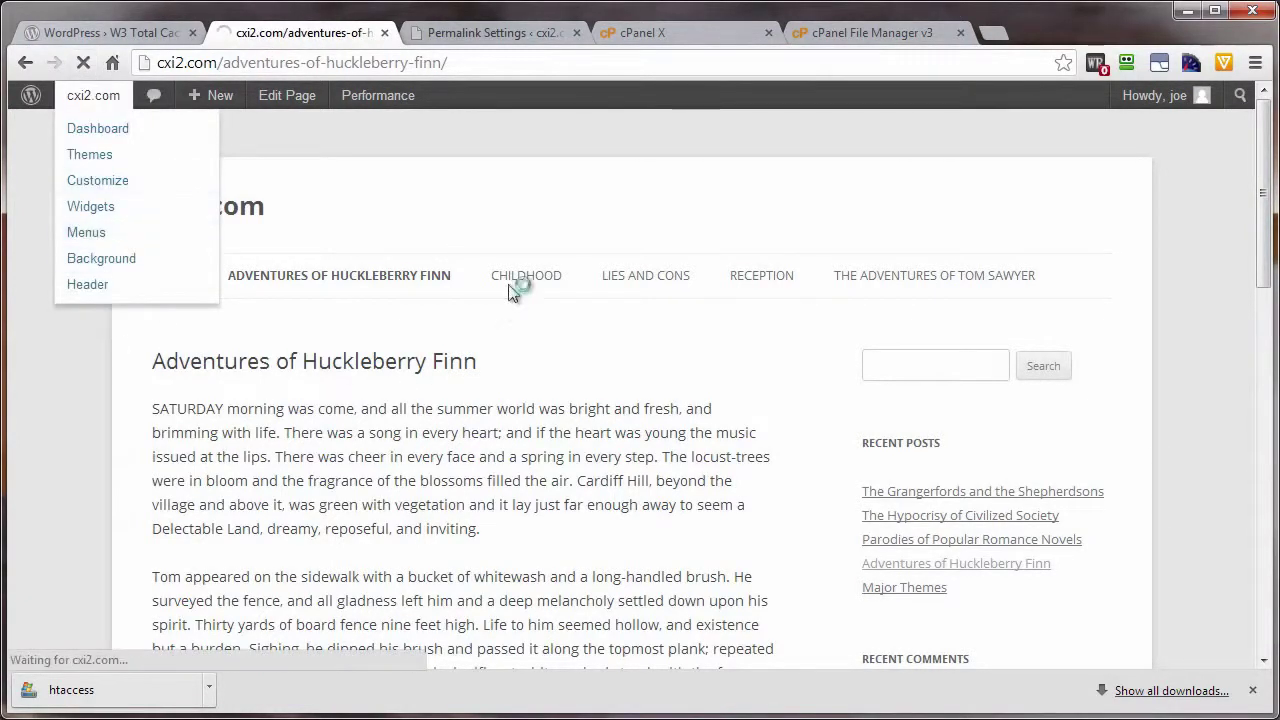